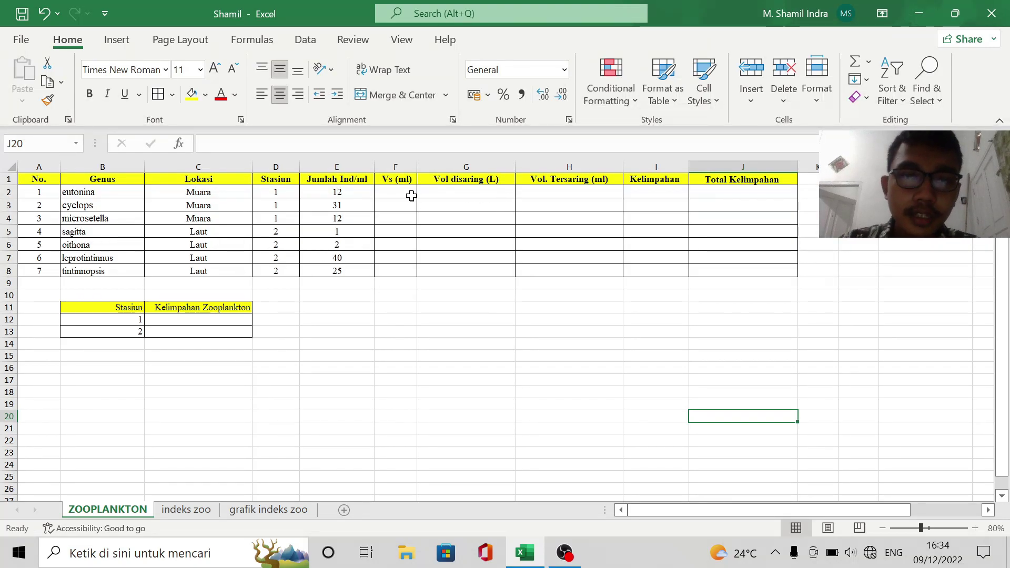
Enter 1 as the Vs (ml) value in F2 and fill it down to F8 for all seven genera
left_click(395, 195)
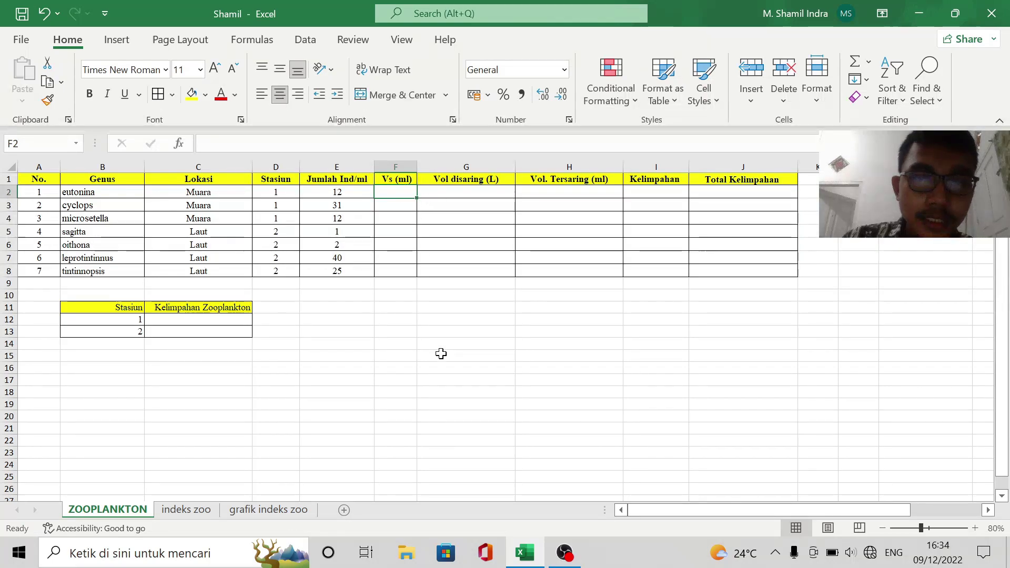
type("1")
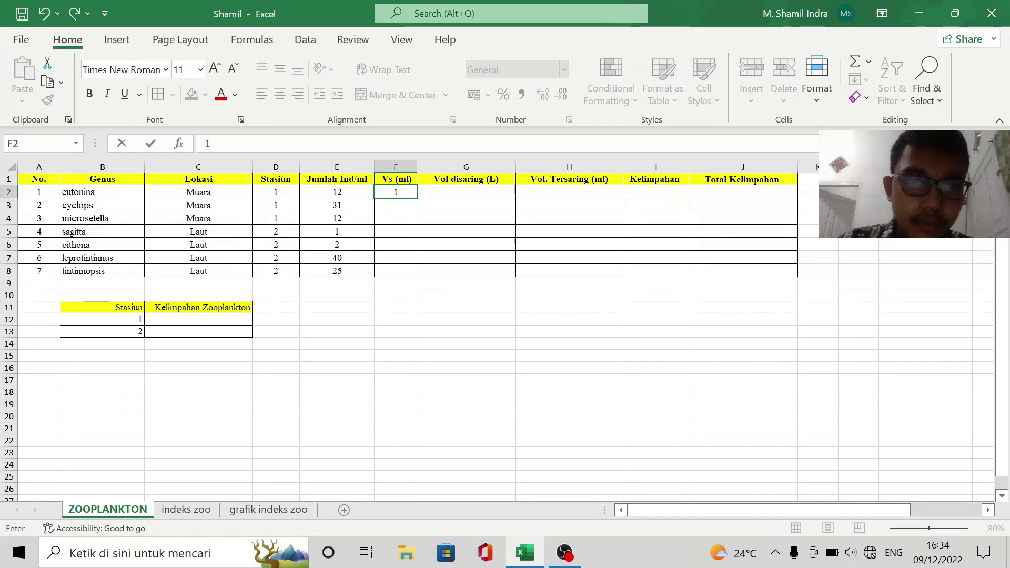
left_click(447, 320)
left_click(399, 192)
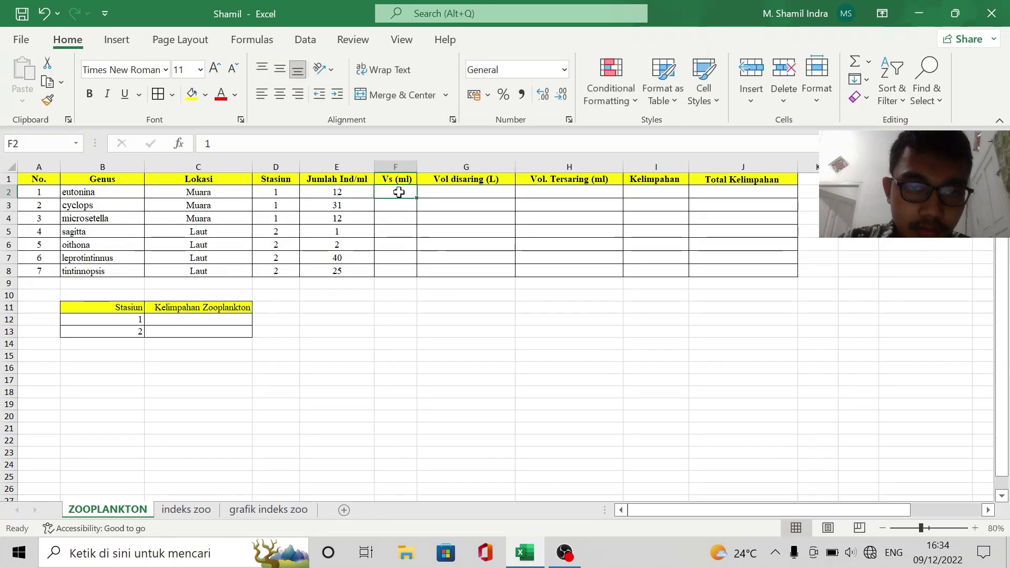
left_click_drag(416, 196, 418, 275)
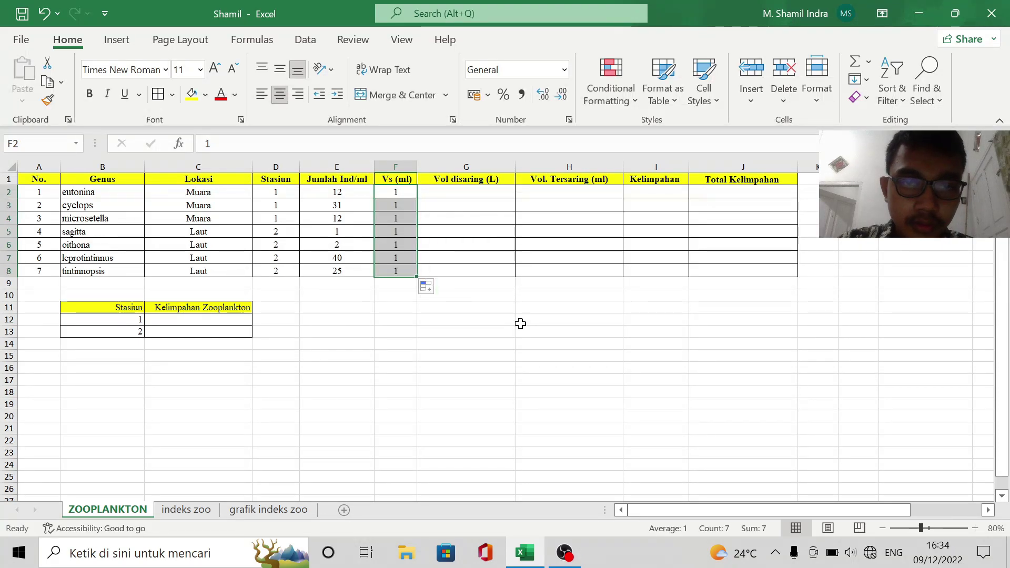
left_click(520, 322)
Enter 100 as the Vol disaring (L) value in G2 and fill it down to G8
left_click(472, 194)
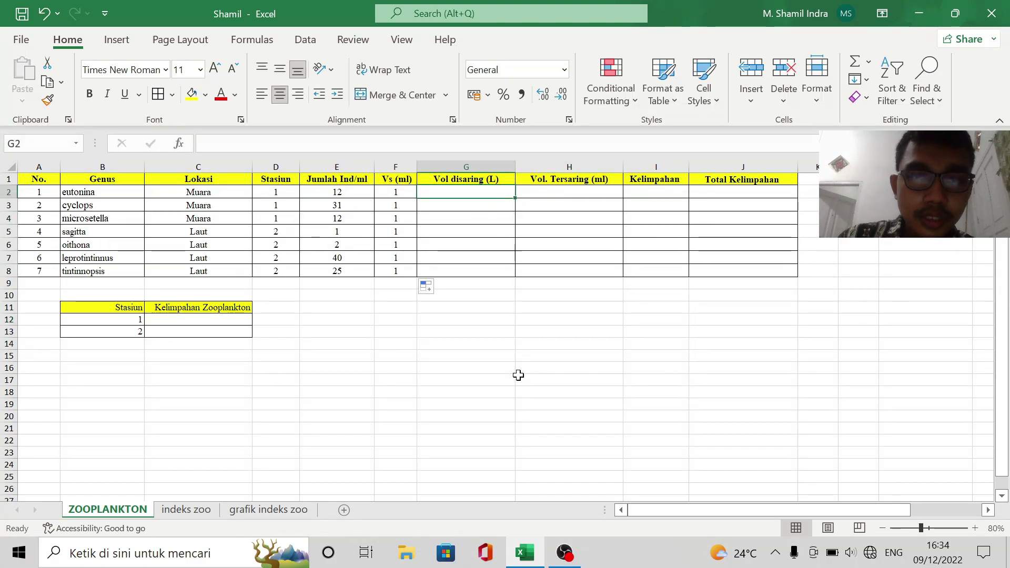
type("100")
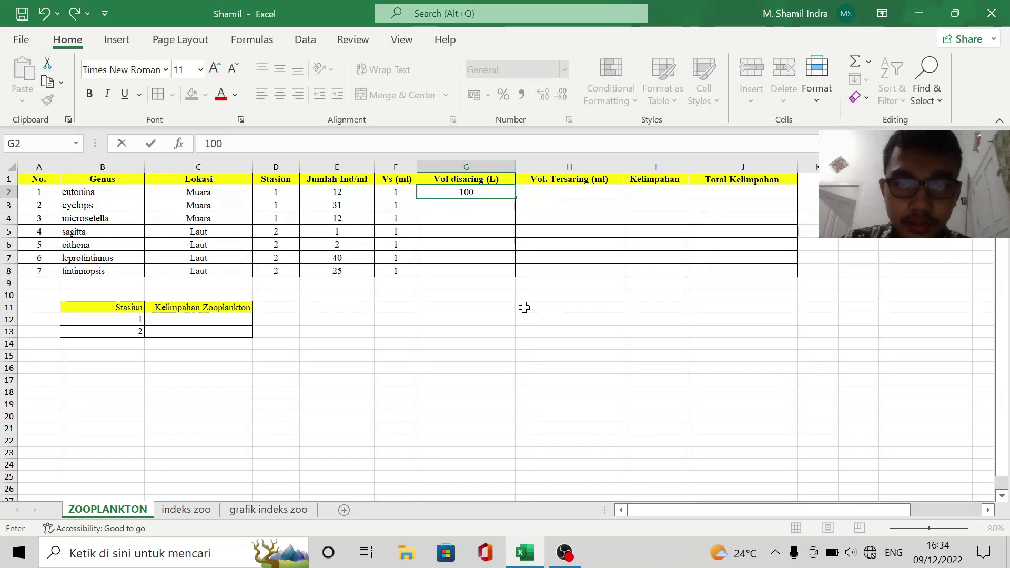
left_click_drag(517, 198, 519, 275)
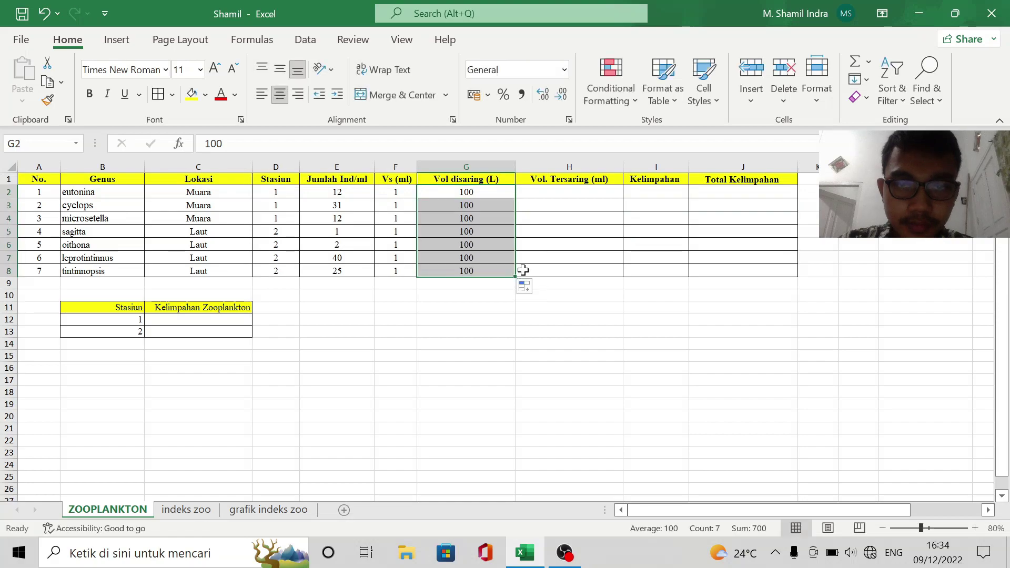
Enter 250 as the Vol. Tersaring (ml) value in H2 and fill it down to H8
left_click(571, 195)
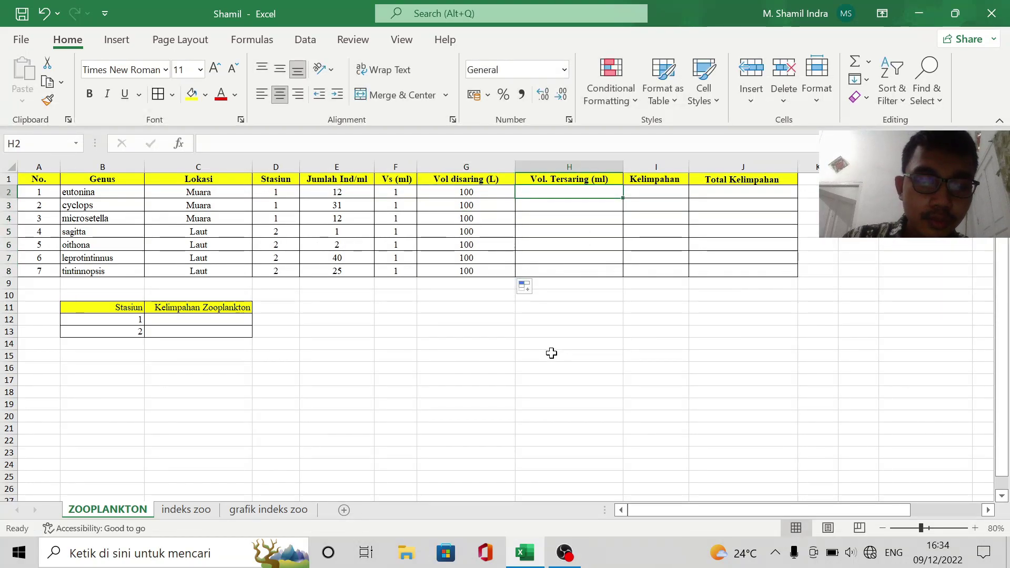
type("250")
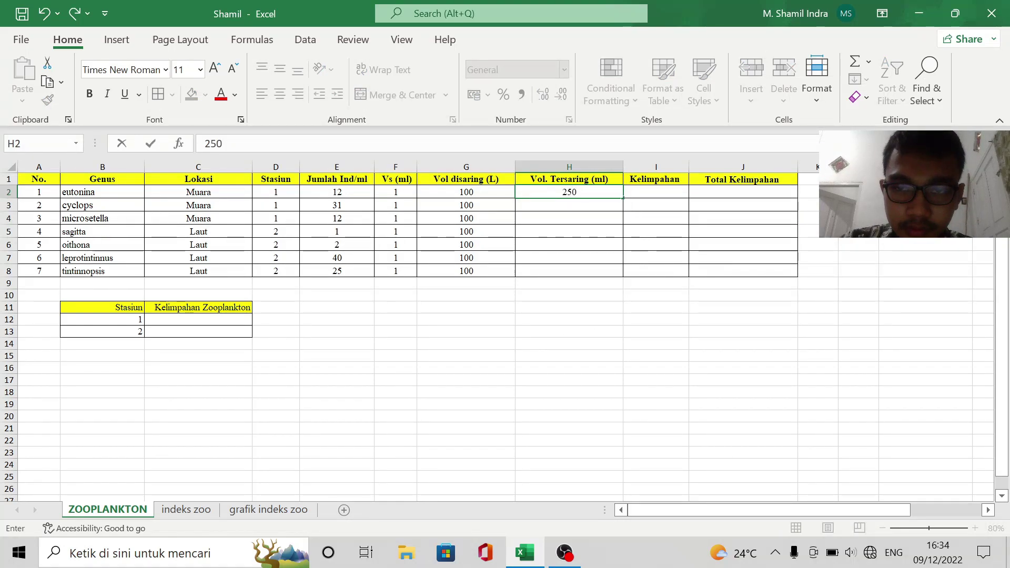
left_click_drag(624, 199, 624, 277)
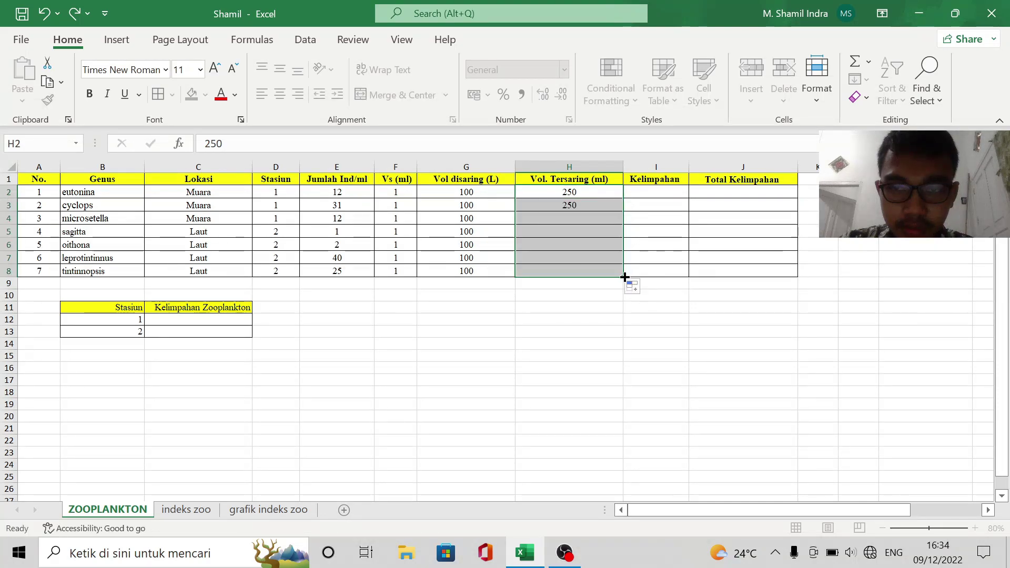
left_click(666, 356)
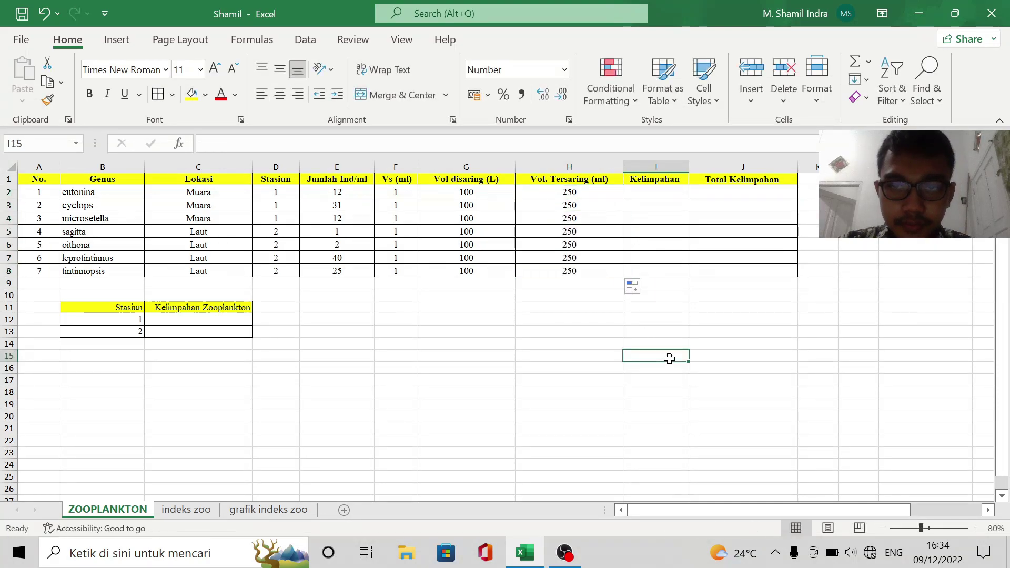
Enter the abundance formula =E2*(F2/H2)*(G2*F2) in the Kelimpahan cell I2 for eutonina
left_click(665, 194)
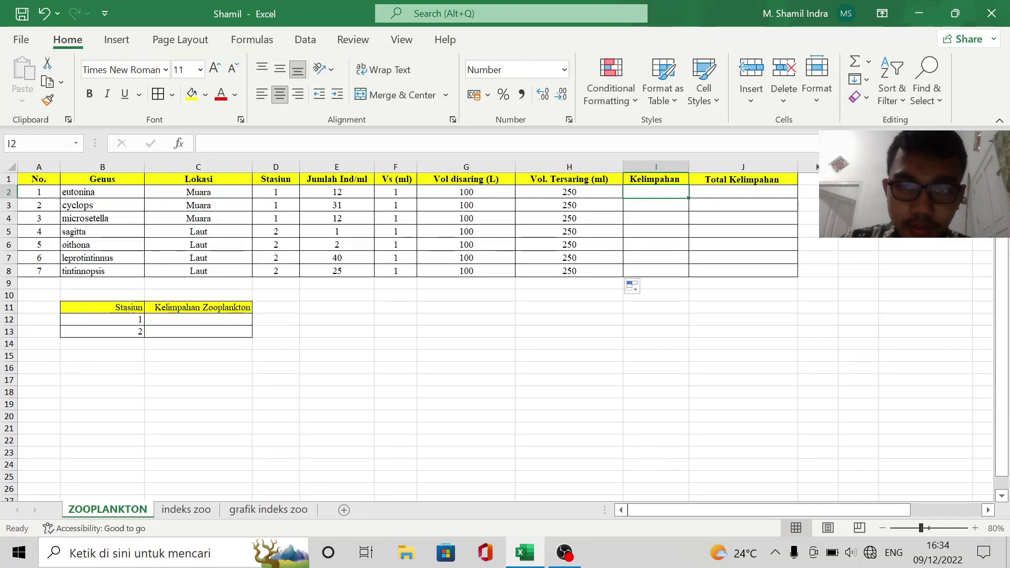
type("+")
key("Escape")
type("=")
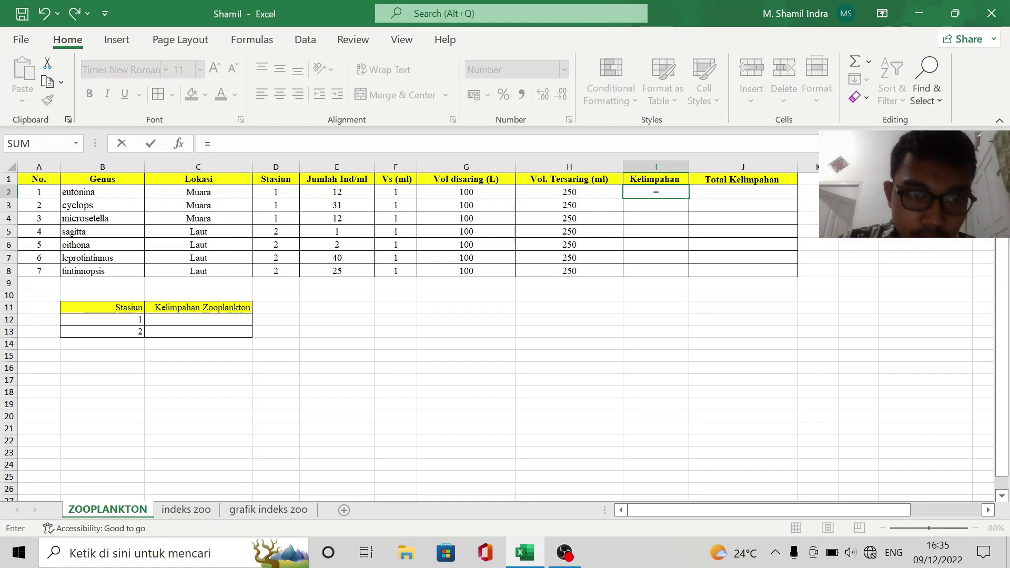
left_click(343, 195)
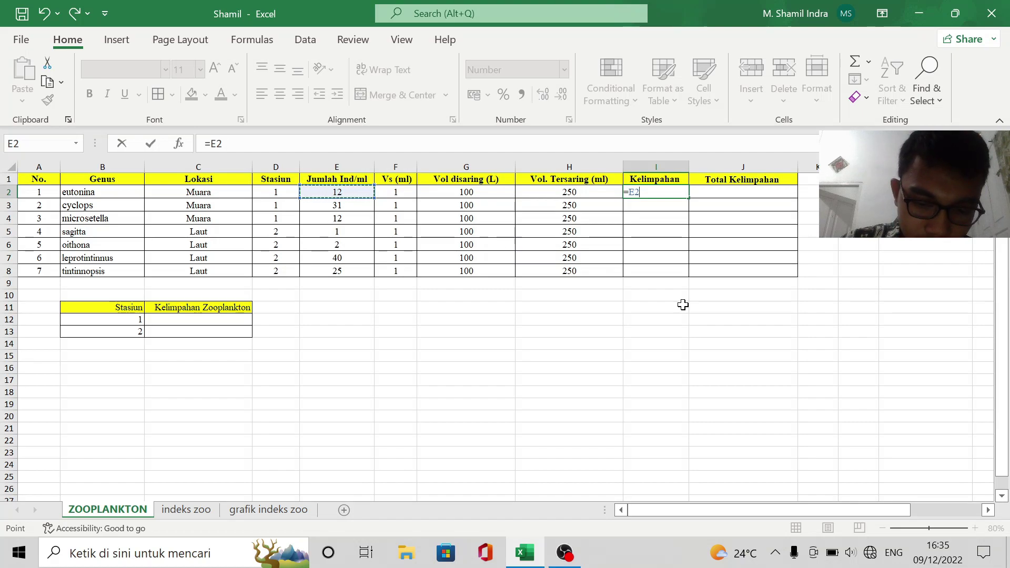
type("*")
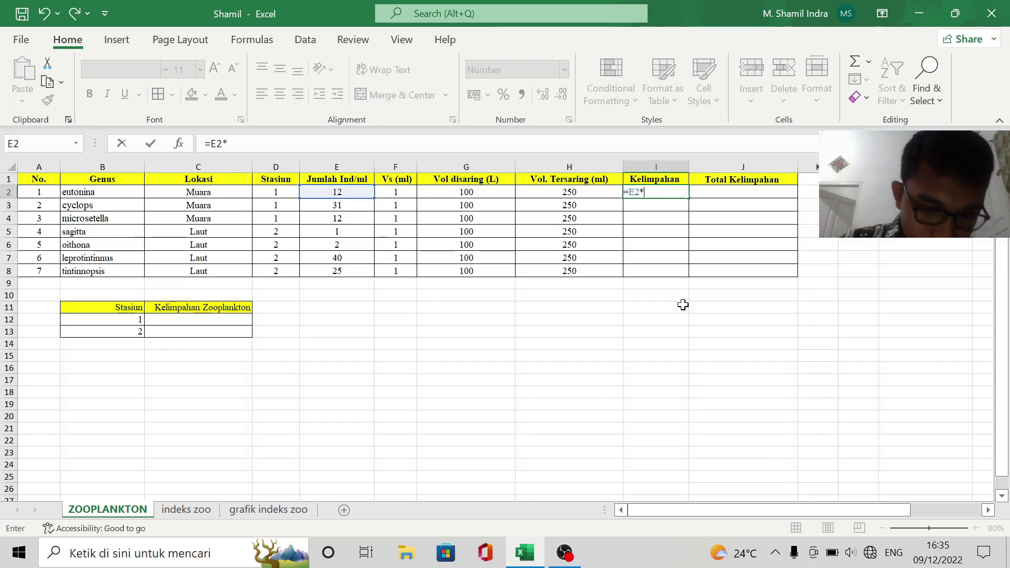
type("(")
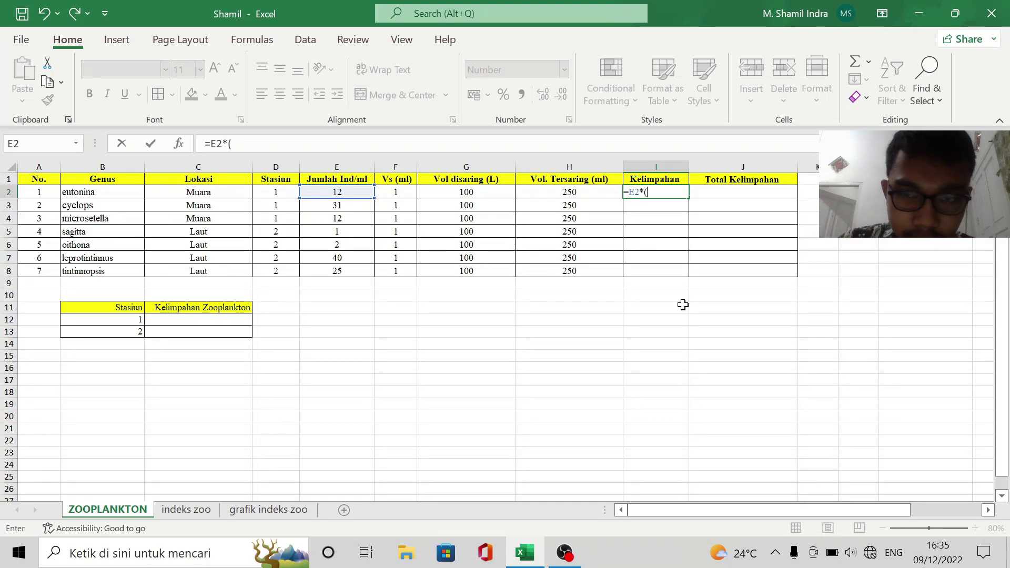
left_click(396, 193)
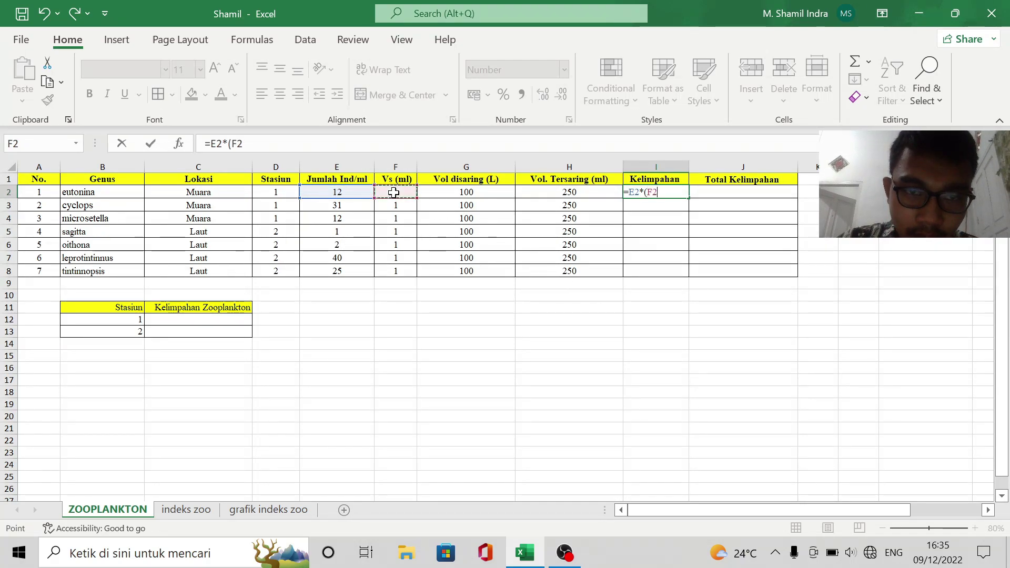
type("/")
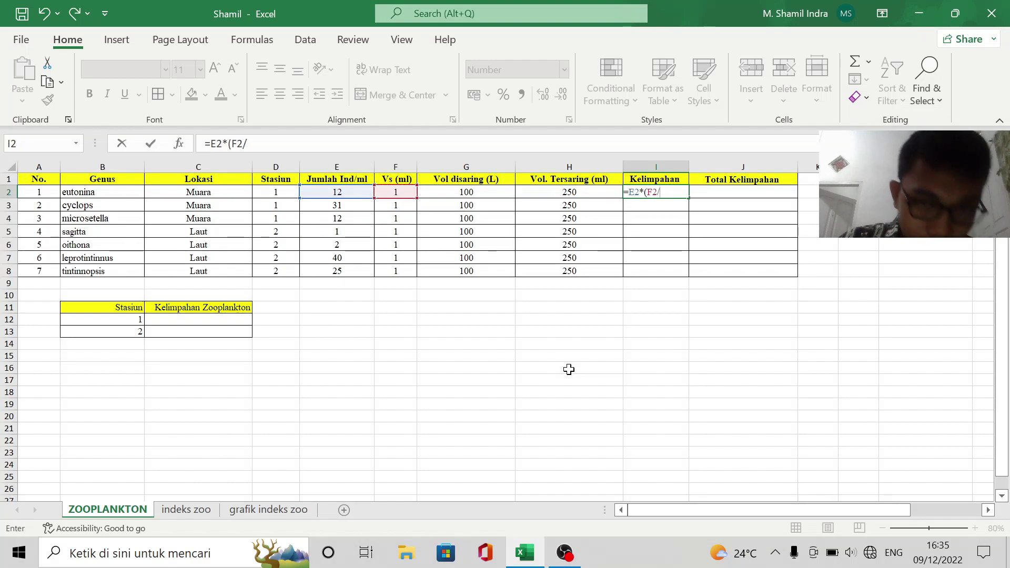
left_click(572, 193)
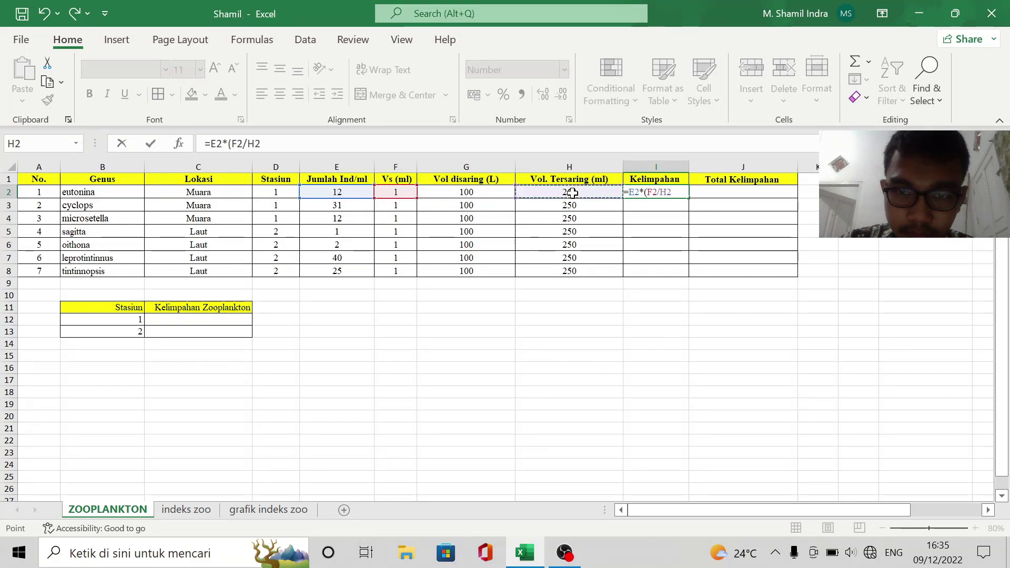
type(")*(")
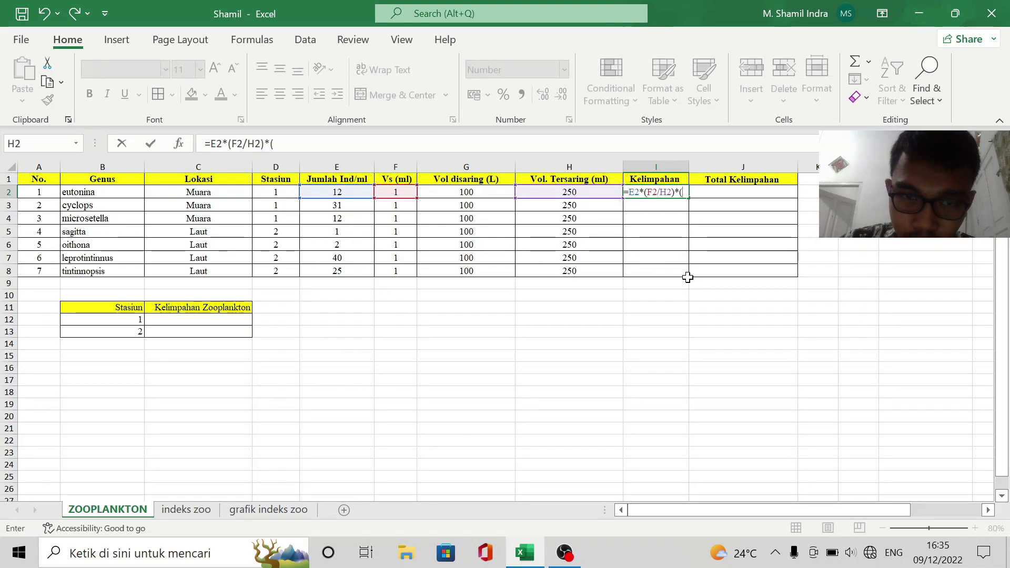
left_click(464, 194)
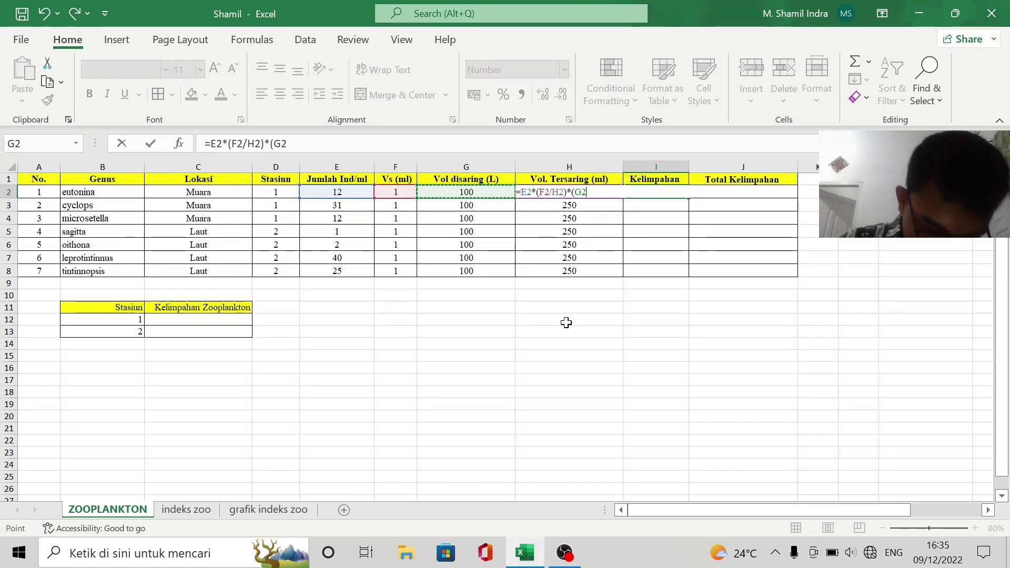
type("8")
key("BackSpace")
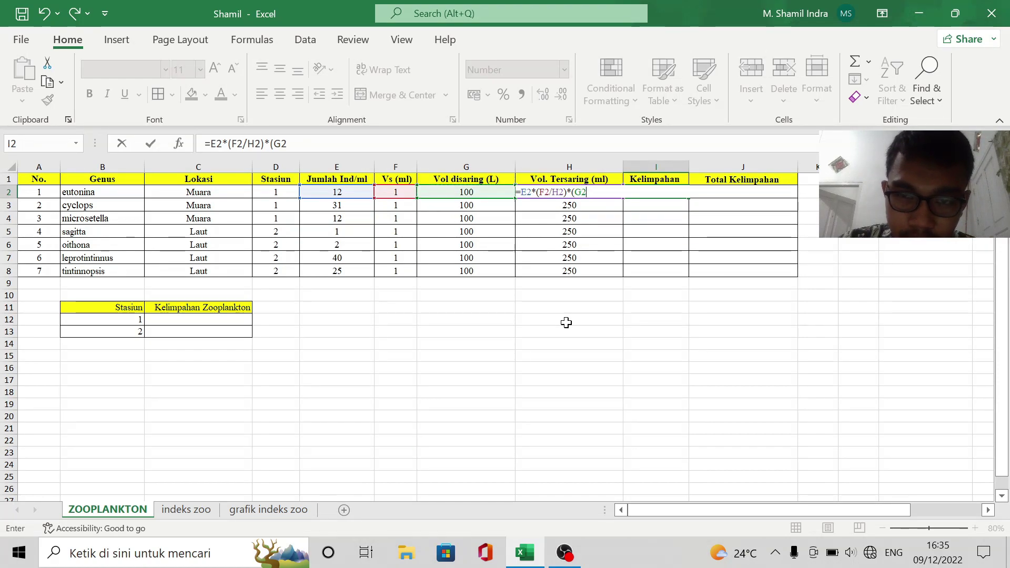
type("*")
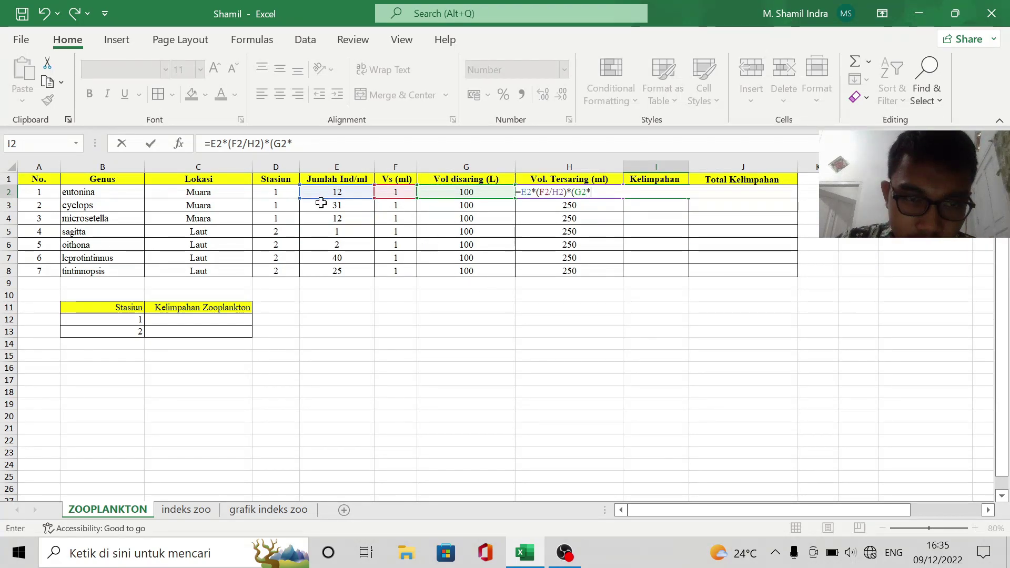
left_click(399, 194)
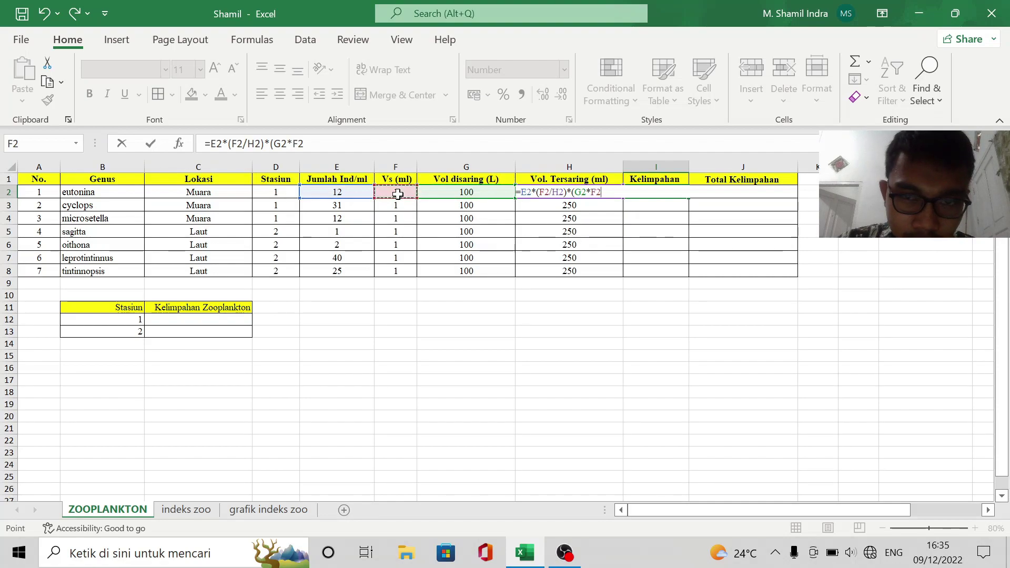
type(")")
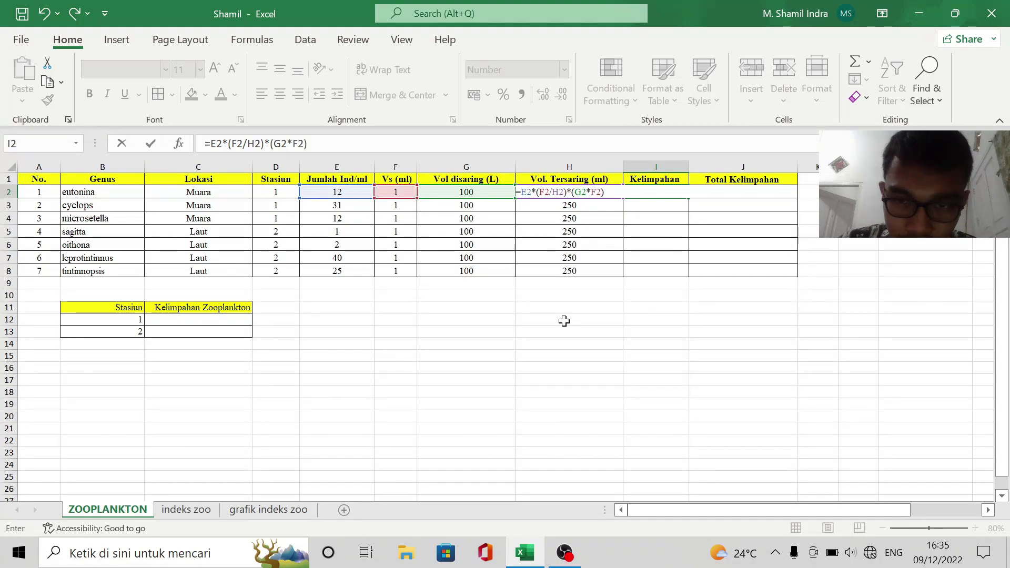
key("Return")
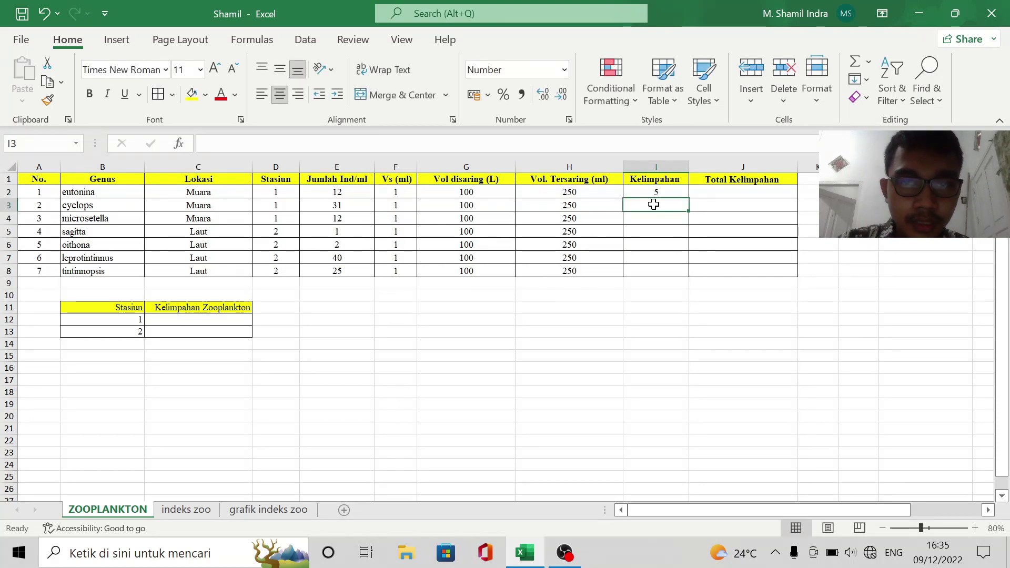
Copy the Kelimpahan formula from I2 down to I8 for the remaining genera
left_click(646, 190)
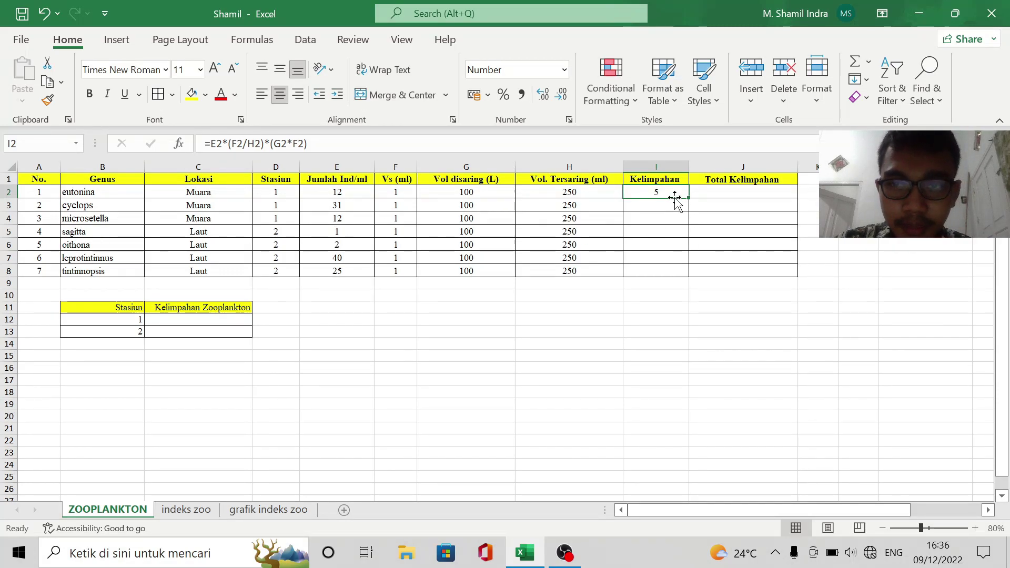
left_click_drag(688, 198, 687, 278)
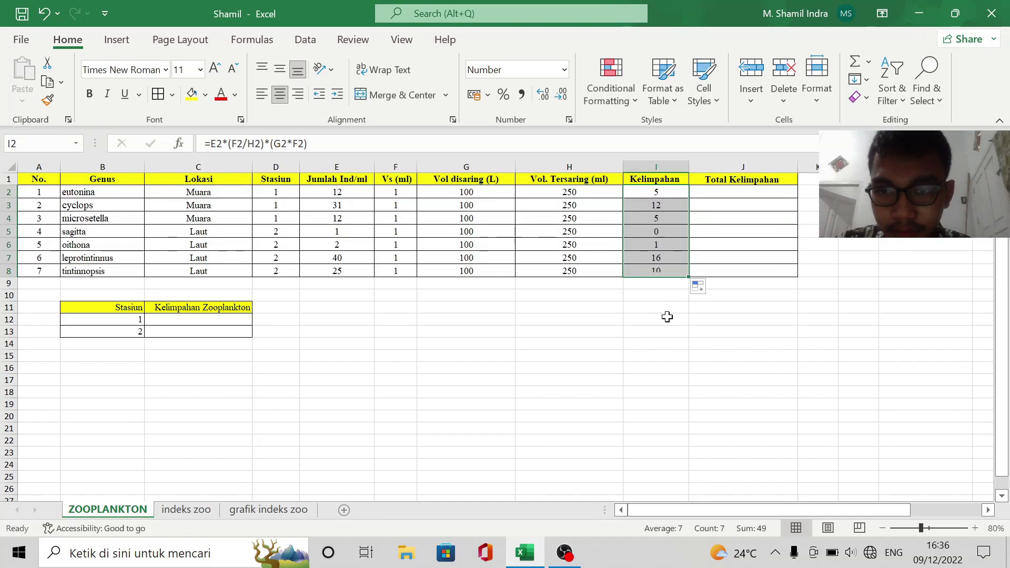
left_click(667, 317)
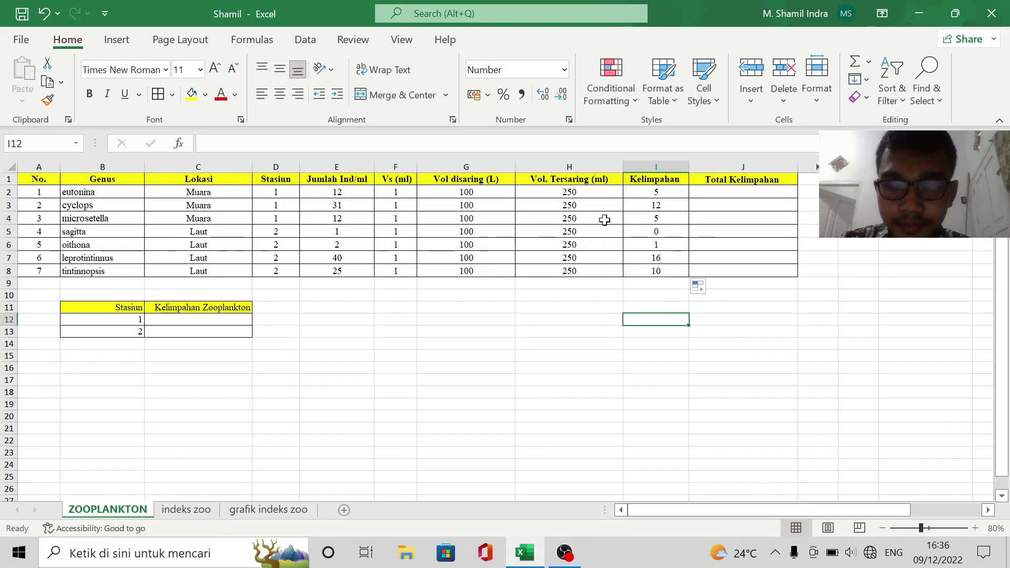
Enter the formula =SUM(I2:I4) in the Total Kelimpahan cell J2 to total the station 1 abundances
left_click(717, 192)
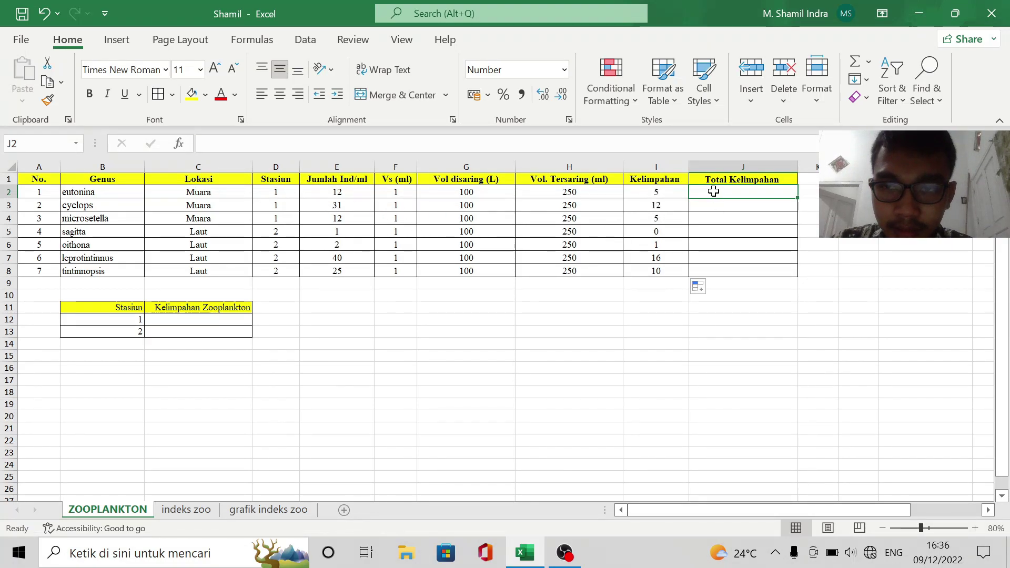
type("=")
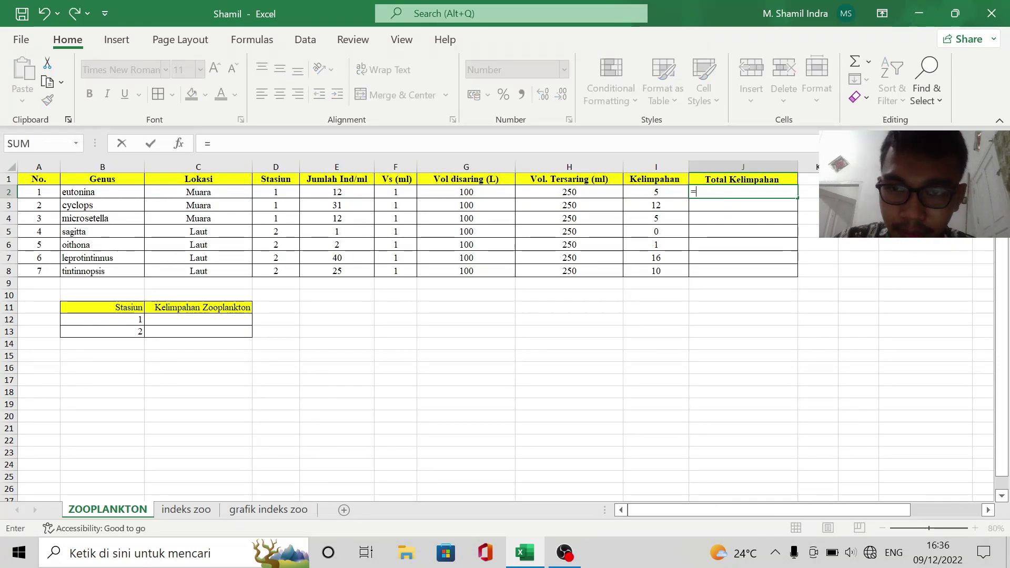
type("su")
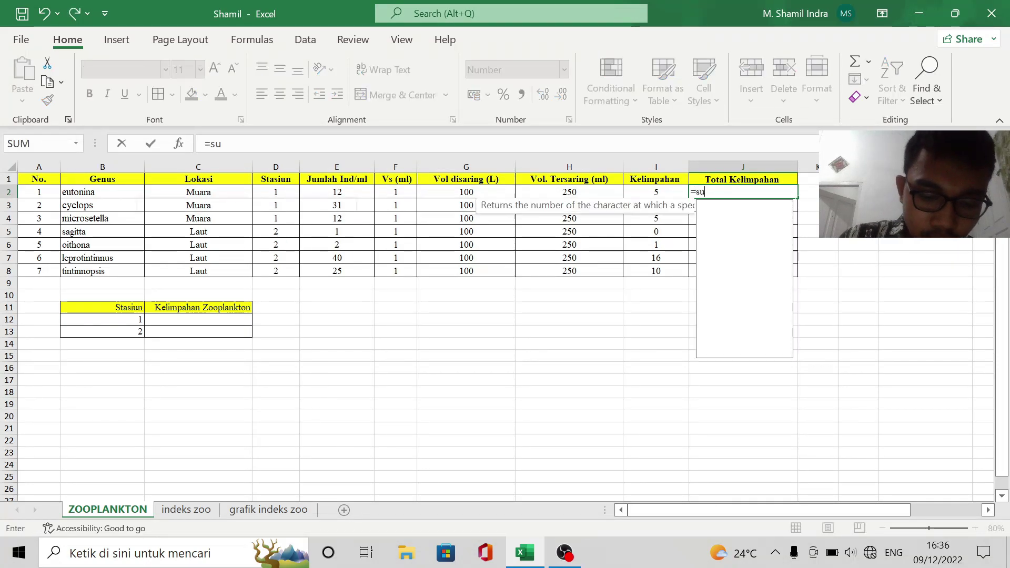
type("m(")
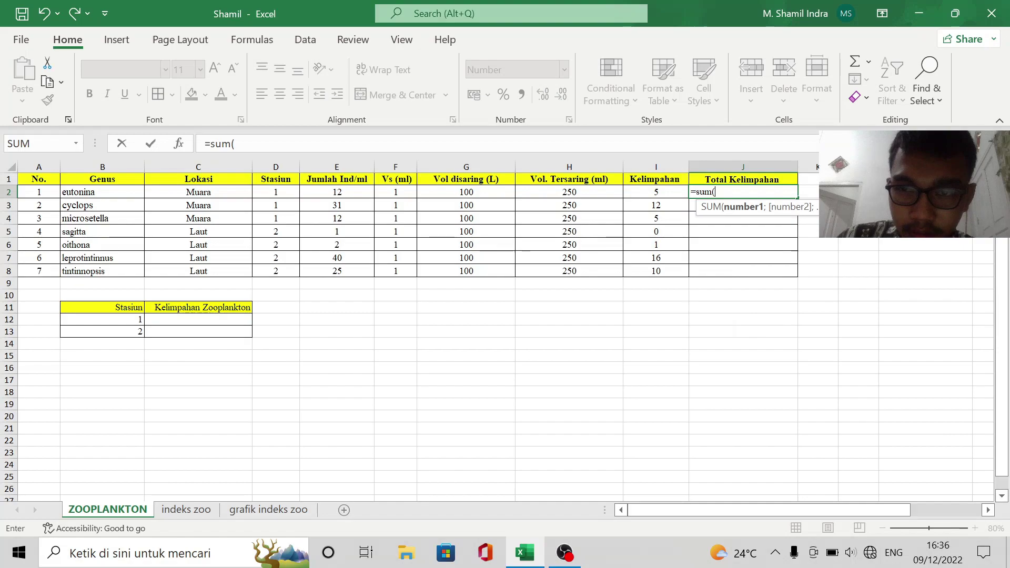
left_click_drag(660, 192, 655, 218)
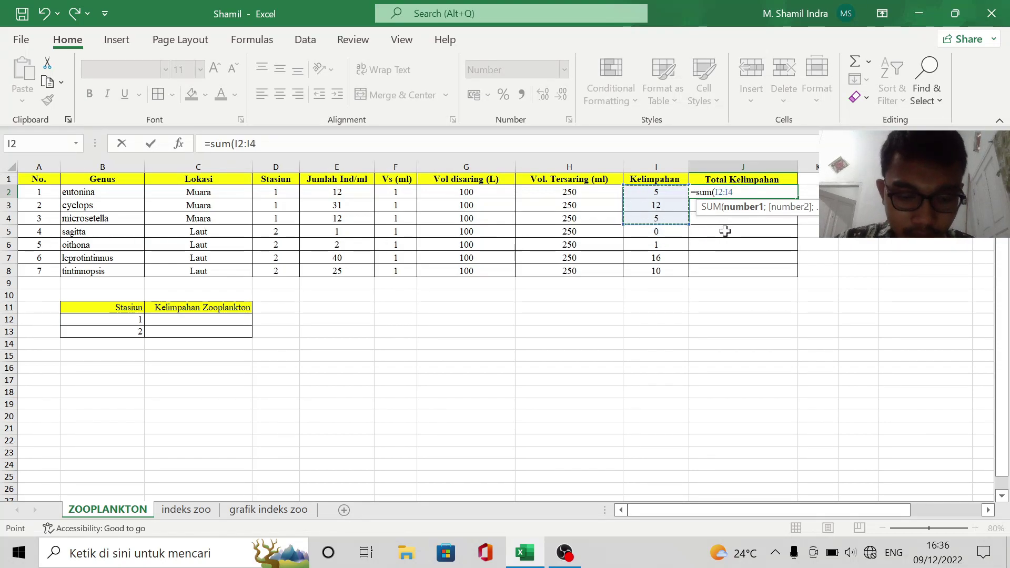
type(")")
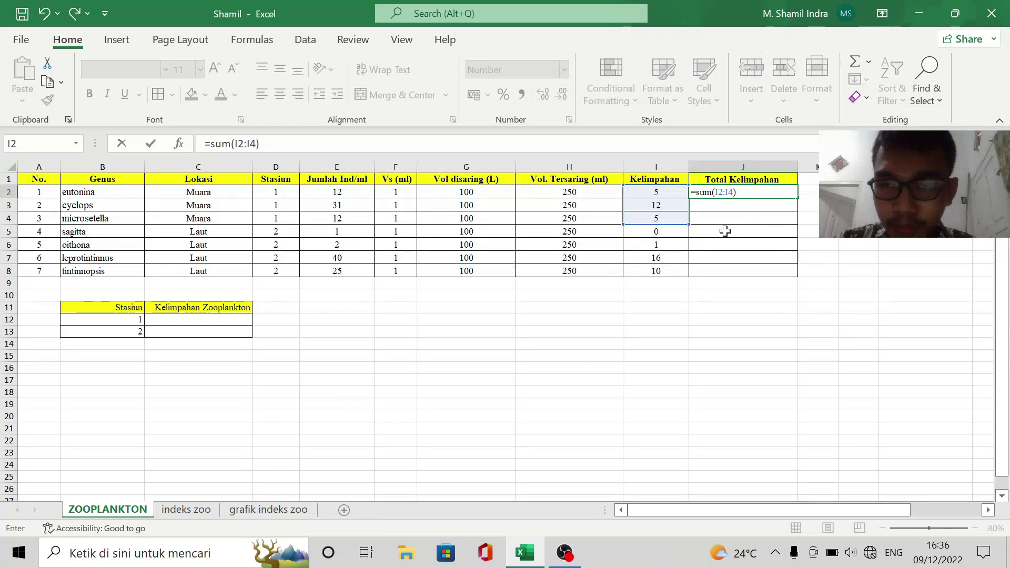
key("Return")
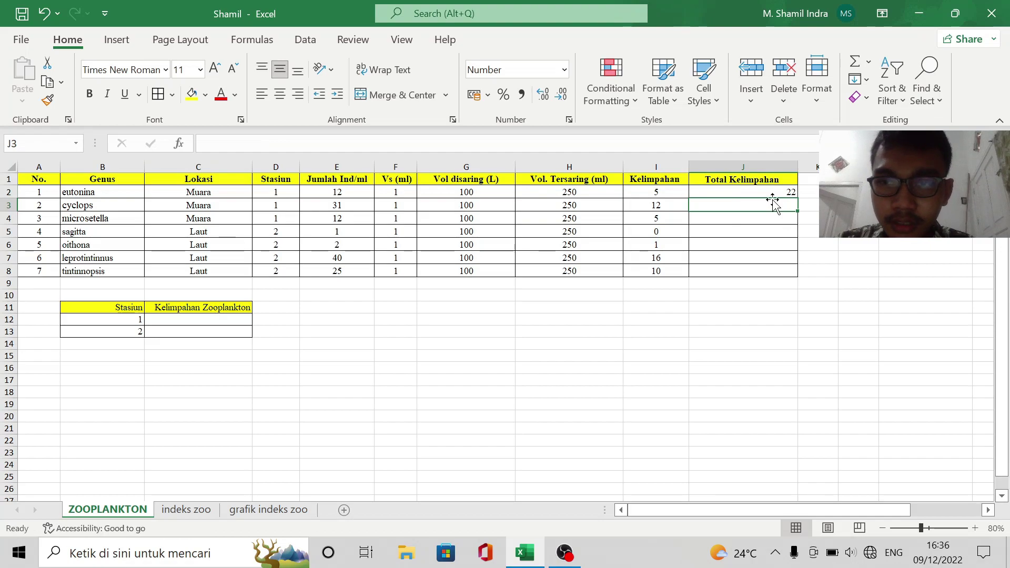
Merge and center the Total Kelimpahan cells J2 to J4 for station 1
left_click(739, 188)
left_click_drag(735, 188, 718, 222)
left_click(398, 94)
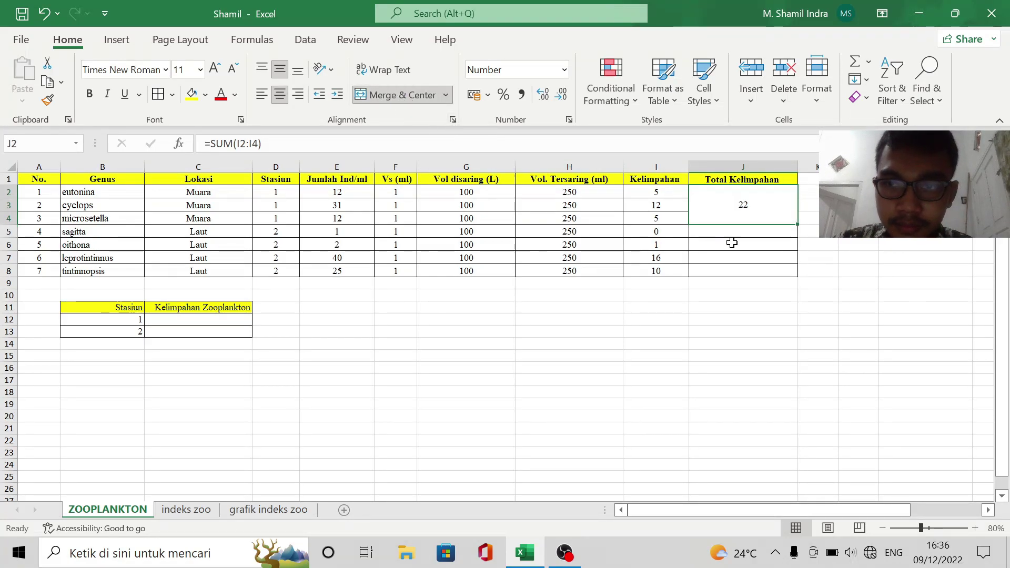
left_click(828, 299)
Enter the formula =SUM(I5:I8) in the Total Kelimpahan cell J5 to total the station 2 abundances
left_click(713, 230)
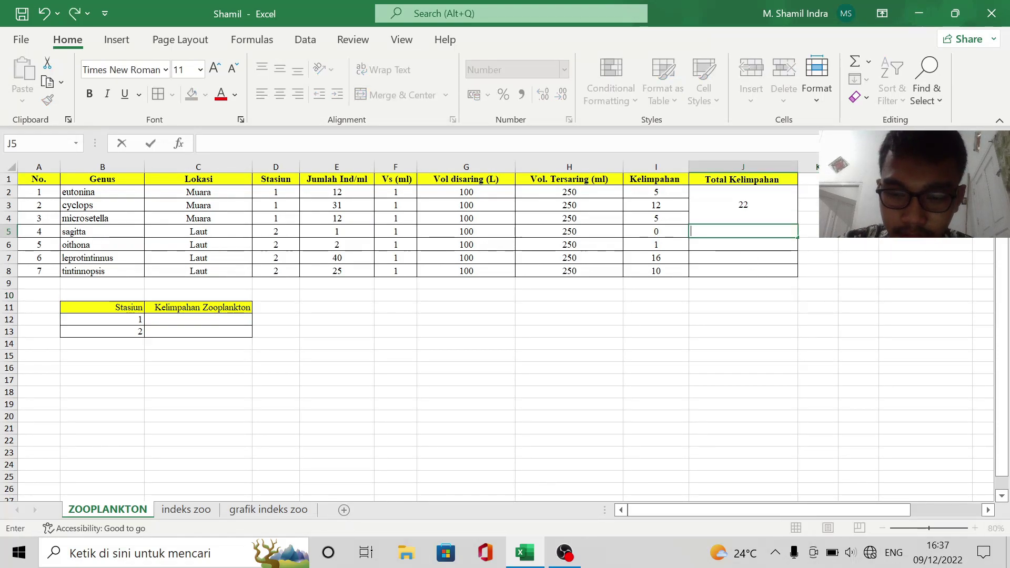
type("=sum(")
left_click_drag(660, 230, 656, 269)
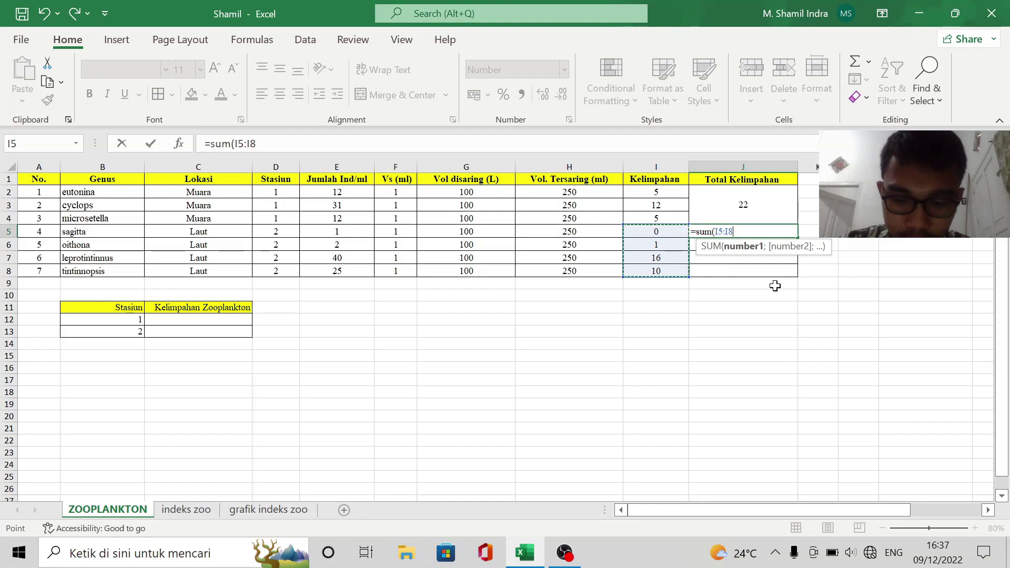
type(")")
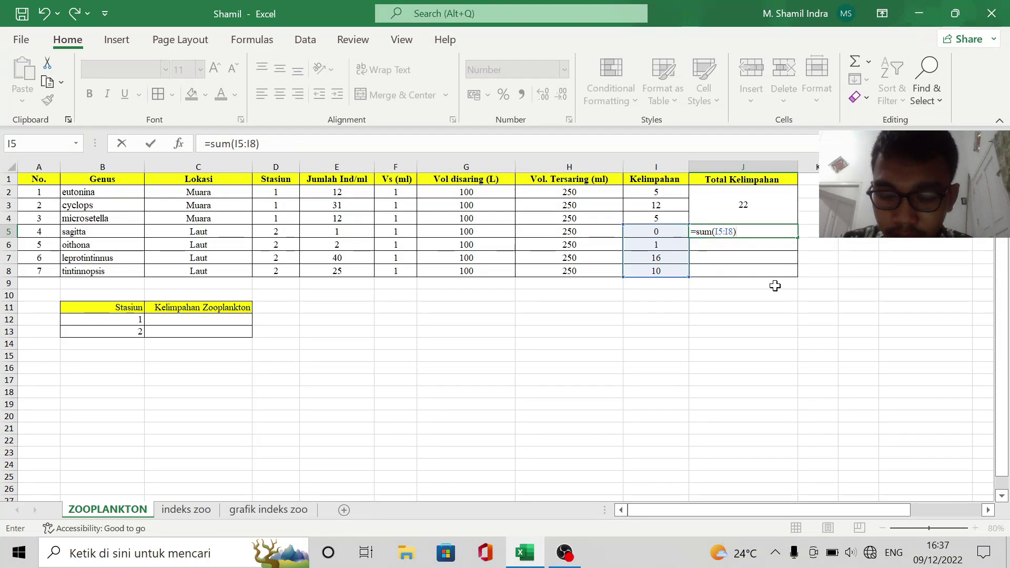
key("Return")
Merge and center the Total Kelimpahan cells J5 to J8 for station 2
left_click(716, 230)
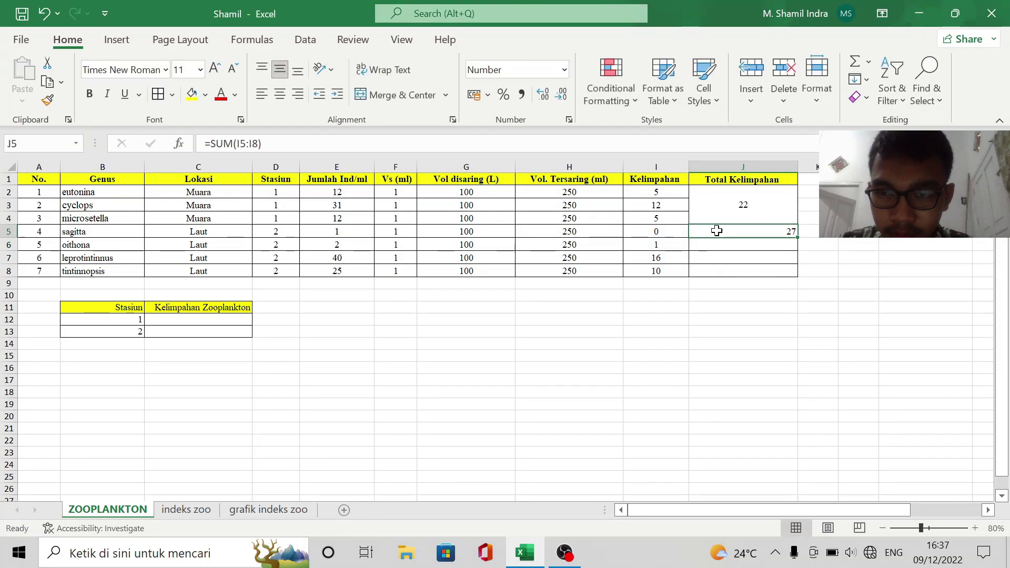
left_click_drag(716, 231, 725, 270)
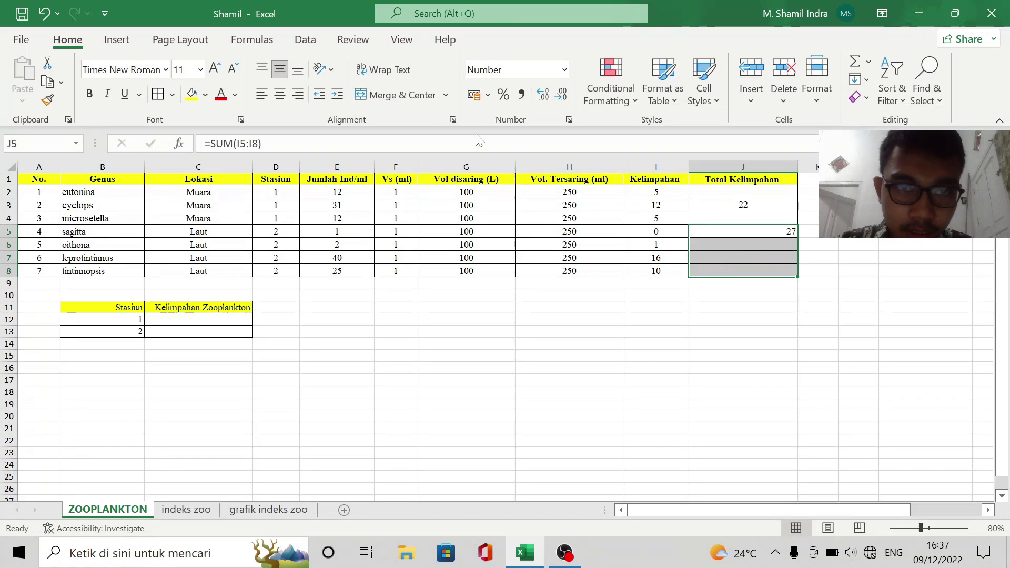
left_click(391, 97)
left_click(509, 315)
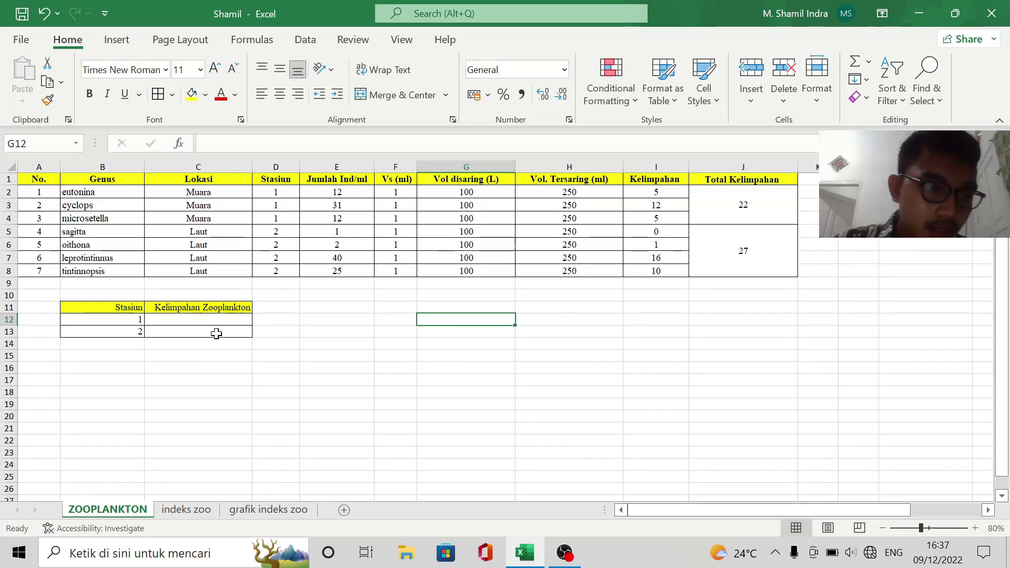
Fill in the Kelimpahan Zooplankton column of the summary table with 22 for station 1 and 27 for station 2
left_click(183, 322)
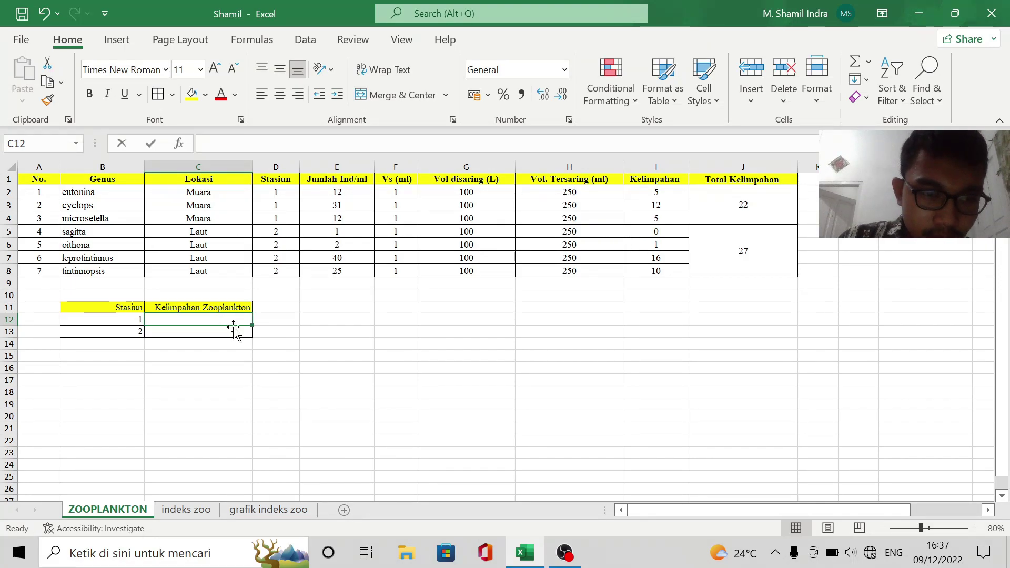
type("22")
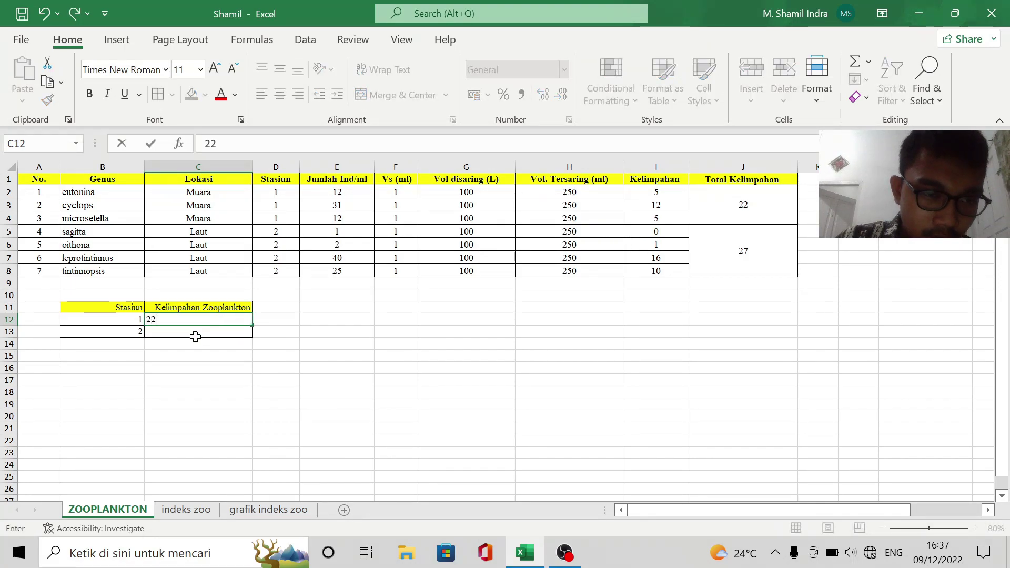
key("Return")
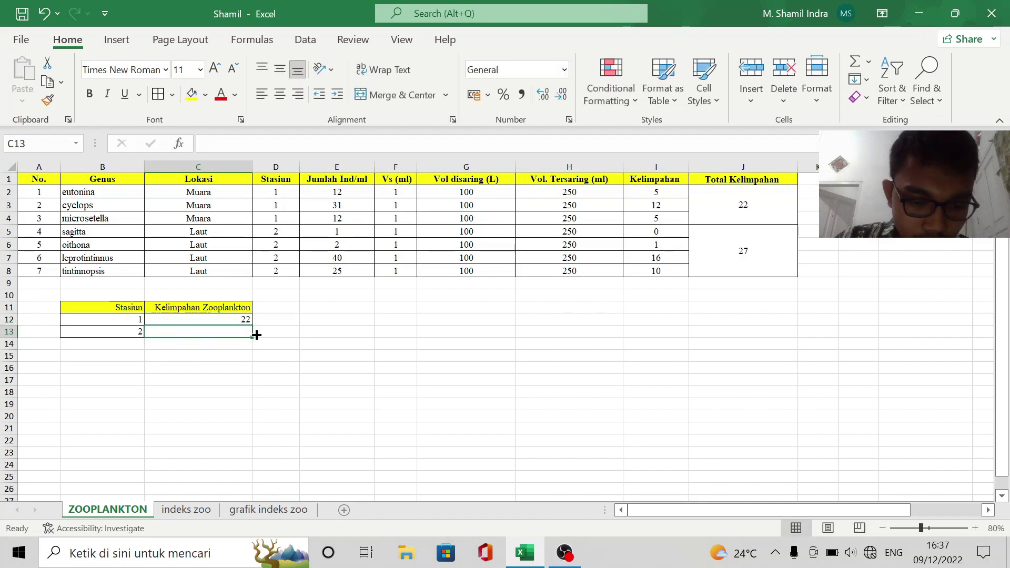
type("27")
left_click(274, 334)
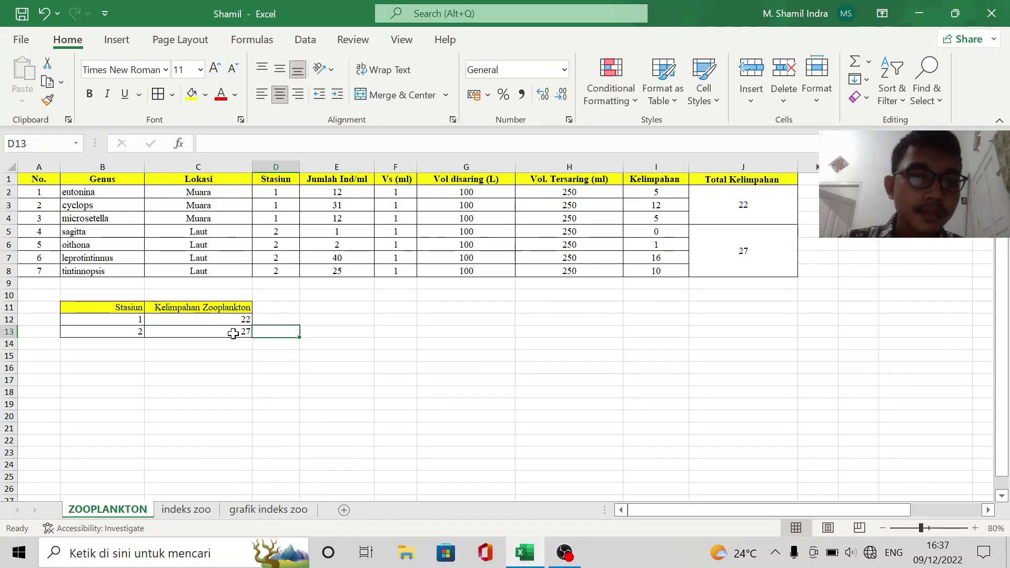
Insert a 2-D clustered column chart of the abundances in C12:C13 and place it beside the summary table
left_click_drag(223, 333, 219, 322)
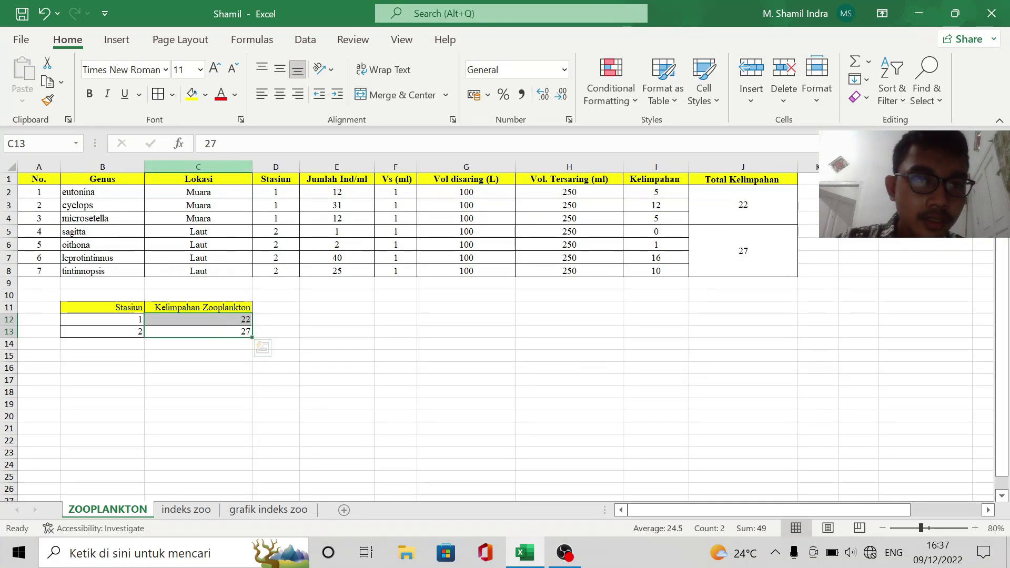
left_click(116, 40)
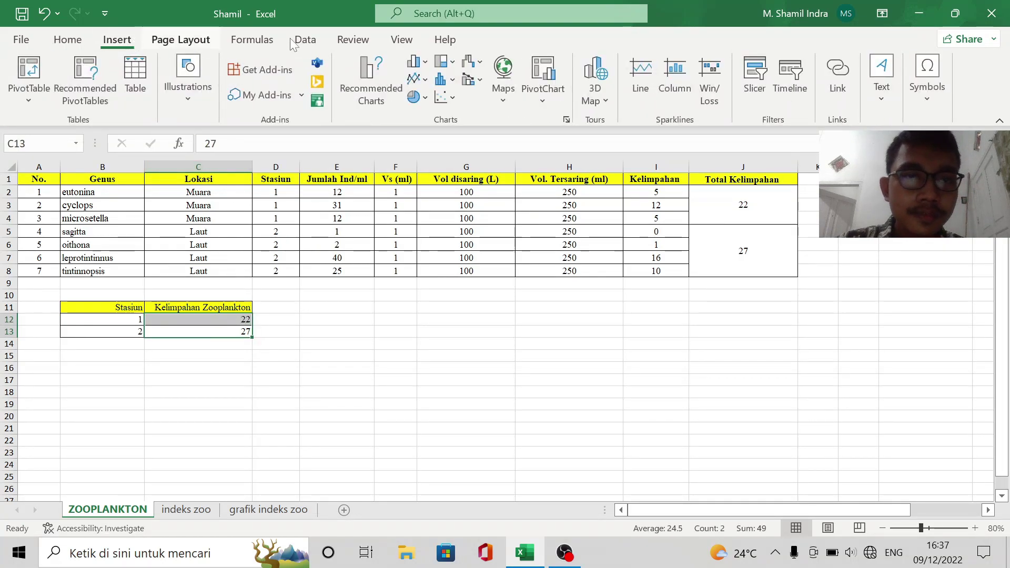
left_click(426, 63)
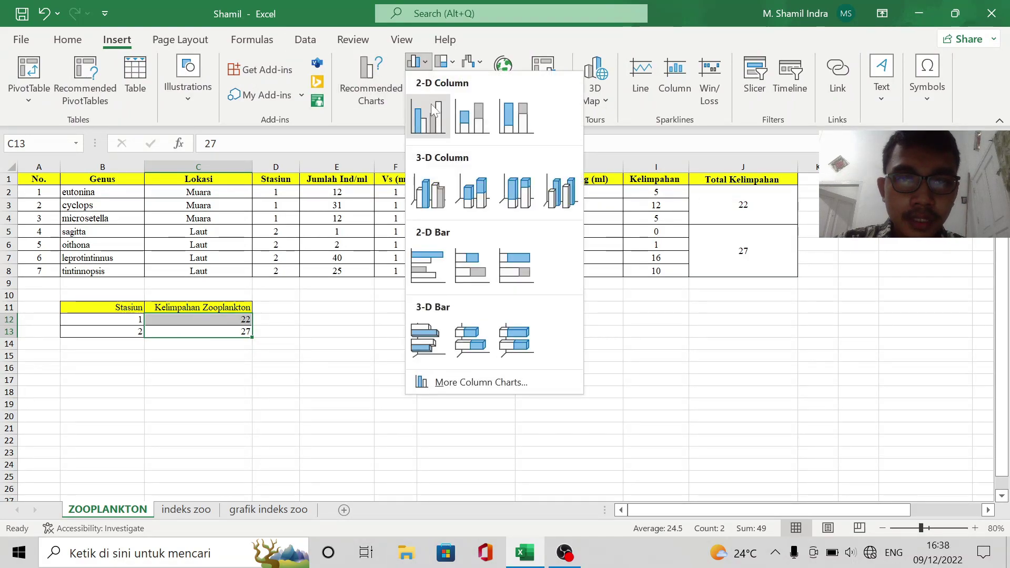
left_click(428, 116)
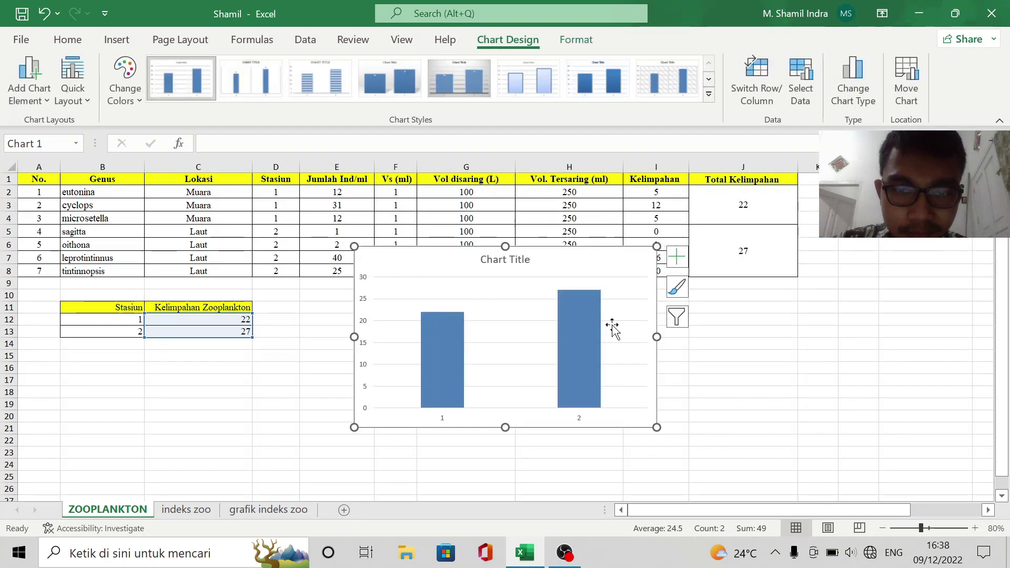
left_click_drag(547, 263, 467, 314)
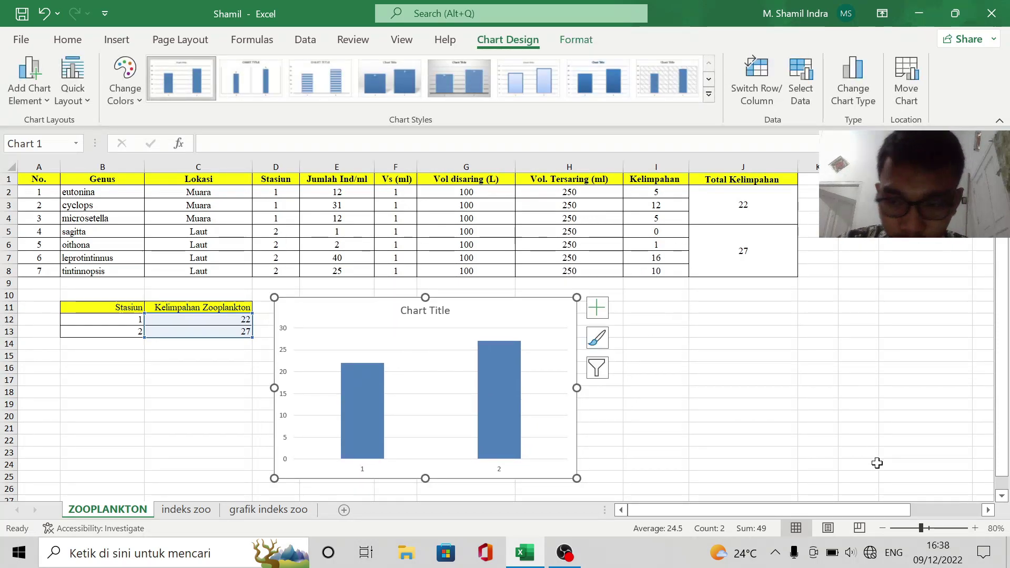
Add axis titles to the column chart
left_click(882, 528)
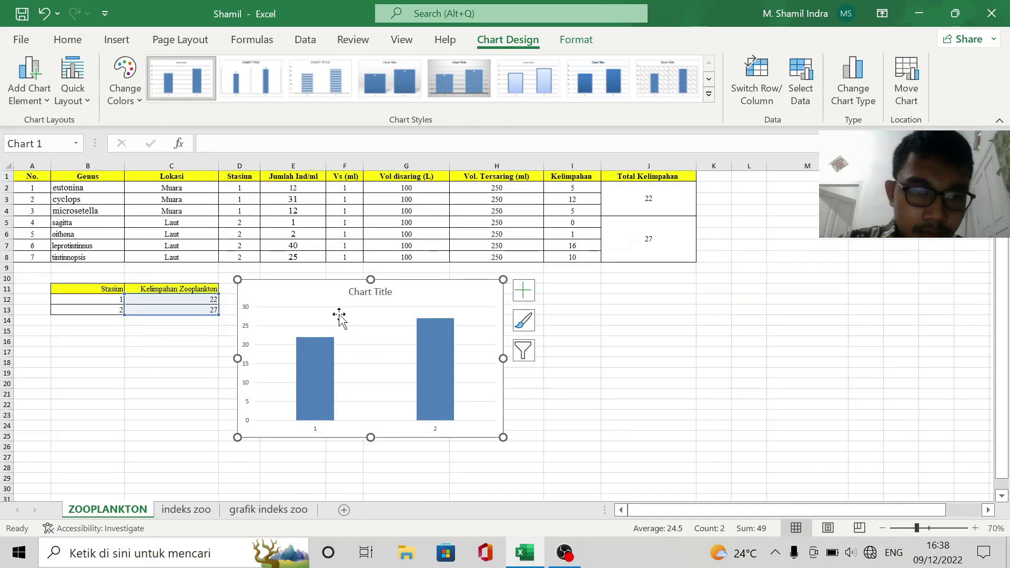
left_click(371, 292)
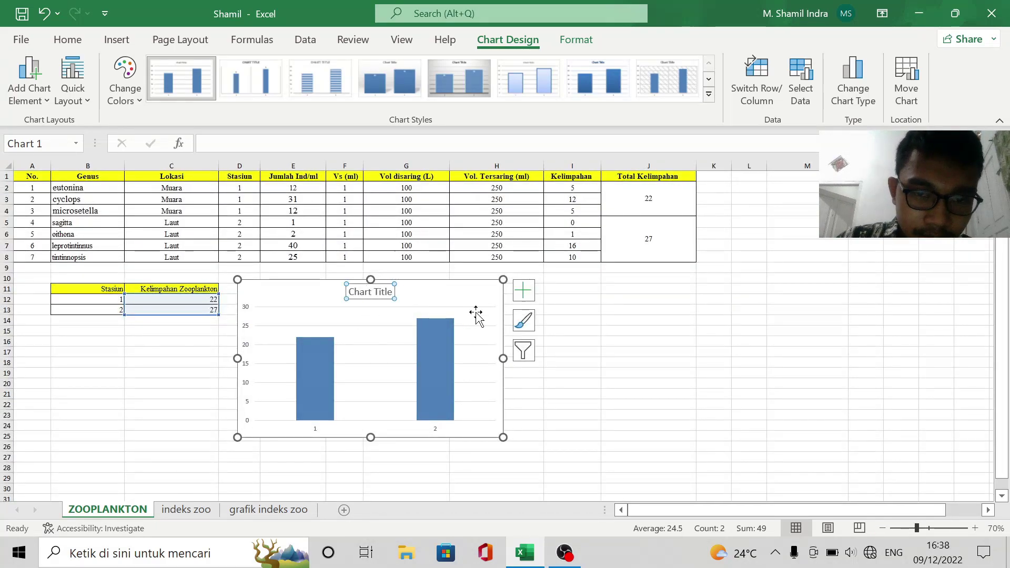
left_click(525, 298)
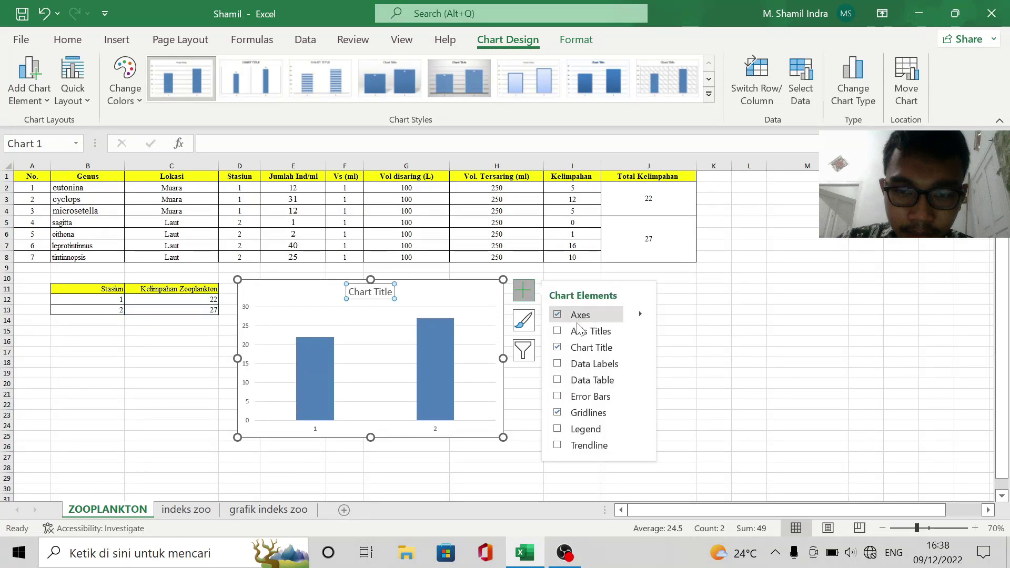
left_click(577, 333)
left_click(577, 333)
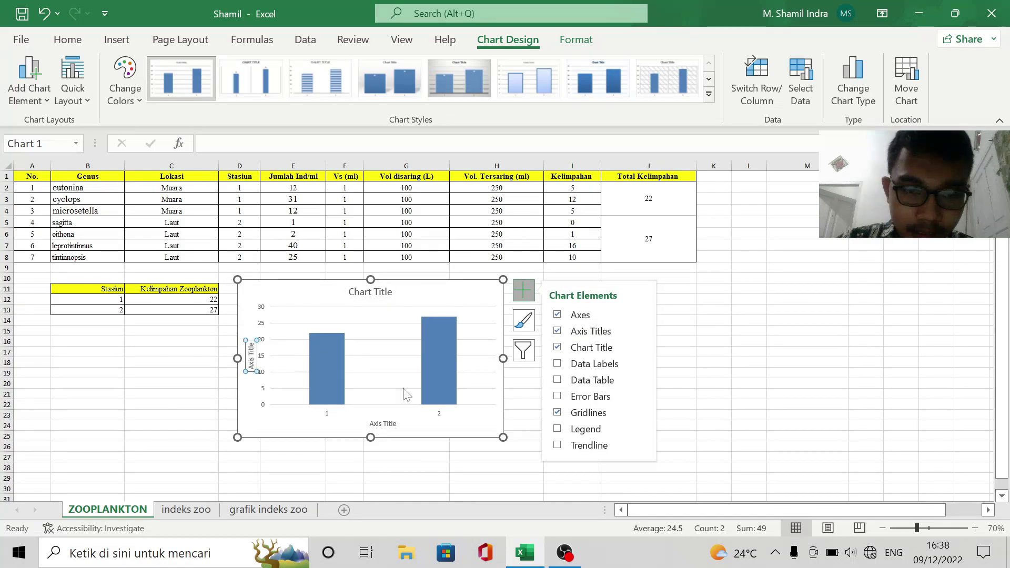
Replace the chart's horizontal axis title text with "Stasiun"
left_click(390, 424)
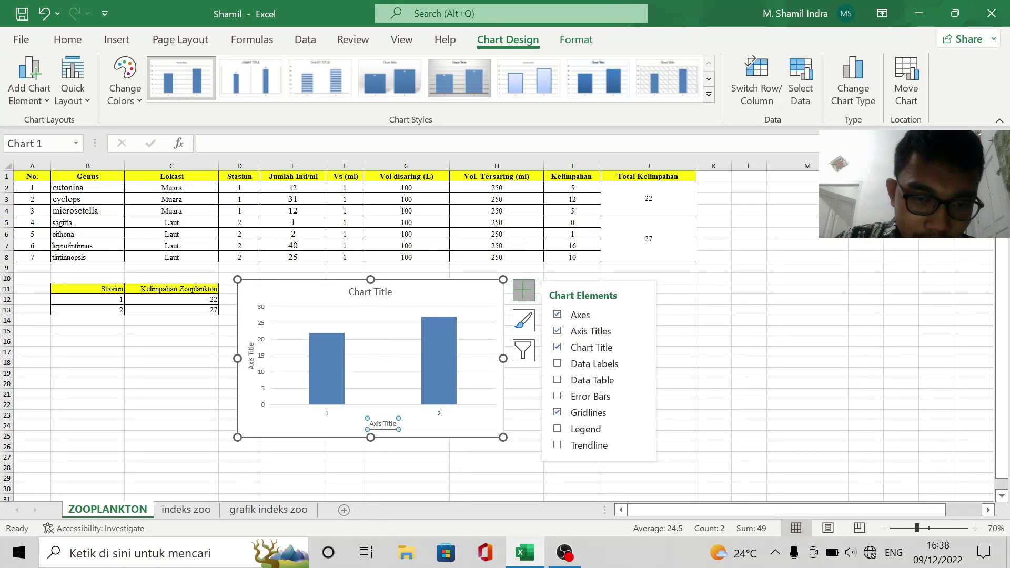
left_click(394, 424)
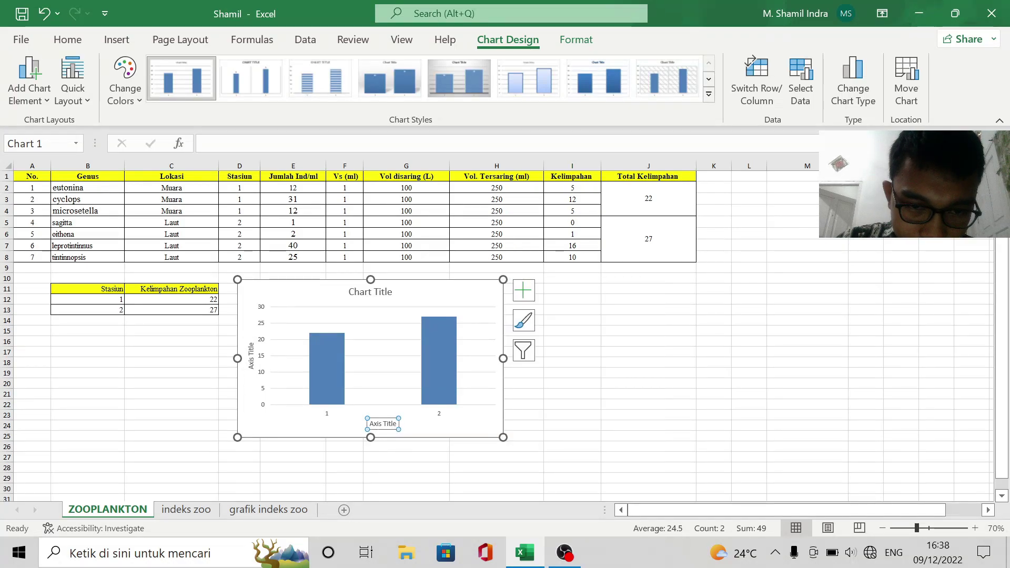
key("BackSpace")
key("BackSpace")
key("BackSpace")
key("BackSpace")
key("BackSpace")
key("BackSpace")
key("BackSpace")
key("BackSpace")
key("BackSpace")
key("BackSpace")
type("S")
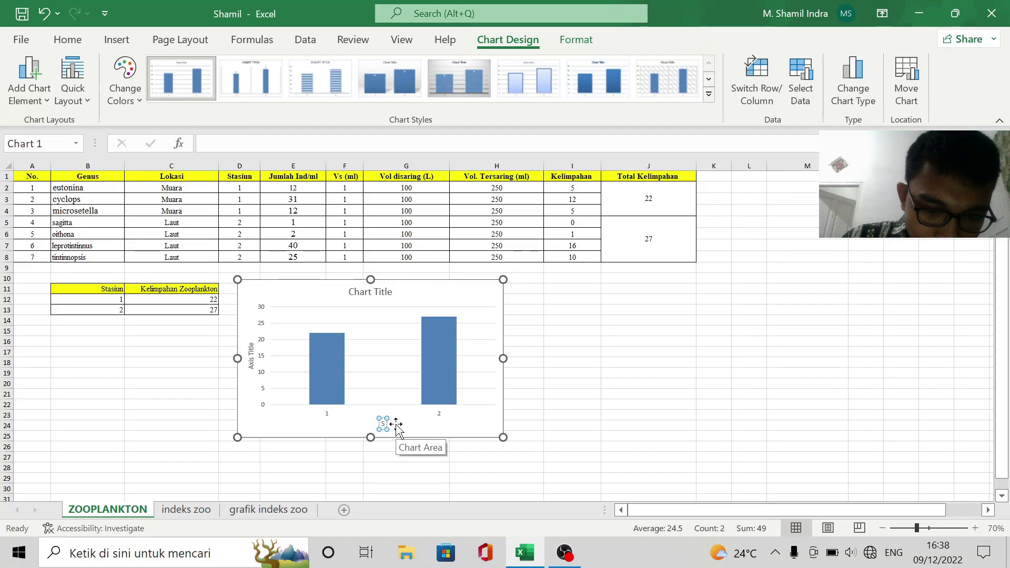
type("tasiun")
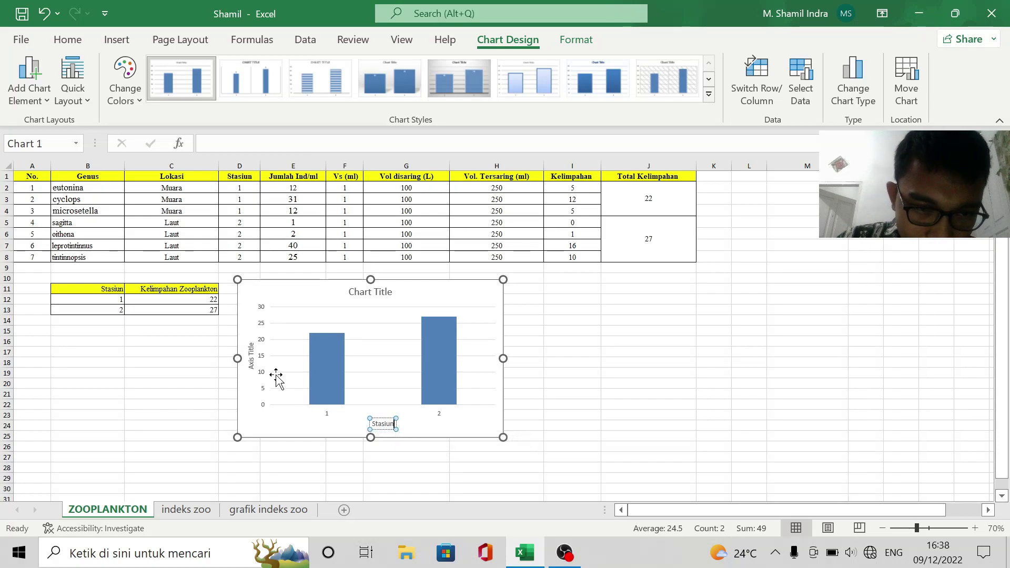
Replace the chart's vertical axis title text with "KELIMPAHAN"
left_click(250, 354)
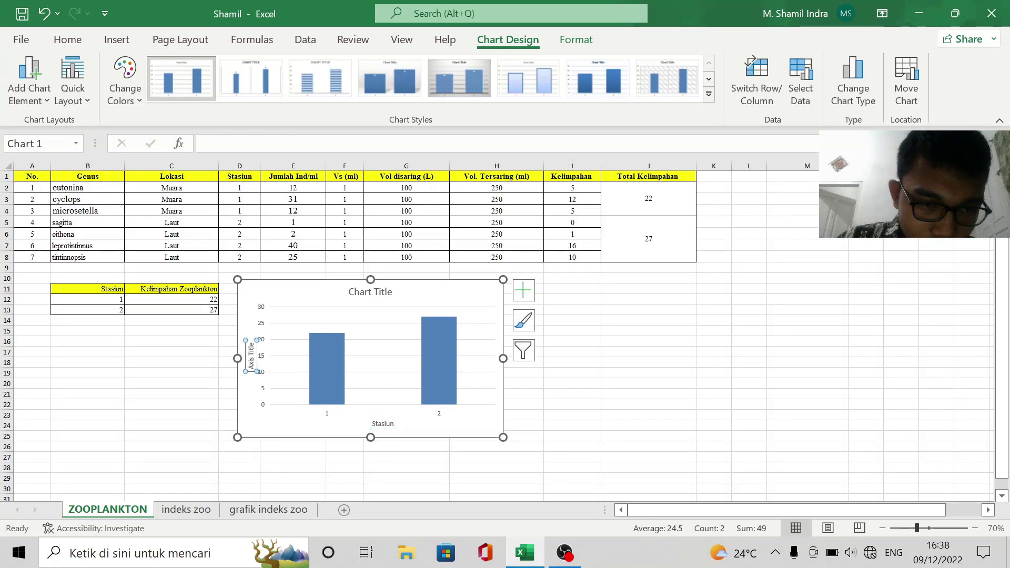
left_click(251, 343)
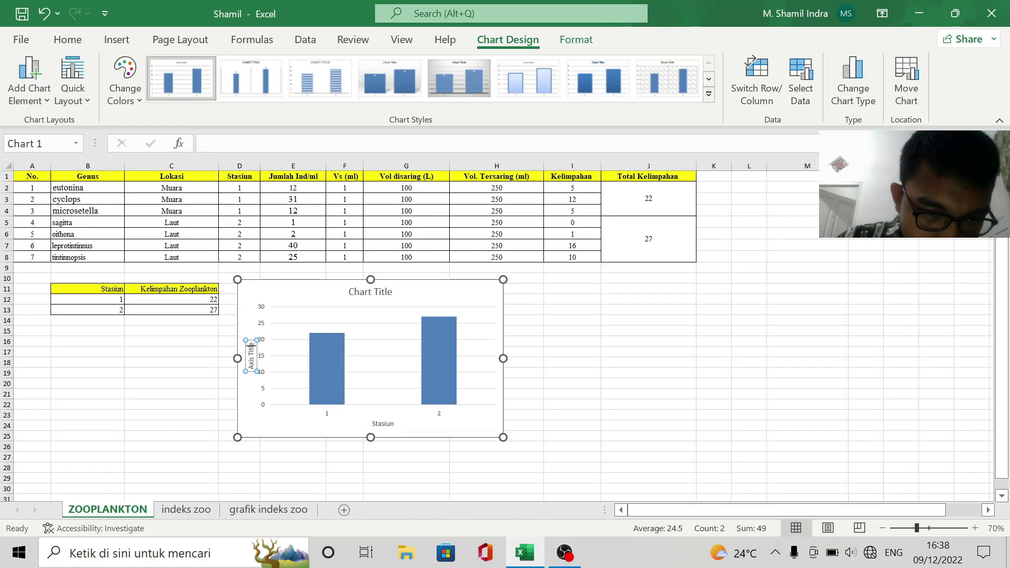
key("BackSpace")
key("BackSpace")
key("BackSpace")
key("BackSpace")
key("BackSpace")
key("BackSpace")
key("BackSpace")
key("BackSpace")
key("BackSpace")
key("BackSpace")
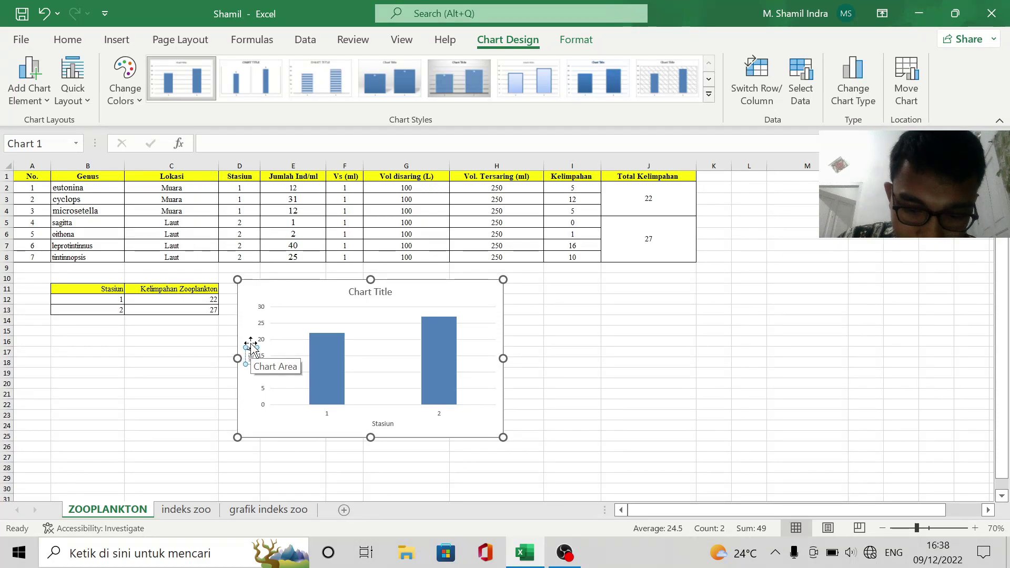
type("KELIMPAHAN")
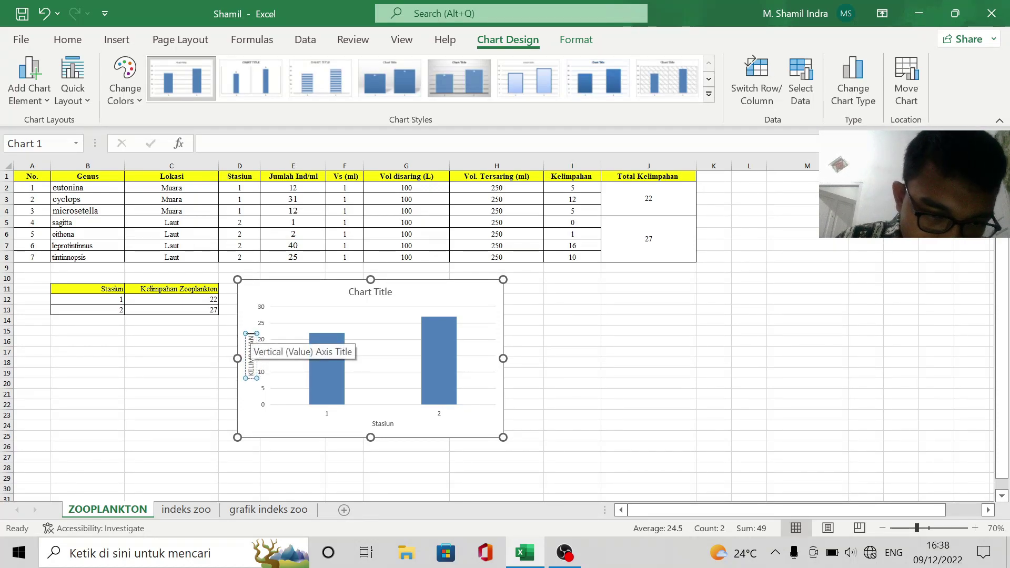
Extend the chart's vertical axis title to read "KELIMPAHAN ZOOPLANKTON (IND/L)"
type(" Z")
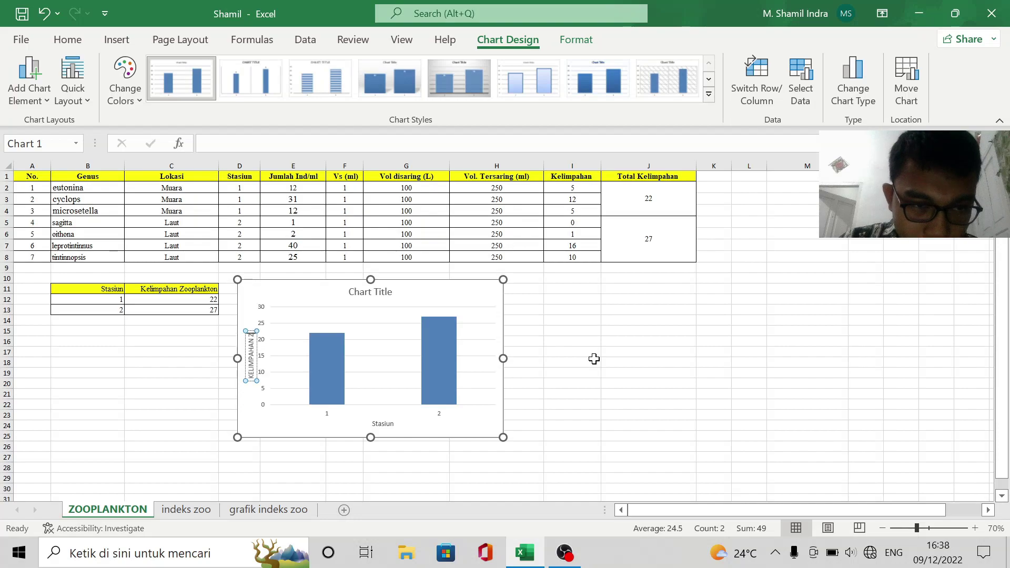
type("OOPLAN")
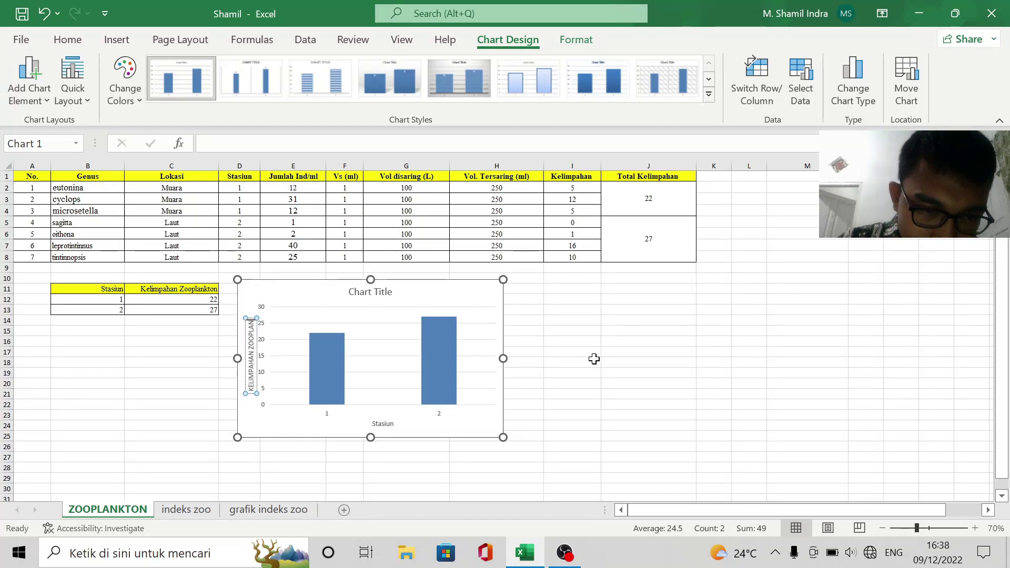
type("KTON")
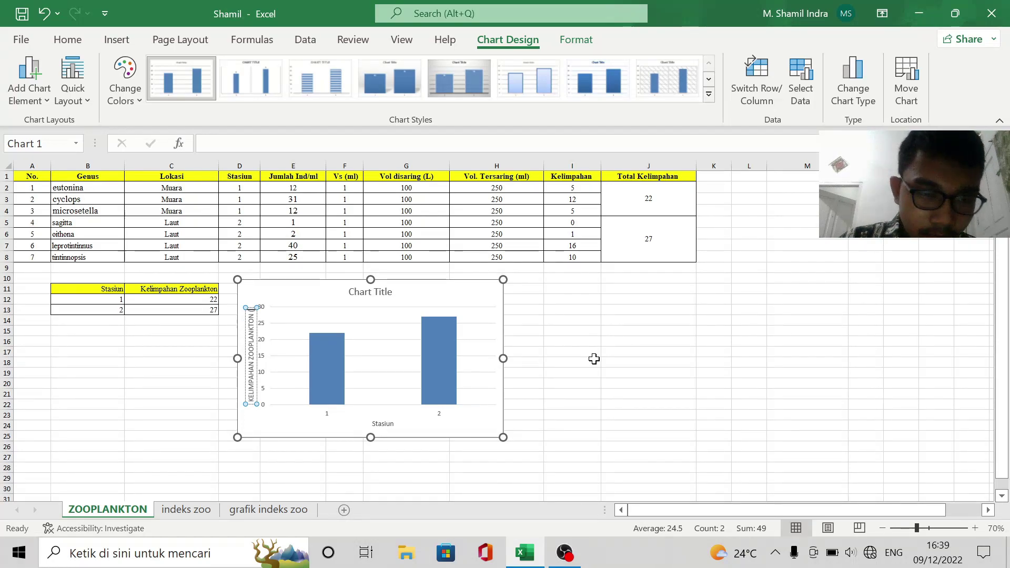
type(" (")
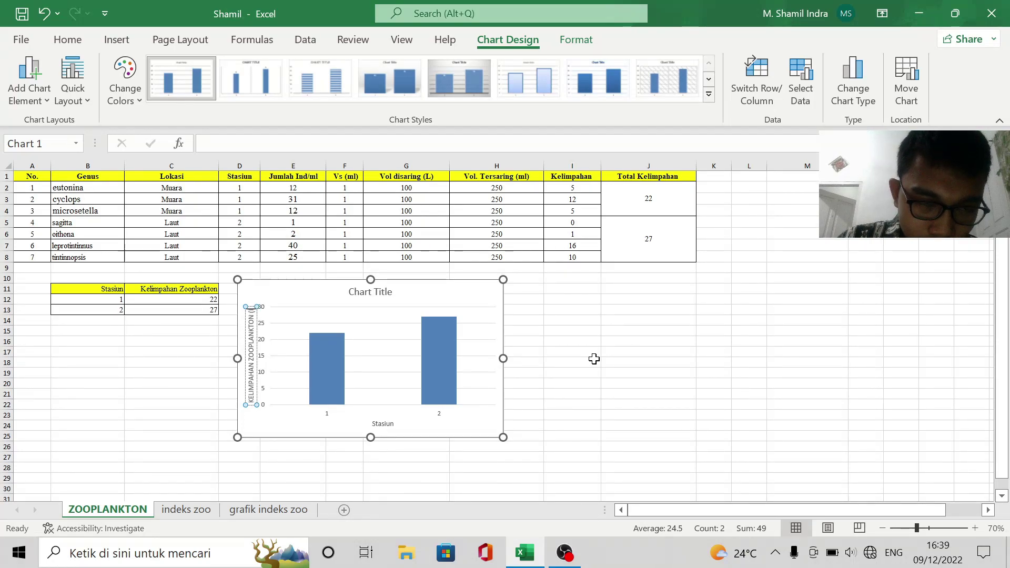
type("Ind/L)")
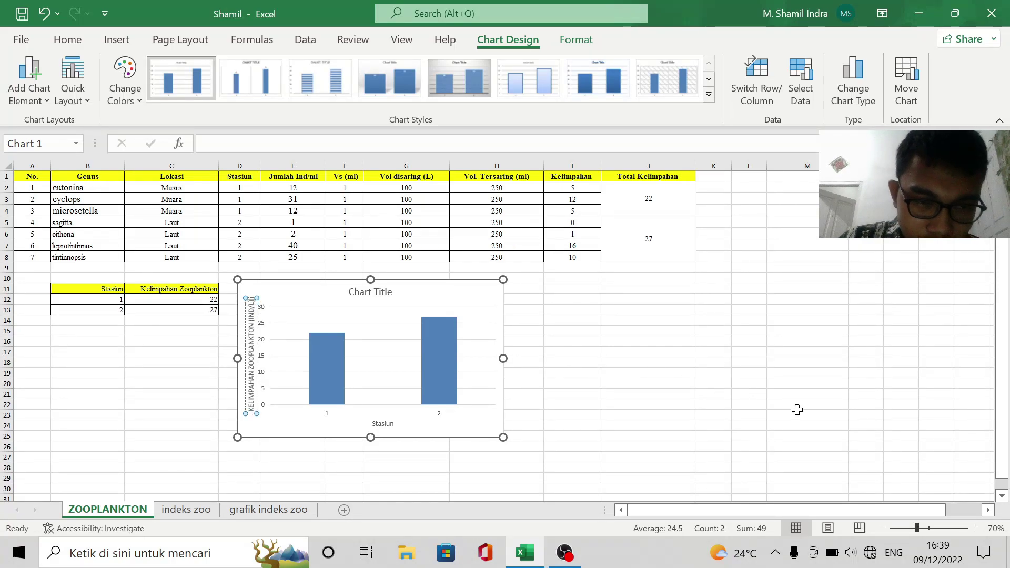
left_click(706, 396)
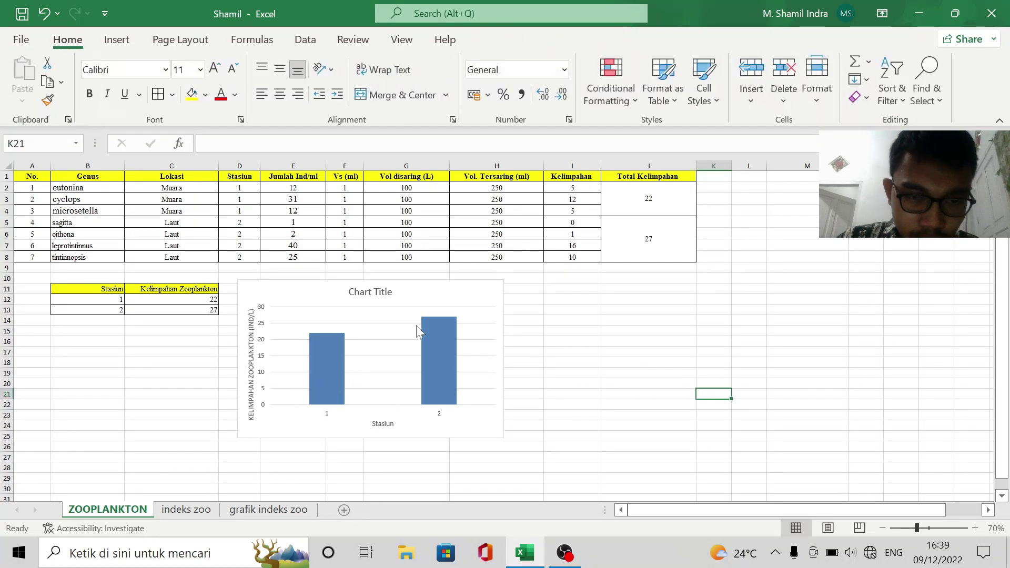
Replace the chart title placeholder with "KELIMPAHAN ZOOPLANKTON"
left_click(383, 292)
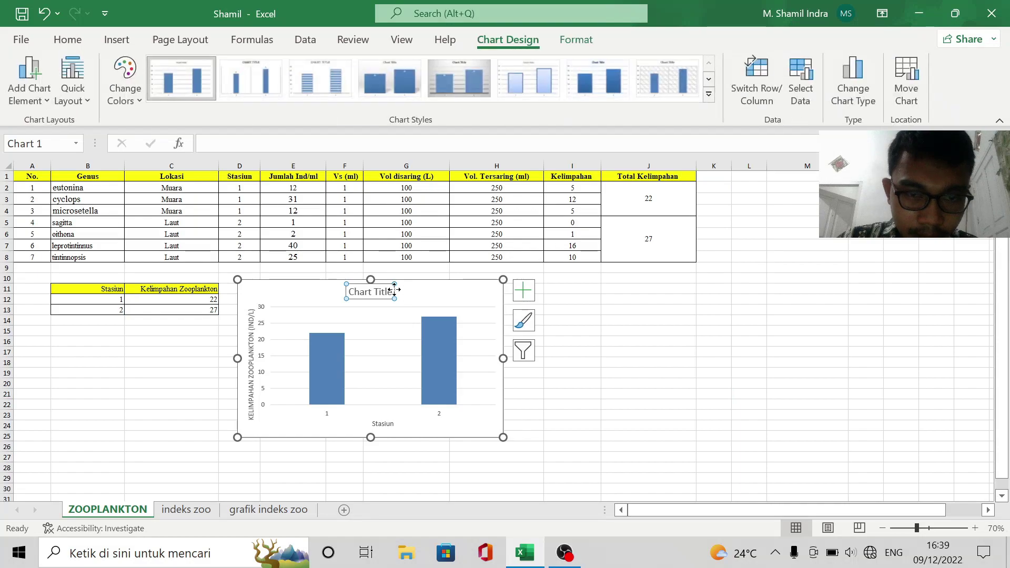
left_click(388, 292)
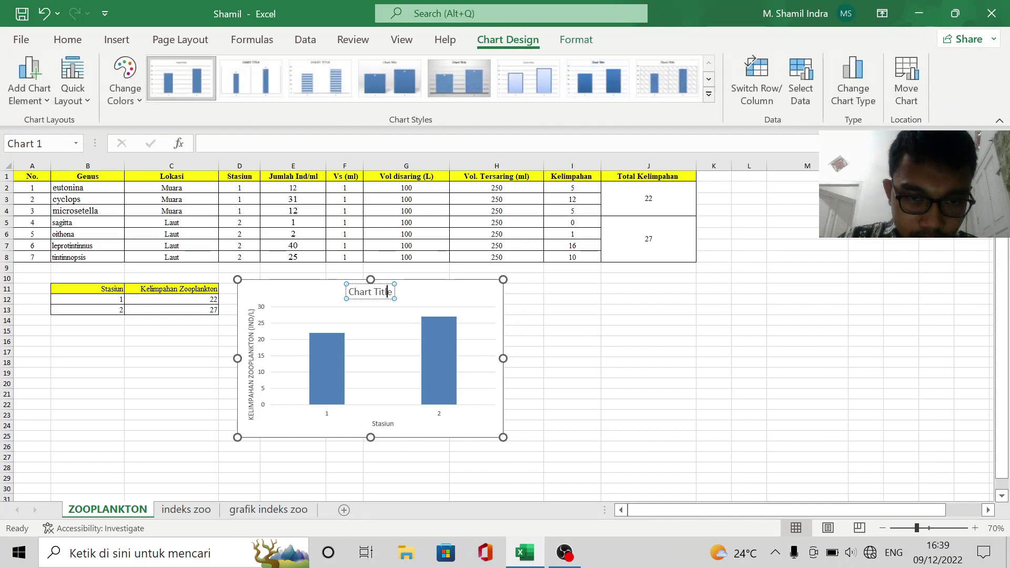
key("BackSpace")
key("BackSpace")
key("BackSpace")
key("BackSpace")
key("BackSpace")
key("BackSpace")
key("BackSpace")
key("BackSpace")
key("BackSpace")
key("BackSpace")
key("Delete")
type("KELIMPA")
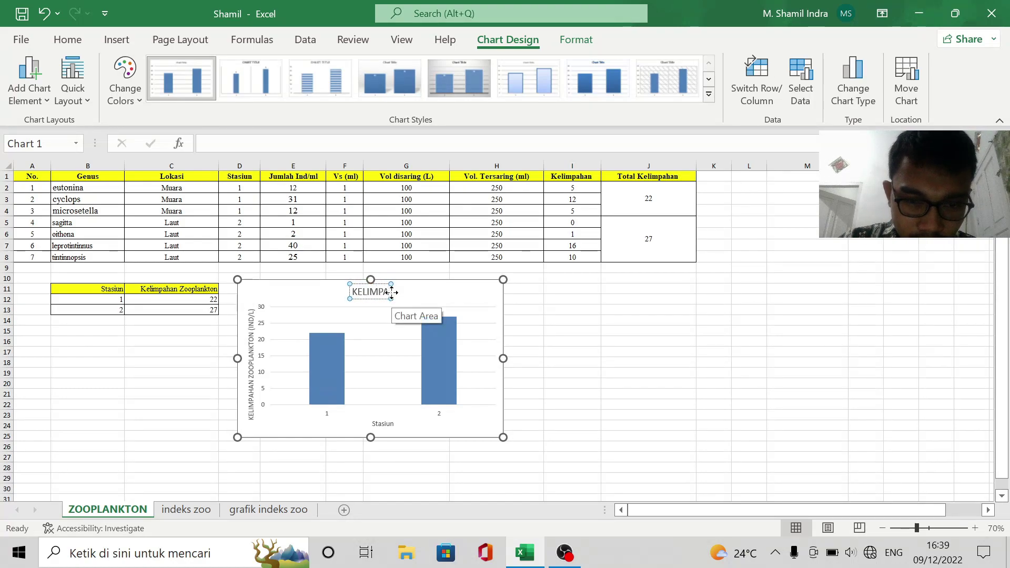
type("HAN ZOO")
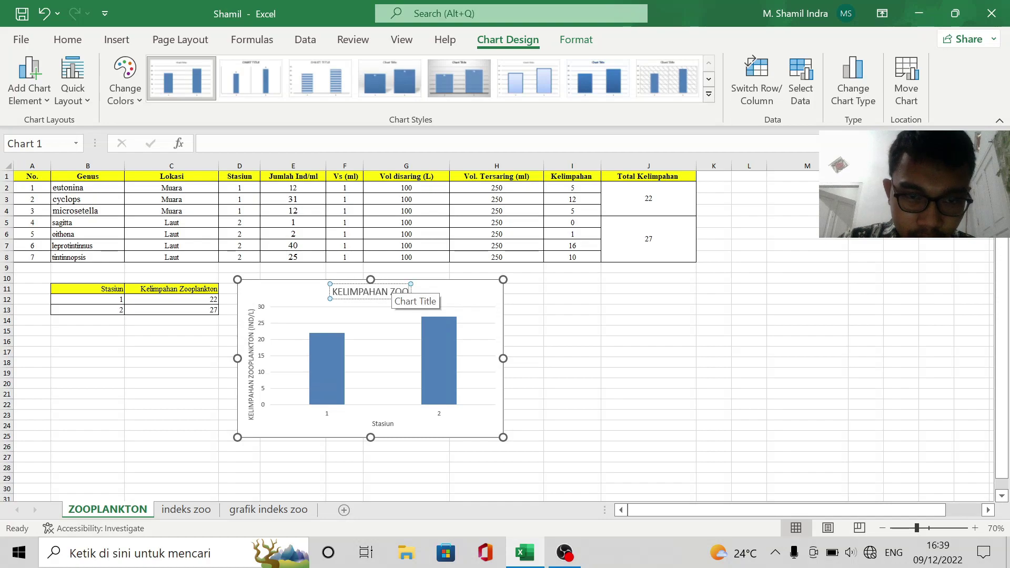
type("PLAN")
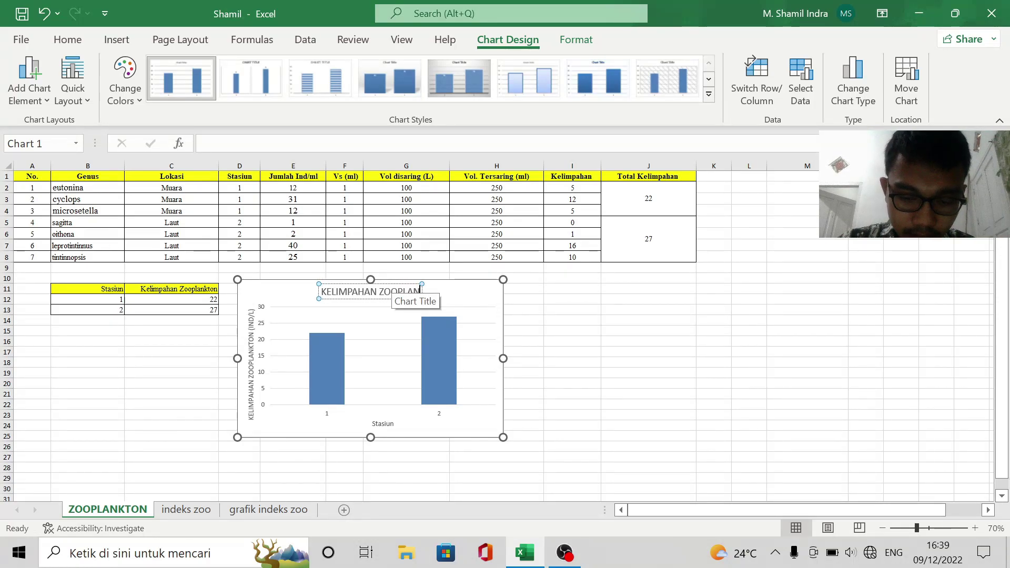
type("KTON")
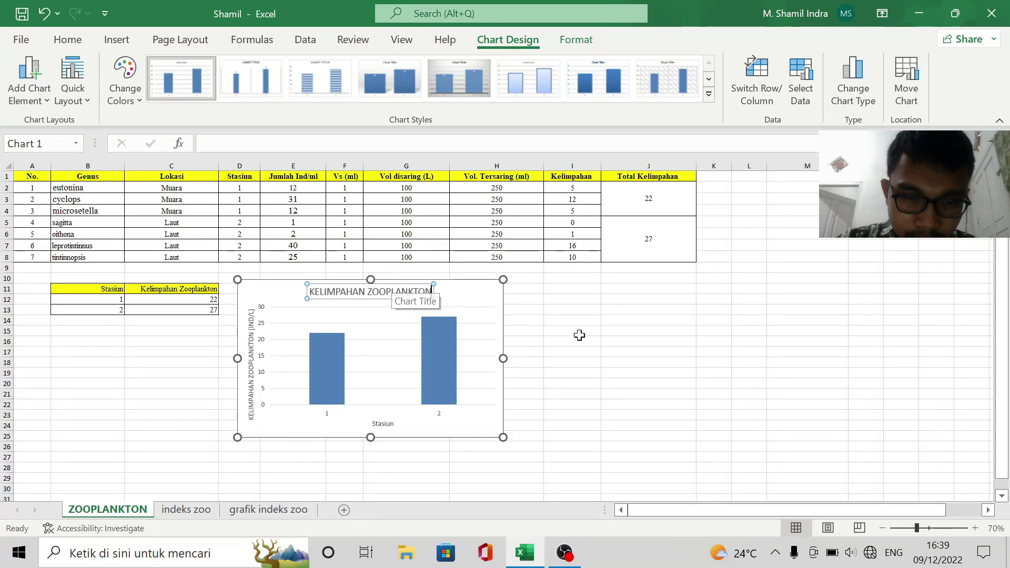
left_click(578, 335)
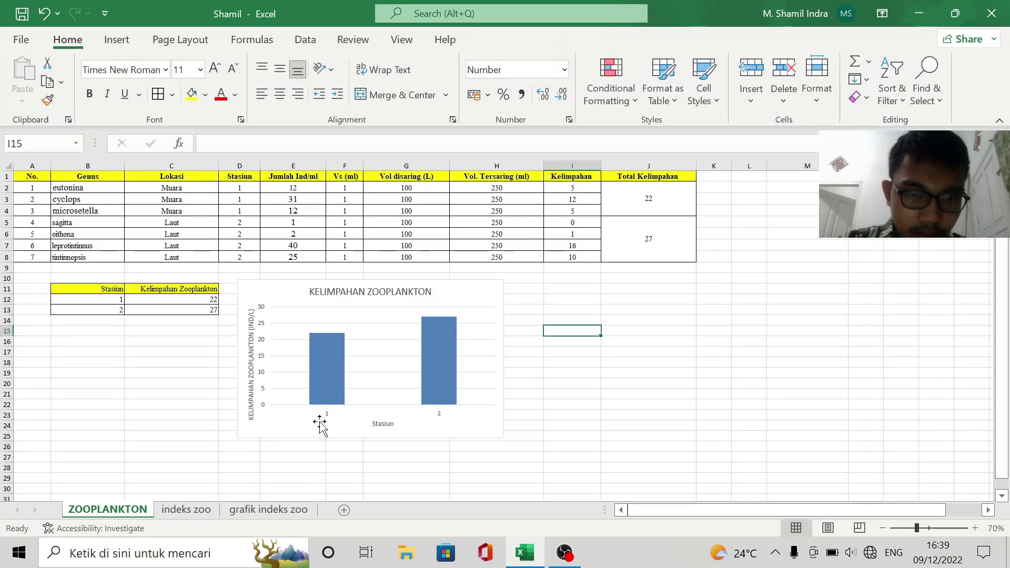
Copy the station 1 genus names from B2:B4 of the ZOOPLANKTON worksheet into the STASIUN 1 Taxa column of indeks zoo, starting at B4
left_click(187, 513)
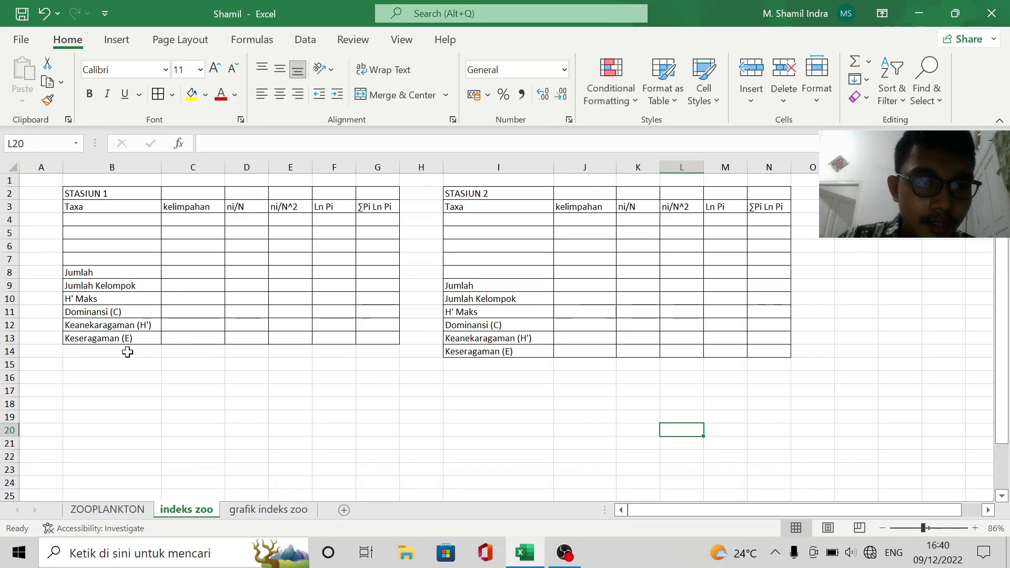
left_click(127, 509)
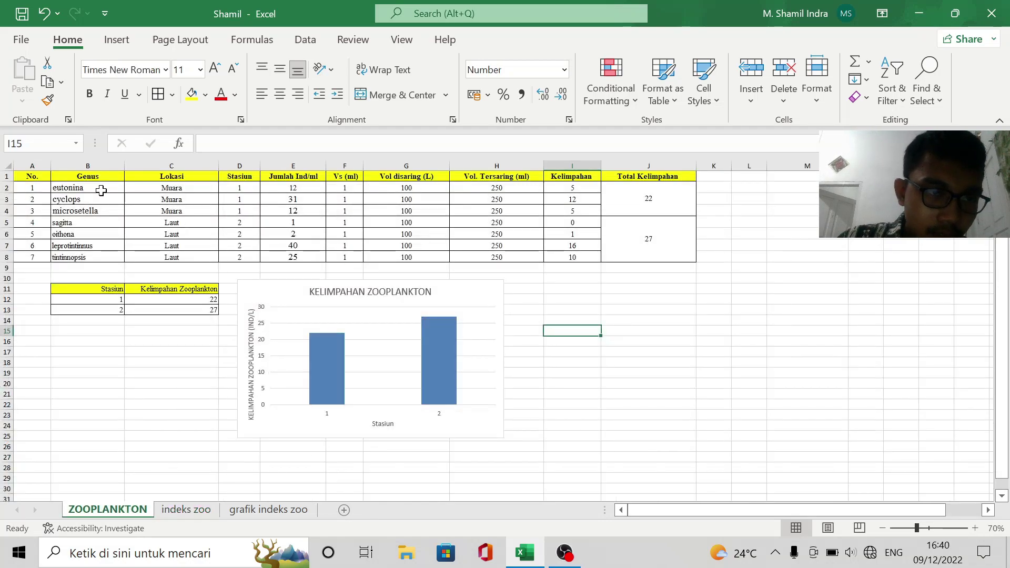
left_click(99, 188)
left_click_drag(98, 187, 95, 210)
mouse_move(95, 211)
left_mouse_down()
mouse_move(95, 223)
mouse_move(94, 211)
left_mouse_up()
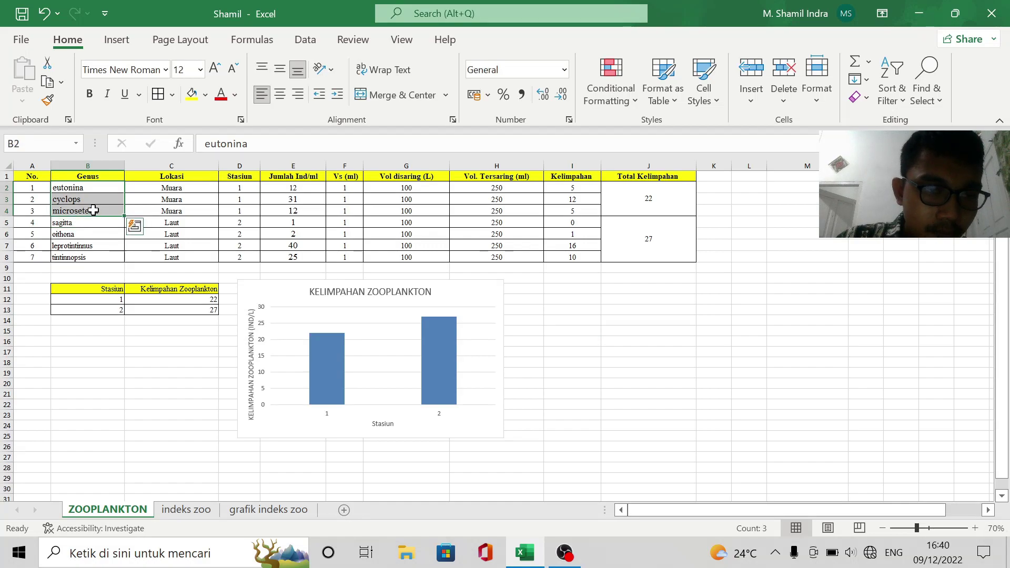
right_click(93, 210)
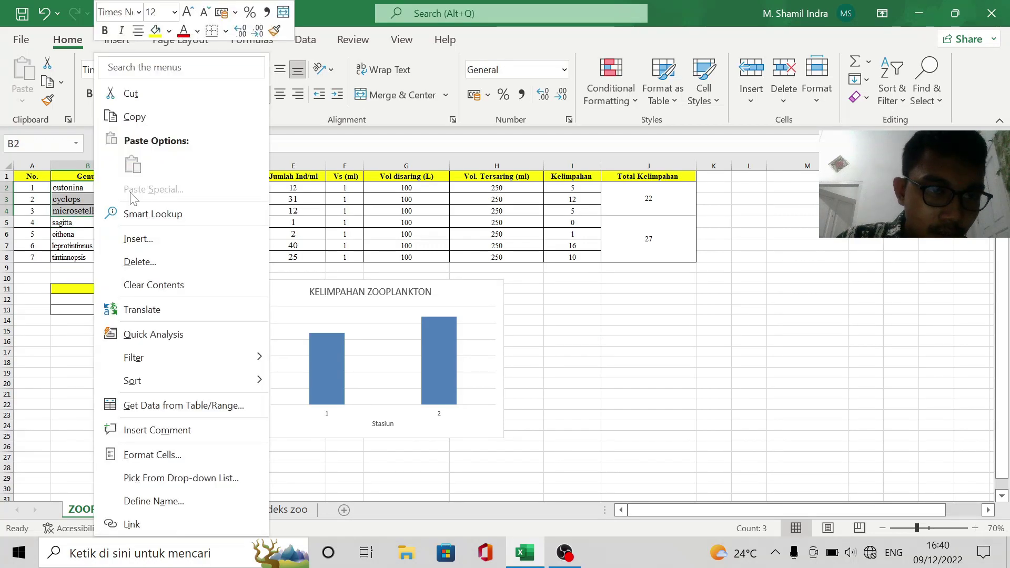
left_click(162, 118)
left_click(193, 509)
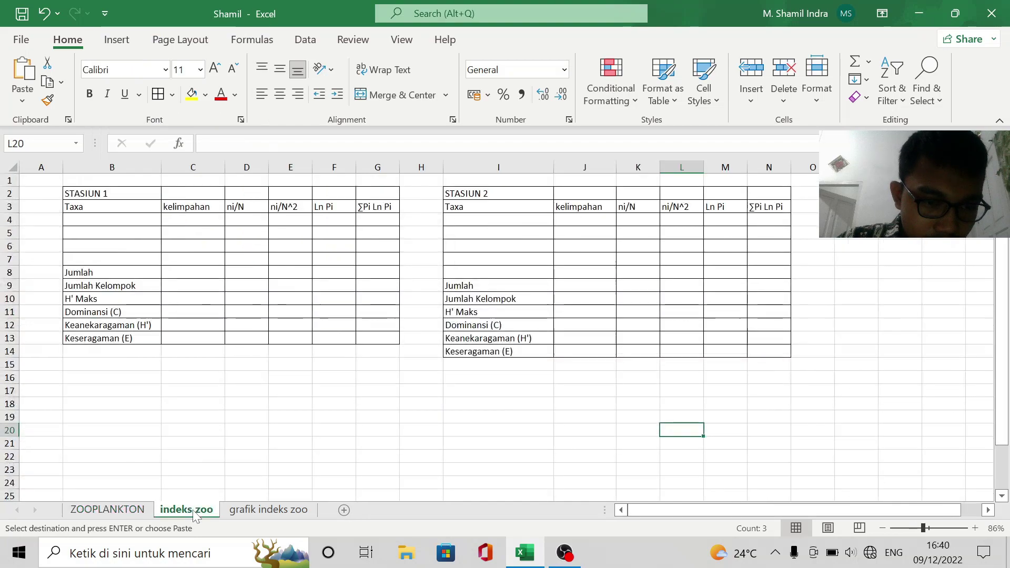
left_click(93, 223)
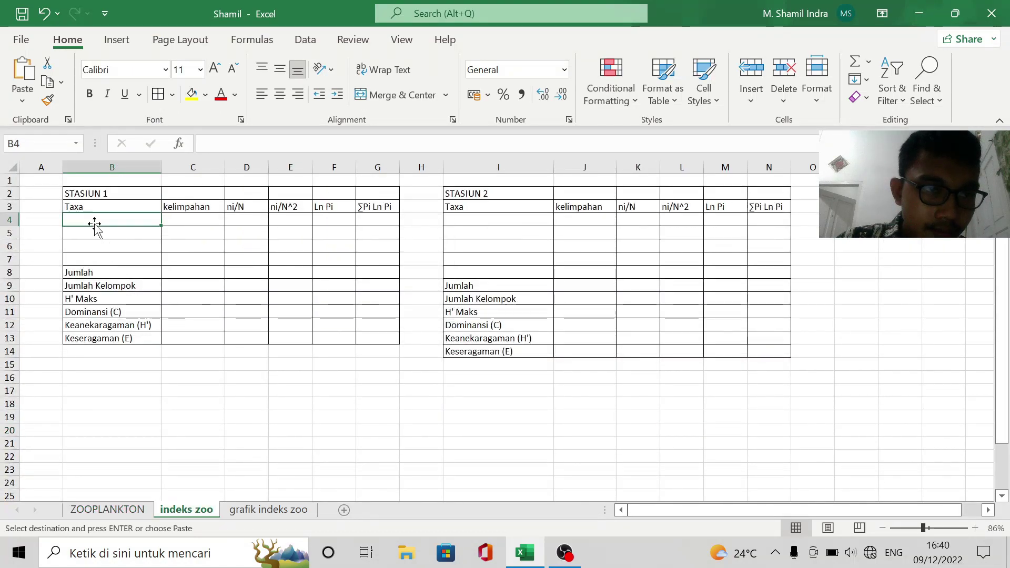
right_click(92, 222)
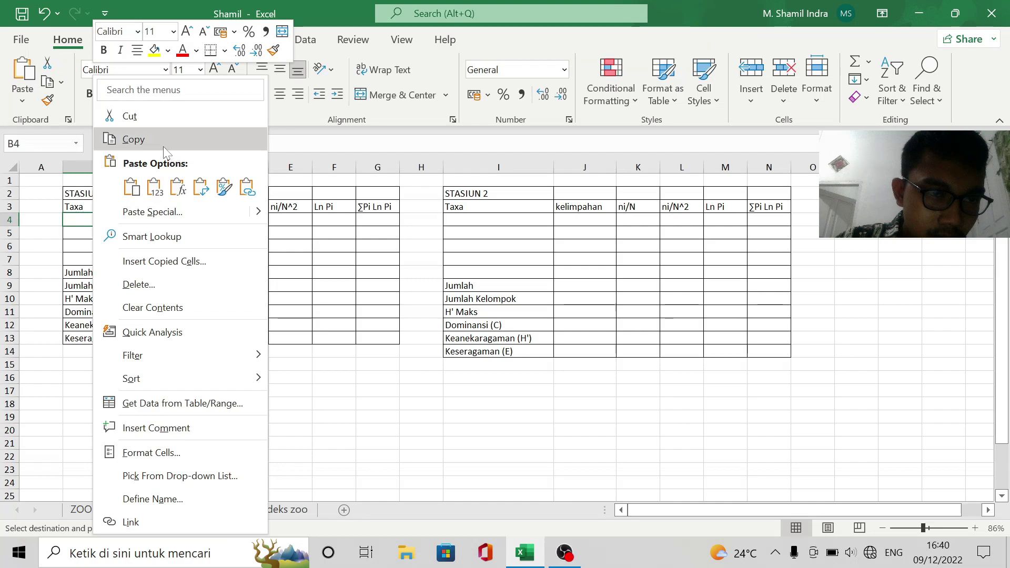
left_click(154, 187)
right_click(90, 222)
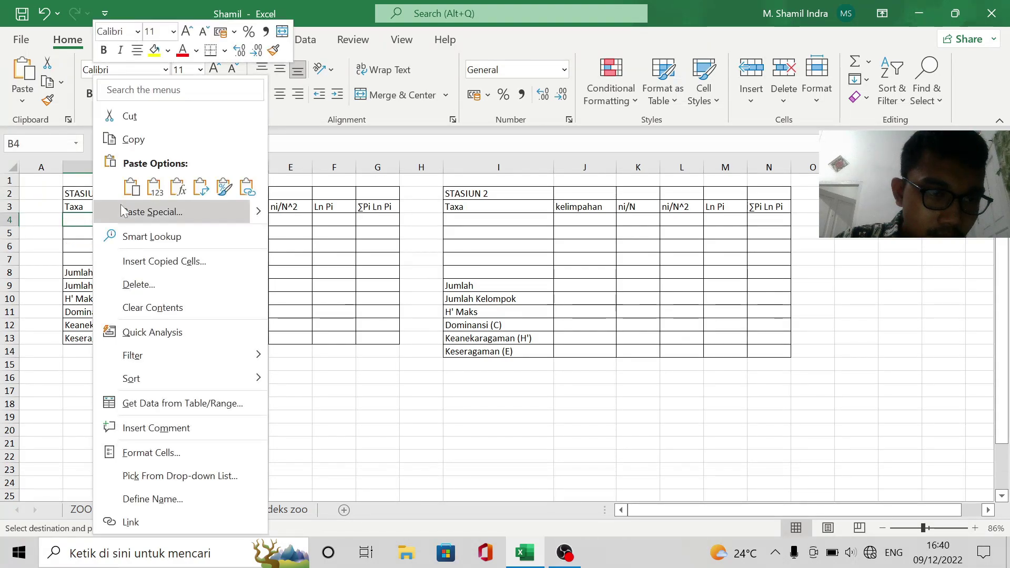
left_click(132, 187)
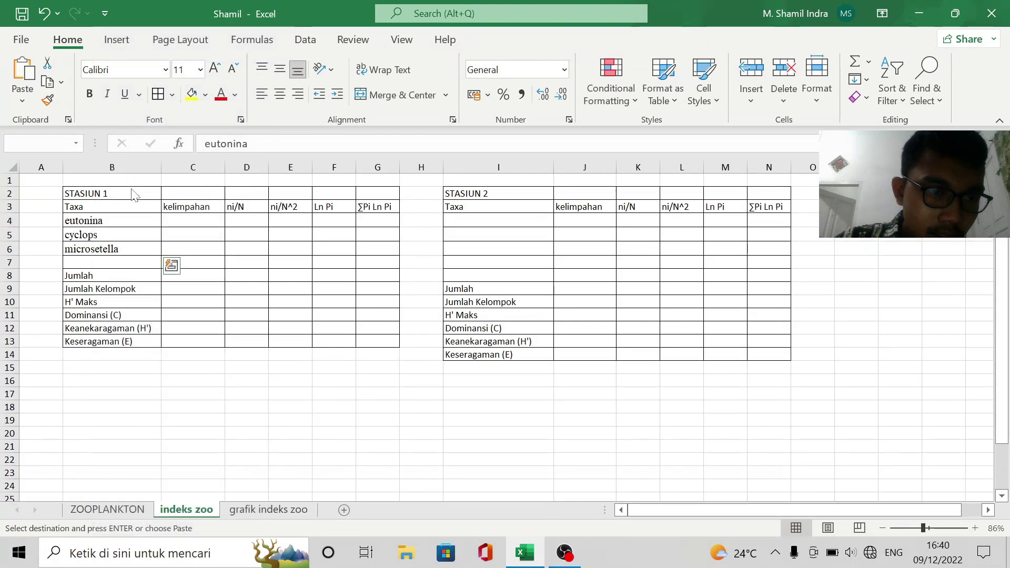
left_click(165, 430)
Copy the station 1 abundances from ZOOPLANKTON I2:I4 into indeks zoo C4:C6 as values only, and display them without decimals
left_click(202, 228)
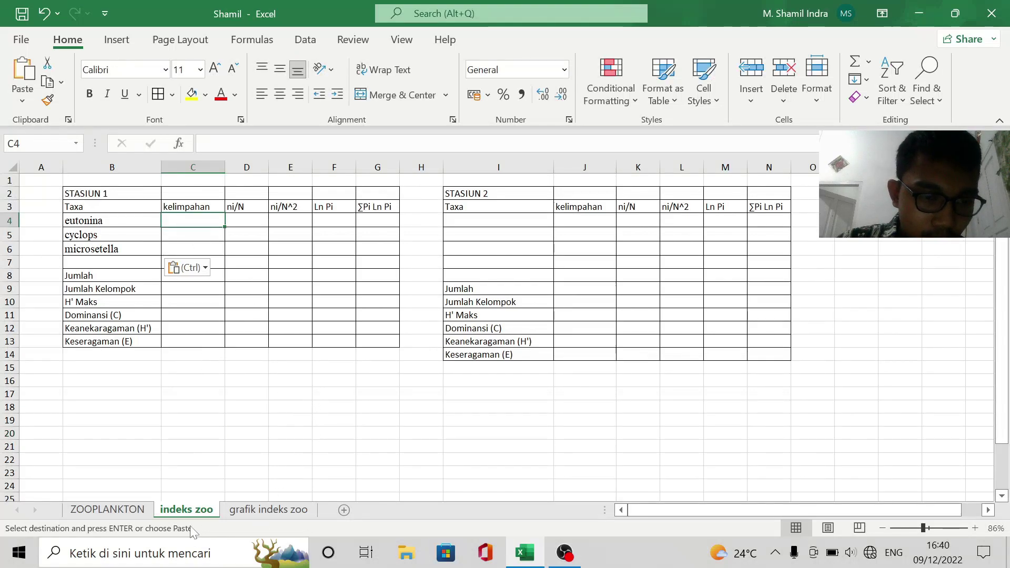
left_click(90, 509)
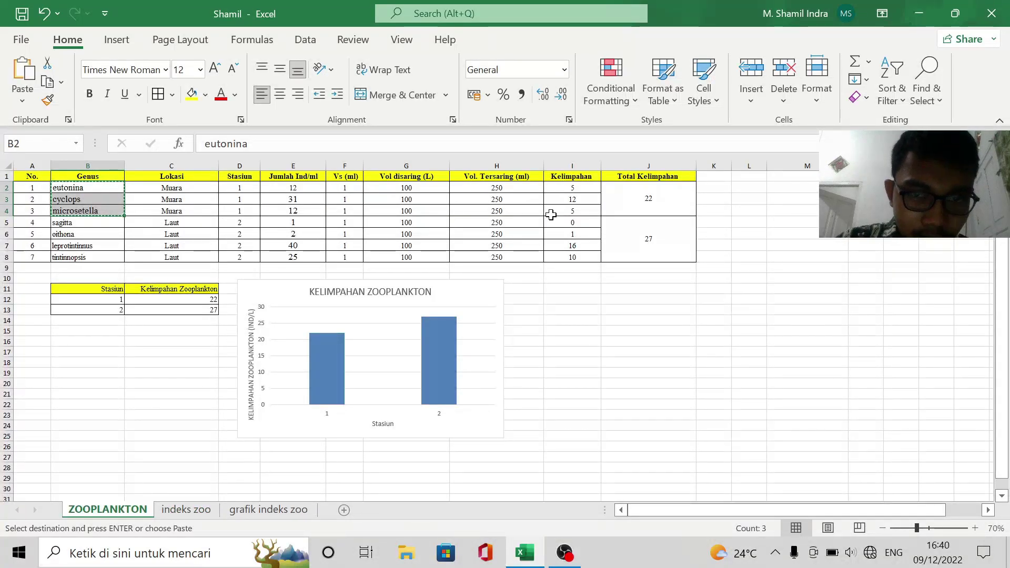
left_click(575, 188)
left_click_drag(576, 187, 575, 210)
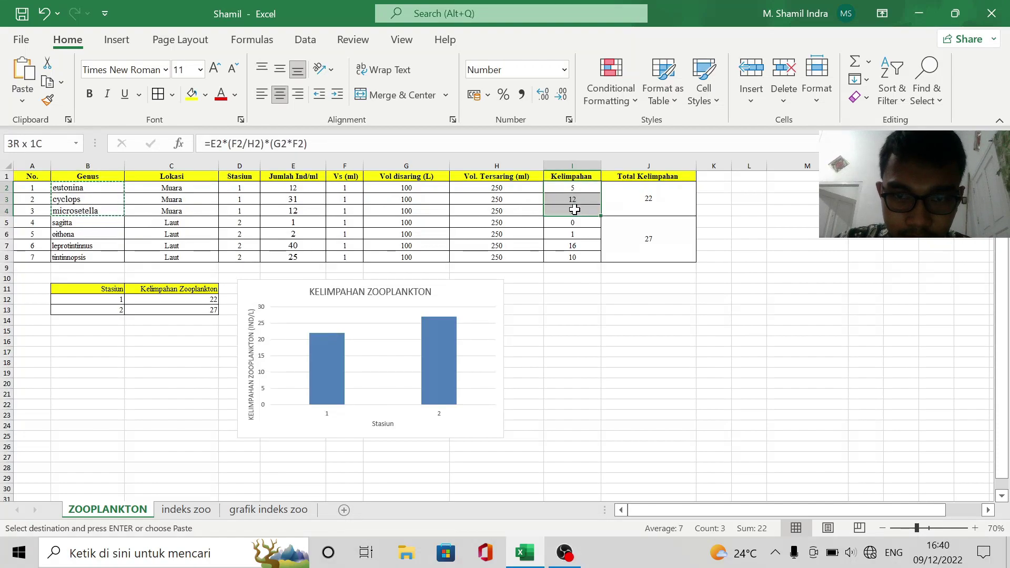
right_click(575, 211)
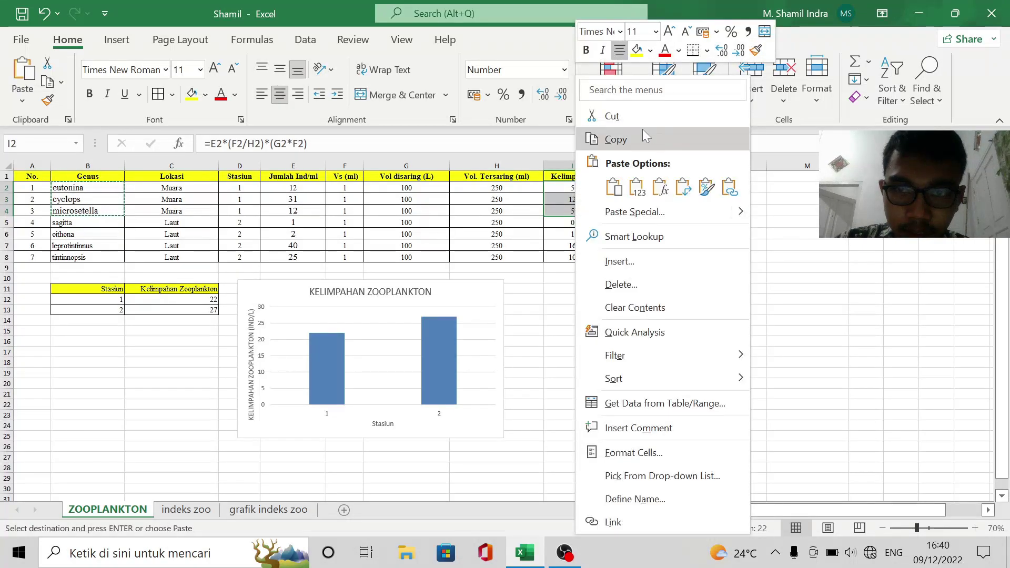
left_click(614, 138)
left_click(205, 515)
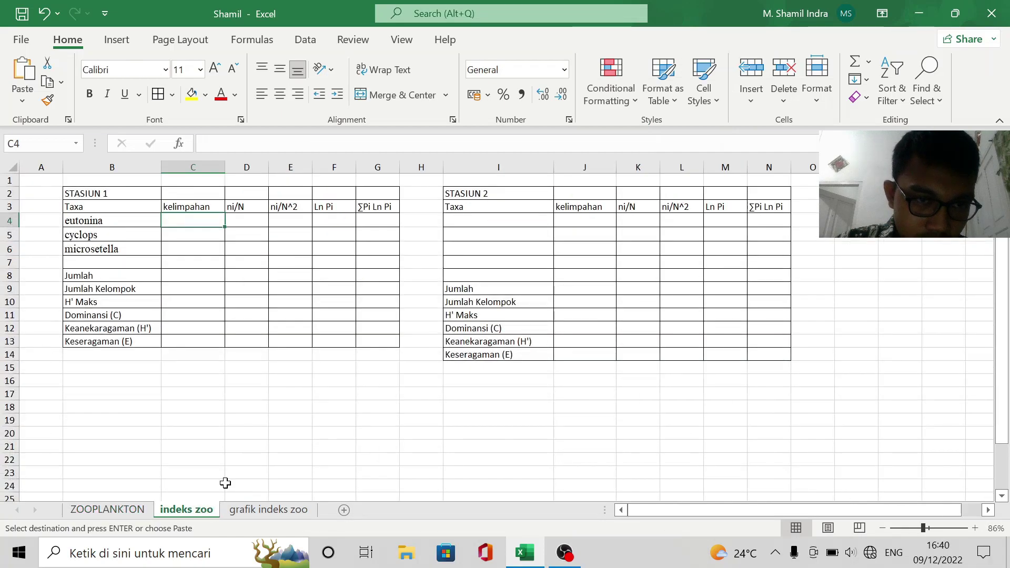
right_click(210, 223)
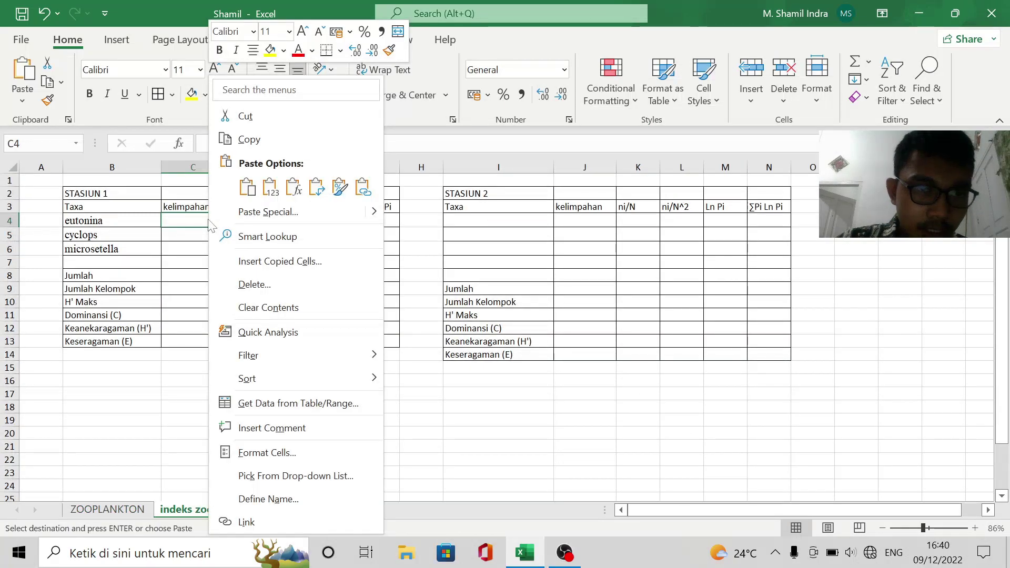
left_click(271, 191)
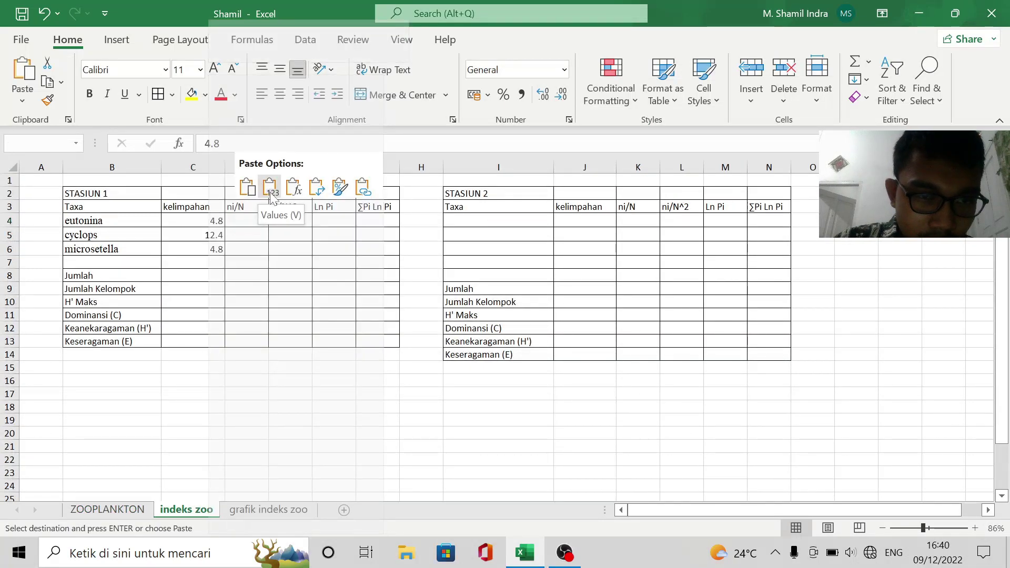
right_click(210, 226)
left_click(271, 191)
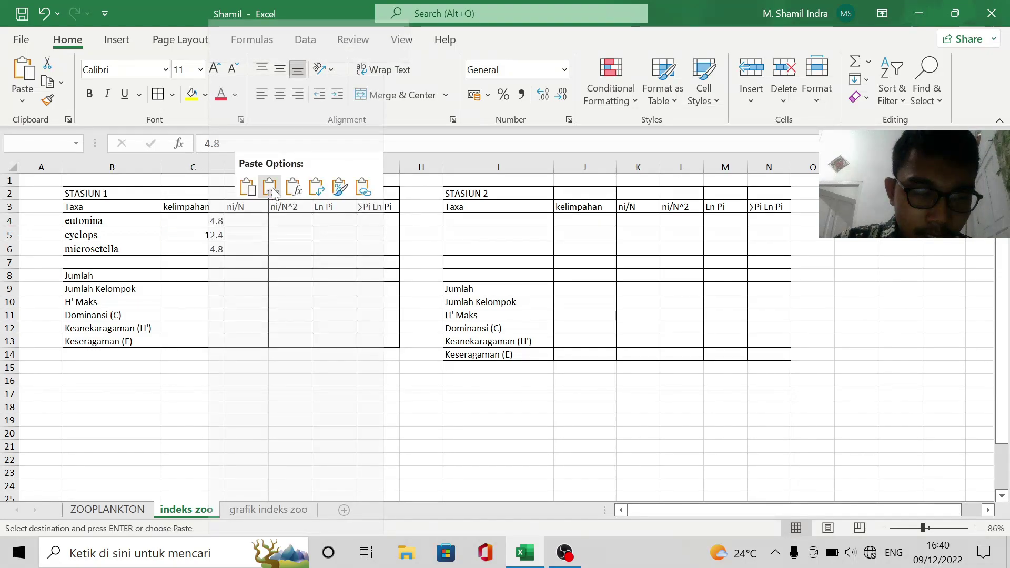
right_click(210, 223)
left_click(271, 191)
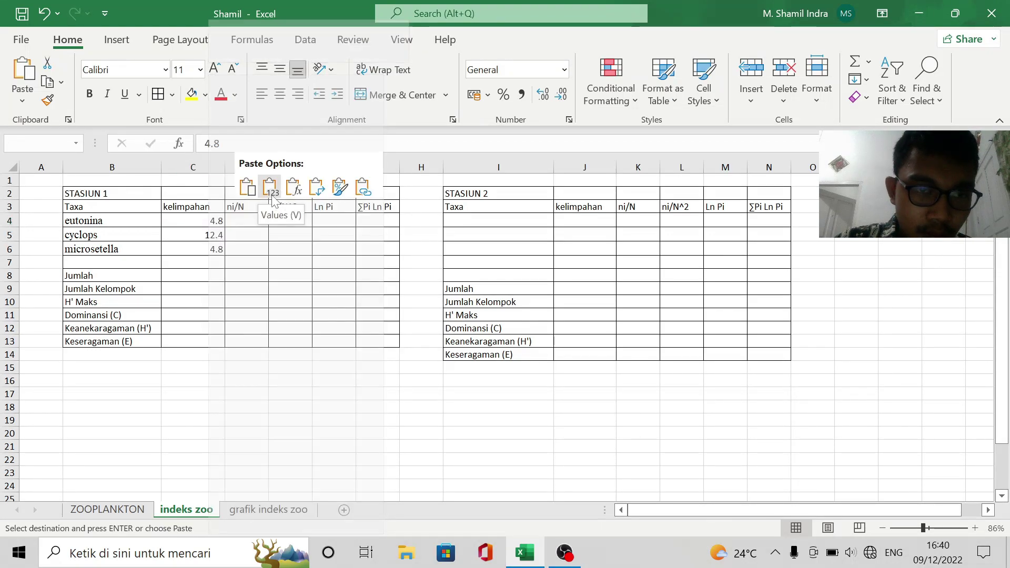
left_click(249, 196)
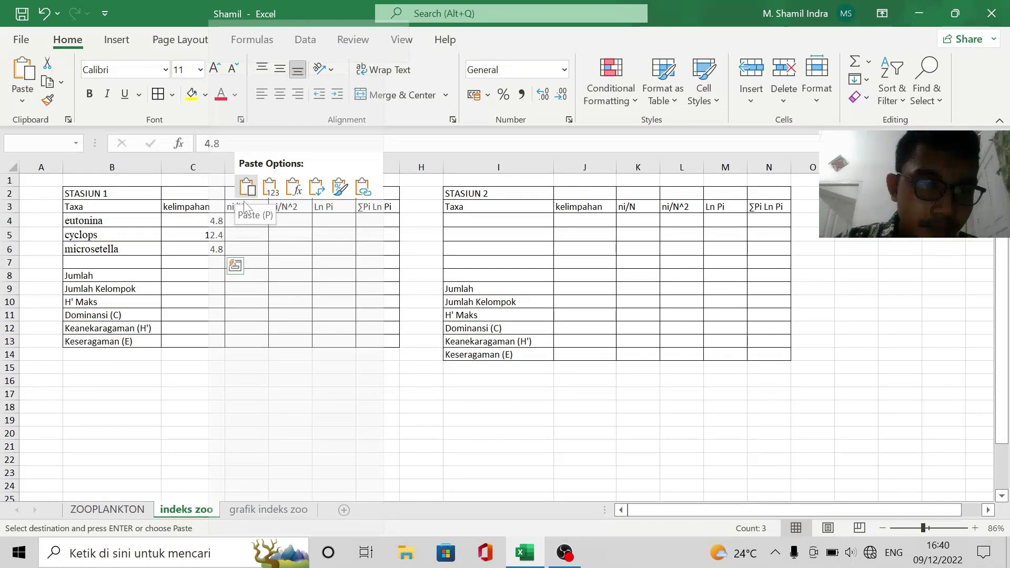
left_click(269, 191)
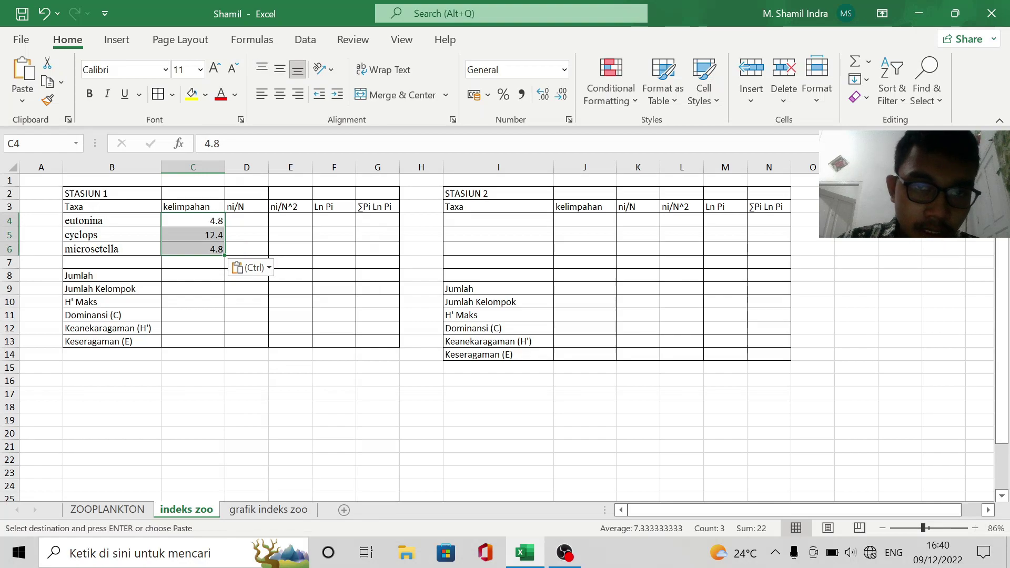
left_click(561, 95)
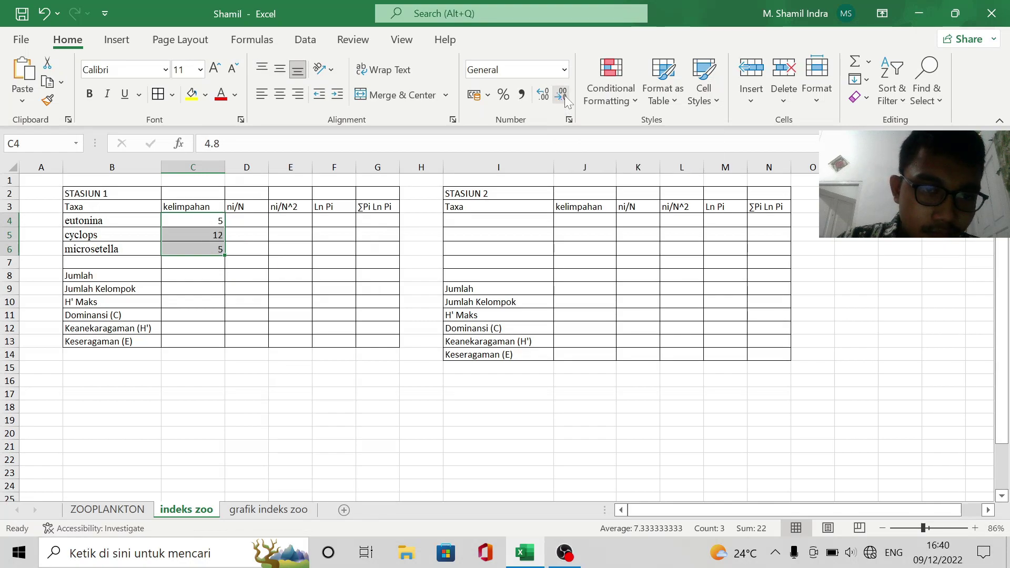
left_click(309, 384)
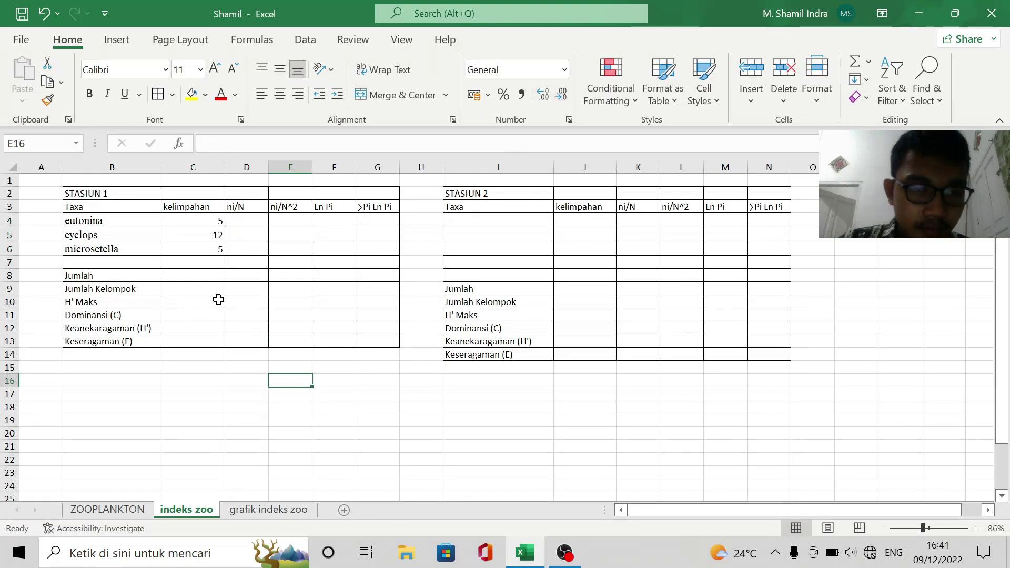
Total the station 1 abundances in C8 with =SUM(C4:C6) and enter 3 as the Jumlah Kelompok in C9
left_click(203, 266)
left_click(206, 222)
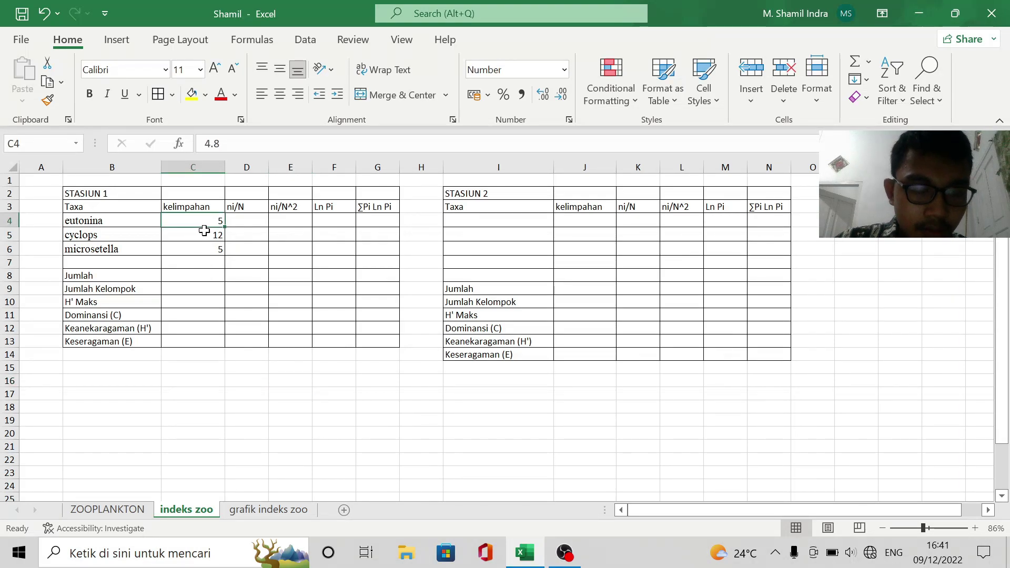
left_click(195, 274)
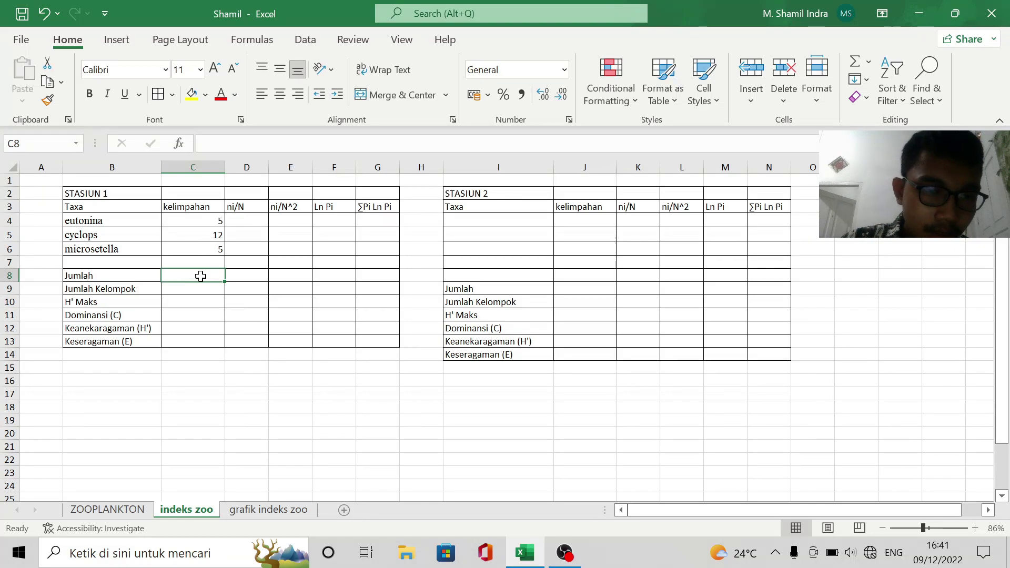
type("=SU")
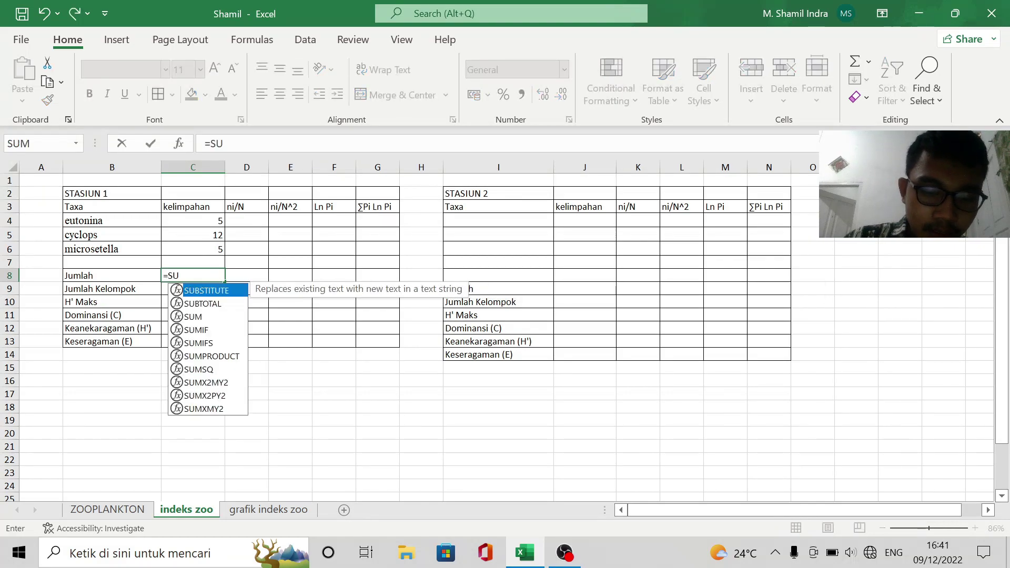
type("M(")
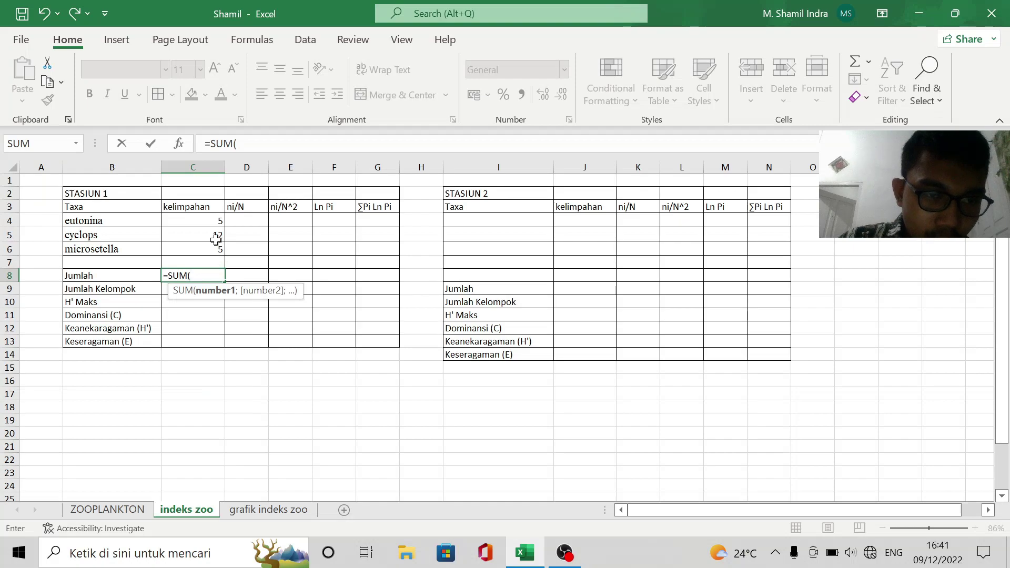
left_click_drag(193, 222, 198, 251)
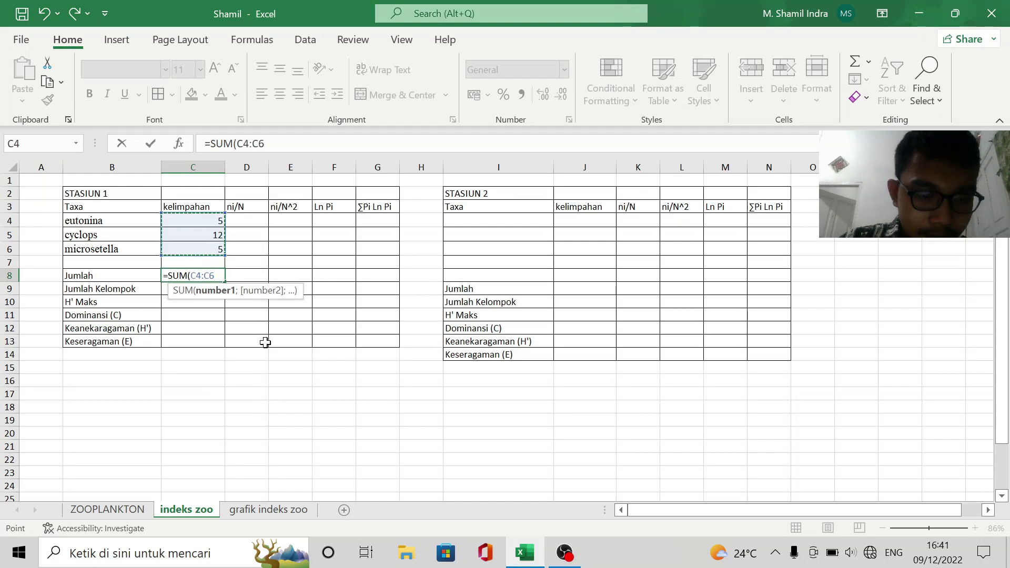
type(")")
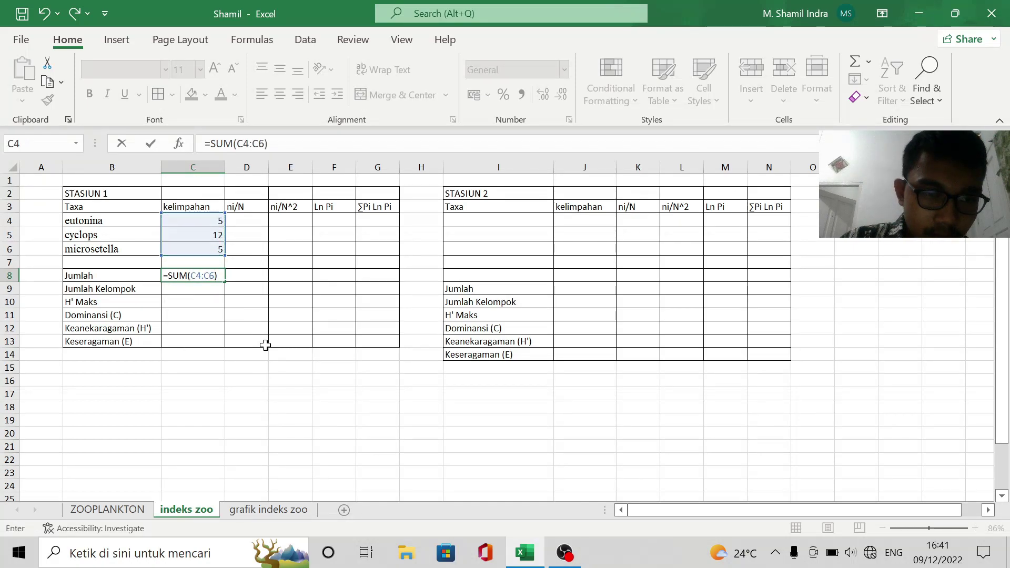
key("Return")
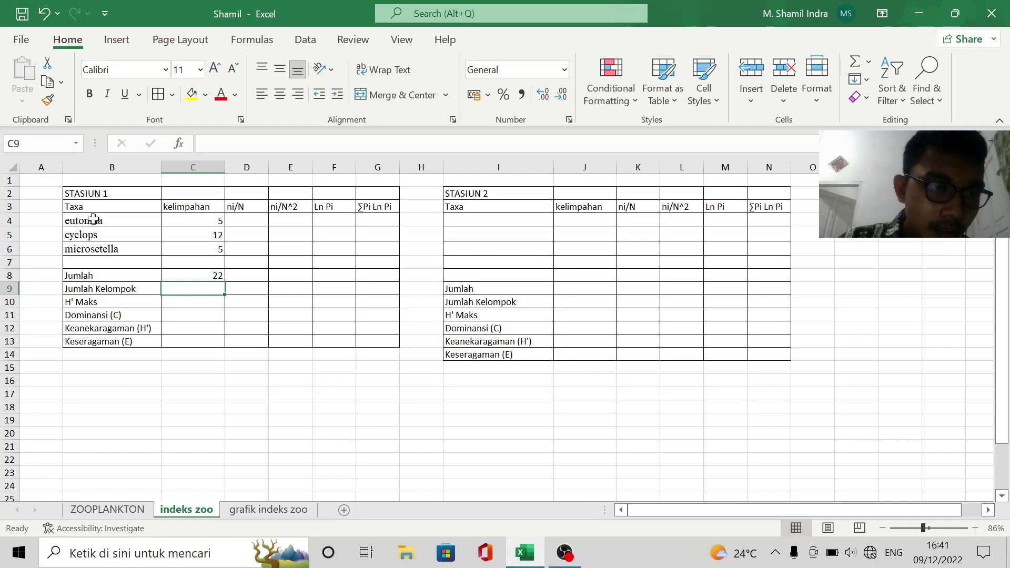
type("3")
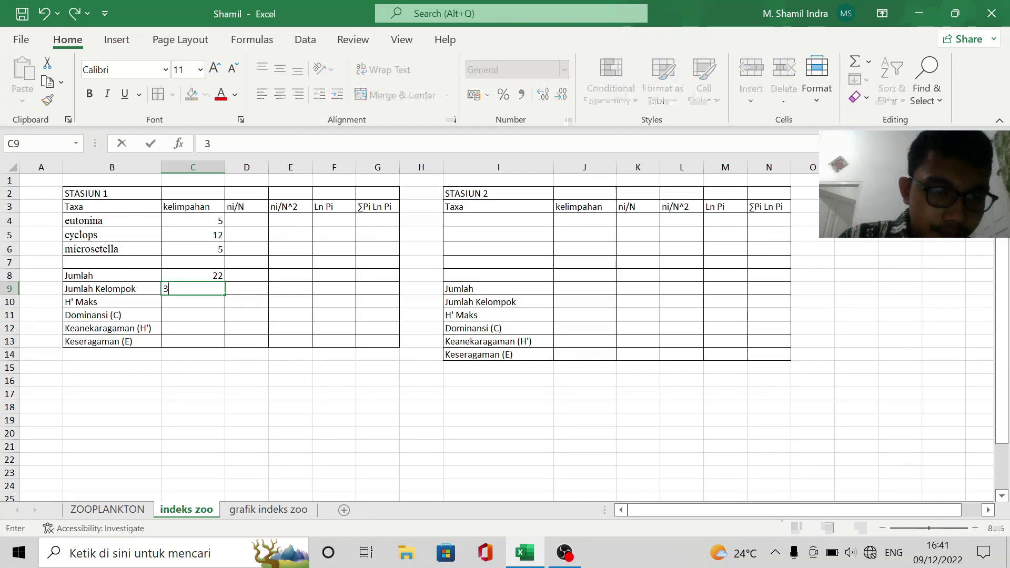
key("Return")
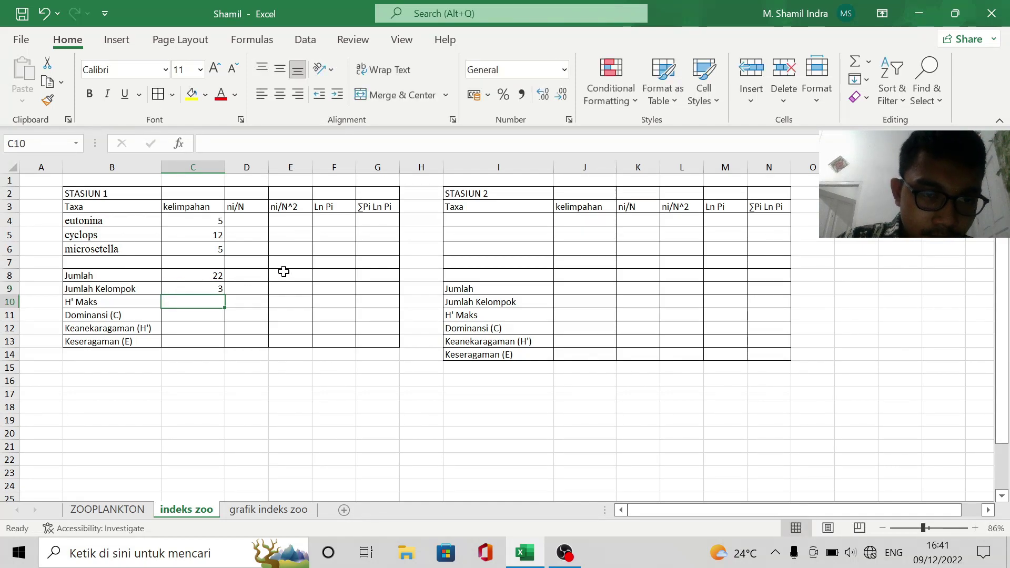
Enter =C4/C8 in D4 as the ni/N formula for eutonina at station 1
left_click(239, 217)
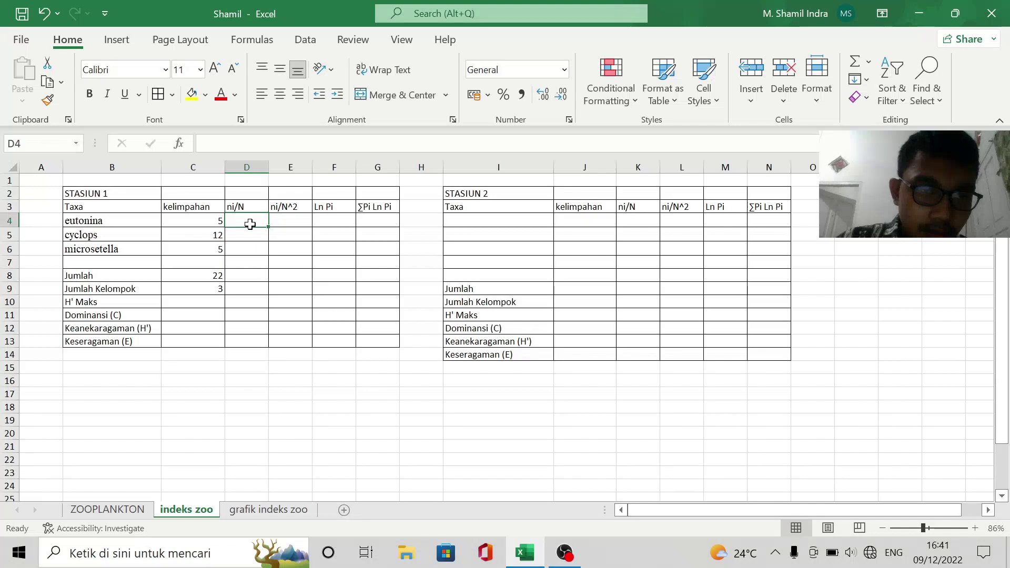
type("=")
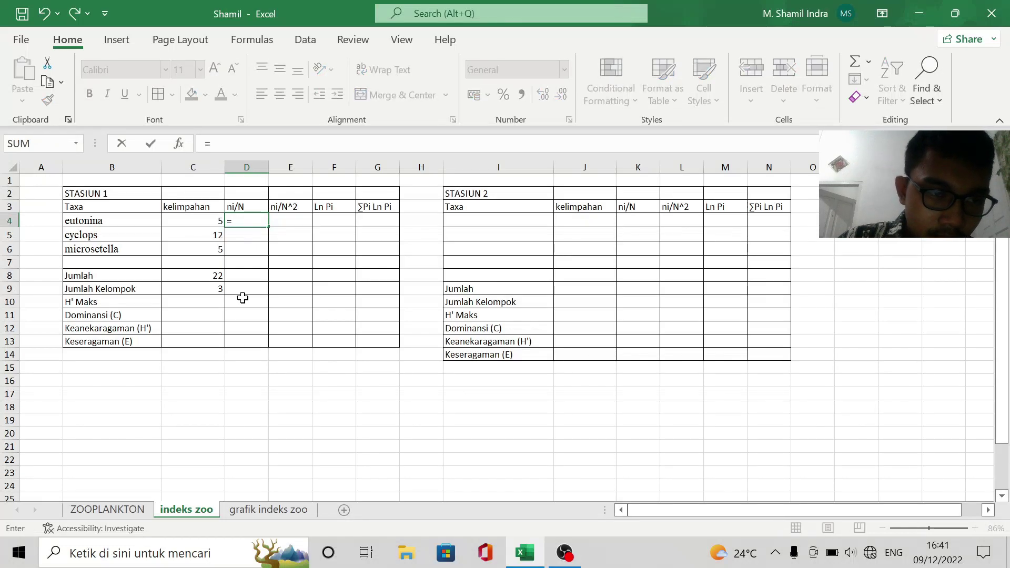
left_click(203, 226)
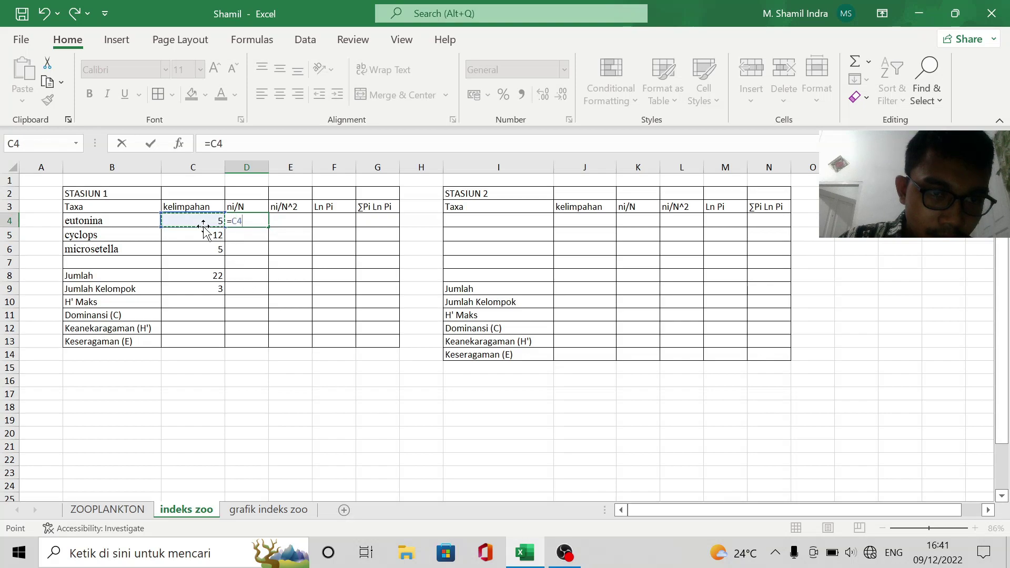
type("/")
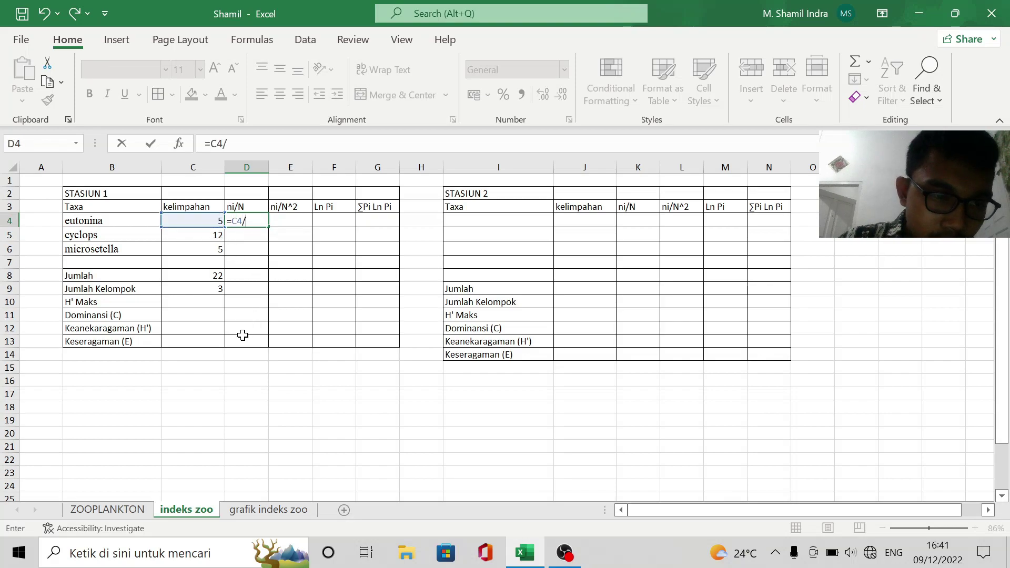
left_click(181, 276)
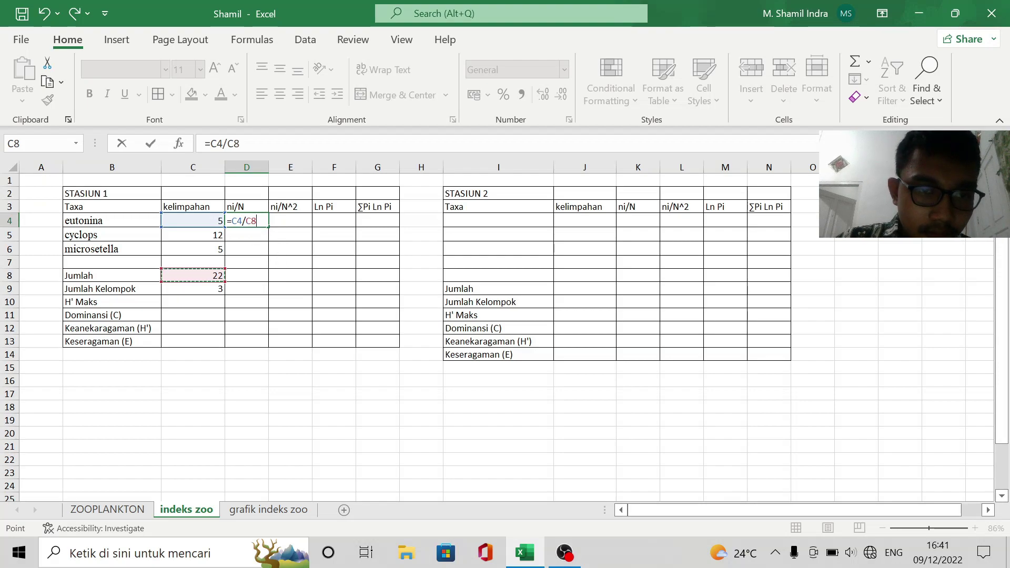
left_click(244, 221)
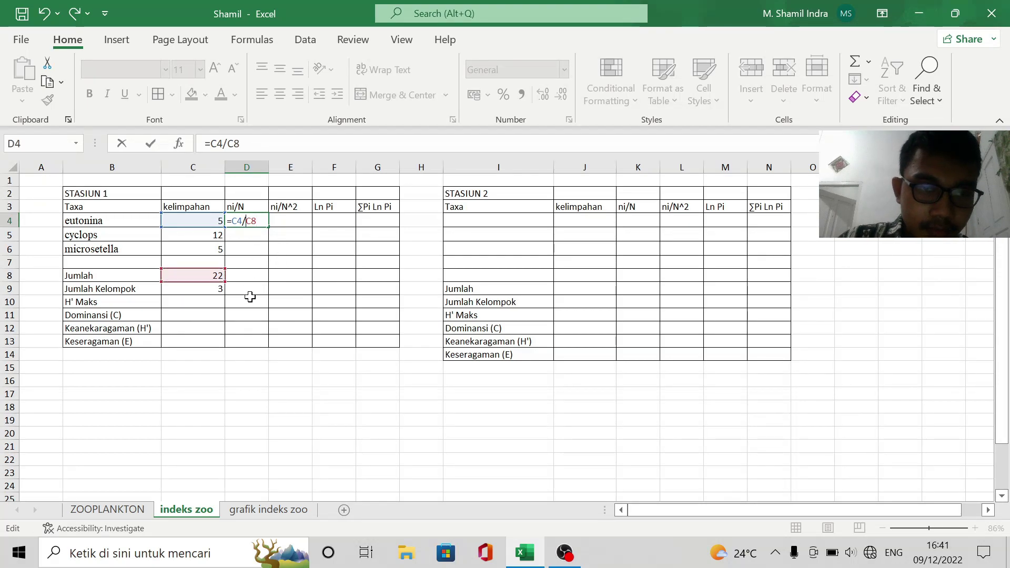
type("$C")
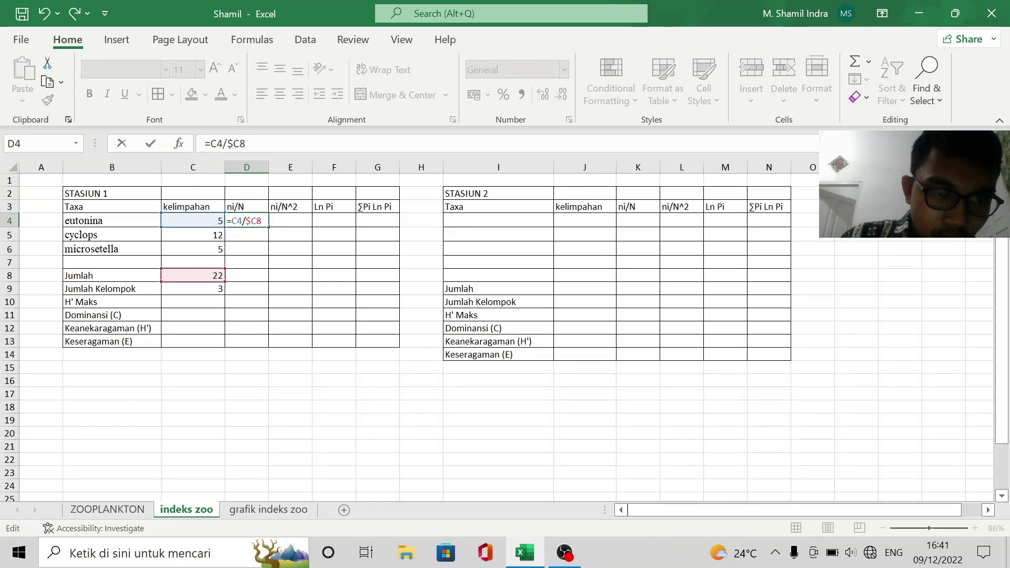
type("$")
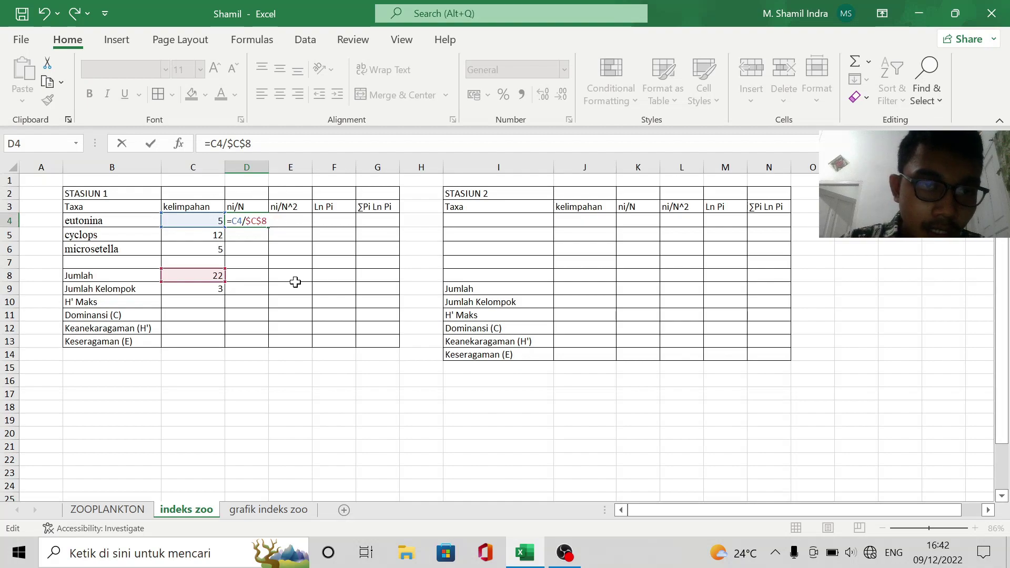
key("BackSpace")
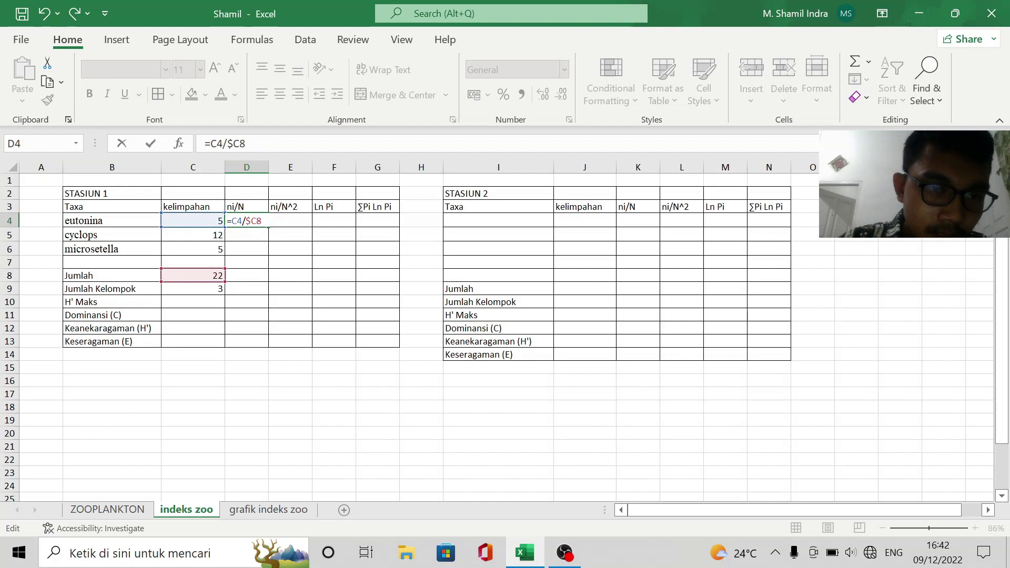
key("Left")
key("BackSpace")
key("End")
key("Return")
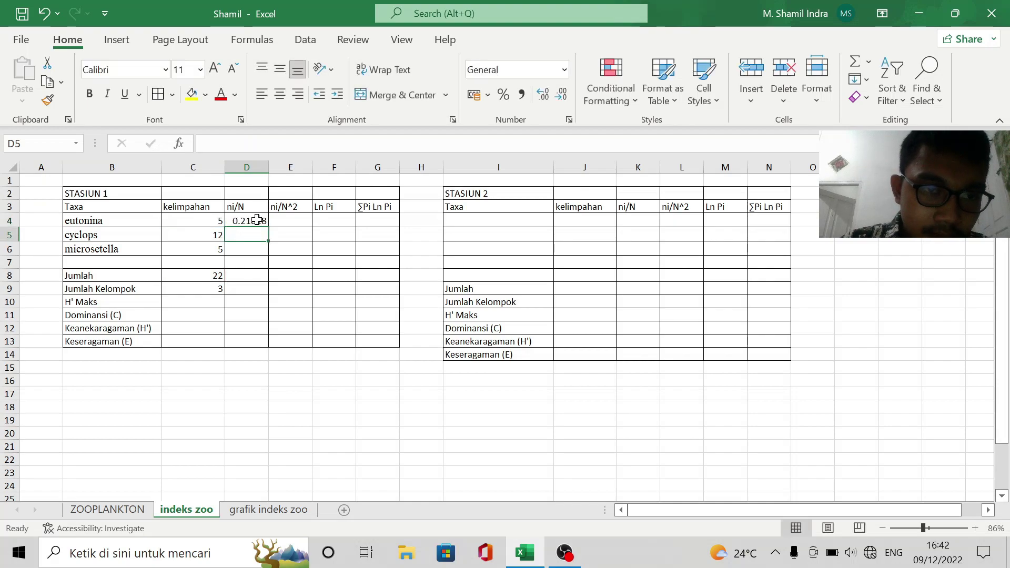
Try to fill the D4 formula down to D6, and undo both the fill and the formula
left_click(256, 220)
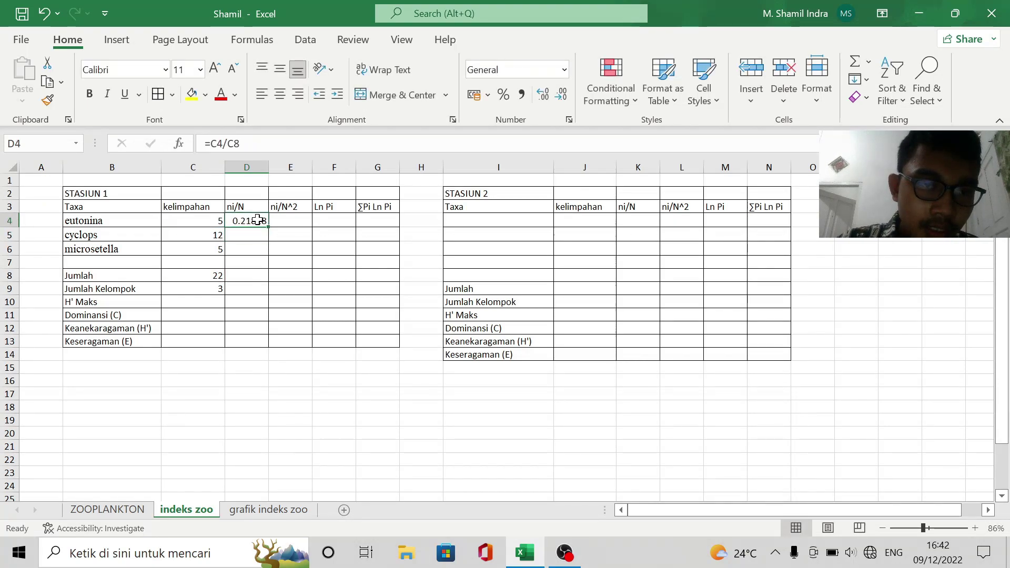
left_click_drag(267, 227, 268, 253)
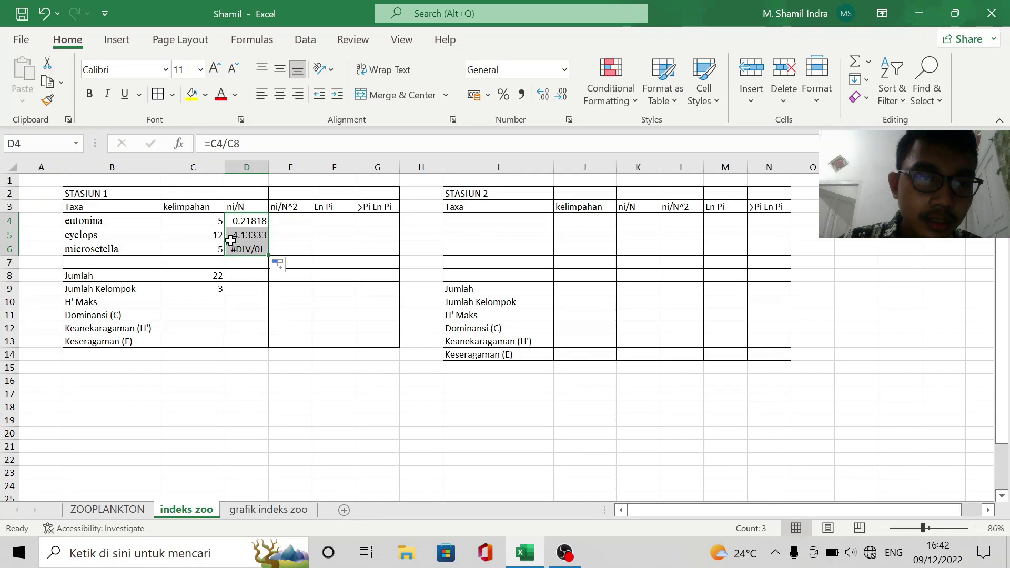
left_click(44, 13)
left_click(44, 13)
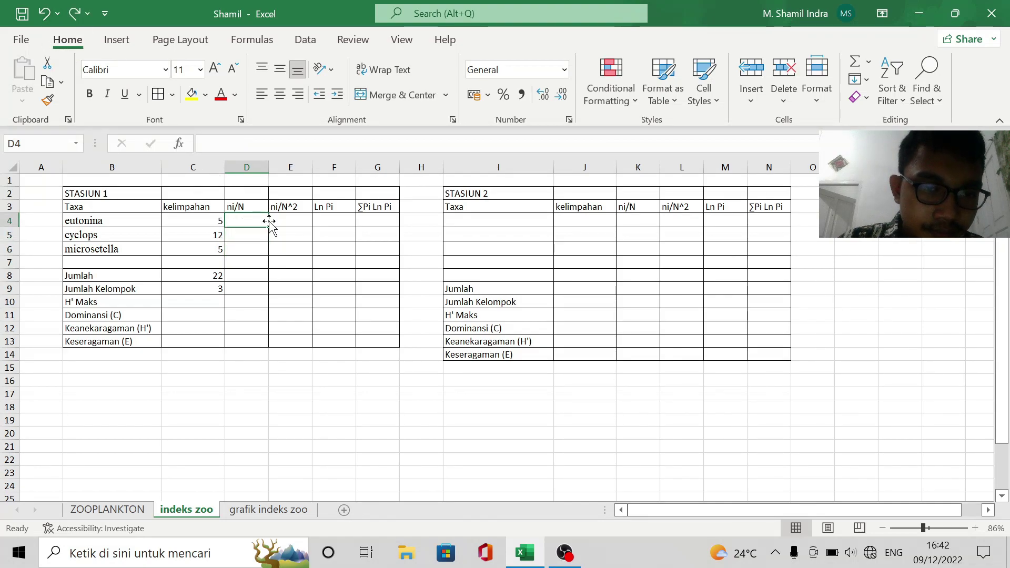
Calculate the station 1 ni/N values by entering =C4/$C$8 in D4 and filling it down to D6
type("=")
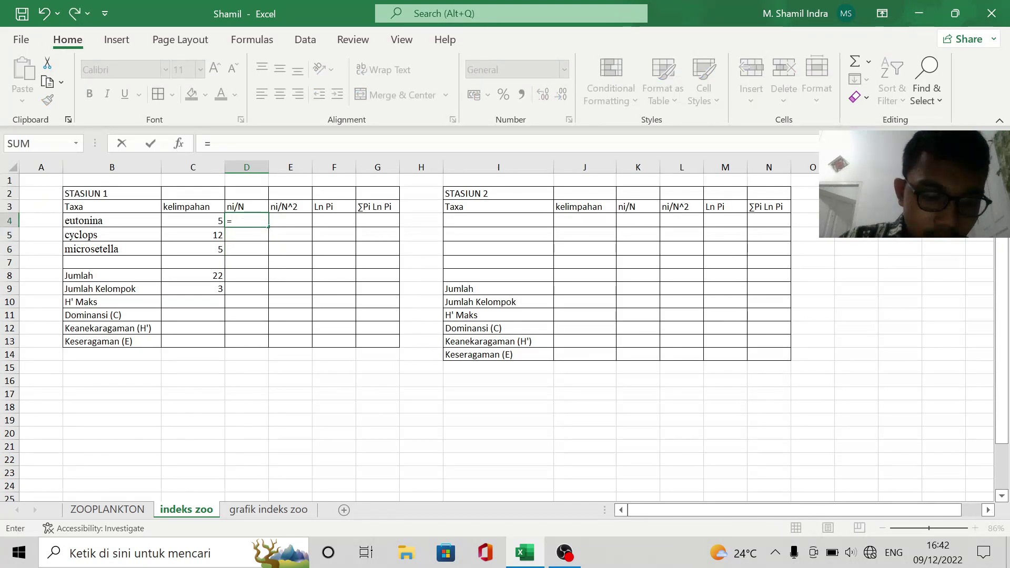
left_click(202, 225)
type("/")
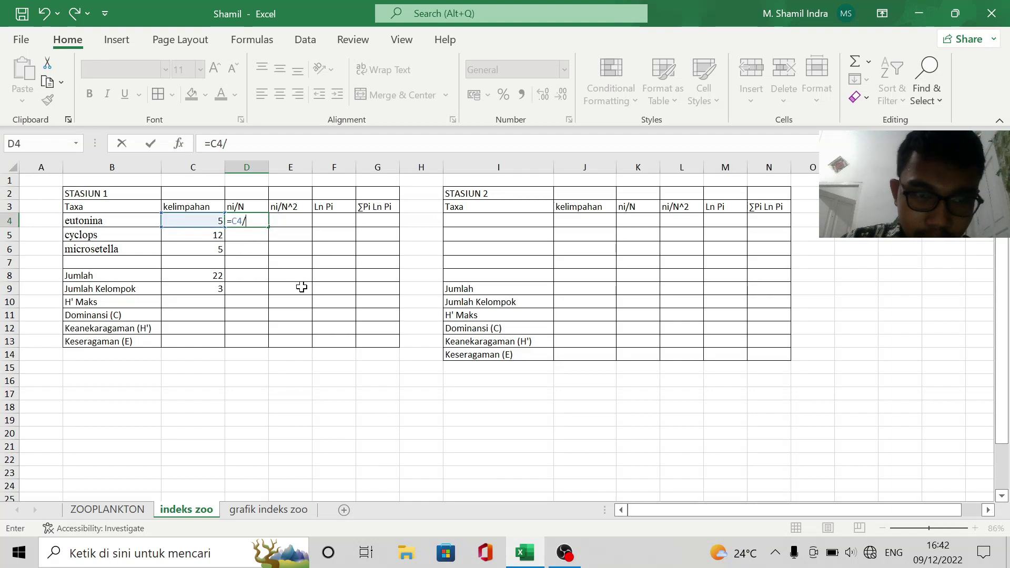
left_click(179, 283)
left_click(178, 274)
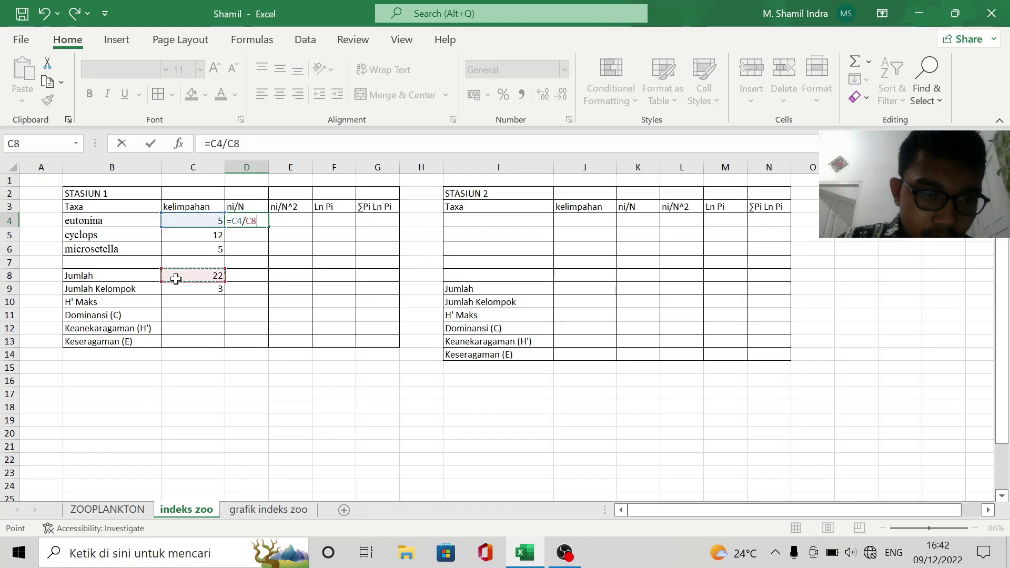
key("F2")
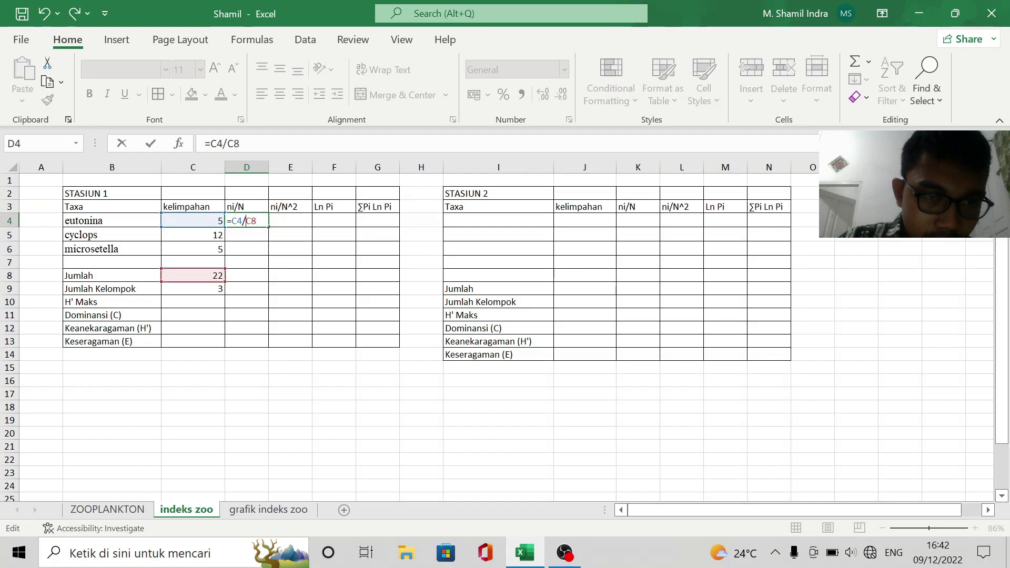
type("$")
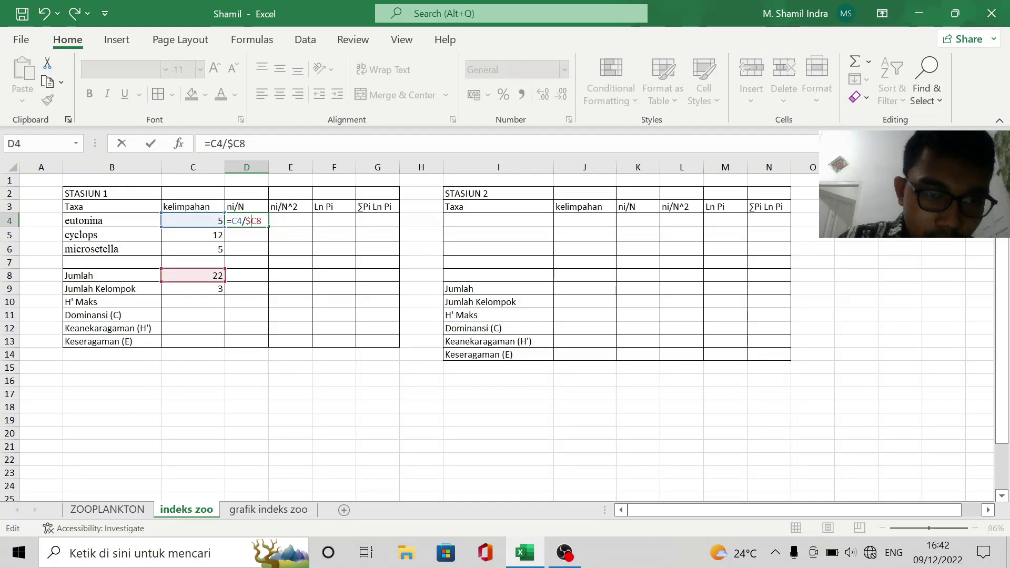
key("Right")
type("$")
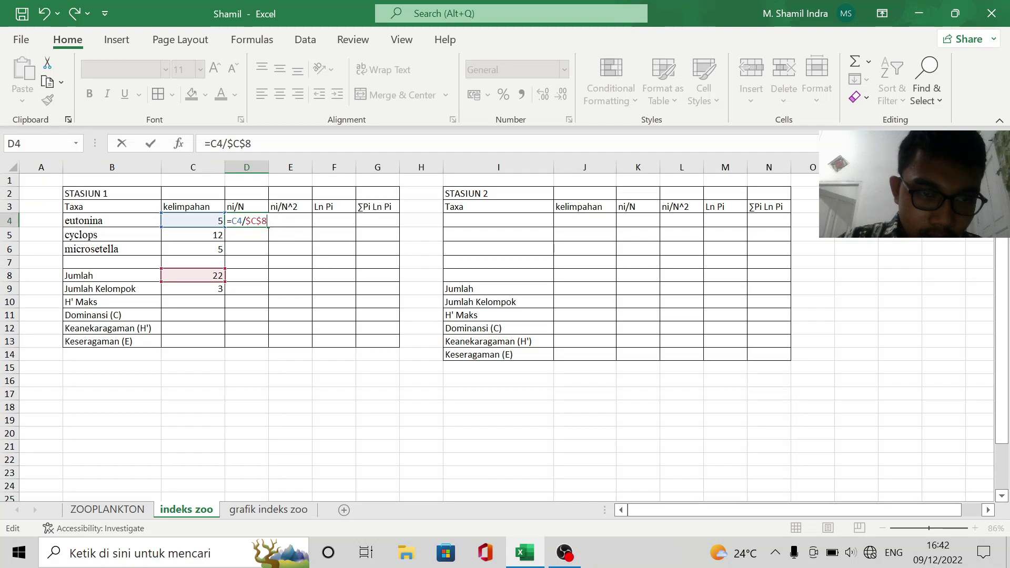
key("Return")
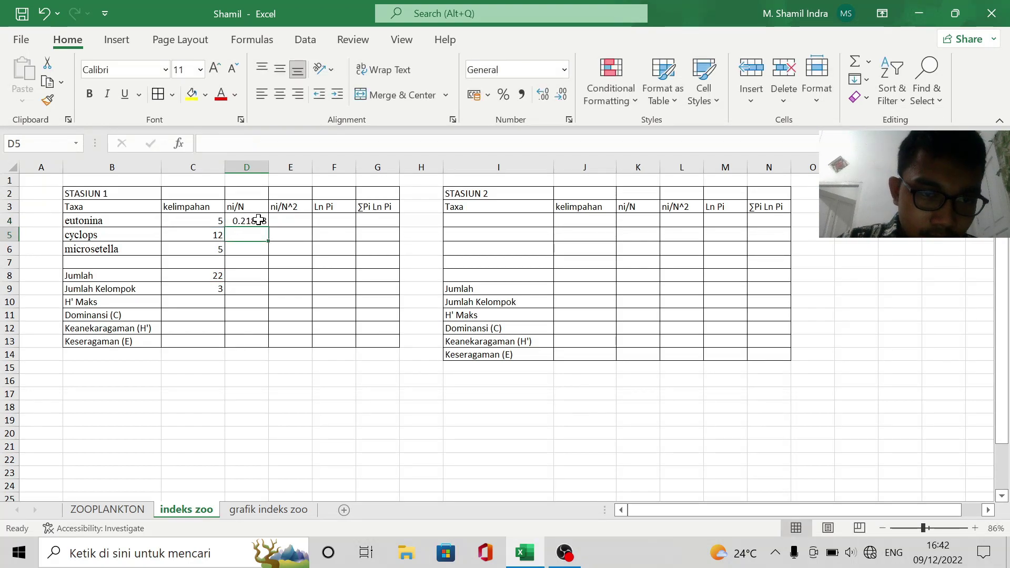
left_click(259, 220)
left_click_drag(269, 228, 268, 262)
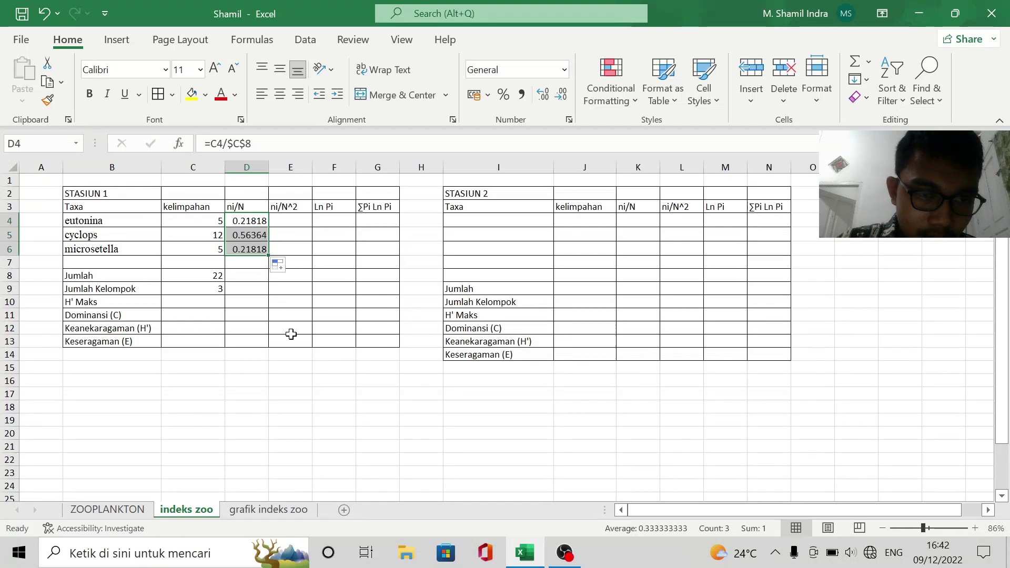
left_click(291, 347)
Calculate the station 1 ni/N^2 value for eutonina in E4 with =D4^2
left_click(290, 223)
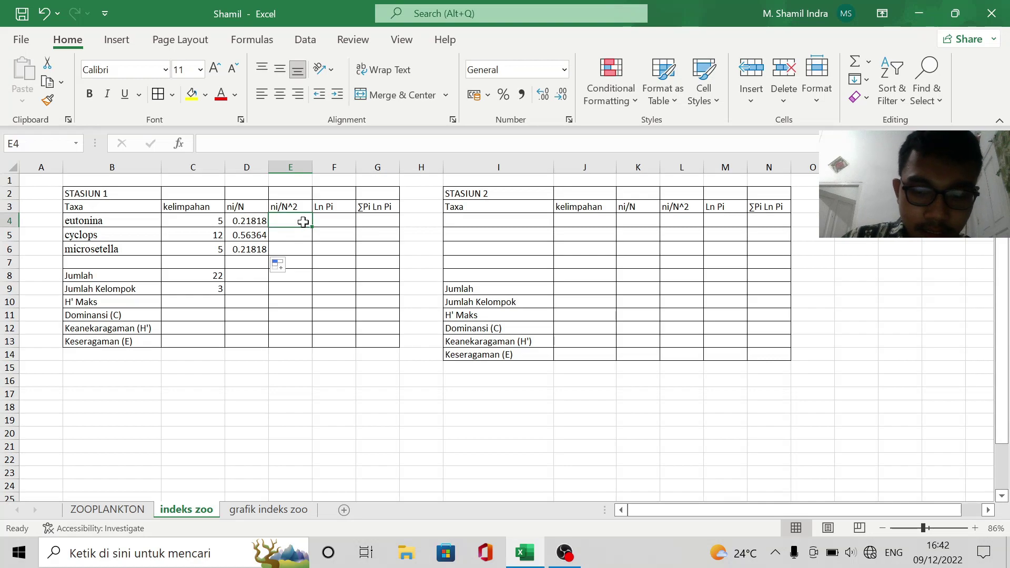
type("=")
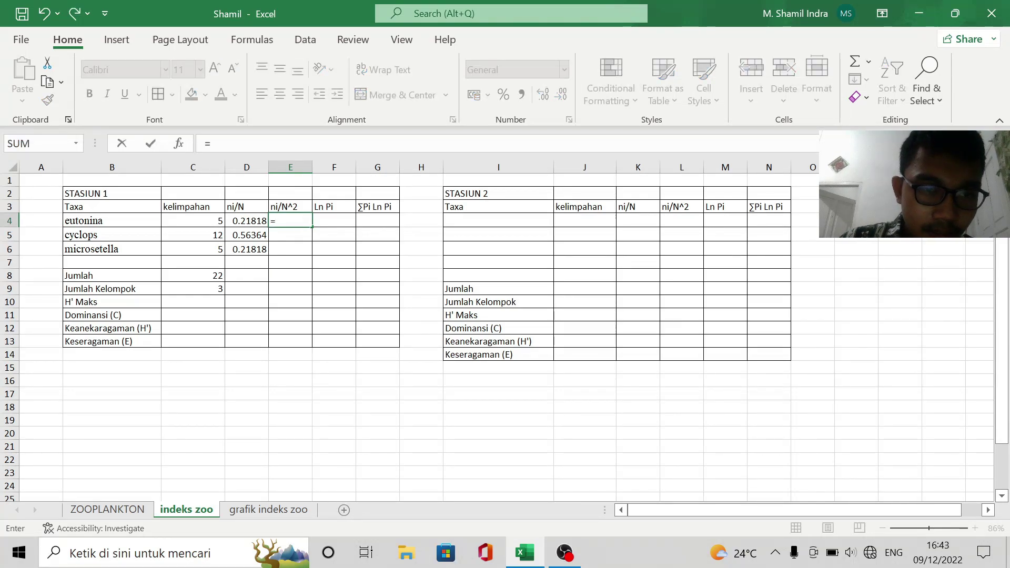
left_click(256, 221)
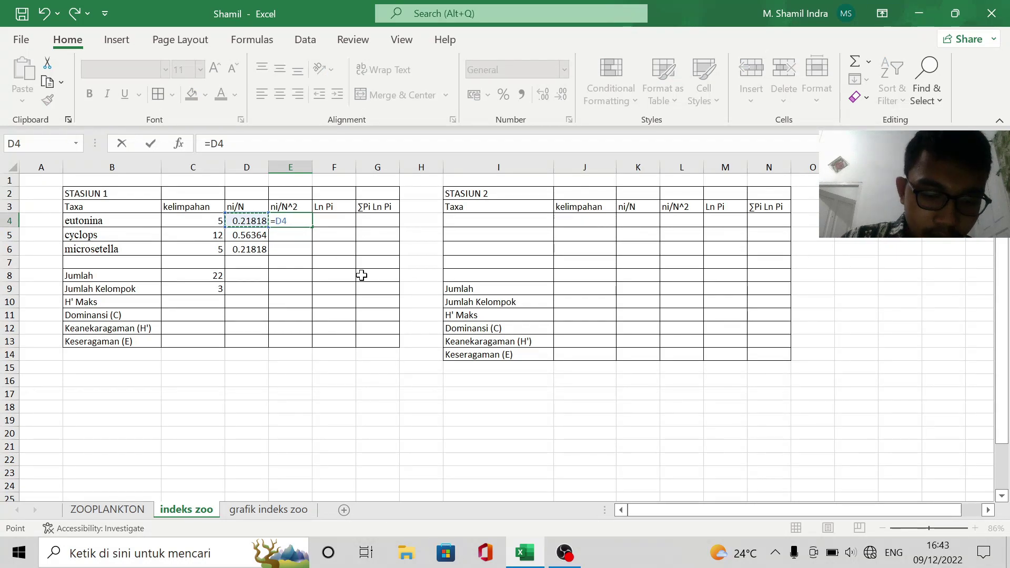
type("^2")
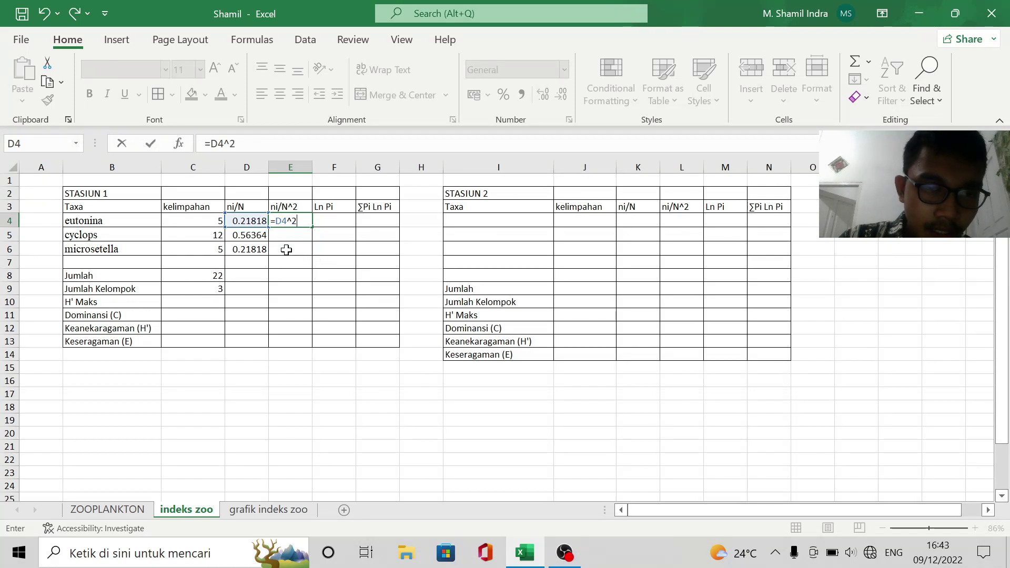
key("Return")
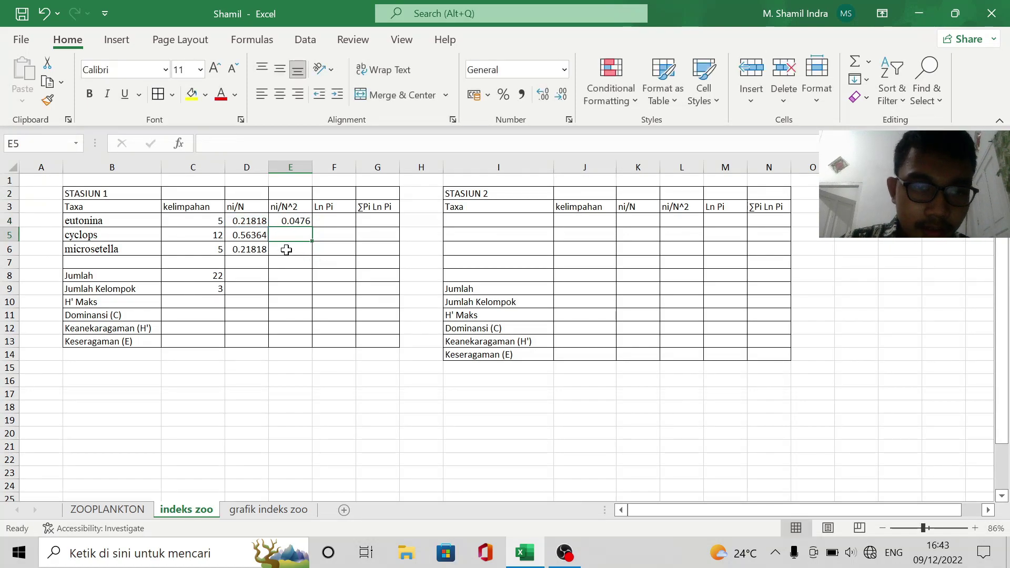
Fill the station 1 ni/N^2 formula from E4 down to E6 for cyclops and microsetella
left_click(278, 221)
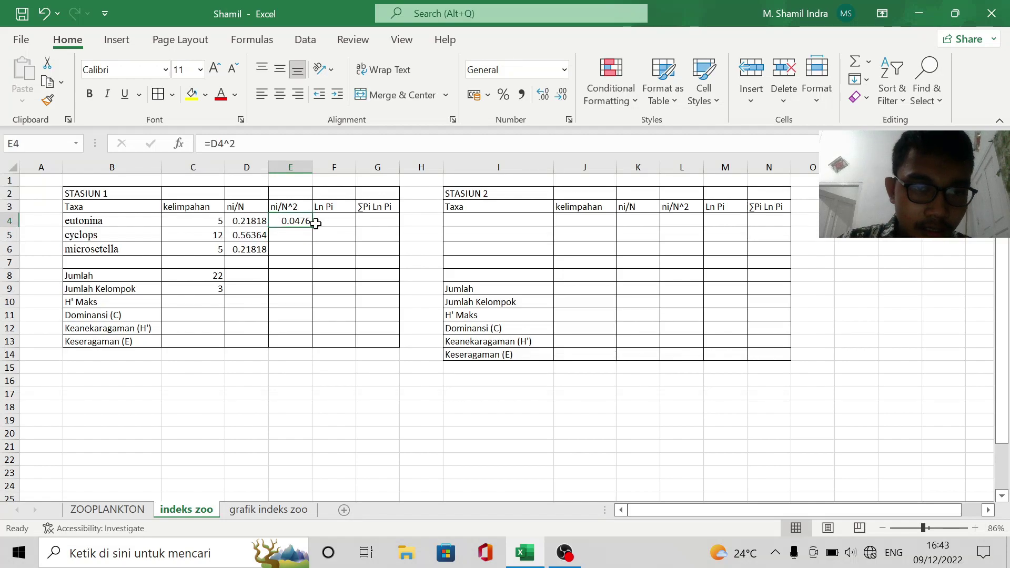
left_click_drag(312, 226, 310, 256)
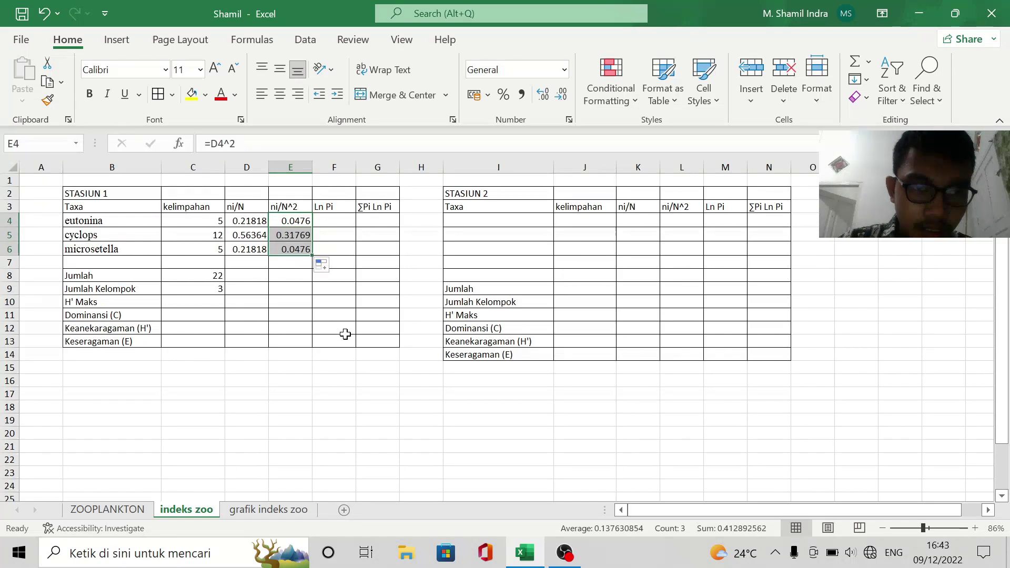
Calculate the station 1 Ln Pi values by entering =LN(D4) in F4 and filling it down to F6
left_click(335, 223)
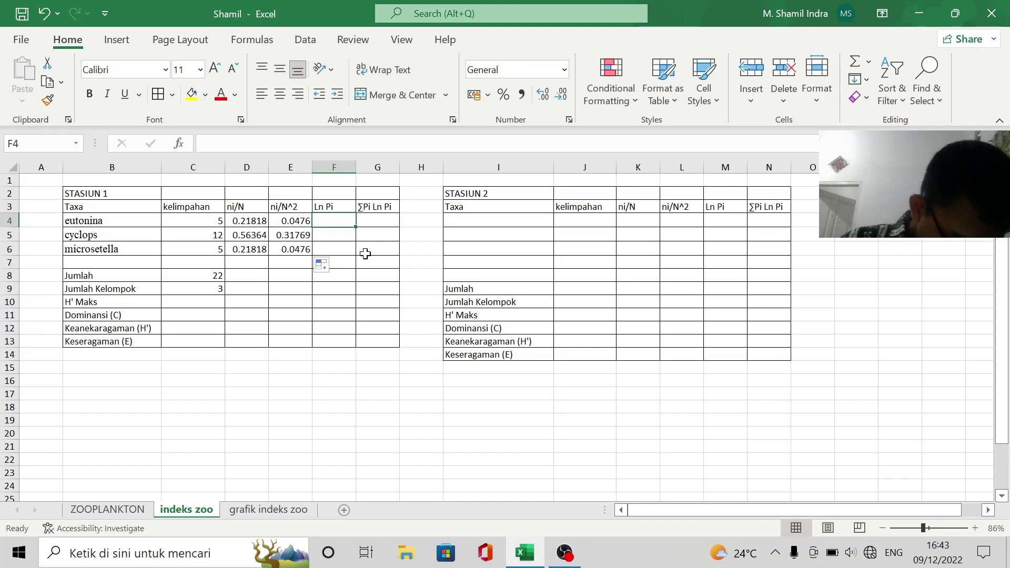
type("=")
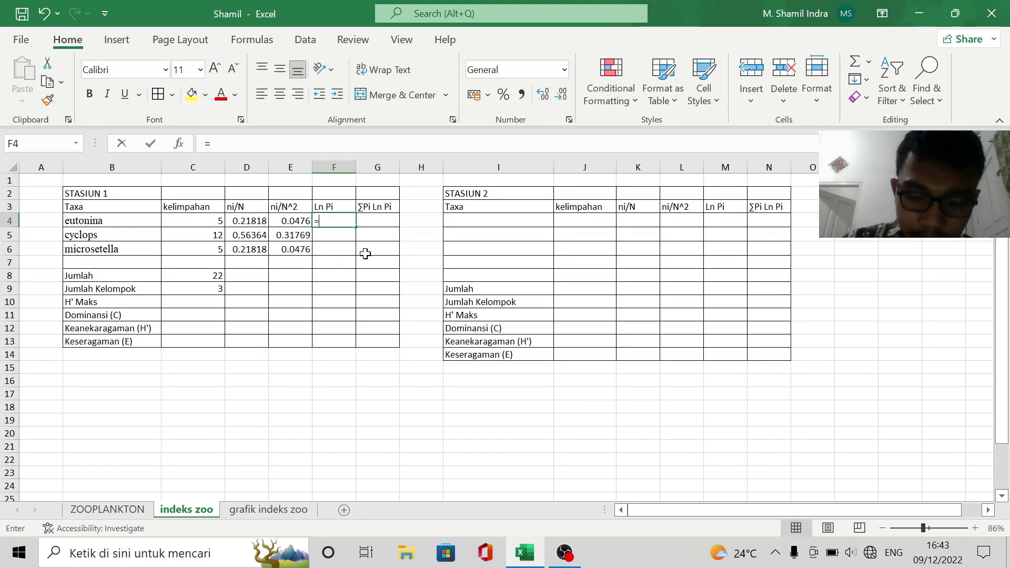
type("LN(")
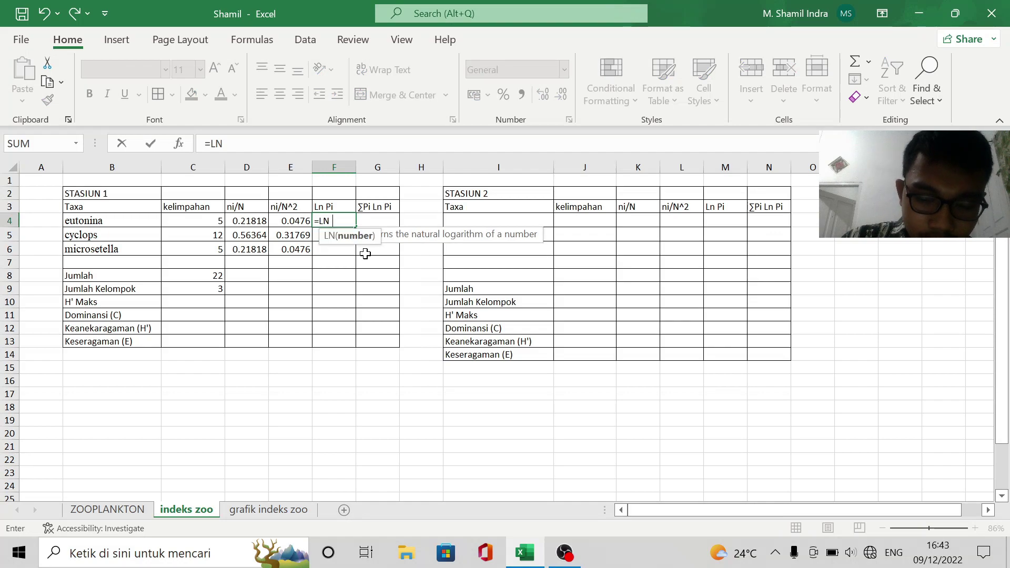
left_click(250, 221)
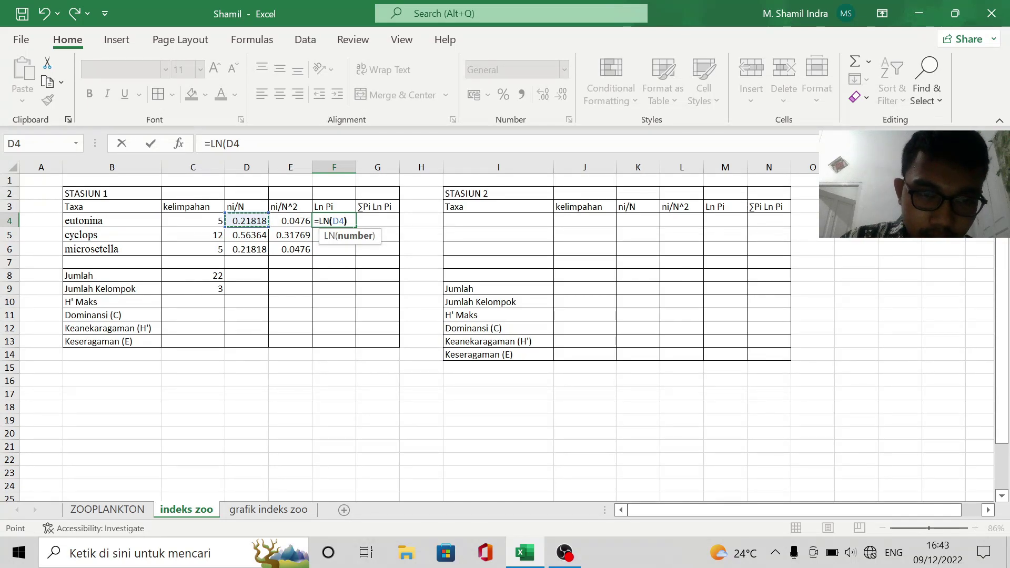
type(")")
key("Return")
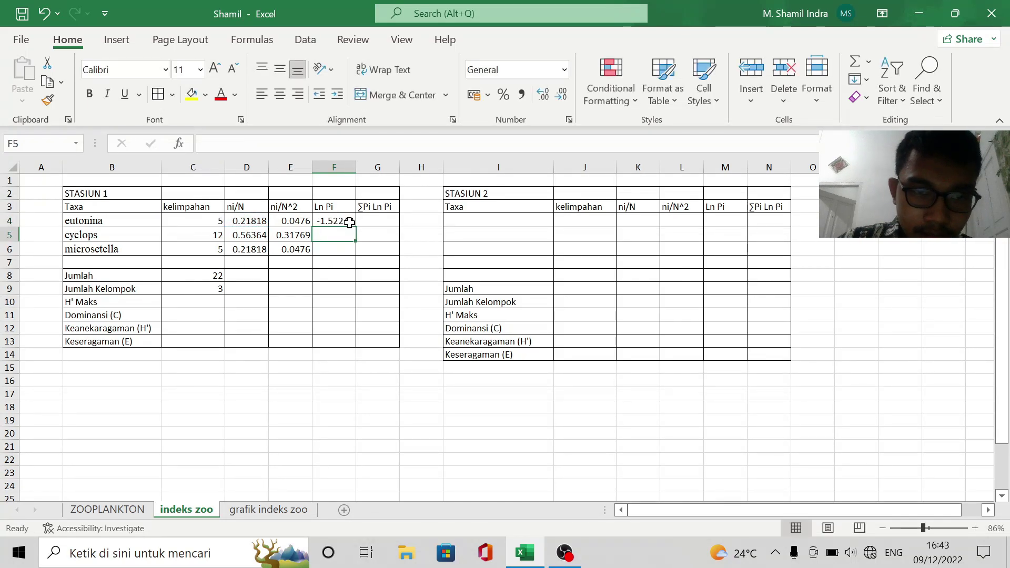
left_click(350, 220)
left_click_drag(356, 226, 356, 255)
left_click(356, 296)
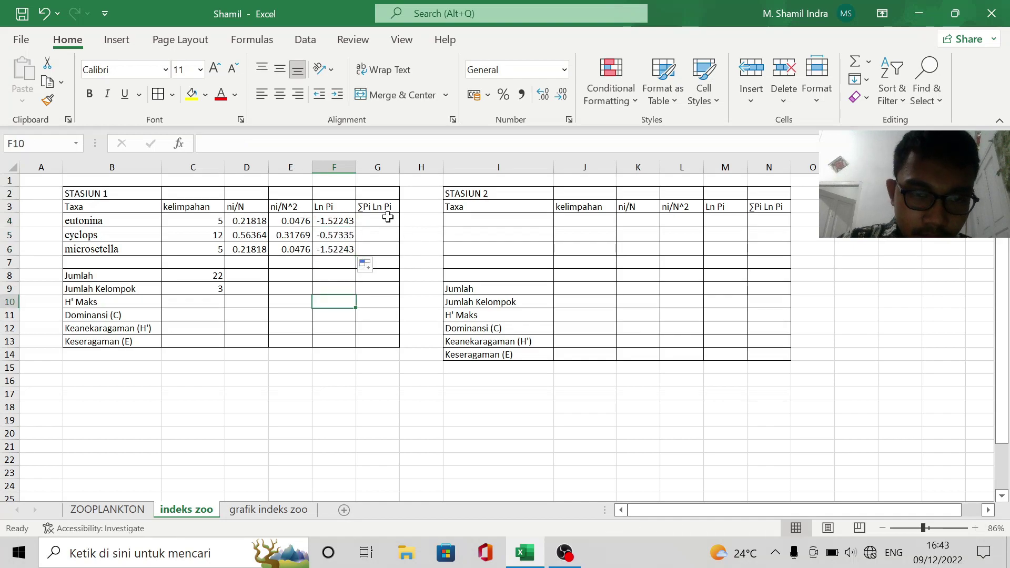
Calculate the station 1 ∑Pi Ln Pi values by entering =-D4*F4 in G4 and filling it down to G6
left_click(370, 226)
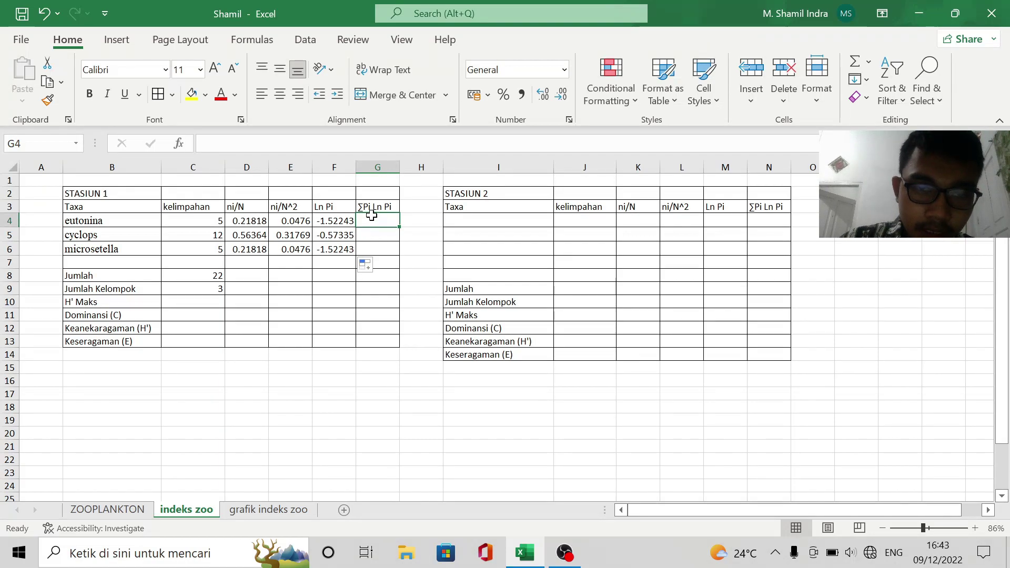
type("=-")
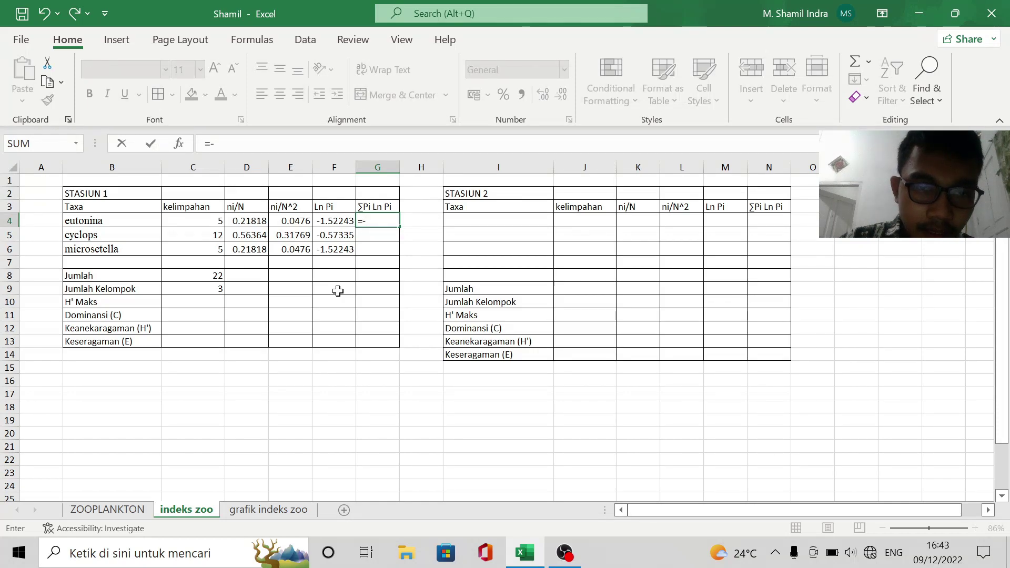
left_click(253, 223)
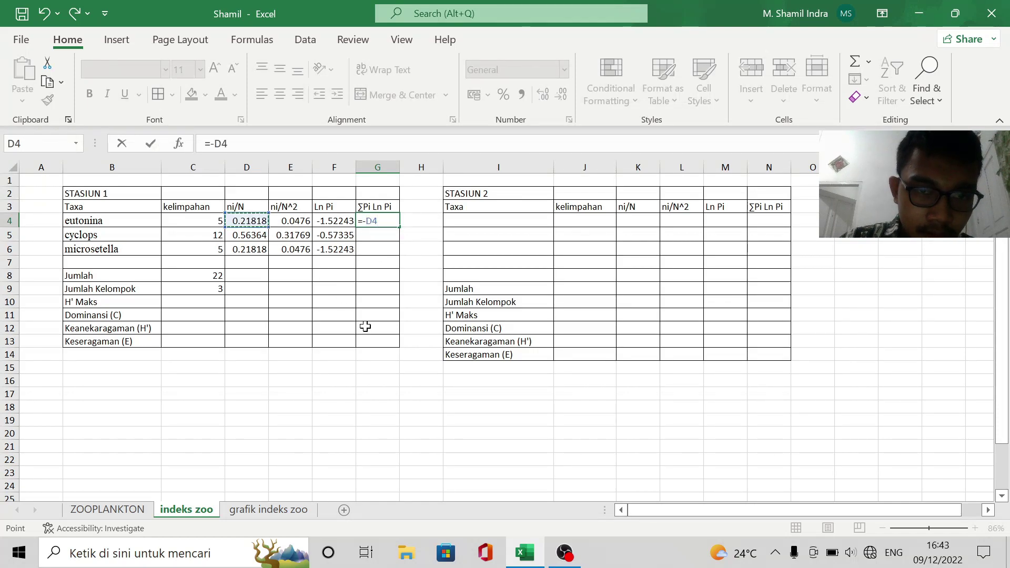
type("*")
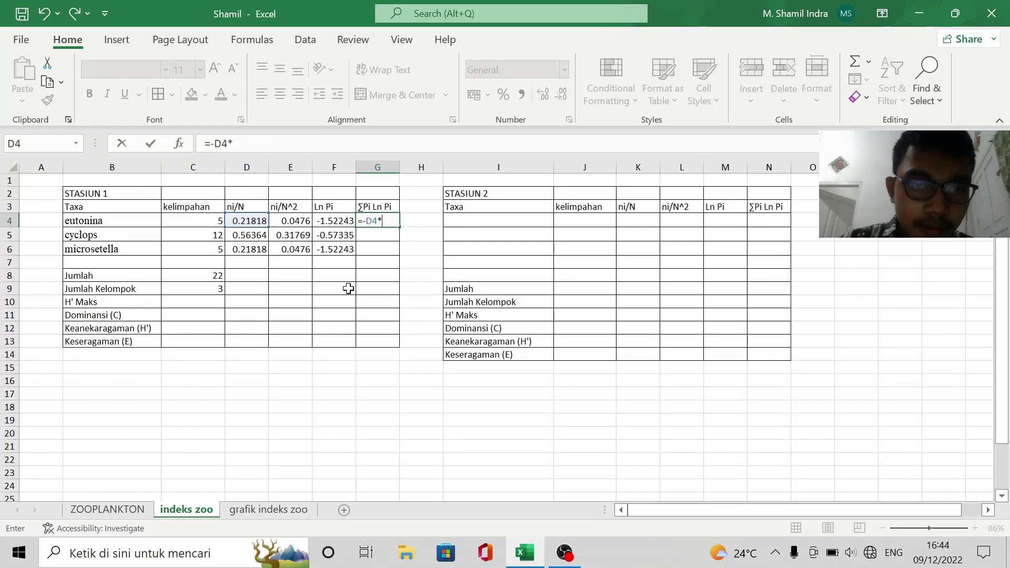
left_click(322, 221)
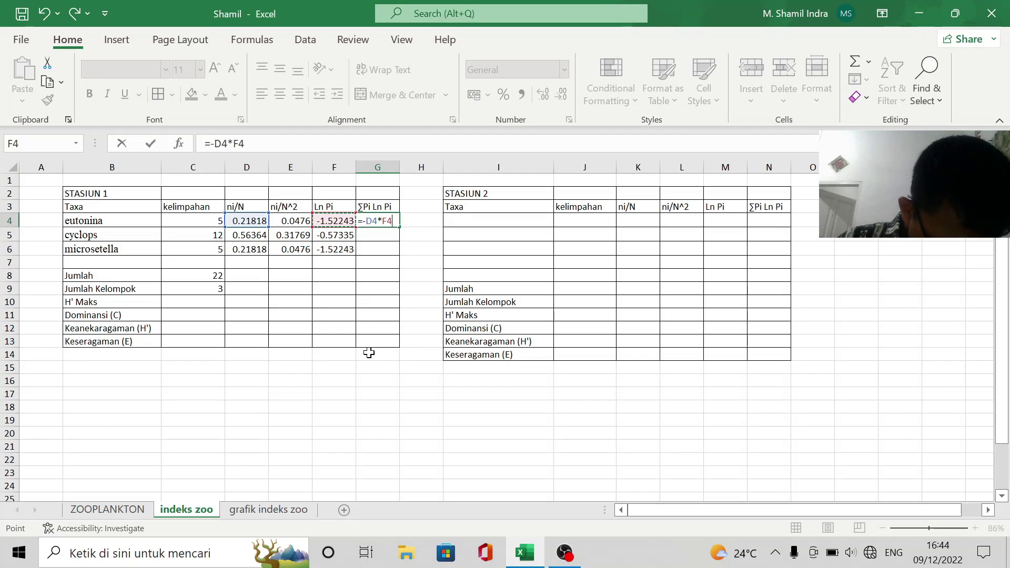
key("Return")
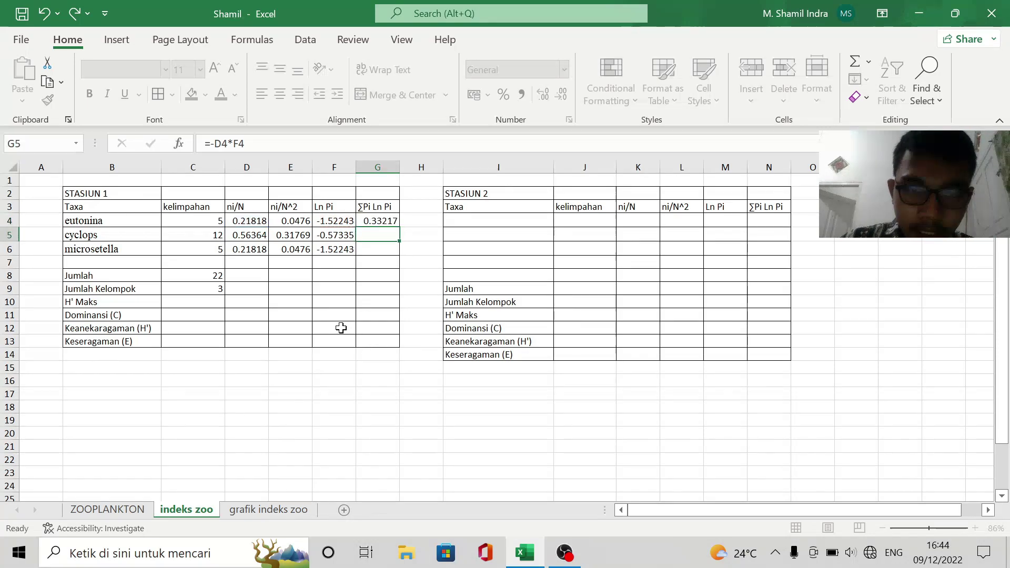
left_click(365, 221)
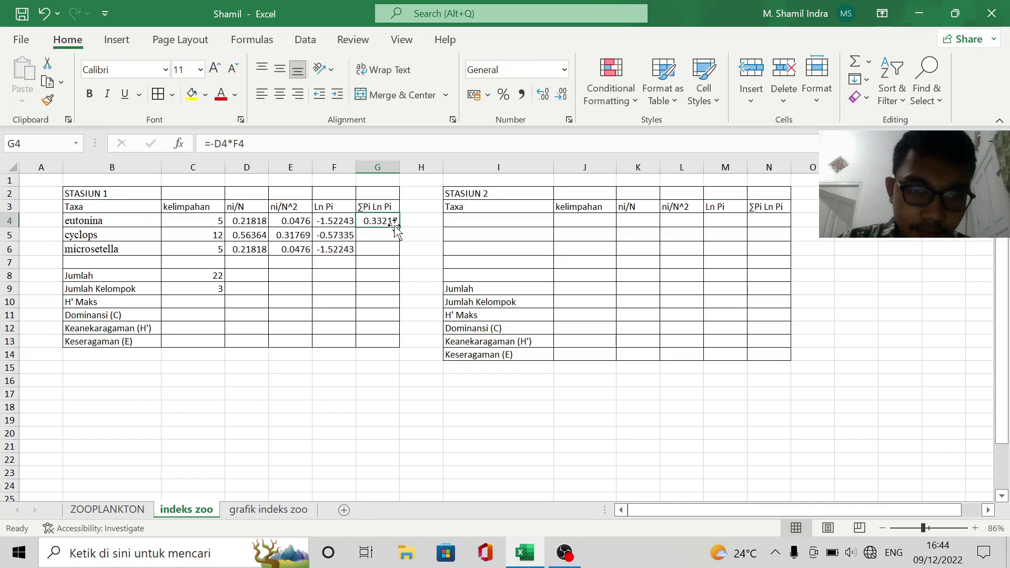
left_click_drag(399, 227, 399, 253)
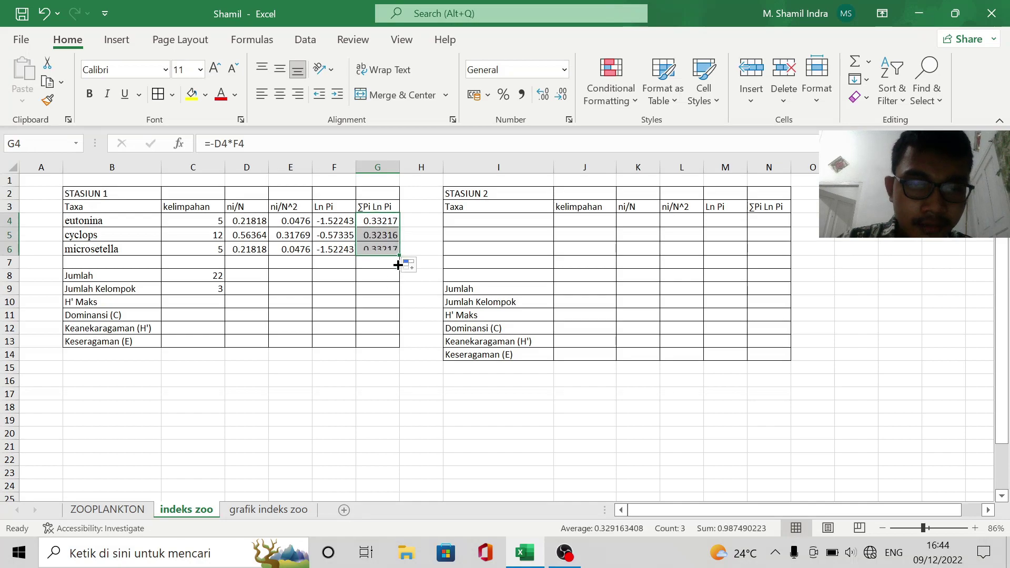
left_click(364, 285)
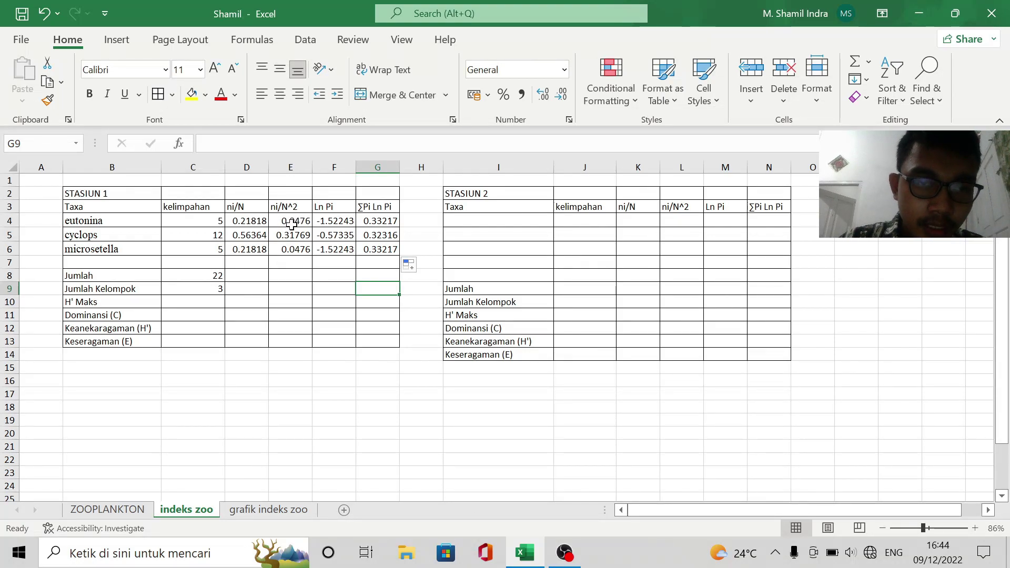
Total the station 1 ni/N^2 values in E7 with =SUM(E4:E6)
left_click(286, 263)
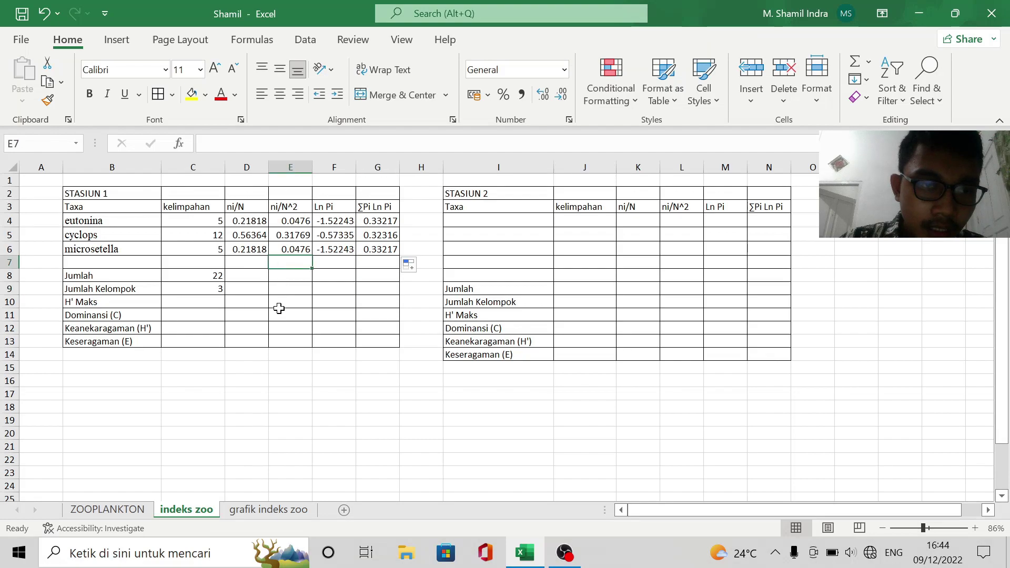
type("=")
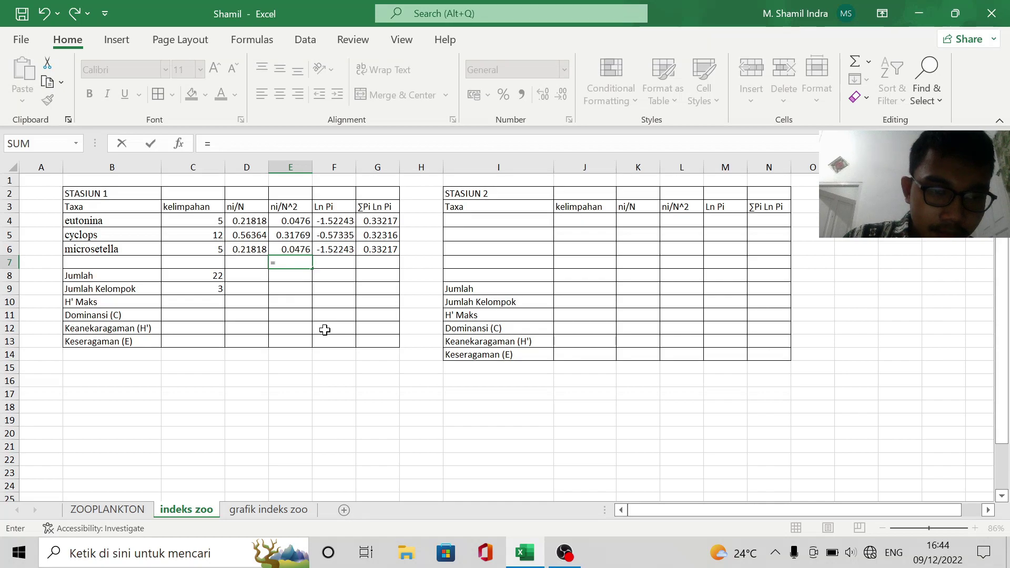
type("SUM(")
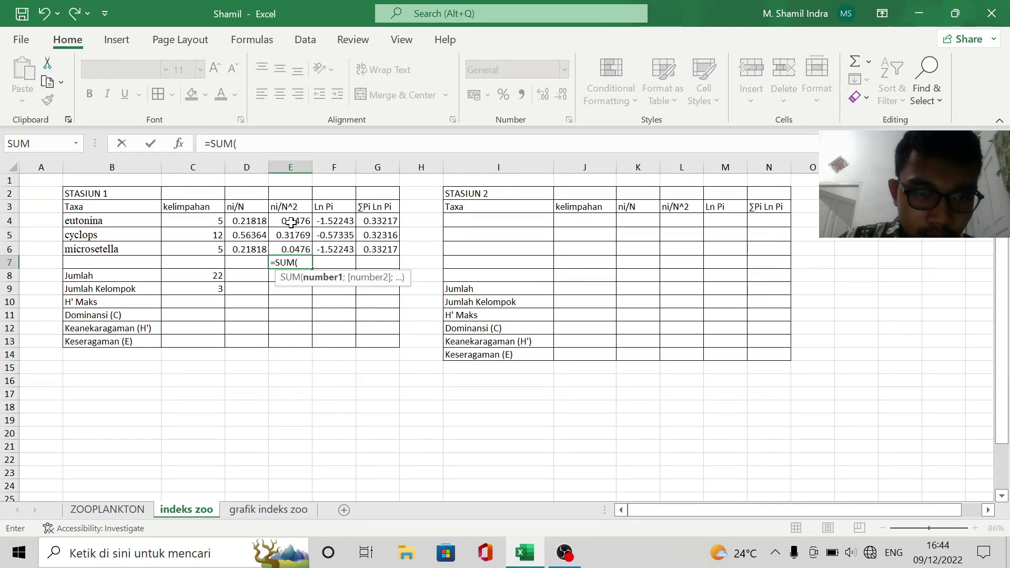
left_click_drag(292, 222, 296, 255)
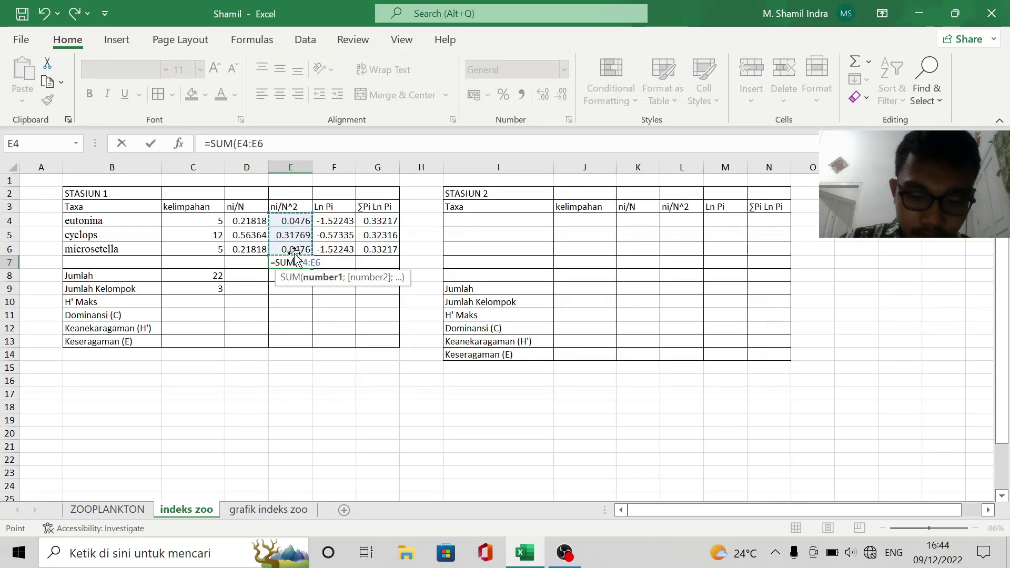
type(")")
key("Return")
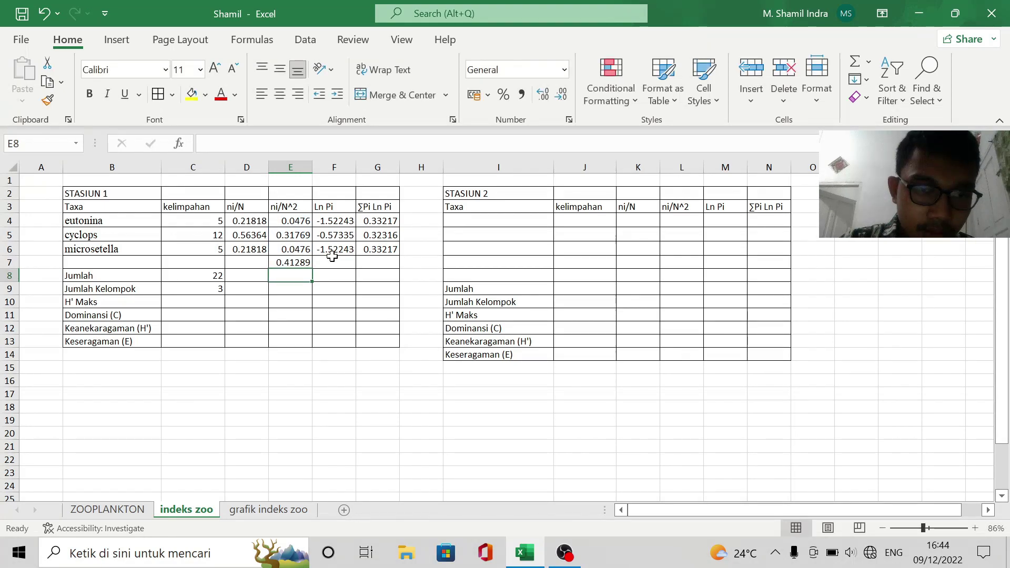
Total the station 1 ∑Pi Ln Pi values in G7 with =SUM(G4:G6)
left_click(374, 218)
left_click(381, 264)
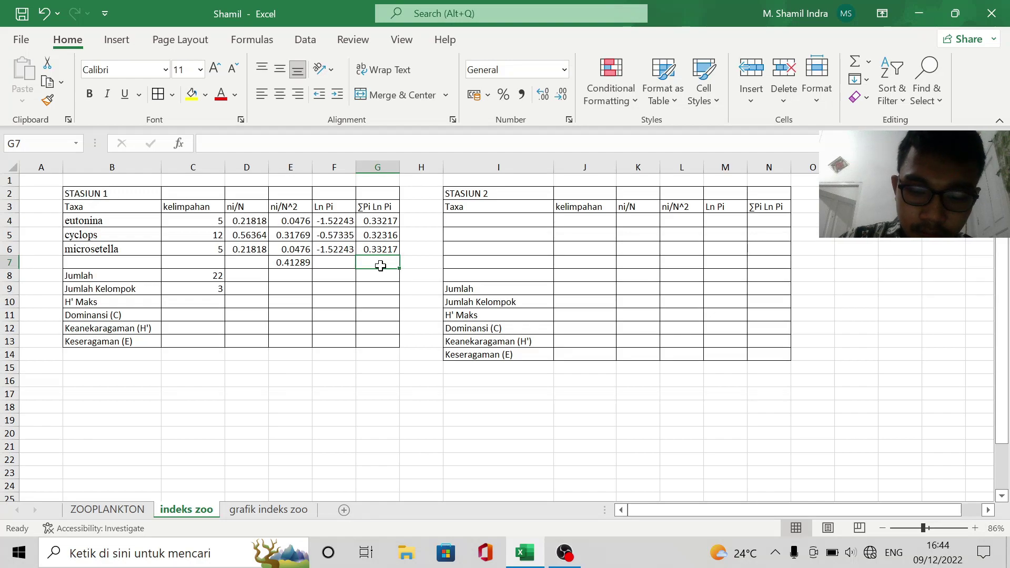
type("=S")
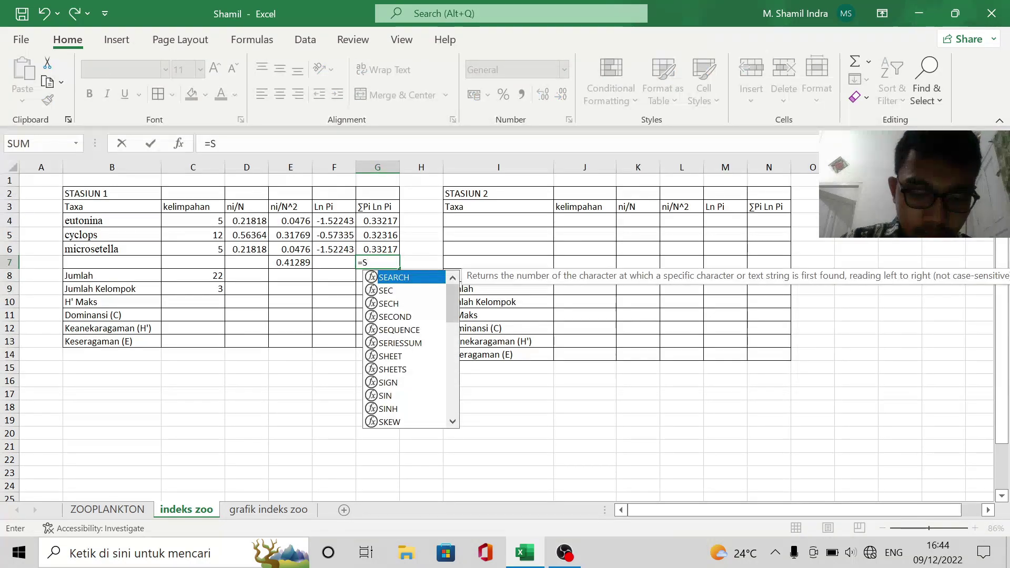
type("UM(")
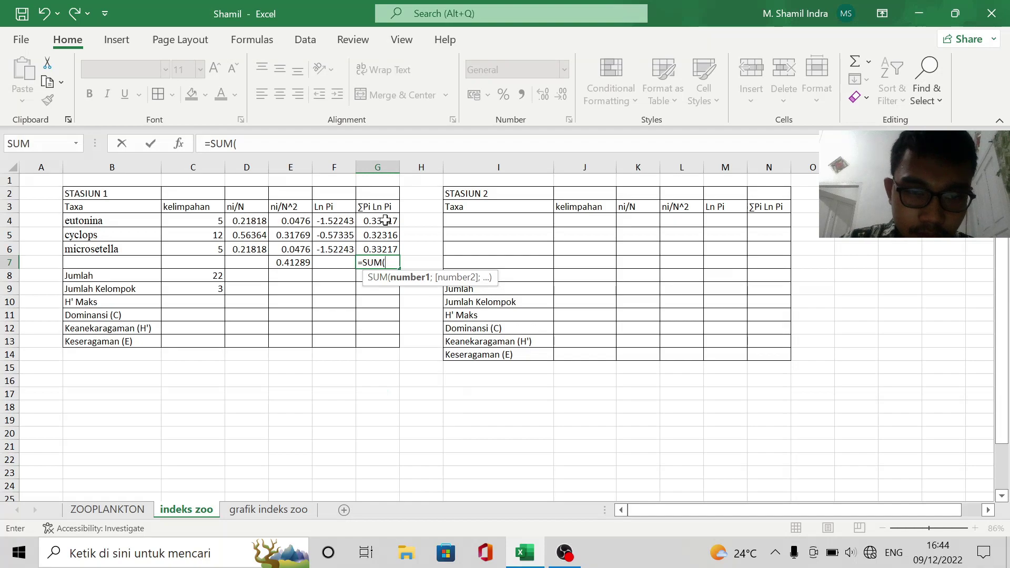
left_click_drag(380, 221, 379, 249)
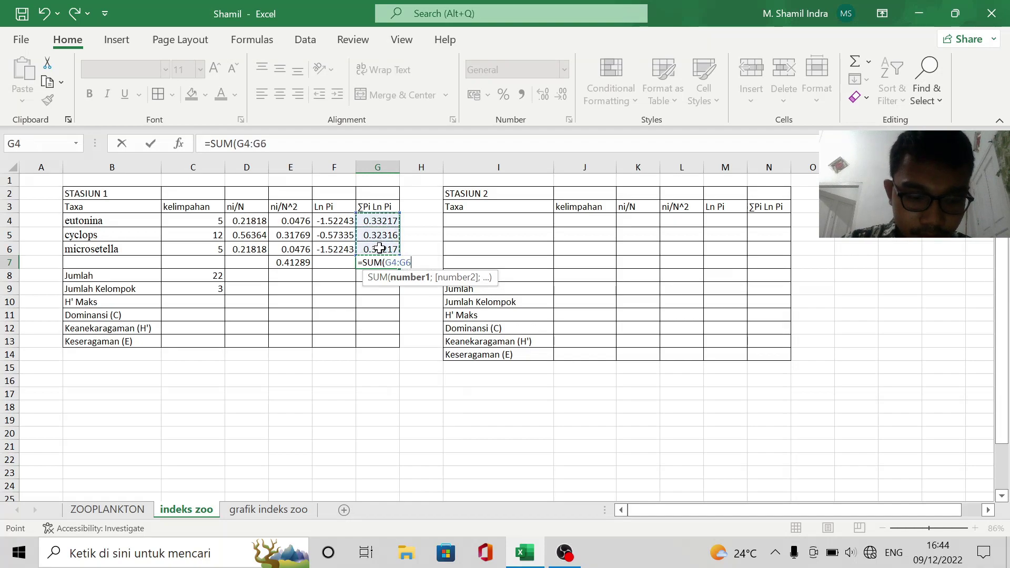
type(")")
key("Return")
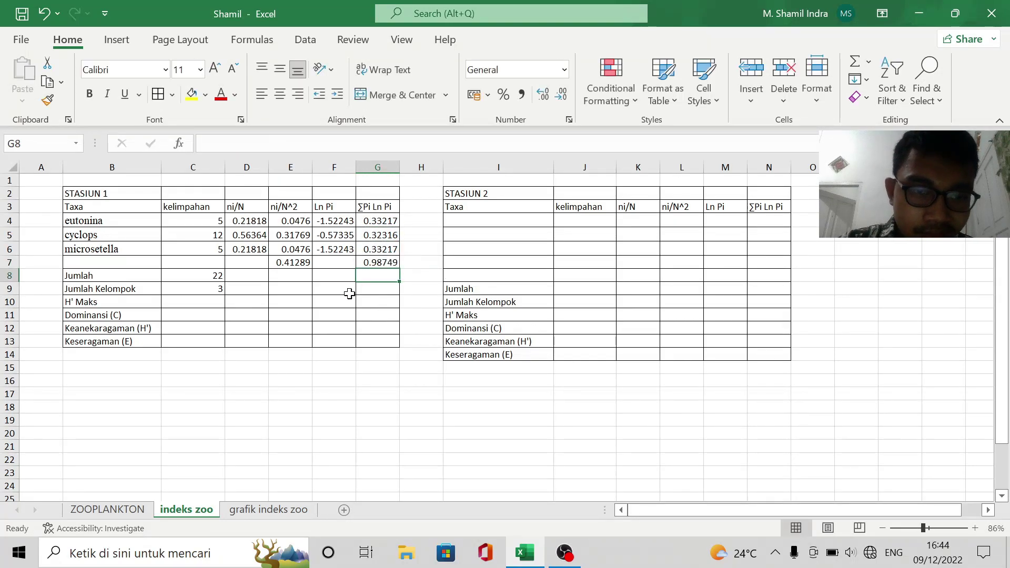
Calculate the station 1 H' Maks value in C10 with =LN(C9)
left_click(214, 299)
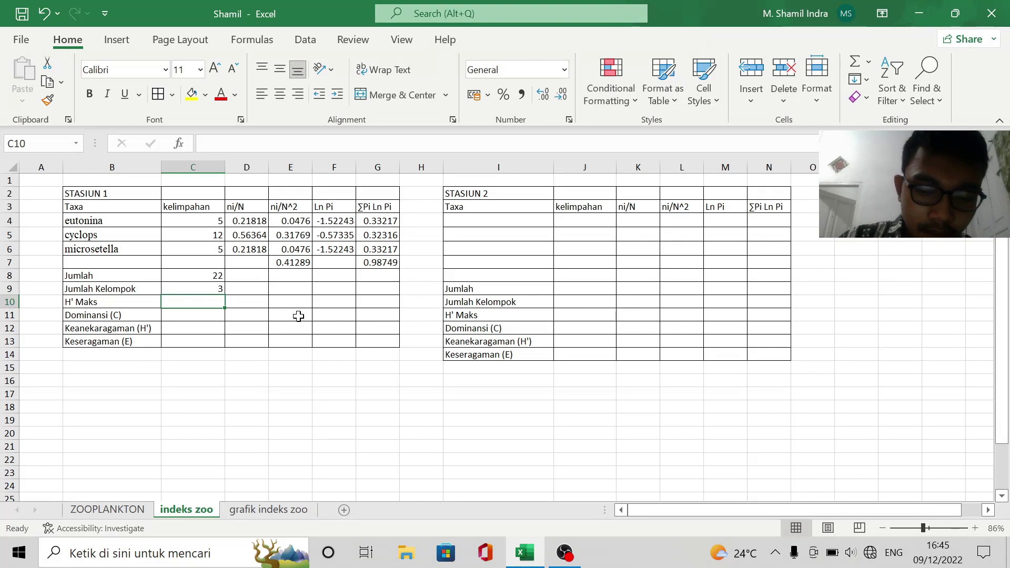
type("=")
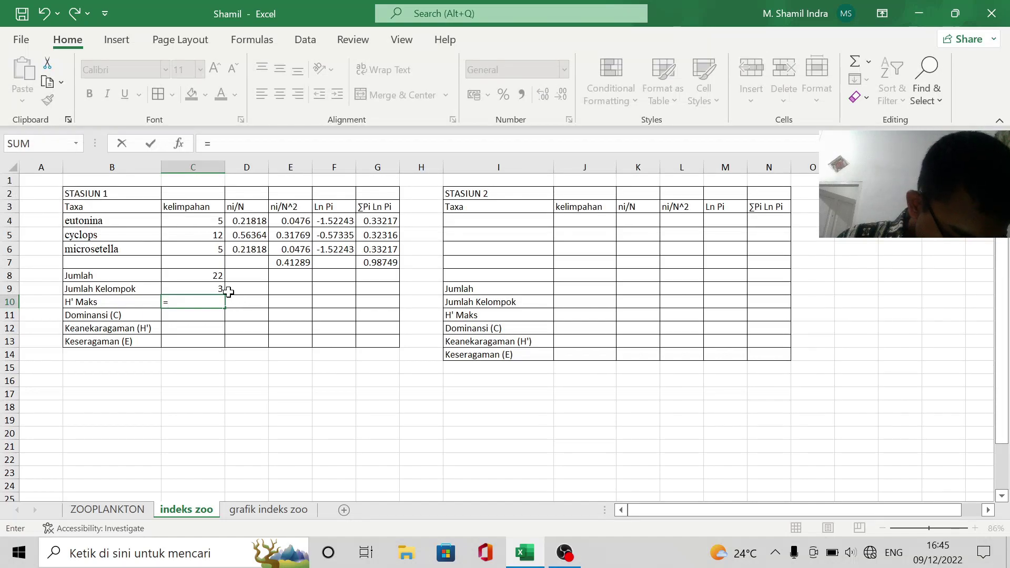
type("LN(")
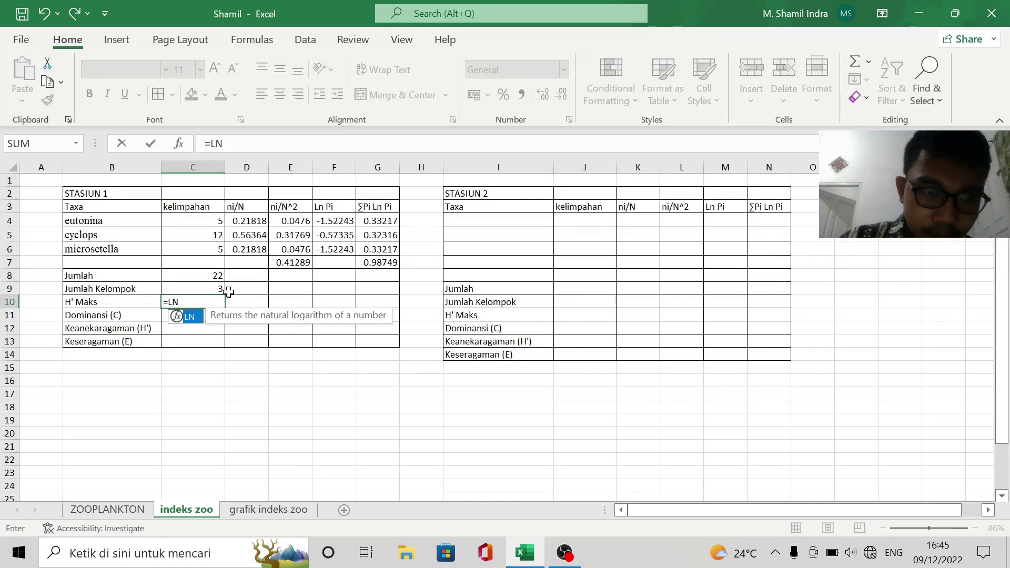
left_click(179, 288)
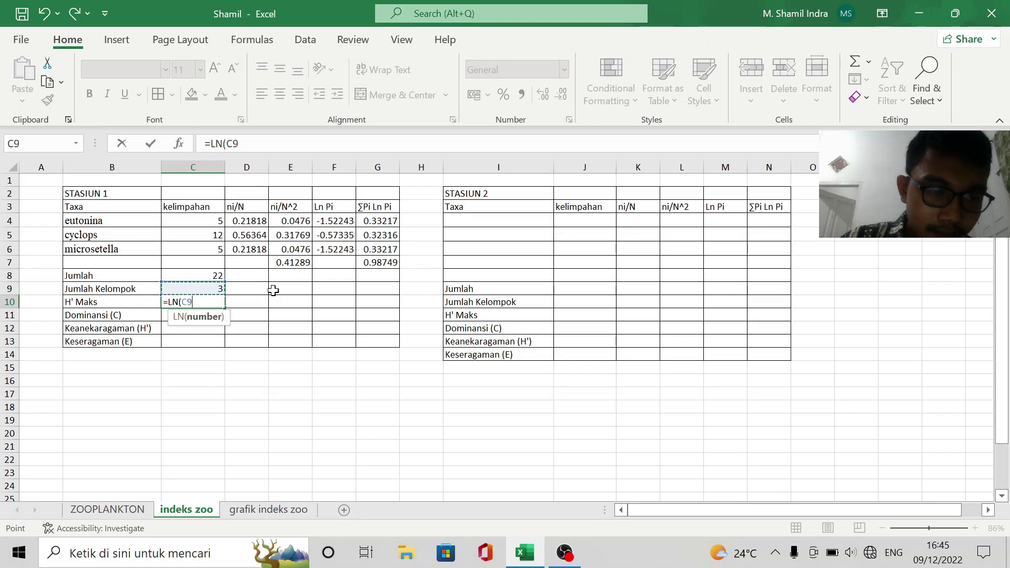
type(")")
key("Return")
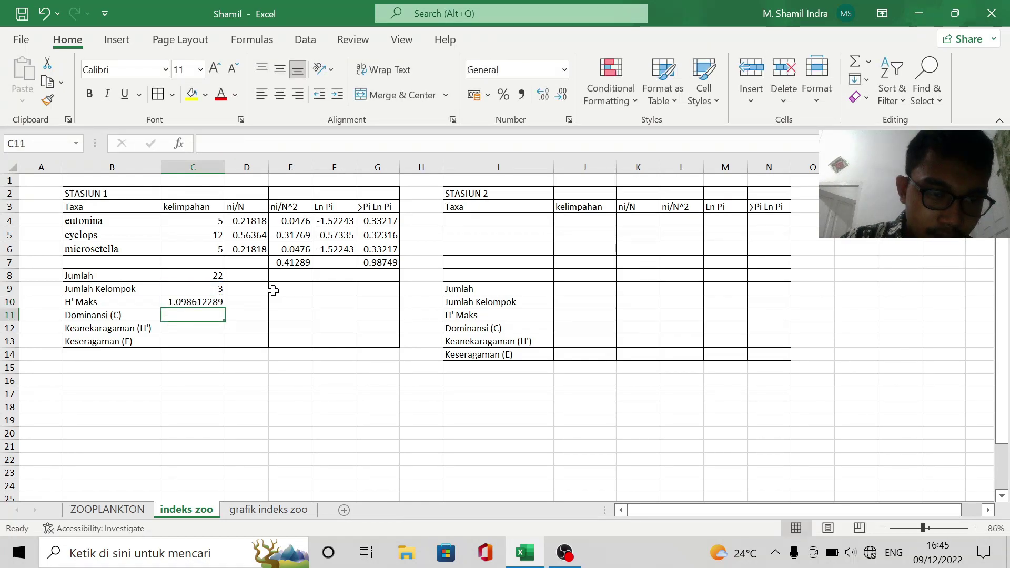
Copy the station 1 ni/N^2 total from E7 into the Dominansi (C) cell C11 as a value
left_click(279, 264)
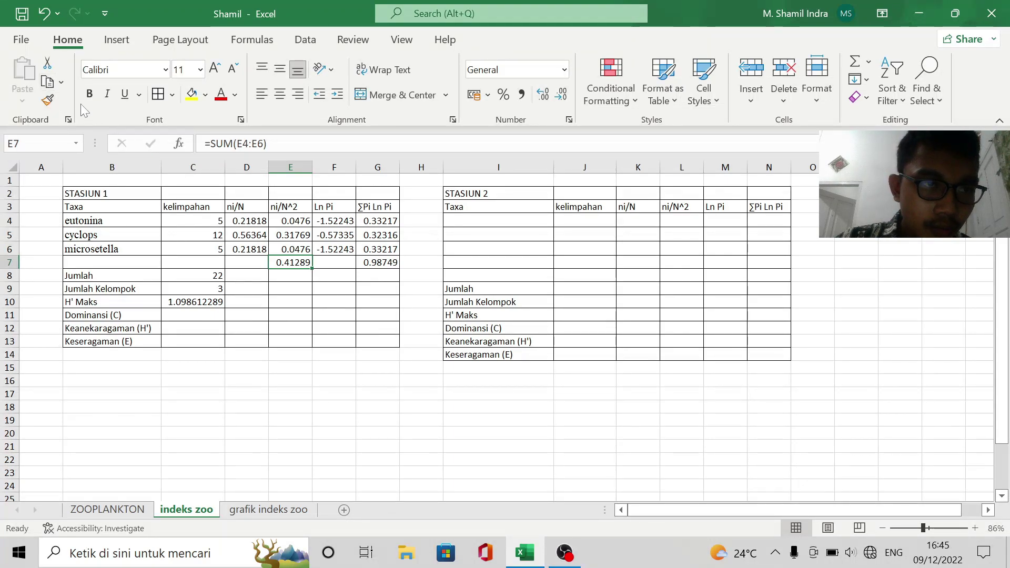
left_click(46, 82)
left_click(202, 316)
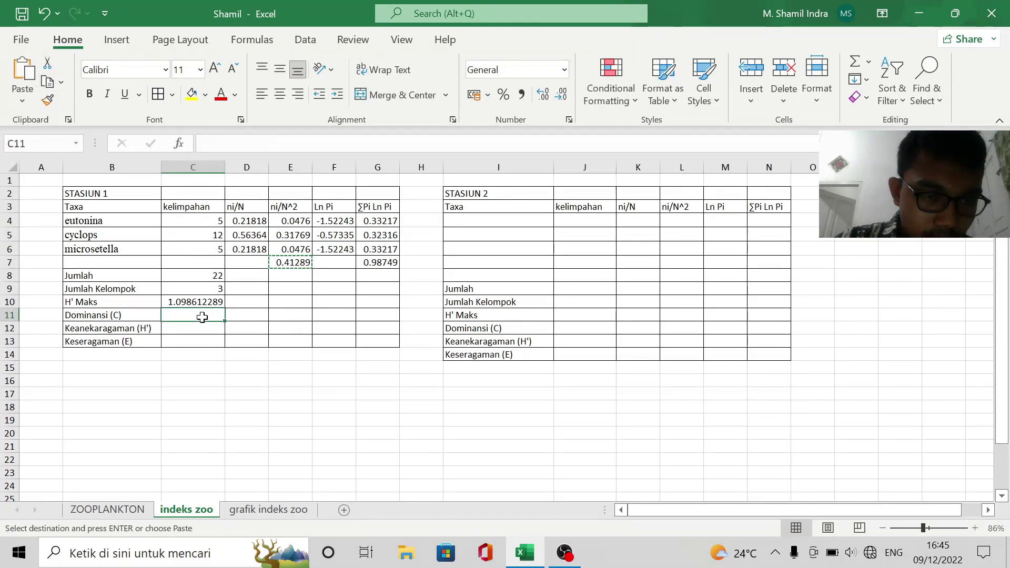
right_click(199, 315)
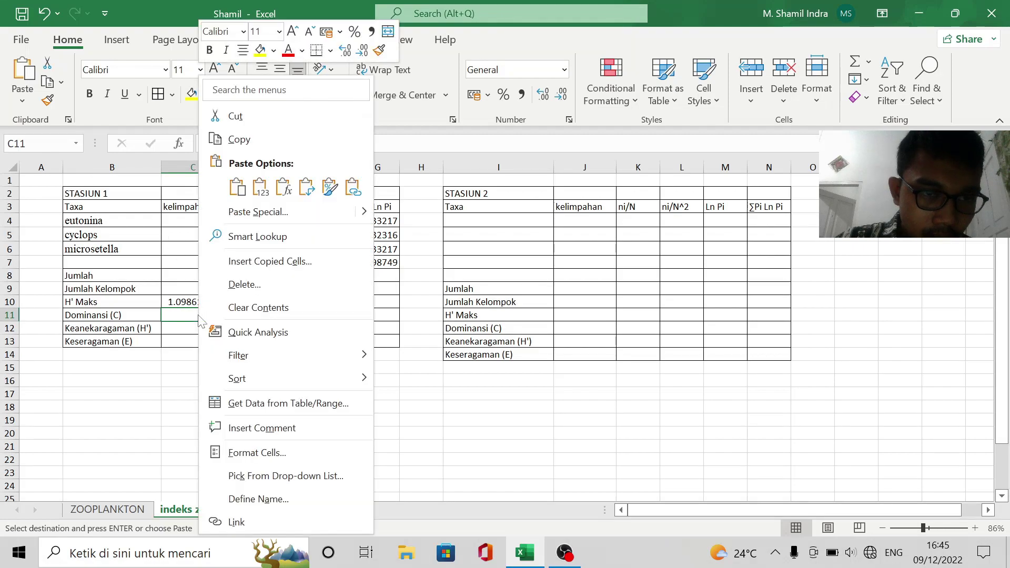
left_click(258, 191)
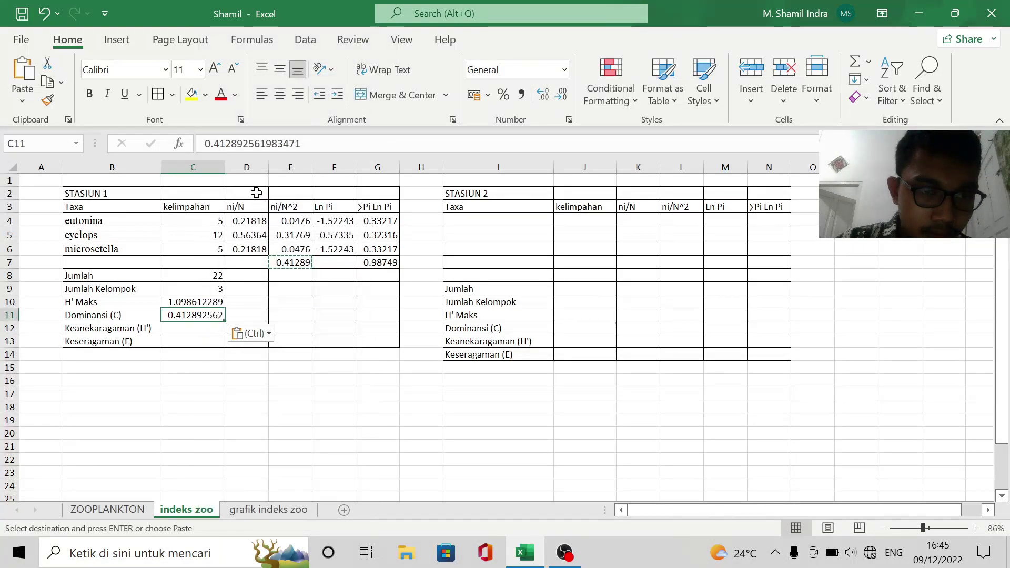
Reduce the station 1 Dominansi (C) value in C11 to two decimal places
left_click(562, 95)
left_click(561, 95)
left_click(562, 95)
left_click(561, 95)
left_click(562, 95)
left_click(566, 100)
left_click(566, 100)
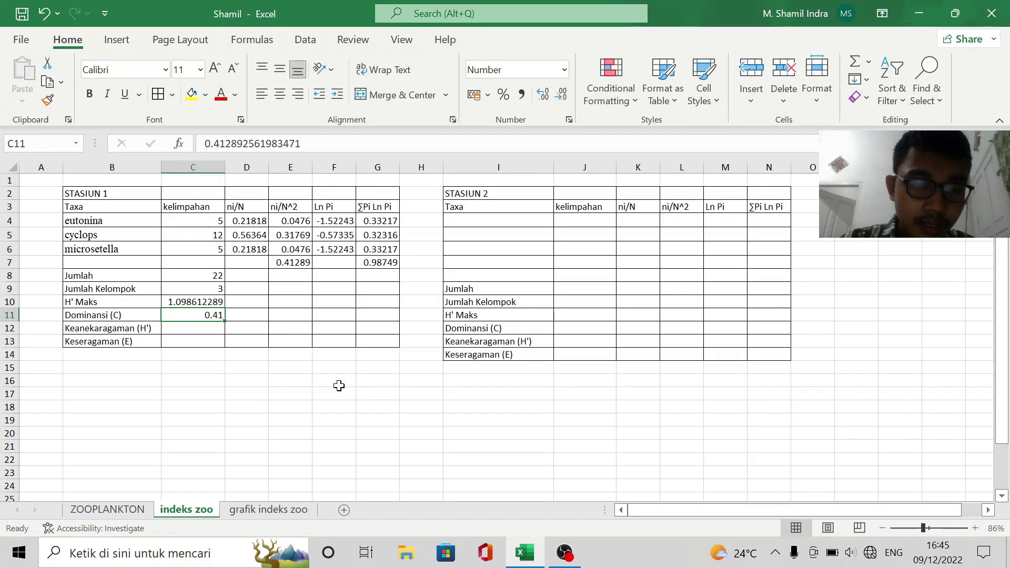
Copy the station 1 ∑Pi Ln Pi total from G7 into the Keanekaragaman (H') cell C12 as a value
left_click(191, 330)
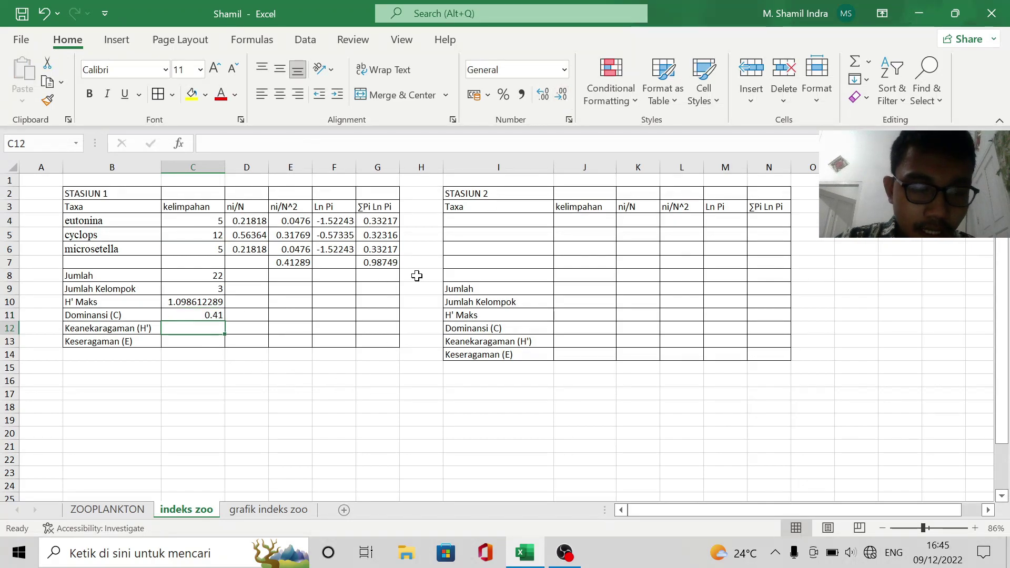
left_click(384, 261)
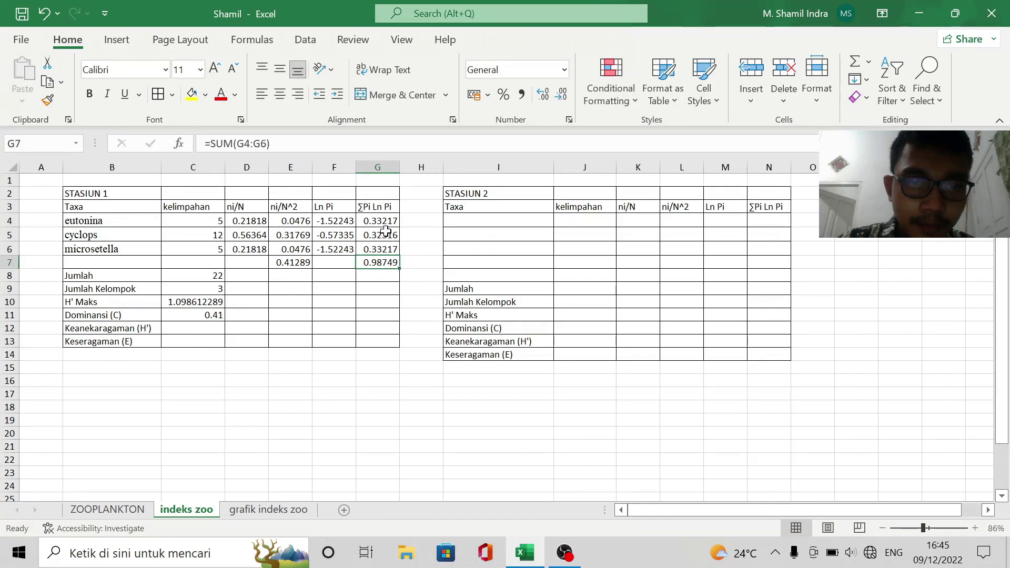
left_click(51, 85)
left_click(178, 329)
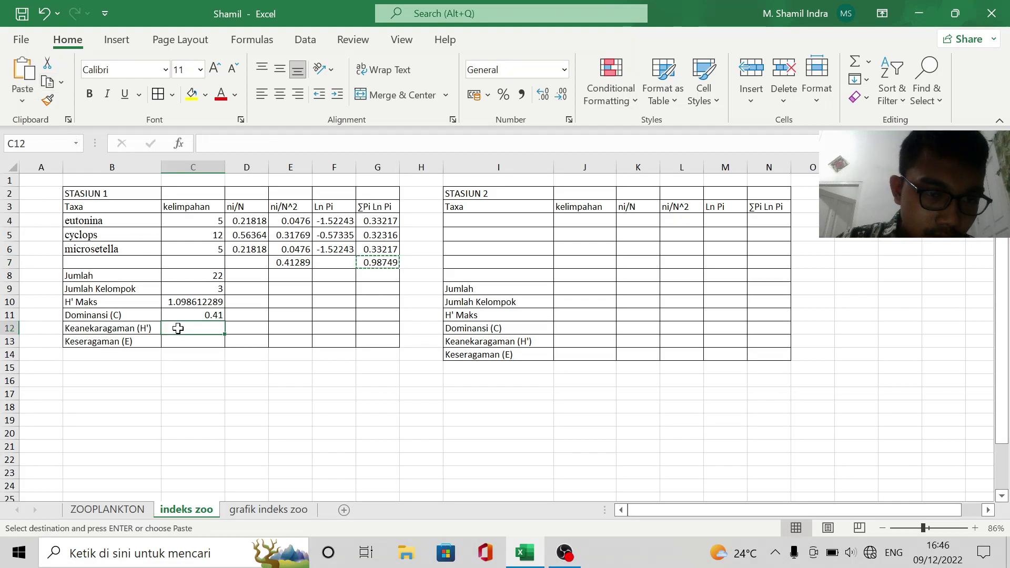
right_click(192, 329)
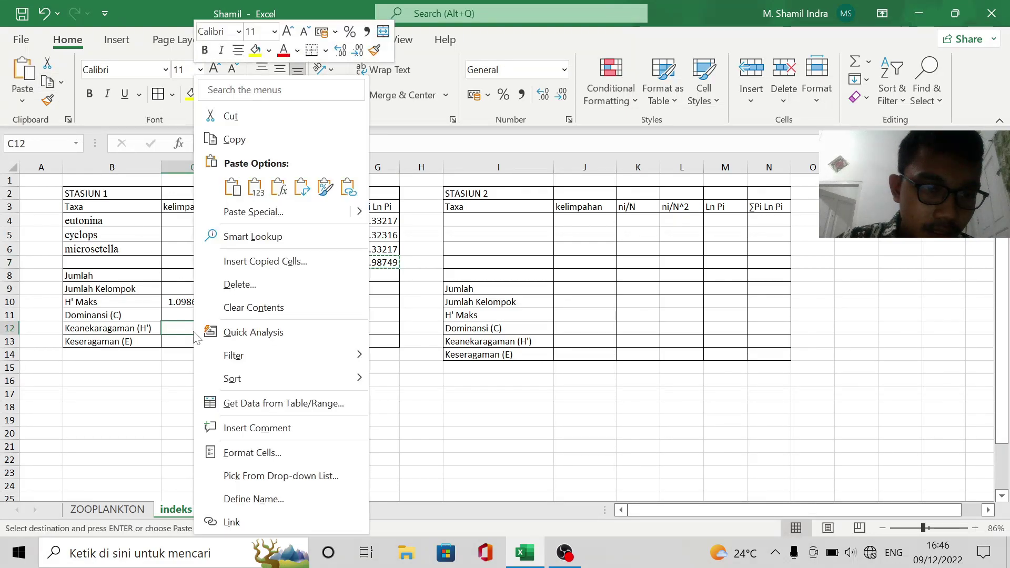
left_click(256, 188)
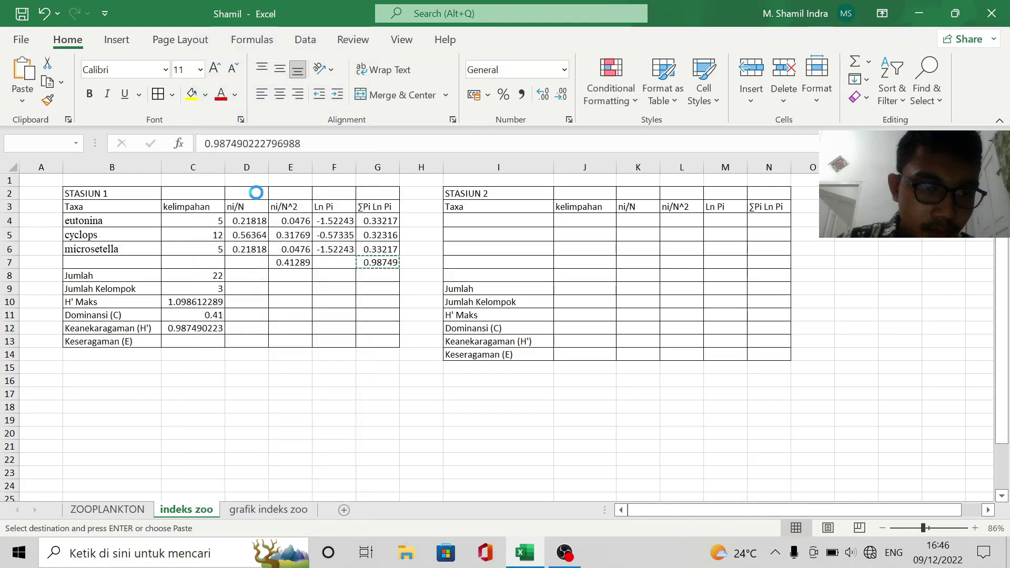
Reduce the station 1 Keanekaragaman (H') value in C12 to two decimal places
left_click(561, 96)
left_click(562, 96)
left_click(562, 96)
left_click(562, 95)
left_click(562, 96)
left_click(562, 96)
left_click(561, 96)
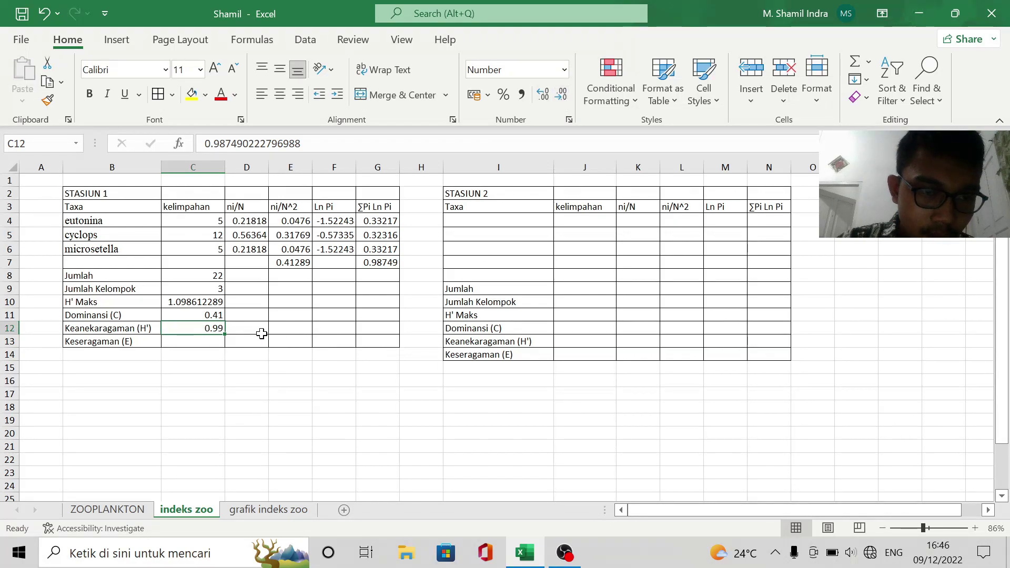
Calculate the station 1 Keseragaman (E) value in C13 with =C12/C10
left_click(194, 341)
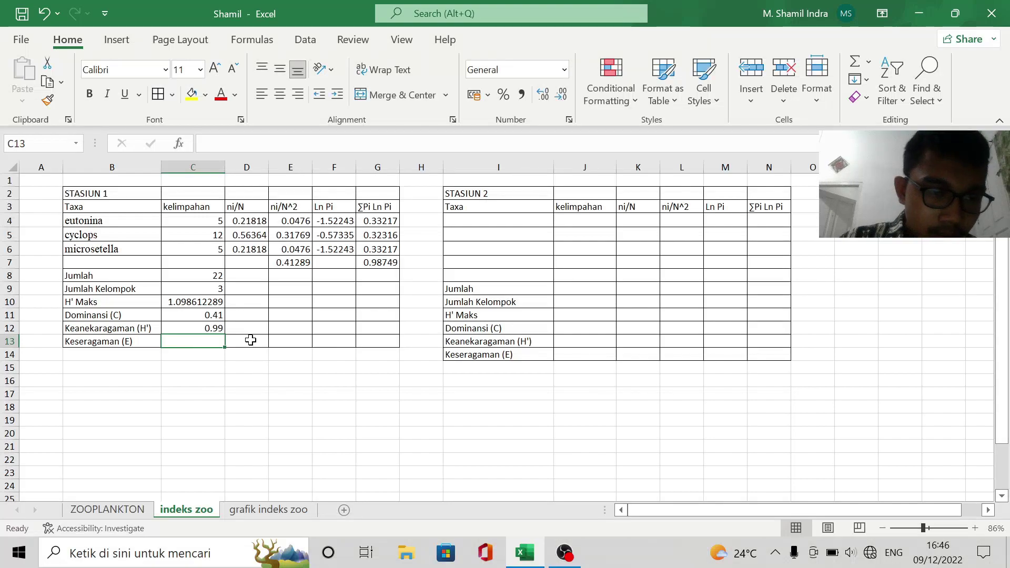
type("=")
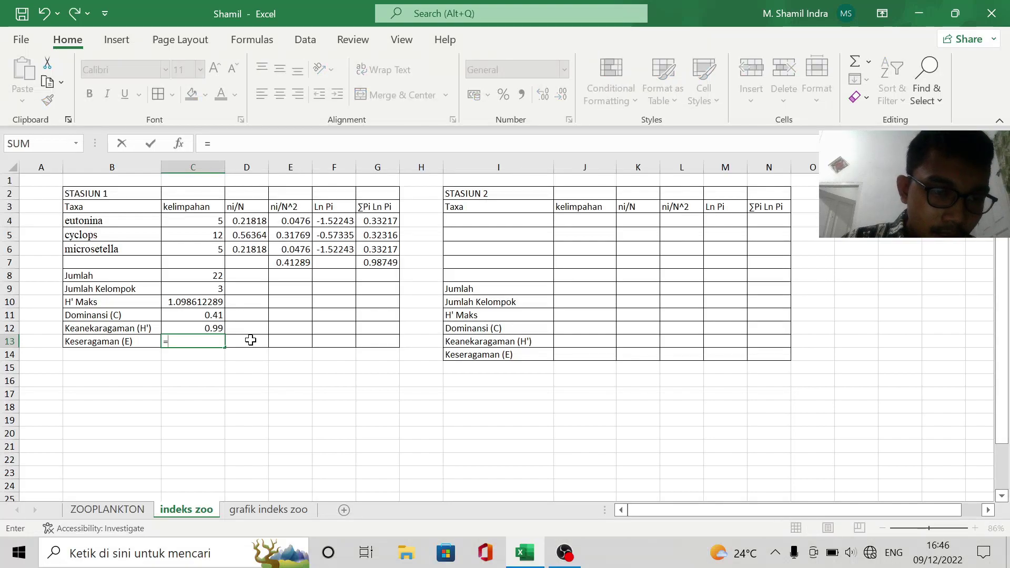
left_click(181, 327)
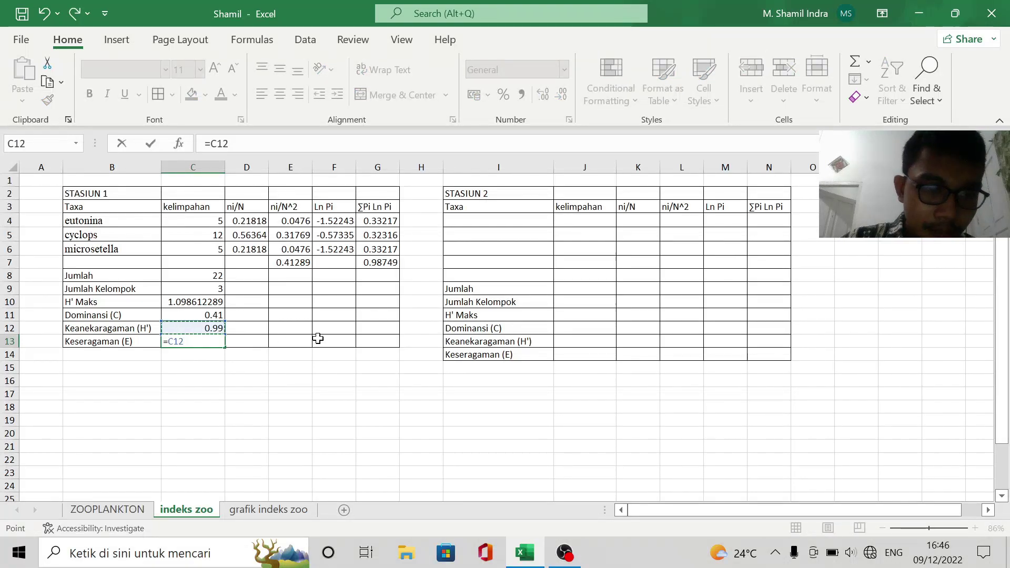
left_click(213, 301)
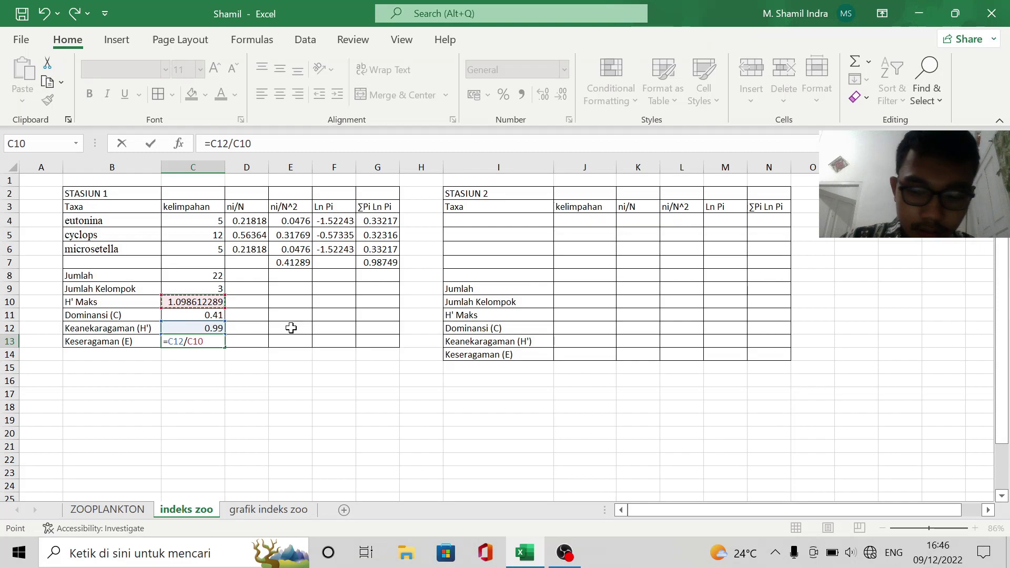
key("Return")
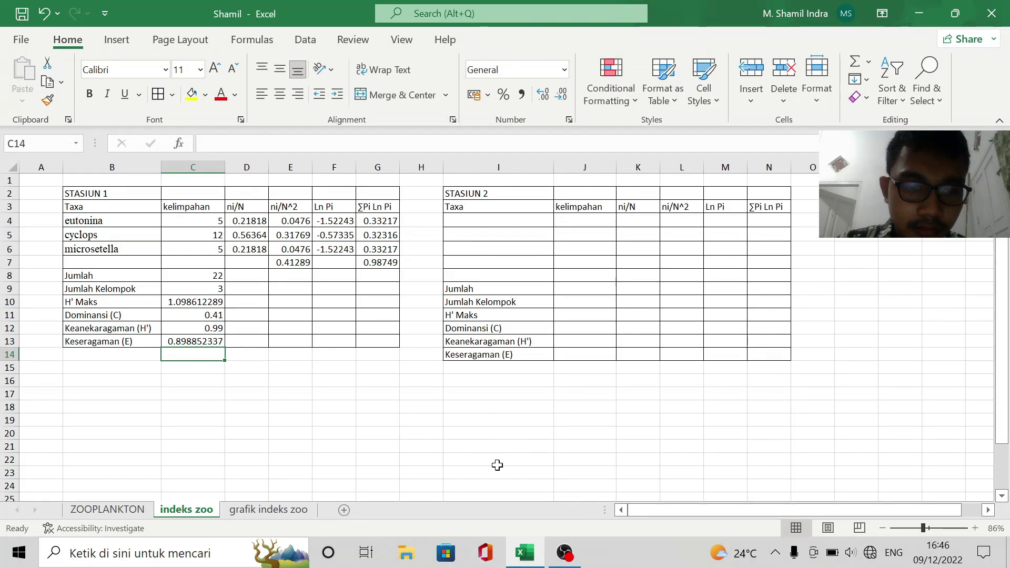
Copy the station 2 genus names from B5:B8 of the ZOOPLANKTON worksheet into the indeks zoo Taxa column, starting at I4
left_click(120, 510)
left_click_drag(65, 226, 67, 256)
key("ctrl+c")
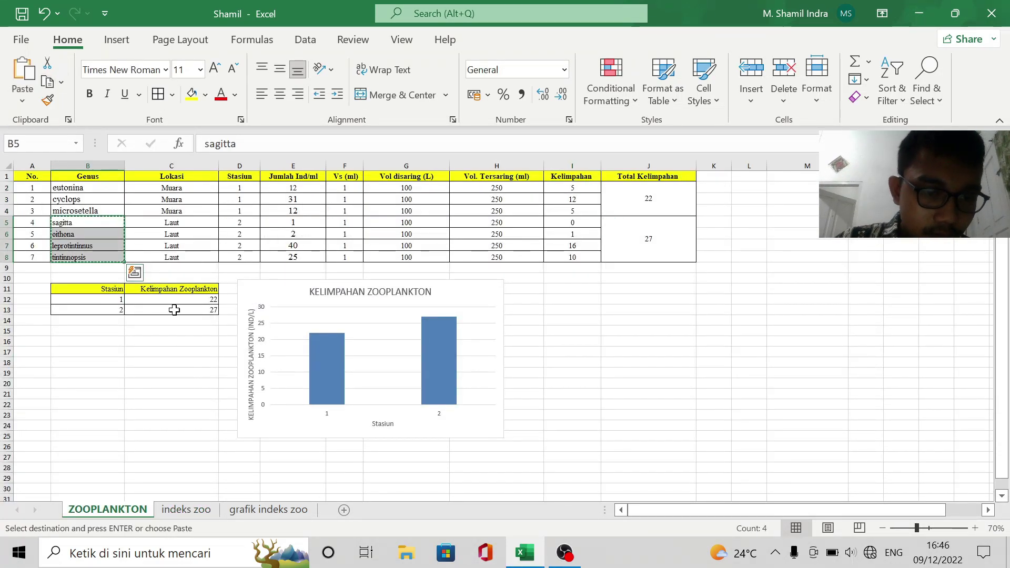
left_click(186, 509)
left_click(464, 222)
left_click(24, 74)
Copy the station 2 Kelimpahan figures from I5:I8 of the ZOOPLANKTON worksheet into indeks zoo J4:J7 as values
left_click(122, 512)
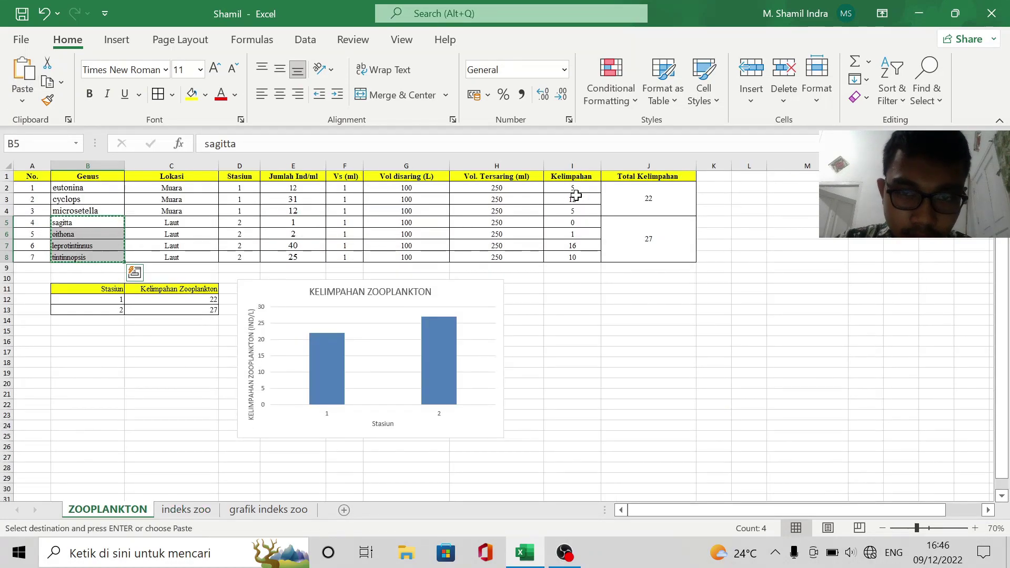
left_click_drag(572, 223, 572, 257)
left_click(47, 83)
left_click(186, 509)
right_click(568, 220)
left_click(636, 185)
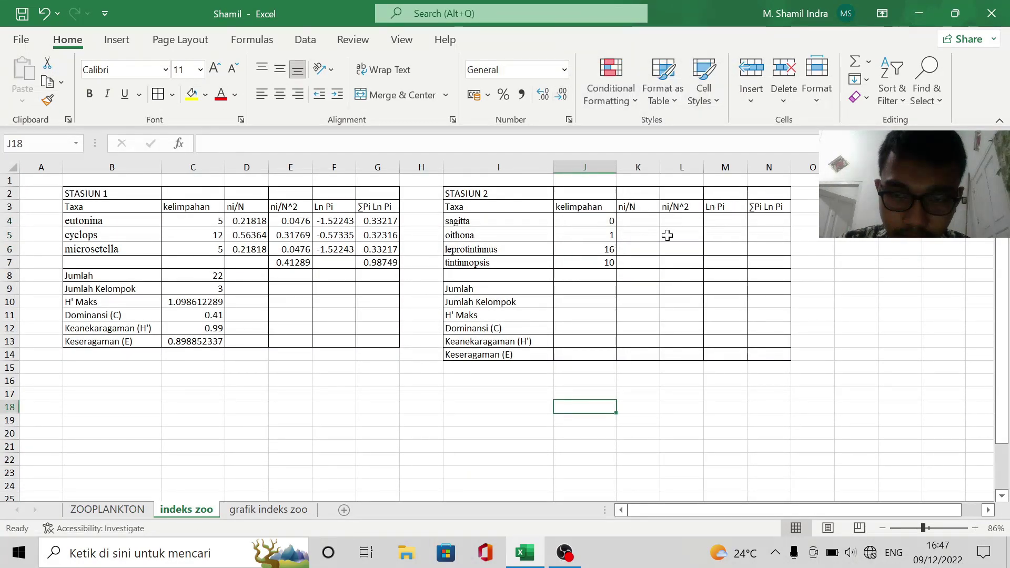
Total the station 2 kelimpahan in J9 with =SUM(J4:J7)
left_click(581, 288)
type("=SUM(")
left_click_drag(605, 221, 605, 263)
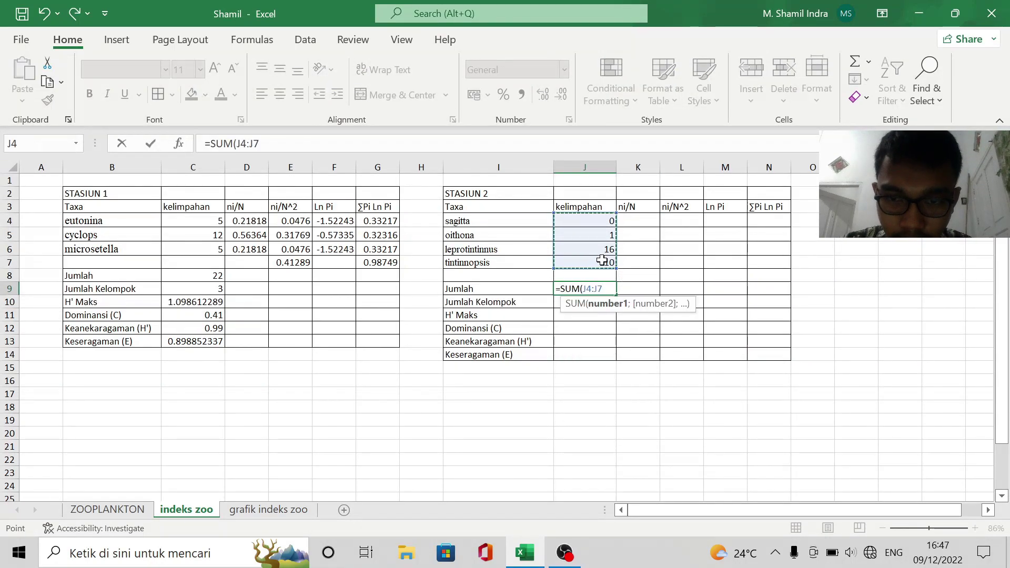
key("Return")
Enter 4 as the station 2 Jumlah Kelompok in J10
left_click(499, 235)
left_click(499, 262)
left_click(605, 301)
type("4")
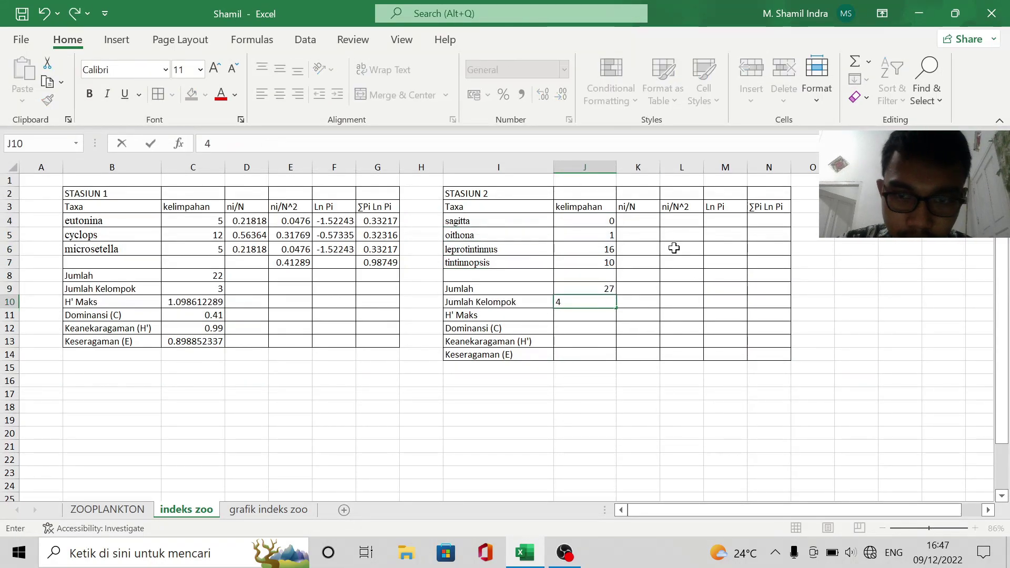
Calculate the station 2 ni/N values by dividing J4 by the fixed total J9 in K4 and filling down to K7
left_click(645, 223)
type("=")
left_click(575, 222)
type("/")
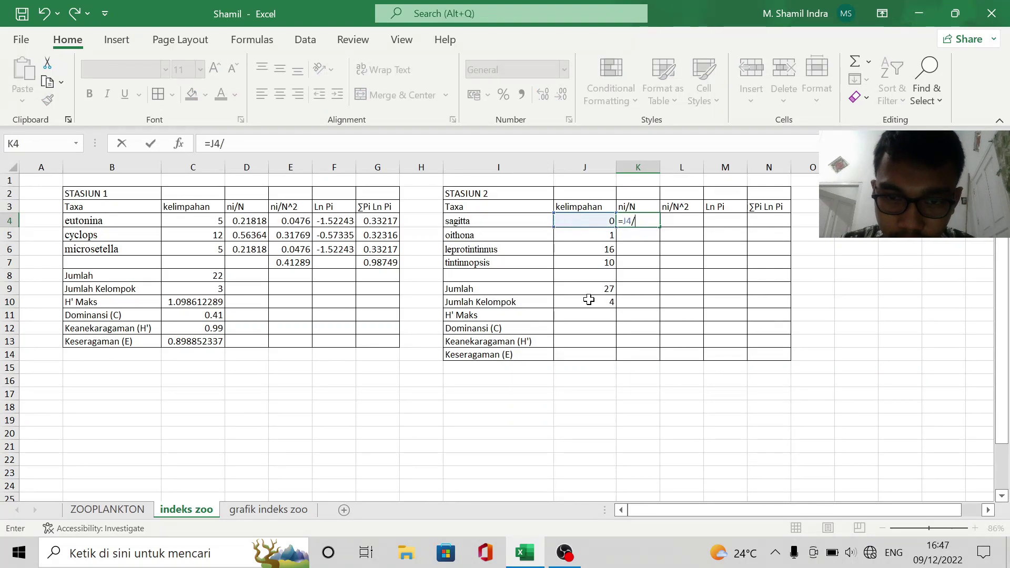
left_click(562, 290)
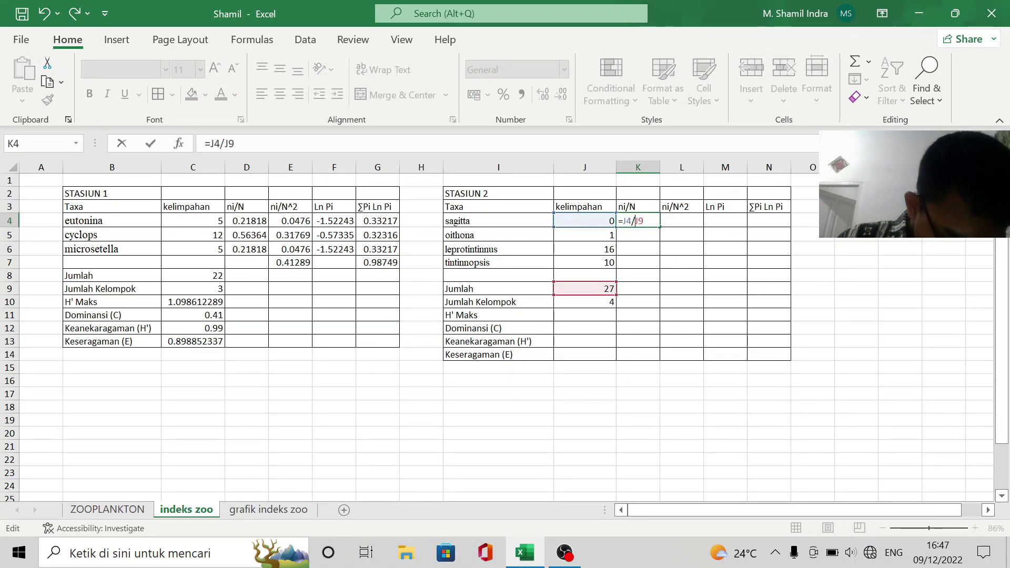
key("Return")
key("Up")
double_click(660, 227)
Calculate the station 2 ni/N^2 values by entering =K4^2 in L4 and filling it down to L7
left_click(682, 221)
type("=")
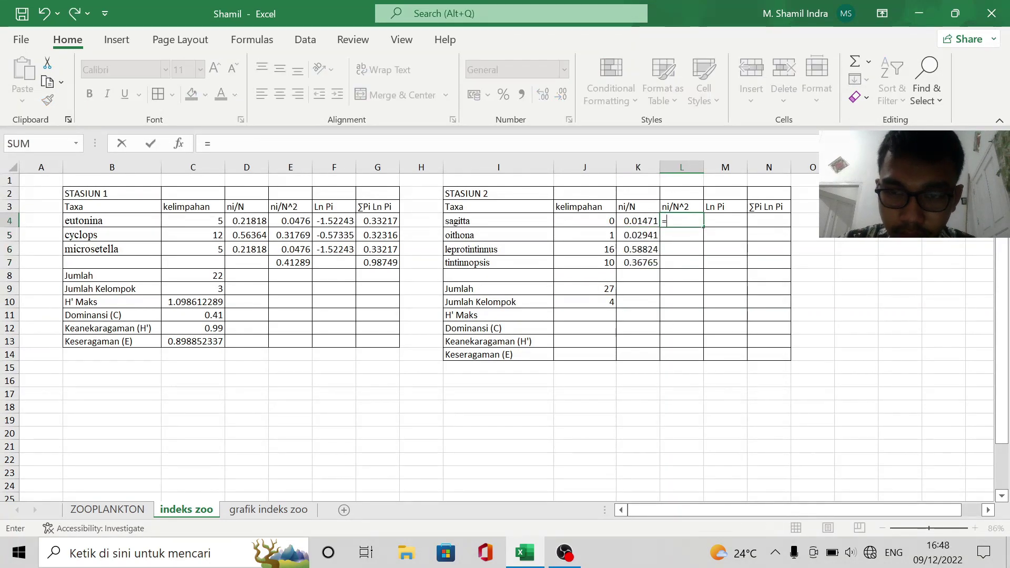
left_click(640, 221)
type("^2")
key("Return")
left_click(678, 220)
left_click_drag(703, 227, 703, 270)
Calculate the station 2 Ln Pi values by entering =LN(K4) in M4 and filling it down to M7
left_click(726, 221)
type("=")
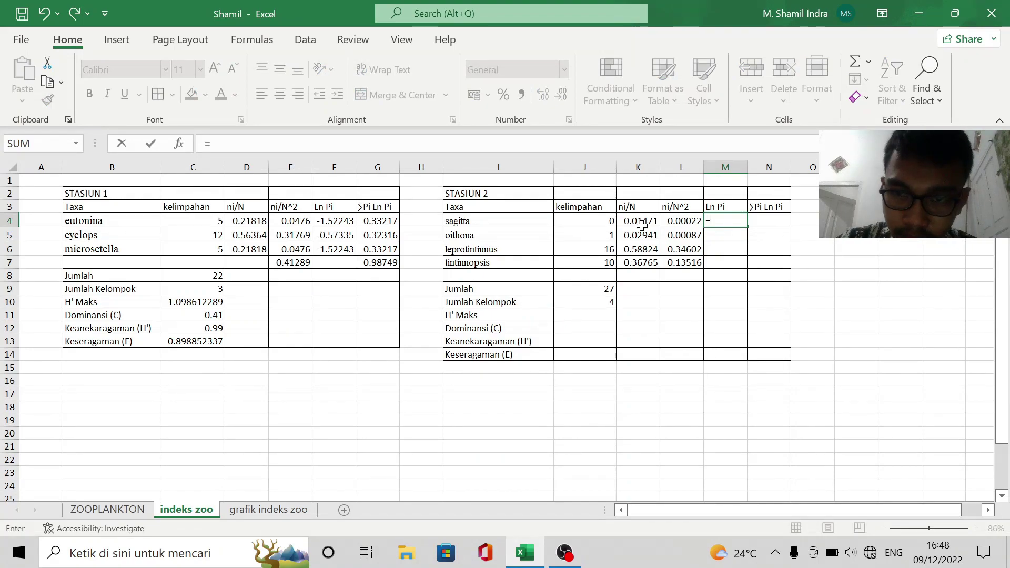
type("ln(")
left_click(635, 221)
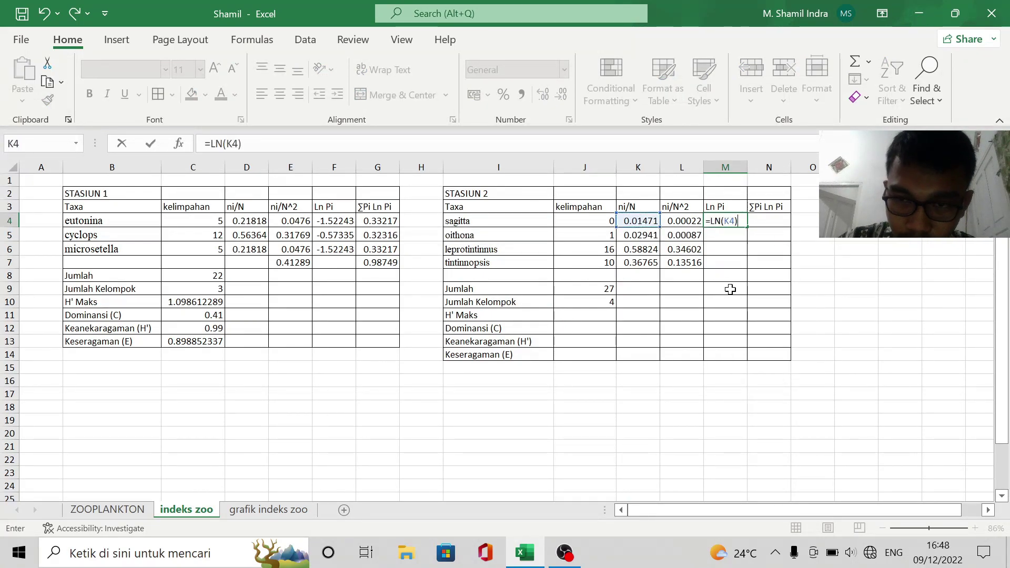
key("Return")
left_click(719, 223)
double_click(747, 228)
Calculate the station 2 ∑Pi Ln Pi values by entering =-K4*M4 in N4 and filling it down to N7
left_click(766, 221)
type("=-")
key("Left")
key("Left")
key("Left")
type("*")
left_click(725, 222)
key("Return")
left_click(768, 220)
left_click_drag(791, 227, 792, 267)
left_click(777, 221)
left_click(842, 262)
Total the station 2 ni/N^2 values in L8 with =SUM(L4:L7)
left_click(681, 276)
type("=SUM(")
left_click_drag(680, 220, 681, 262)
key("Return")
Total the station 2 ∑Pi Ln Pi values in N8 with =SUM(N4:N7)
left_click(769, 276)
type("=SUM(")
left_click_drag(769, 221, 772, 263)
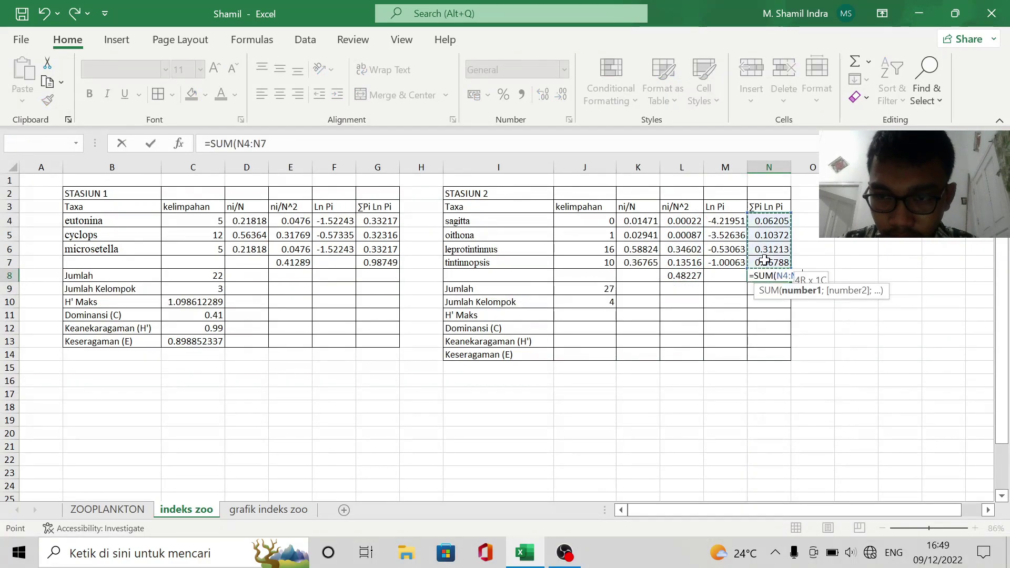
key("Return")
Calculate the station 2 H' Maks value in J11 with =LN(J10)
left_click(584, 314)
type("=")
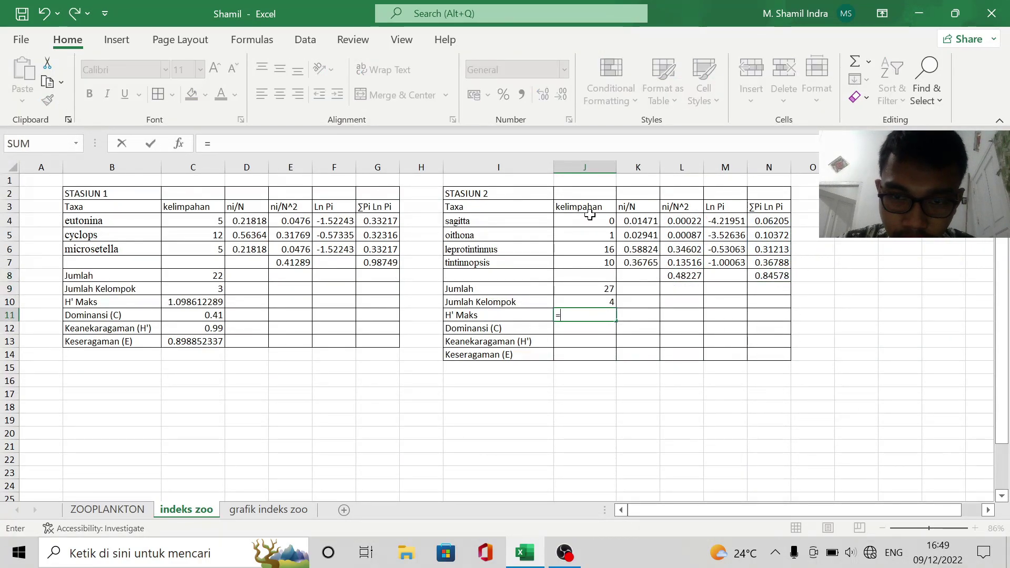
left_click(588, 221)
key("BackSpace")
key("BackSpace")
type("LN(")
left_click(592, 302)
type(")")
key("Return")
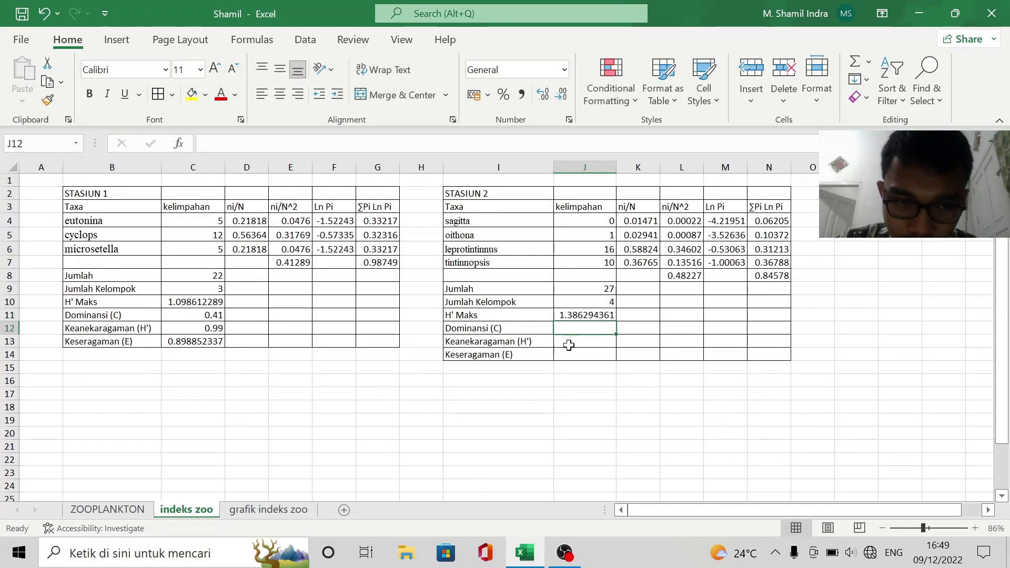
Copy the station 2 ni/N^2 total from L8 into Dominansi (C) cell J12 as a value with two decimal places
left_click(682, 275)
left_click(48, 81)
right_click(565, 326)
left_click(612, 169)
left_click(561, 94)
left_click(562, 94)
left_click(562, 95)
left_click(561, 95)
left_click(561, 95)
left_click(562, 95)
left_click(562, 97)
Copy the station 2 ∑Pi Ln Pi total from N8 into Keanekaragaman (H') cell J13 as a value with two decimal places
left_click(769, 275)
key("ctrl+c")
left_click(592, 339)
right_click(592, 337)
left_click(639, 181)
left_click(562, 95)
left_click(562, 95)
left_click(562, 95)
left_click(562, 95)
left_click(562, 95)
Calculate the station 2 Keseragaman (E) value in J14 with =J13/J11
left_click(570, 356)
type("=")
left_click(595, 341)
type("/")
left_click(579, 315)
key("Return")
left_click(681, 433)
Copy the station 1 Dominansi (C) result from indeks zoo C11 into grafik indeks zoo cell B3 as a value
key("ctrl+Page_Down")
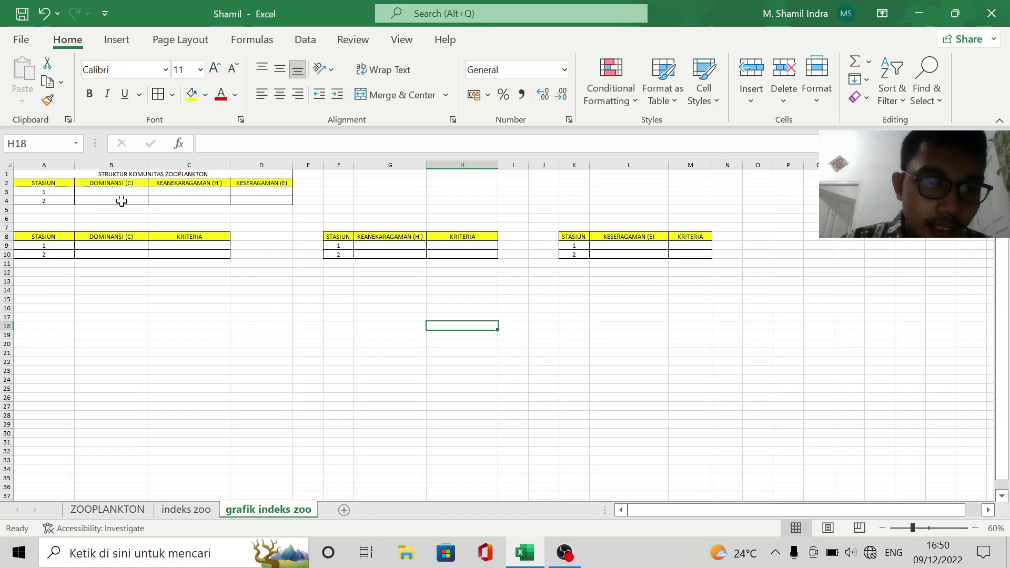
left_click(185, 510)
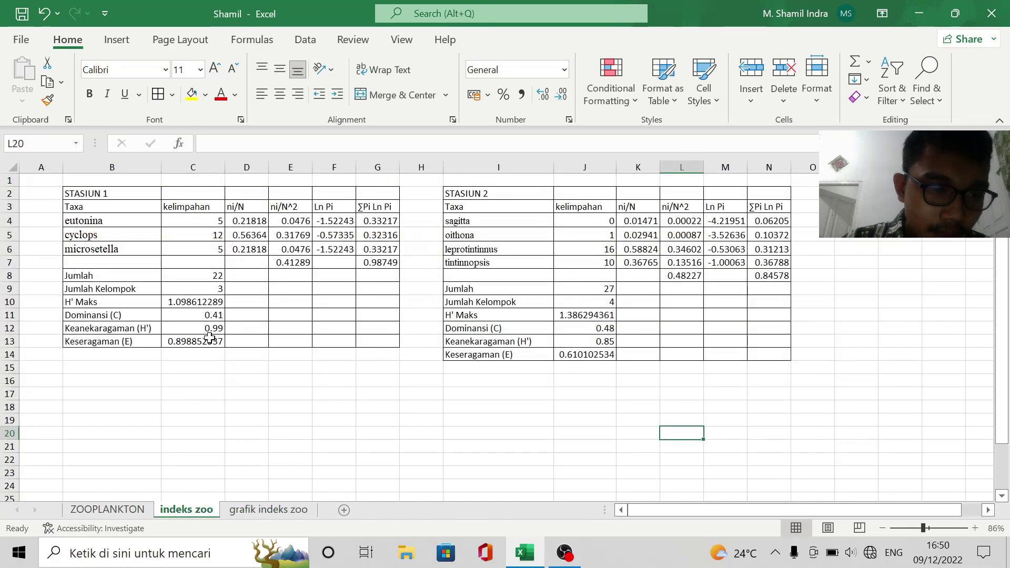
left_click(197, 315)
right_click(198, 316)
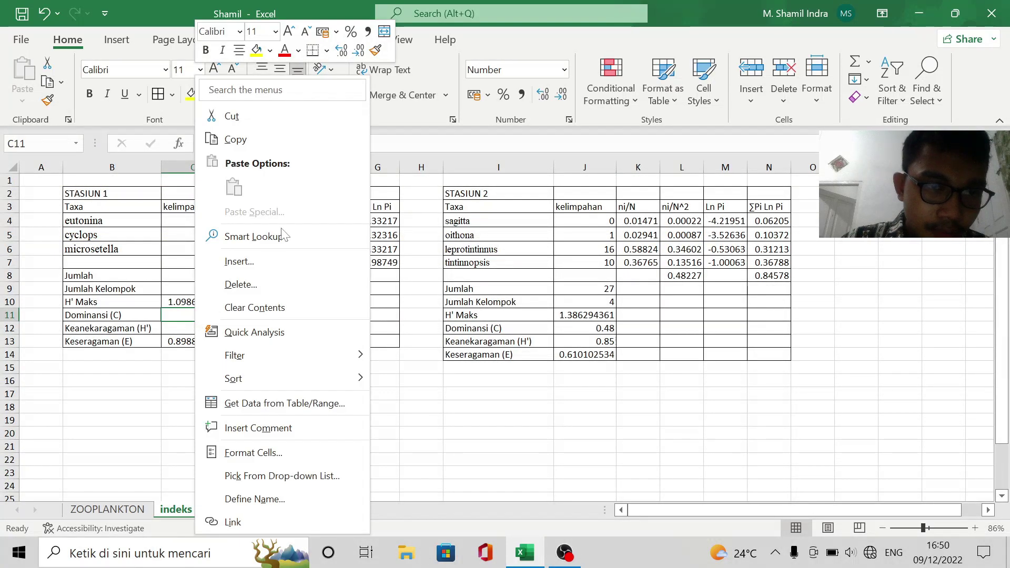
left_click(248, 139)
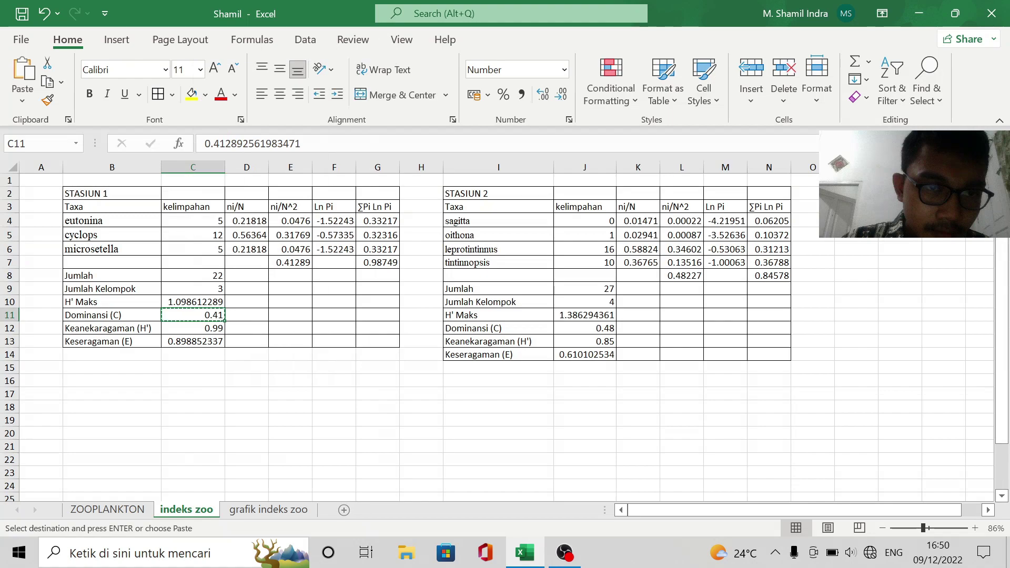
left_click(294, 510)
left_click(102, 190)
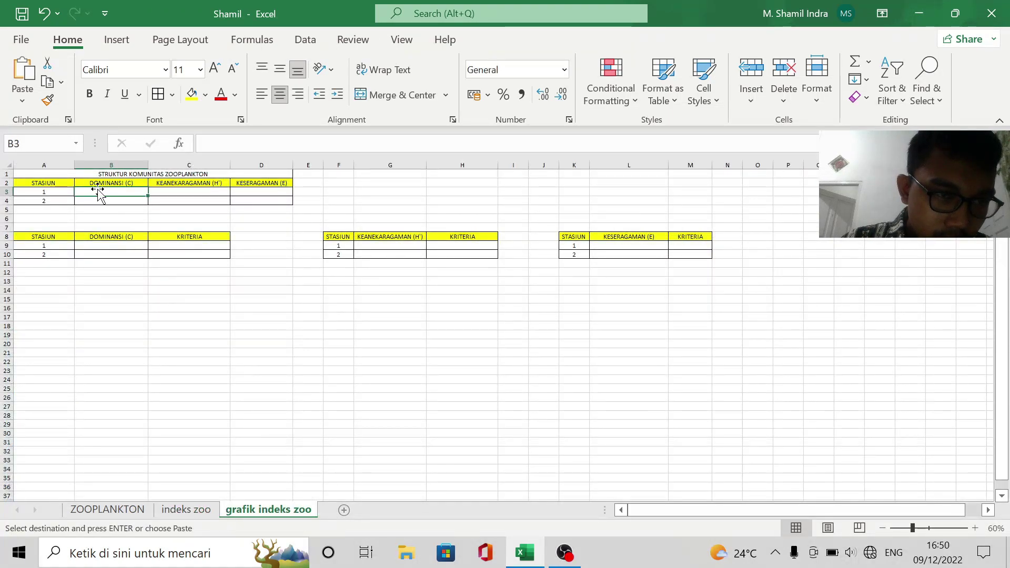
right_click(99, 191)
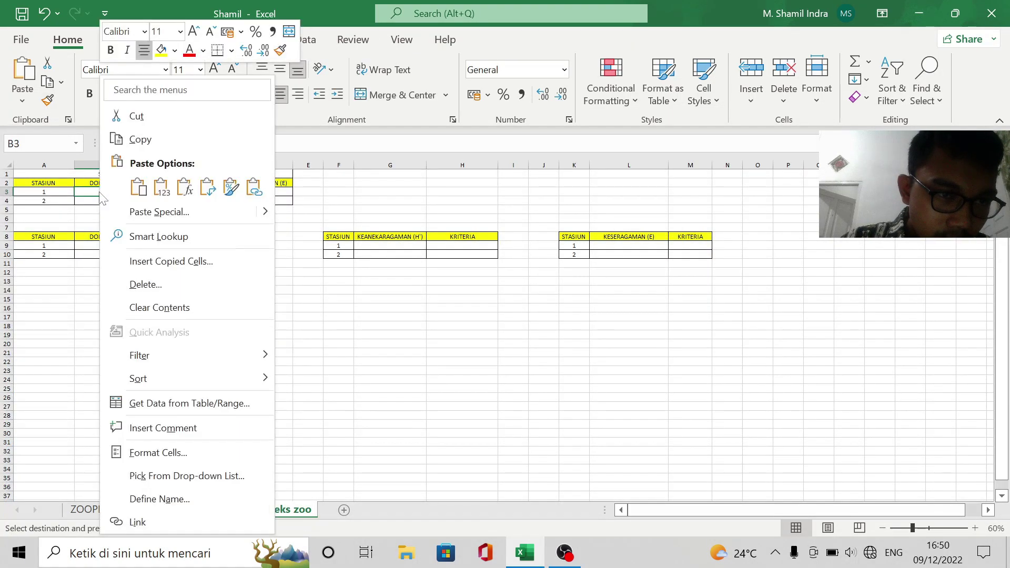
left_click(160, 191)
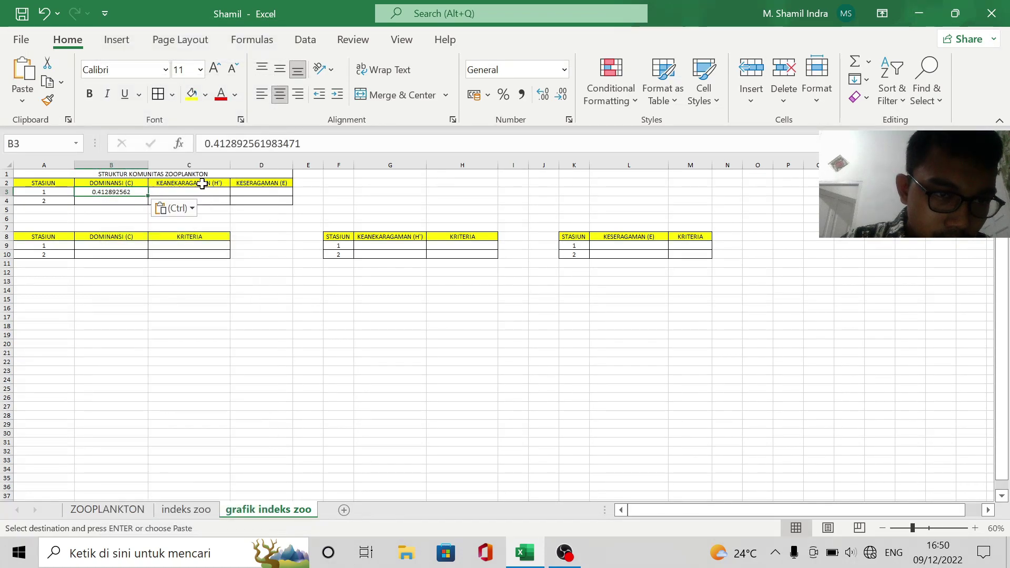
Format the station 1 Dominansi (C) value in B3 to two decimal places
left_click(567, 100)
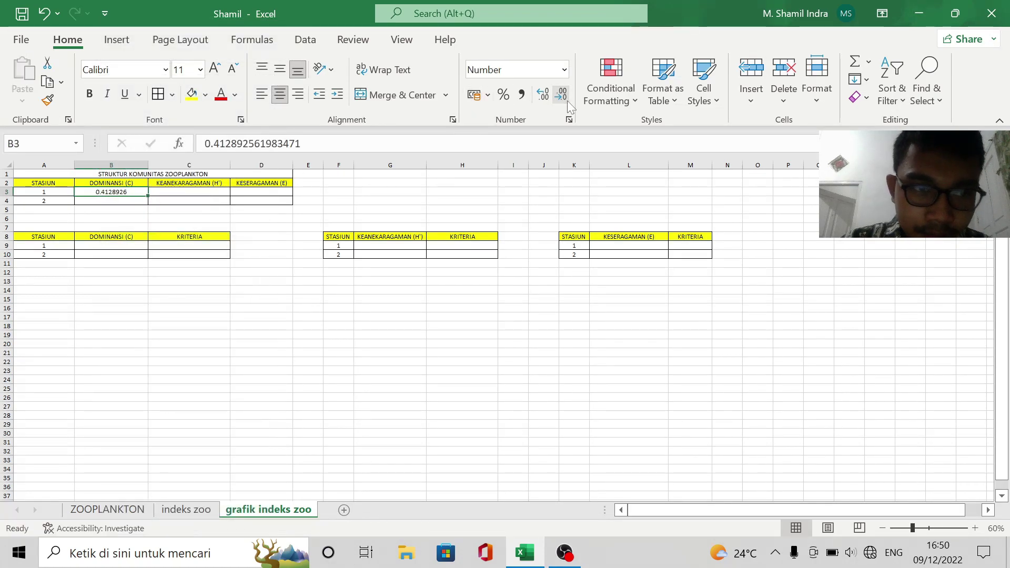
left_click(567, 100)
left_click(567, 100)
left_click(567, 100)
left_click(567, 100)
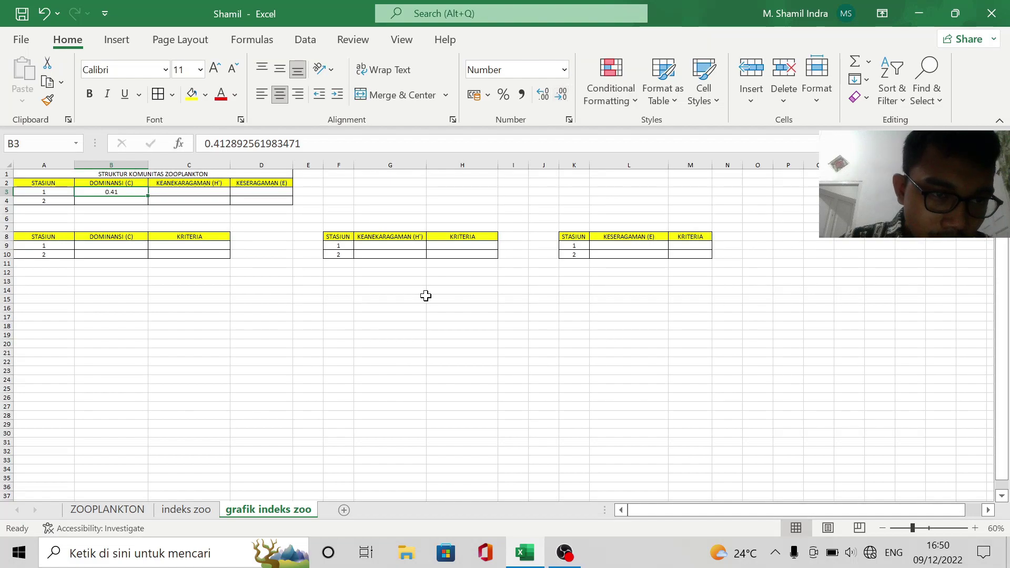
Copy the station 1 Keanekaragaman (H') result from indeks zoo C12 into grafik indeks zoo cell C3 as a value
left_click(184, 510)
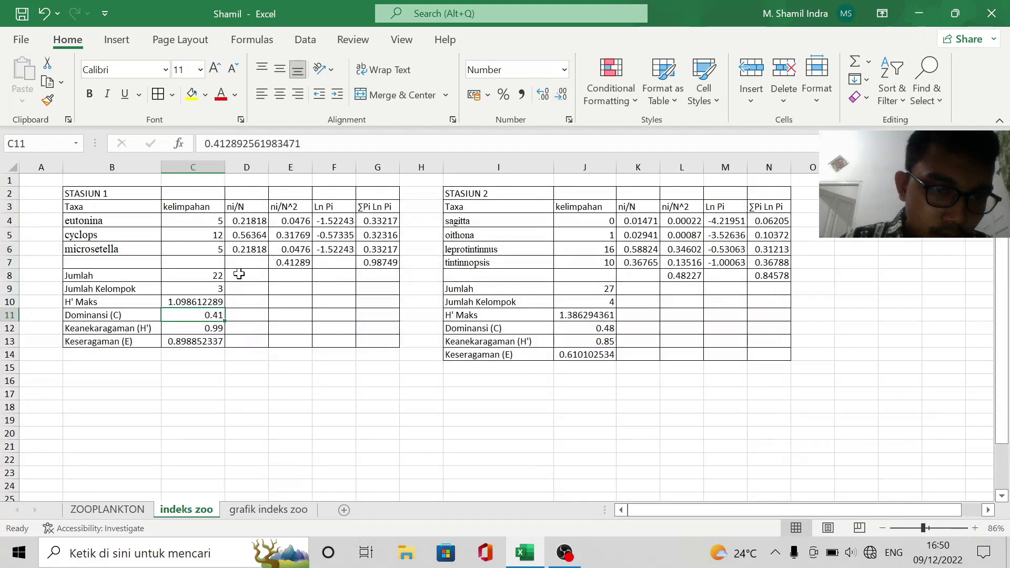
left_click(196, 328)
right_click(198, 329)
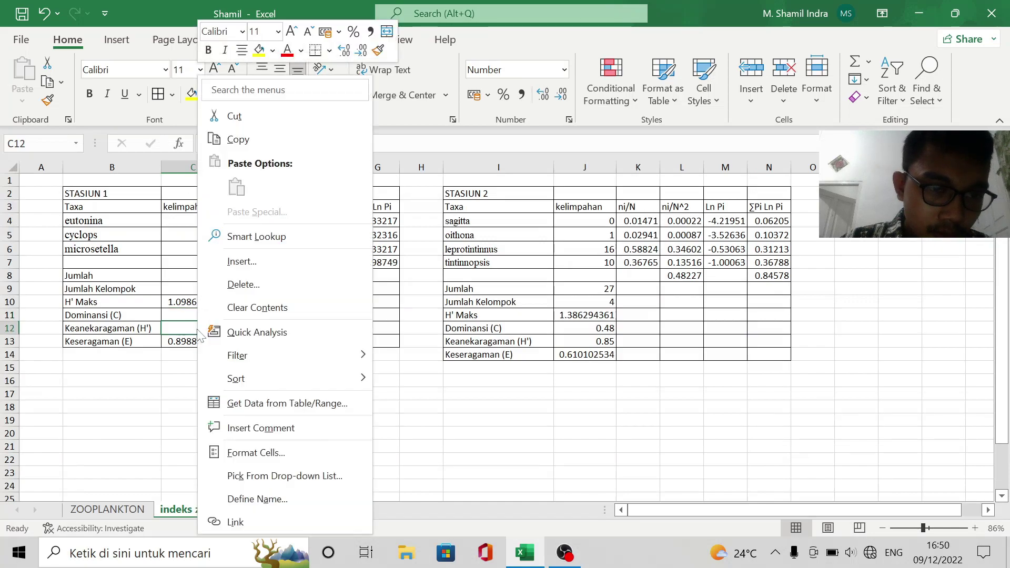
left_click(234, 138)
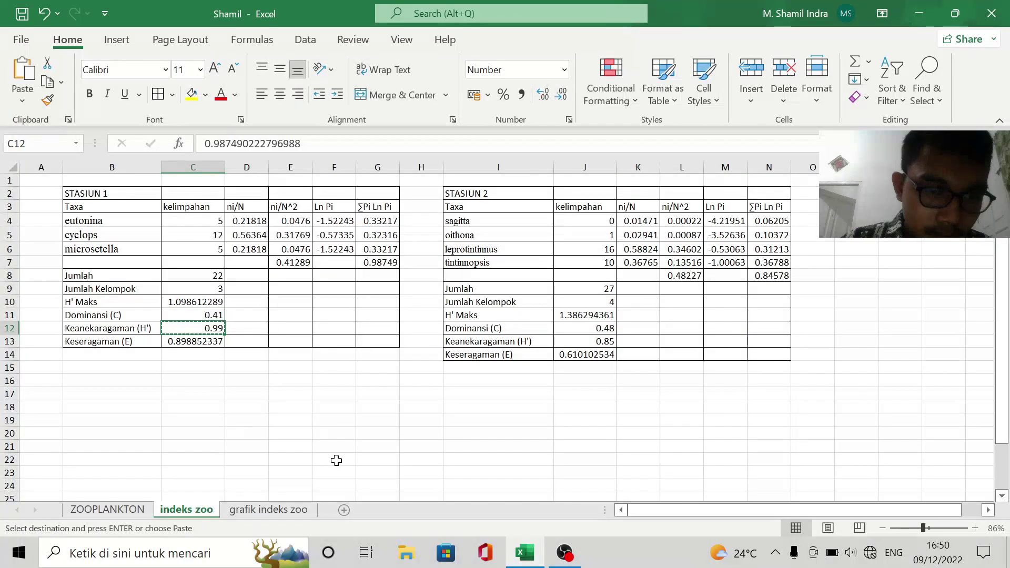
left_click(268, 509)
left_click(174, 192)
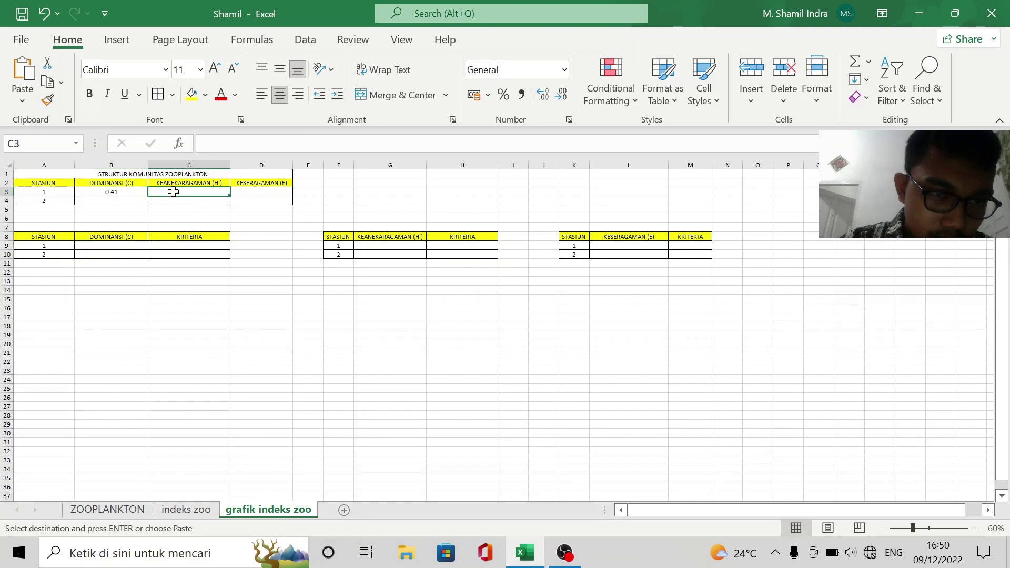
right_click(174, 194)
left_click(248, 191)
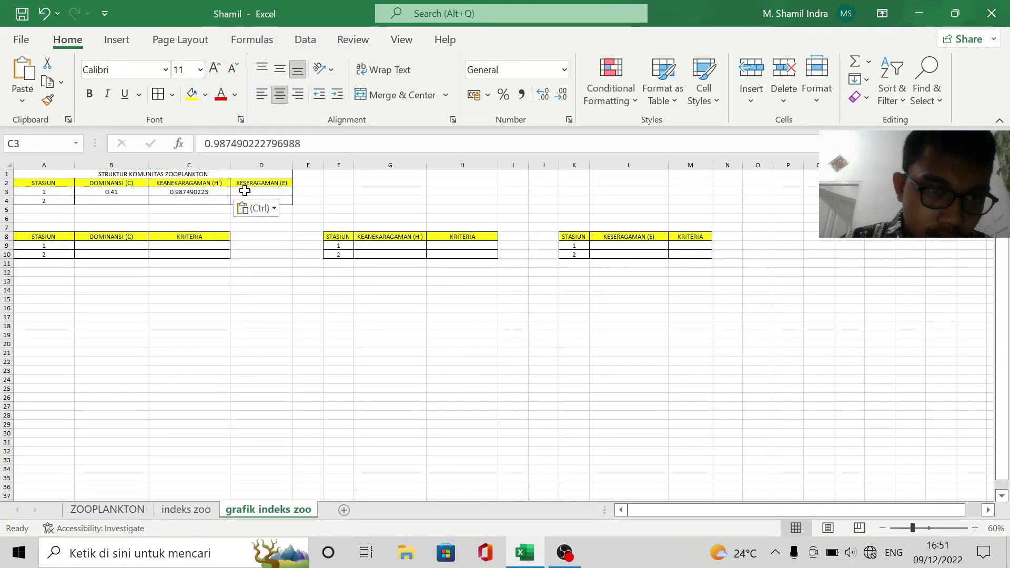
Format the station 1 Keanekaragaman (H') value in C3 to two decimal places
left_click(561, 94)
left_click(560, 95)
left_click(561, 95)
left_click(560, 97)
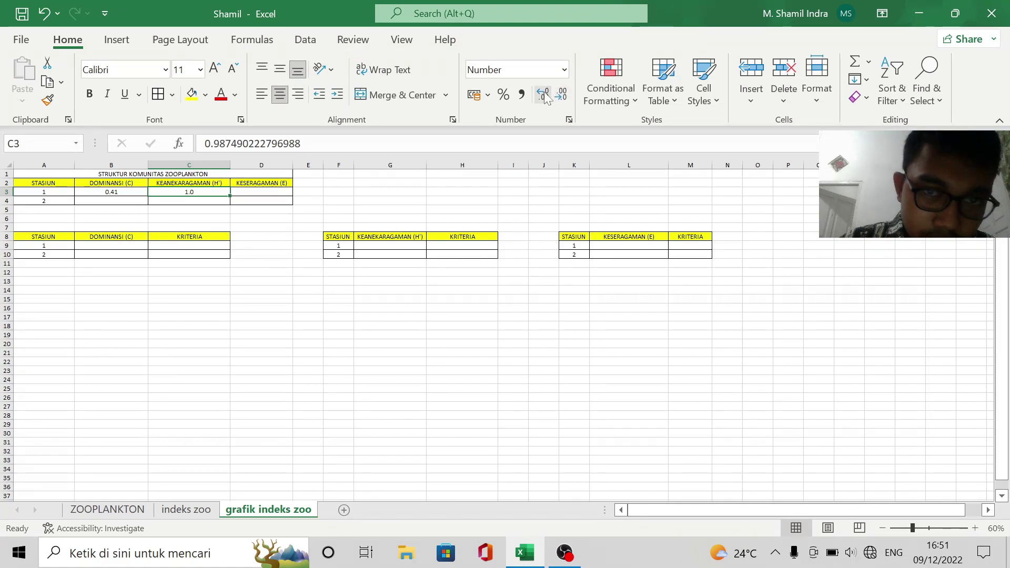
left_click(544, 94)
Copy the station 1 Keseragaman (E) result from indeks zoo C13 into grafik indeks zoo cell D3 as a value
left_click(247, 195)
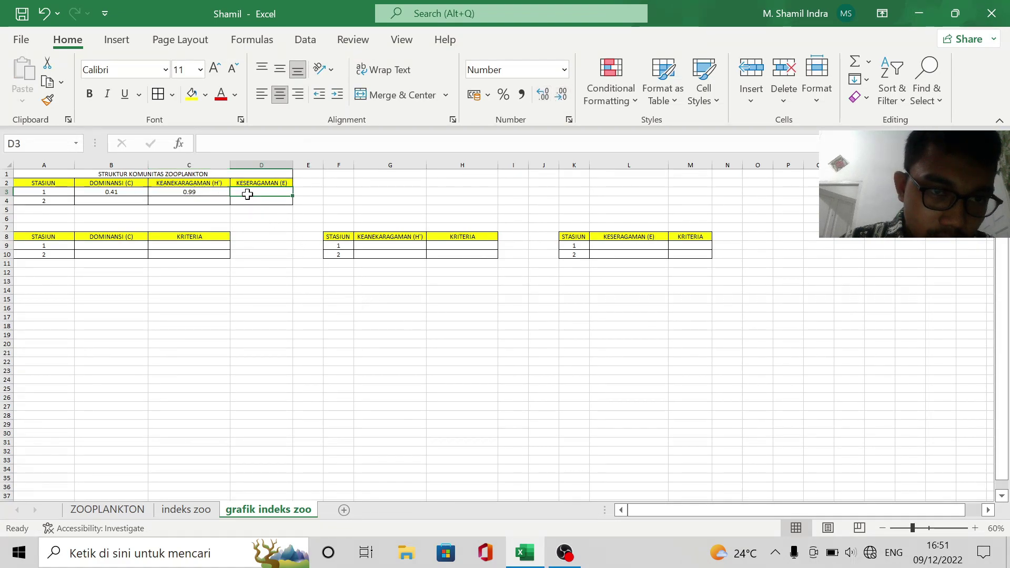
left_click(186, 509)
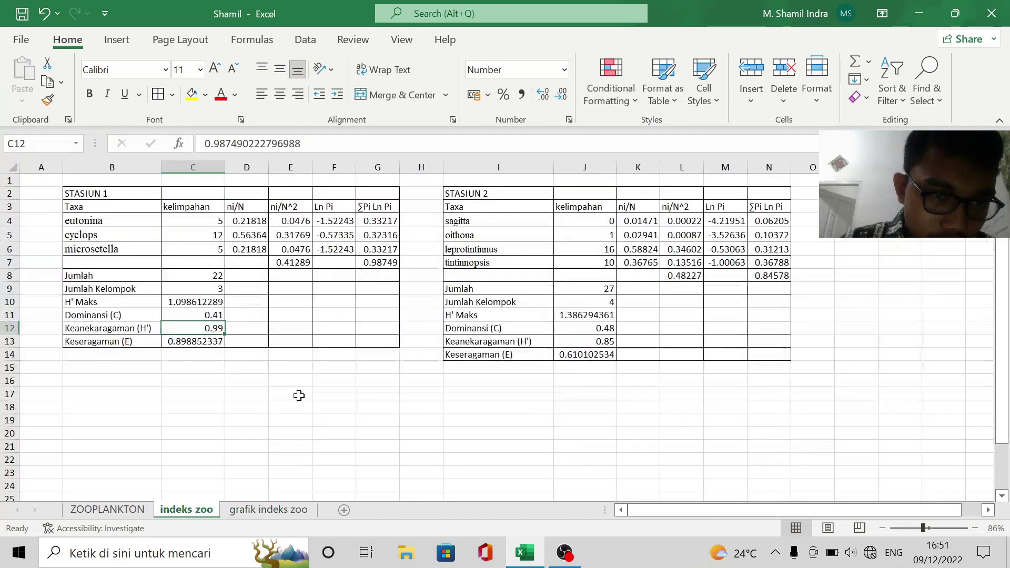
left_click(202, 343)
right_click(202, 343)
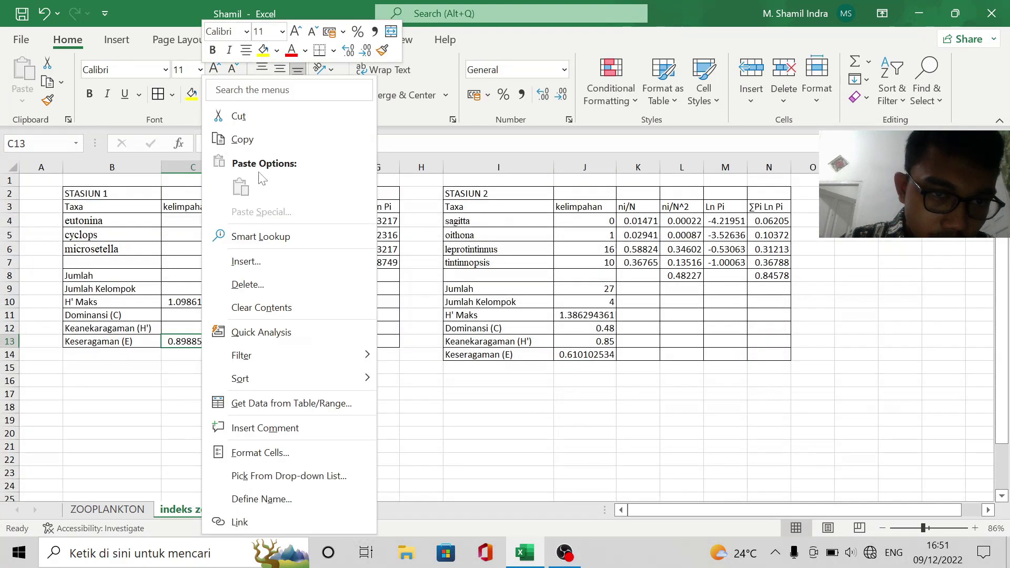
left_click(247, 139)
left_click(278, 510)
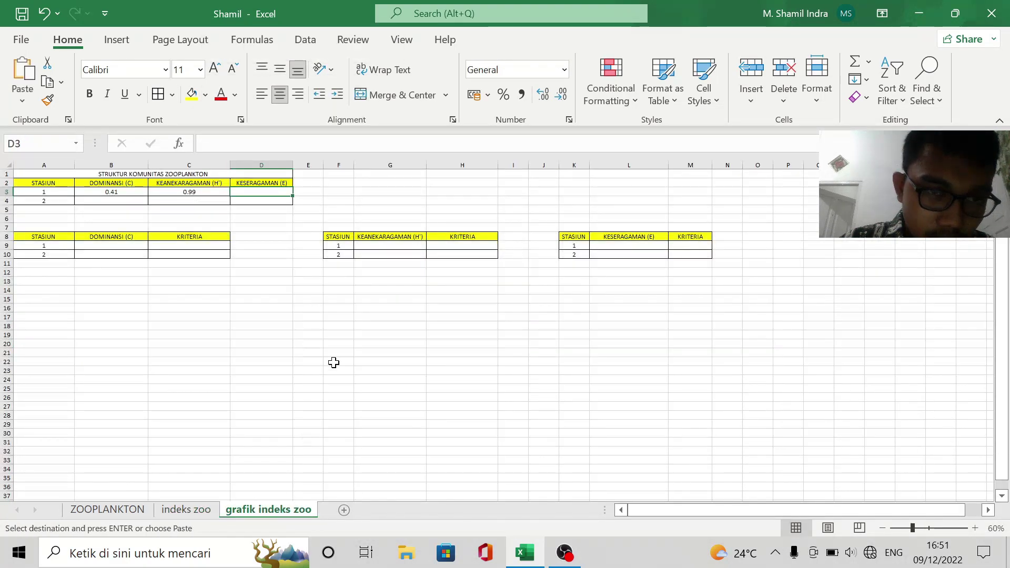
right_click(248, 193)
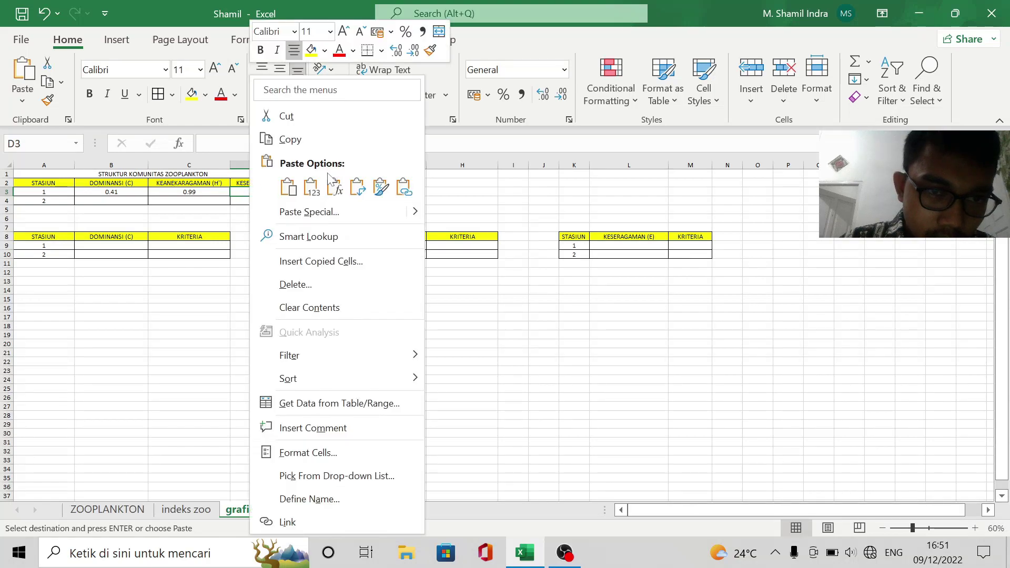
left_click(311, 187)
Format the station 1 Keseragaman (E) value in D3 to two decimal places
left_click(561, 95)
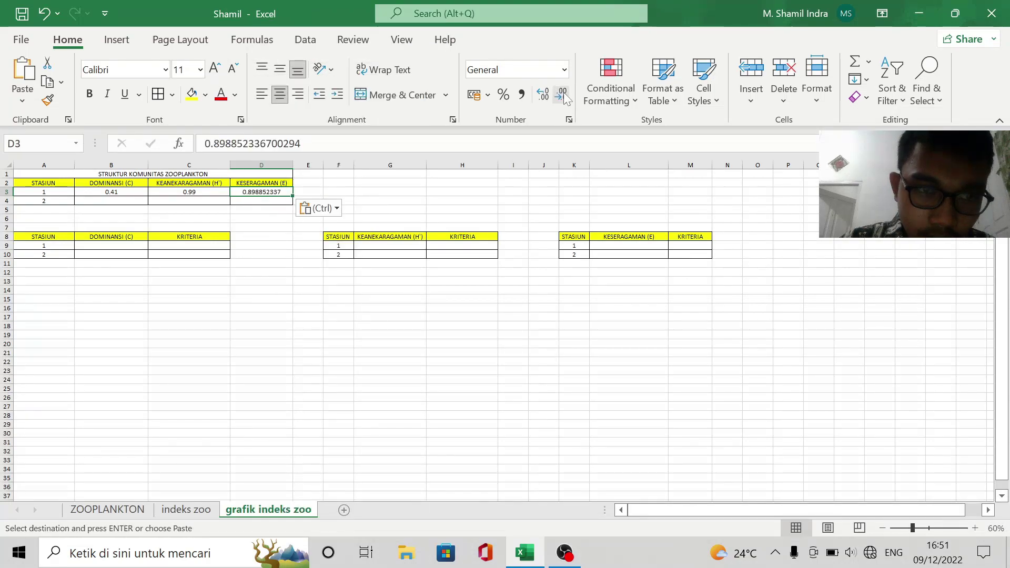
left_click(560, 95)
left_click(562, 95)
left_click(562, 95)
left_click(562, 95)
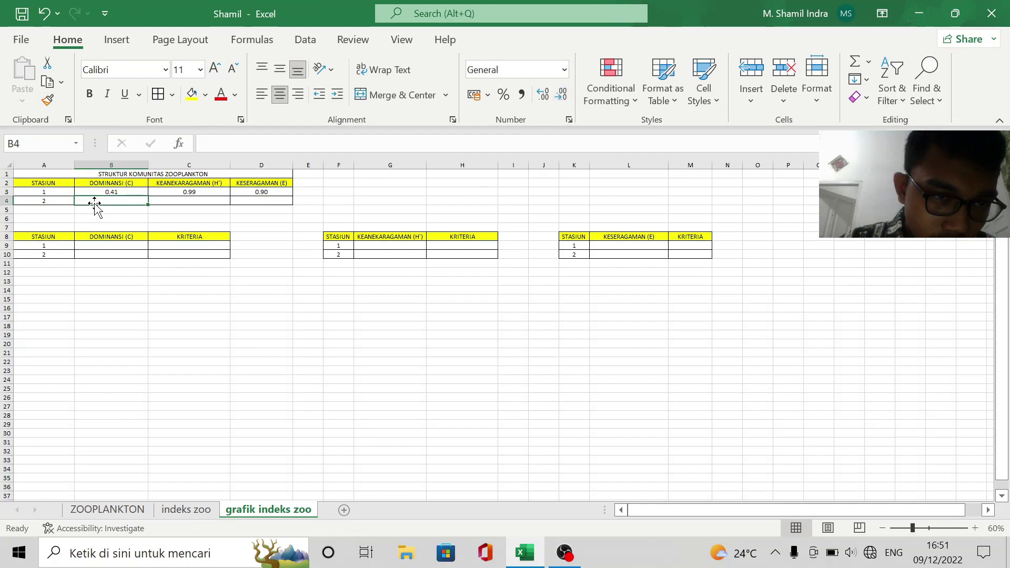
Copy the station 2 Dominansi (C) result from indeks zoo J12 into grafik indeks zoo cell B4 as a value
left_click(209, 510)
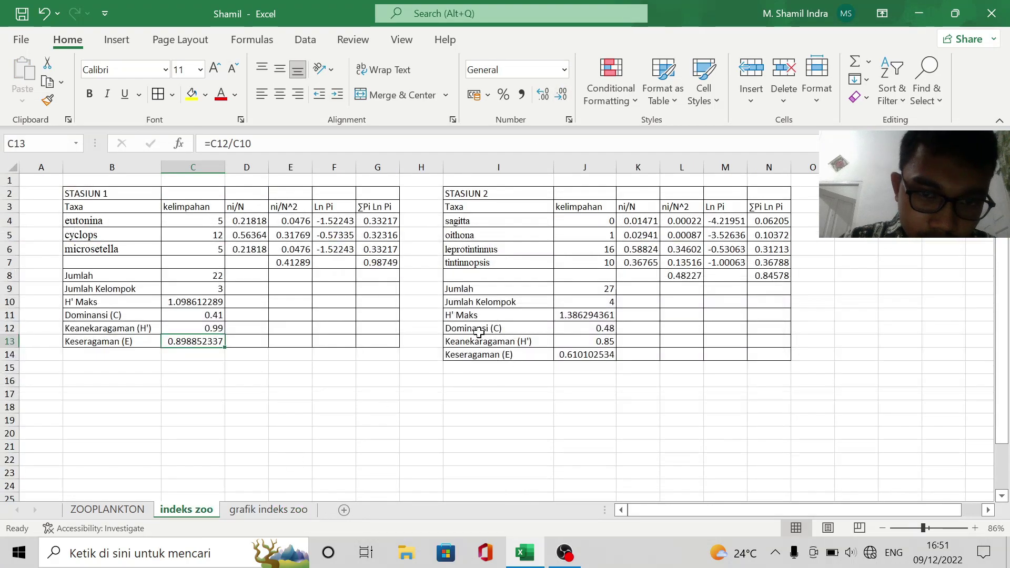
left_click(568, 331)
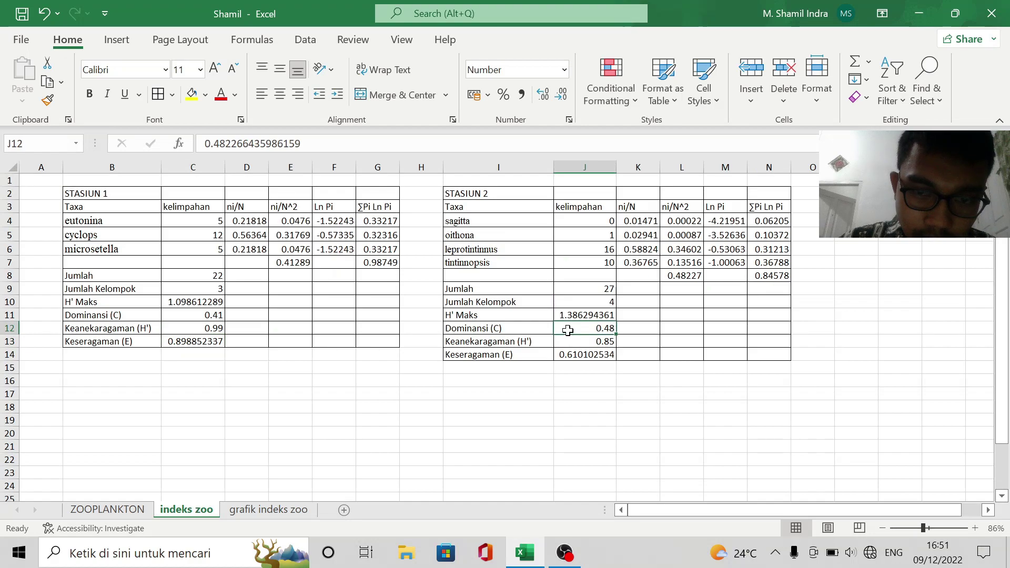
right_click(568, 330)
left_click(591, 137)
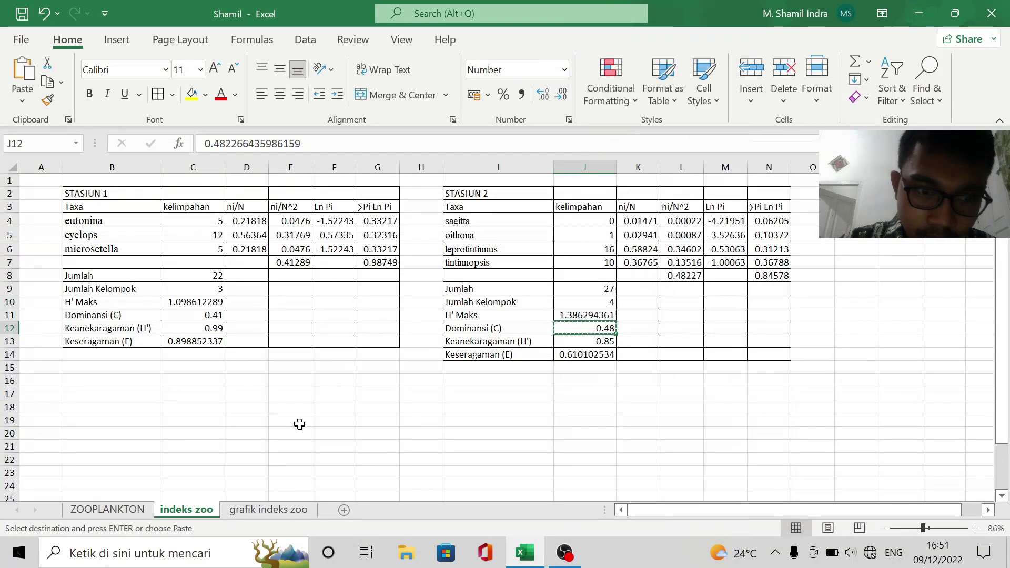
left_click(279, 511)
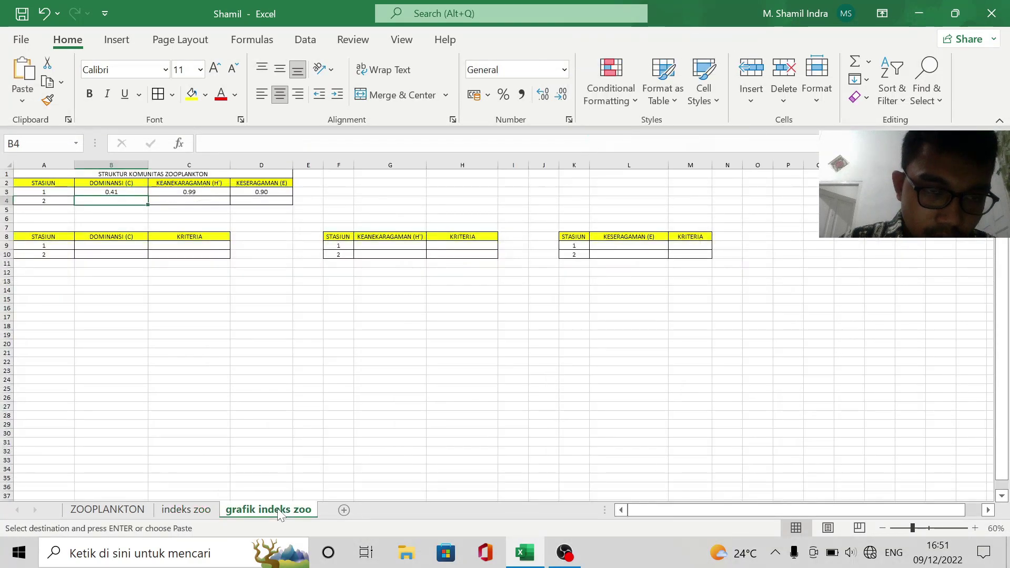
right_click(135, 200)
left_click(199, 192)
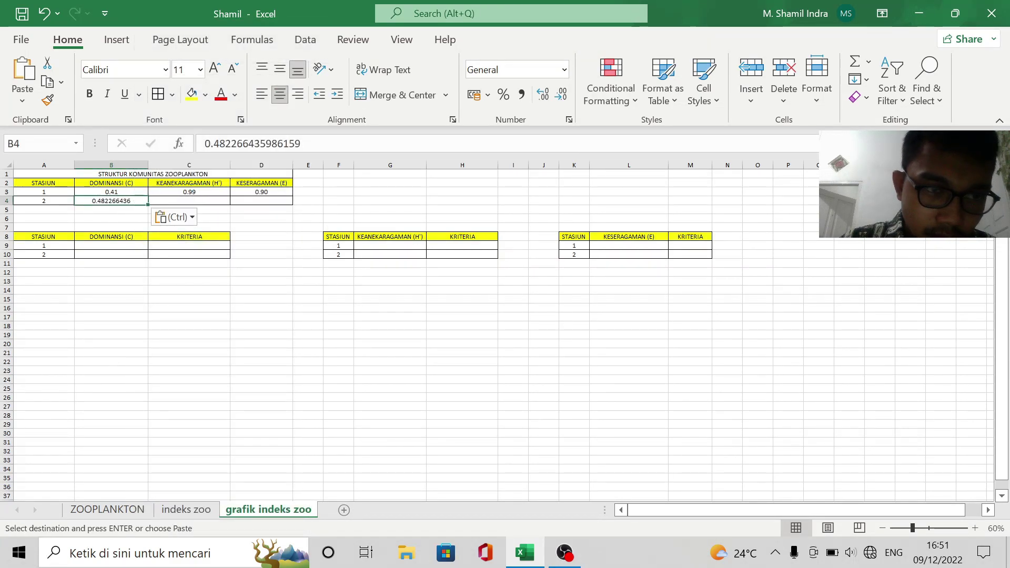
Format the station 2 Dominansi (C) value in B4 to two decimal places
left_click(561, 95)
left_click(561, 96)
left_click(561, 95)
left_click(561, 95)
left_click(561, 95)
left_click(561, 95)
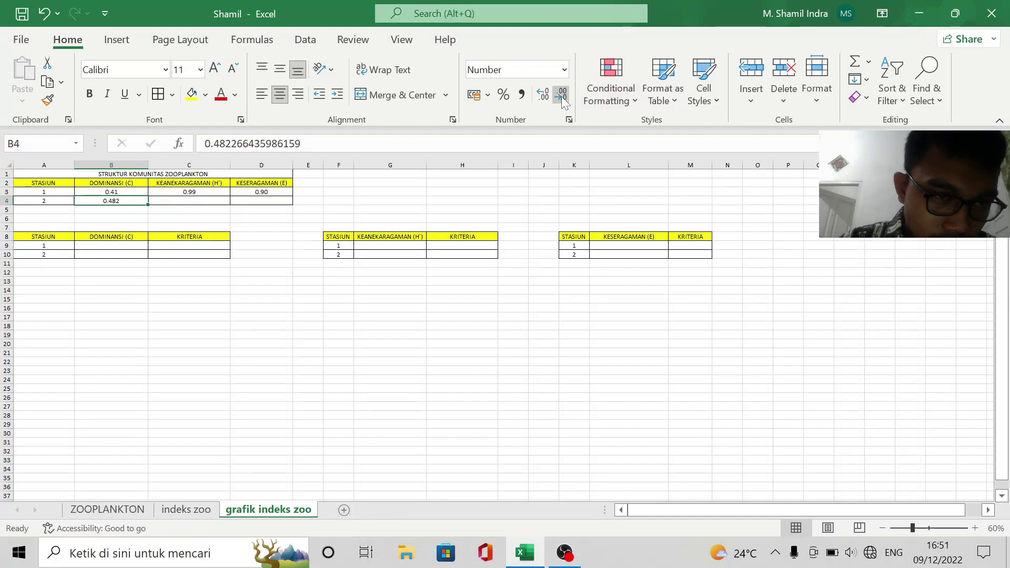
Copy the station 2 Keanekaragaman (H') result from indeks zoo J13 into grafik indeks zoo cell C4 as a value
left_click(208, 509)
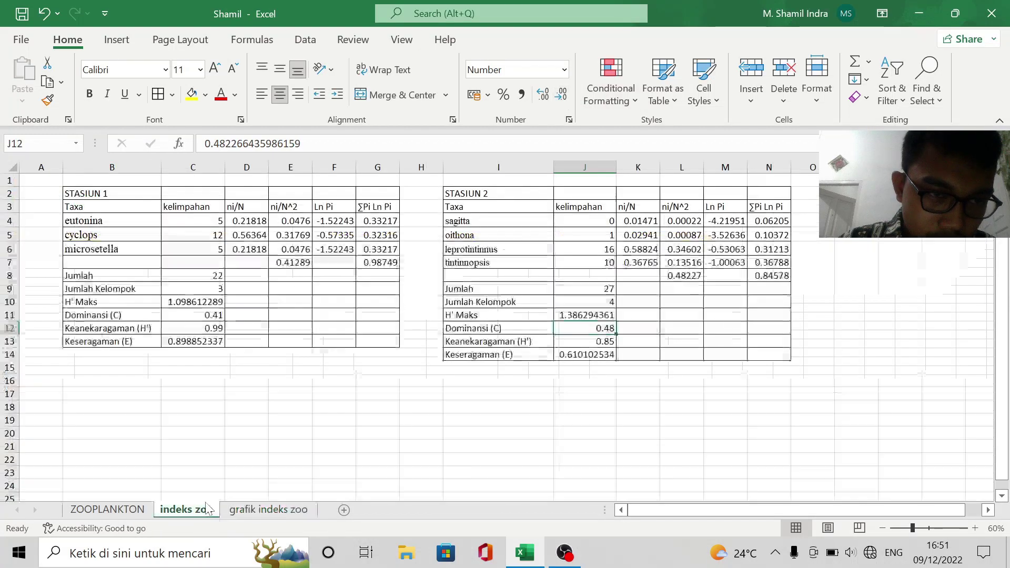
right_click(569, 343)
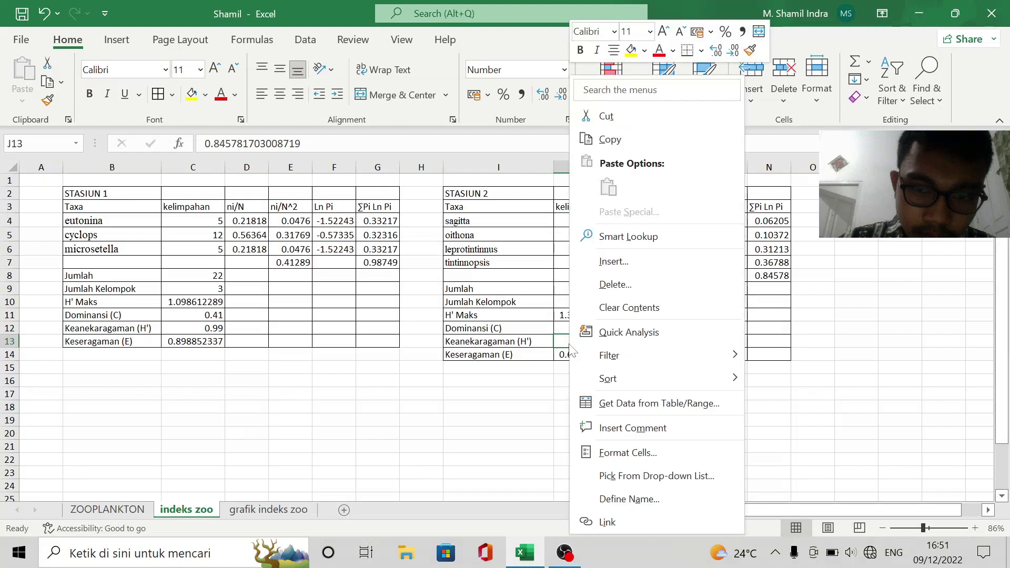
left_click(587, 142)
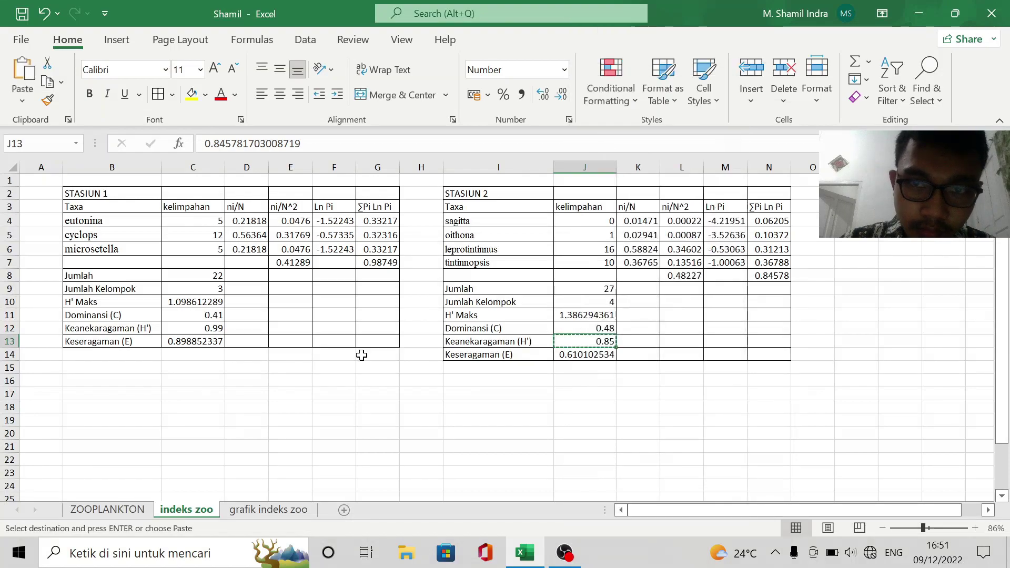
left_click(268, 509)
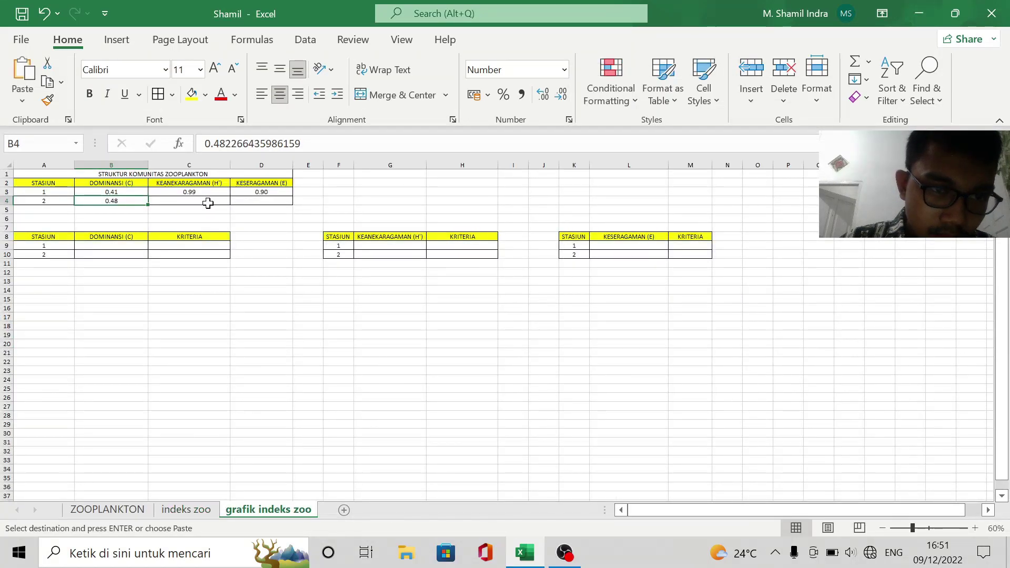
left_click(207, 201)
right_click(208, 202)
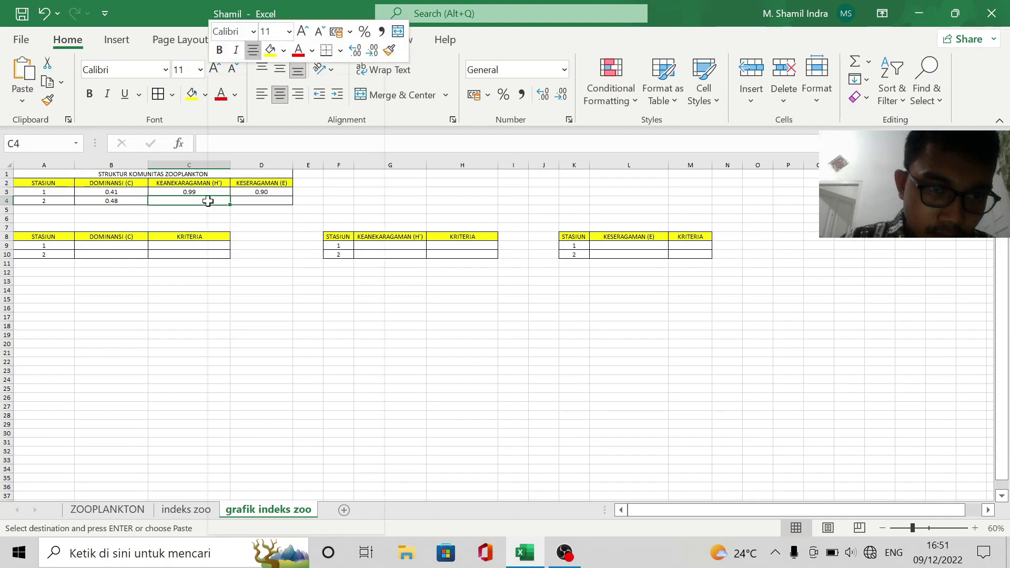
left_click(270, 188)
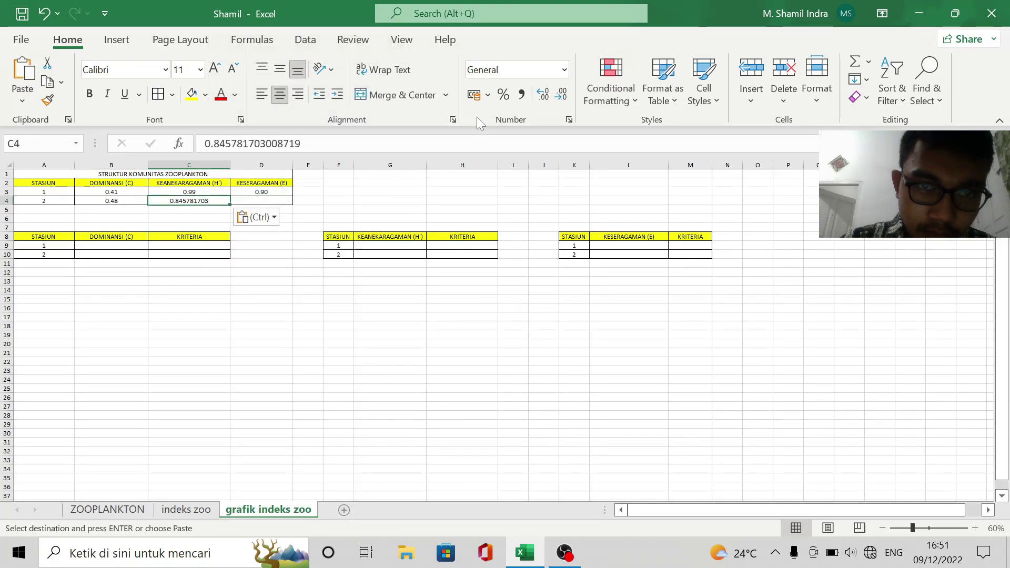
Format the station 2 Keanekaragaman (H') value in C4 to two decimal places
left_click(561, 94)
left_click(561, 95)
left_click(560, 94)
left_click(560, 95)
left_click(561, 95)
left_click(560, 94)
left_click(560, 94)
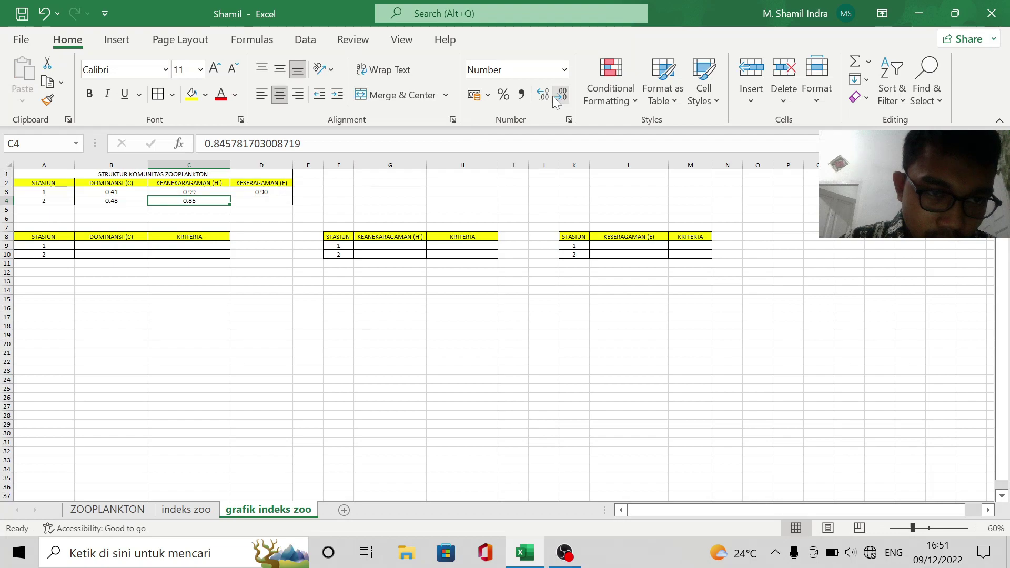
Copy the station 2 Keseragaman (E) result from indeks zoo J14 into grafik indeks zoo D4 as a value with two decimal places
left_click(204, 511)
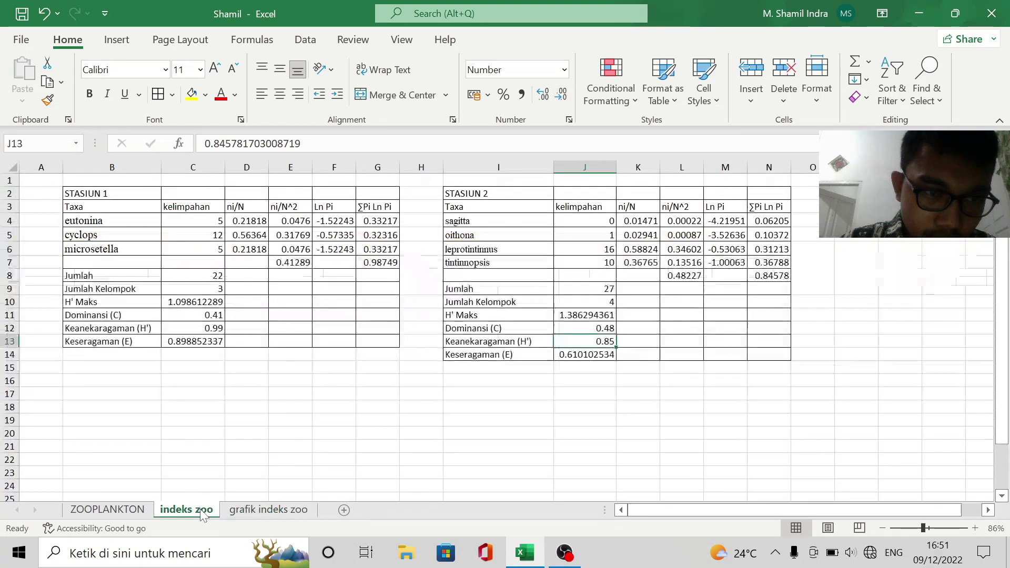
left_click(600, 358)
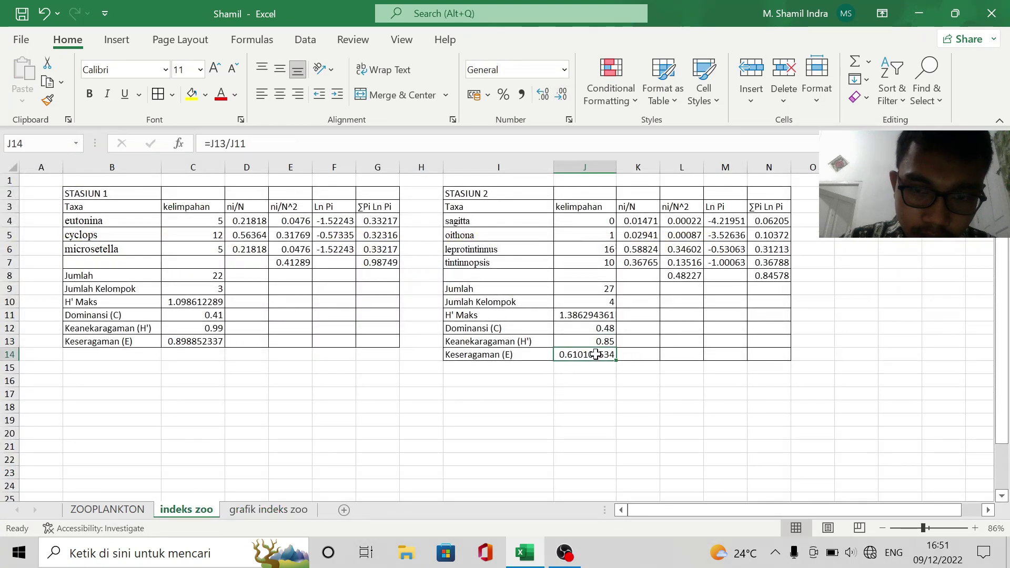
right_click(596, 355)
left_click(644, 138)
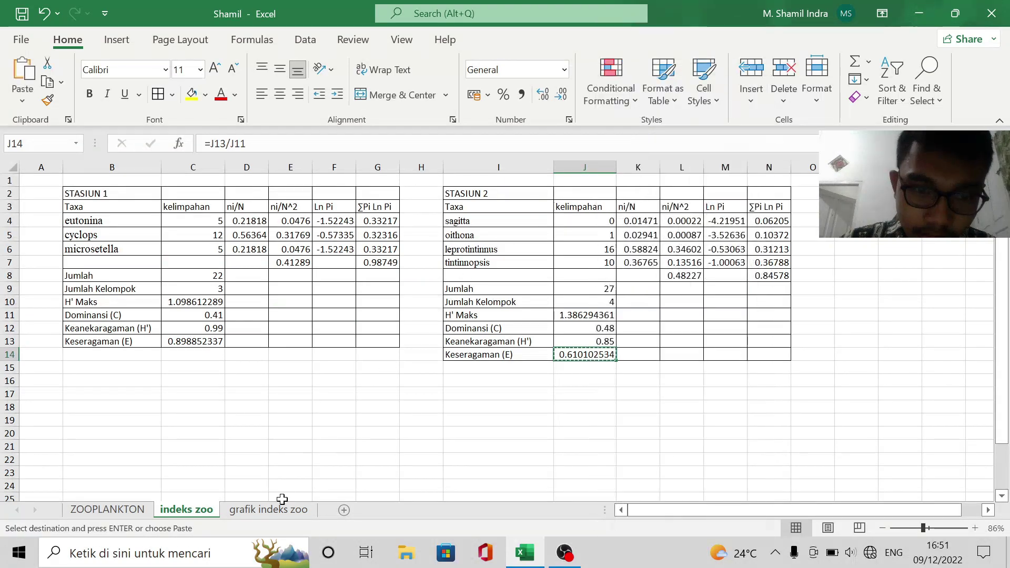
left_click(269, 509)
left_click(268, 202)
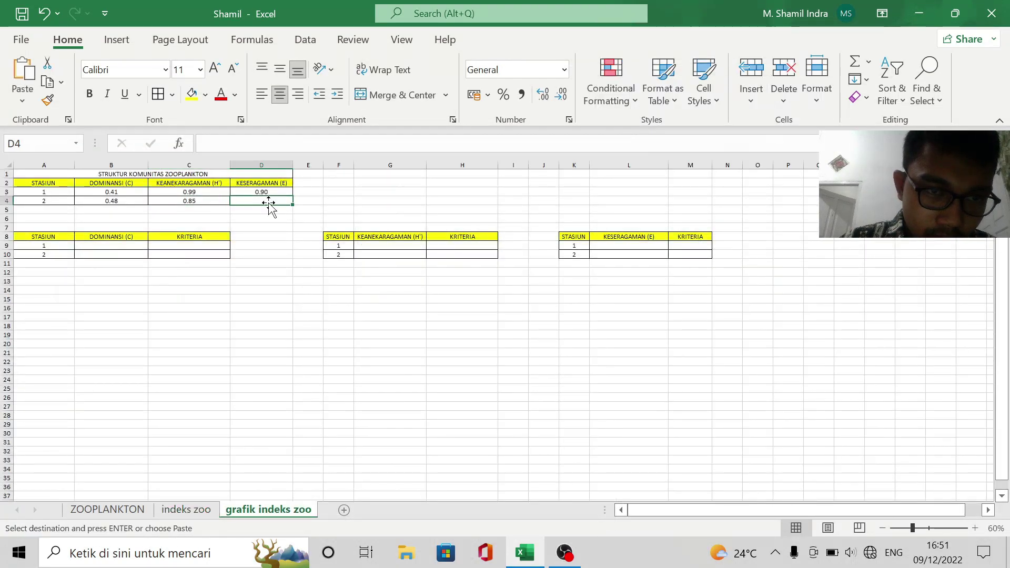
right_click(267, 201)
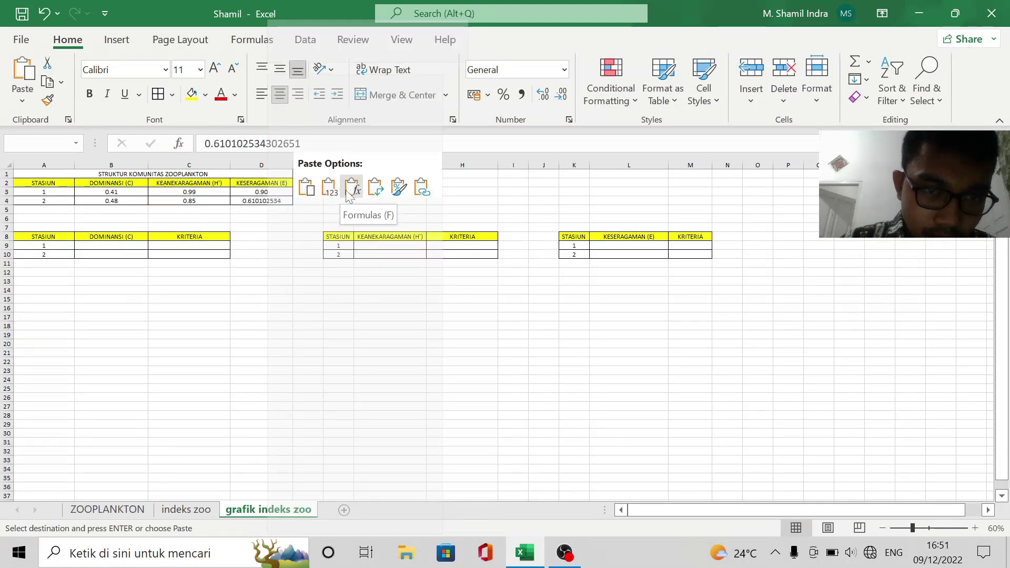
left_click(330, 188)
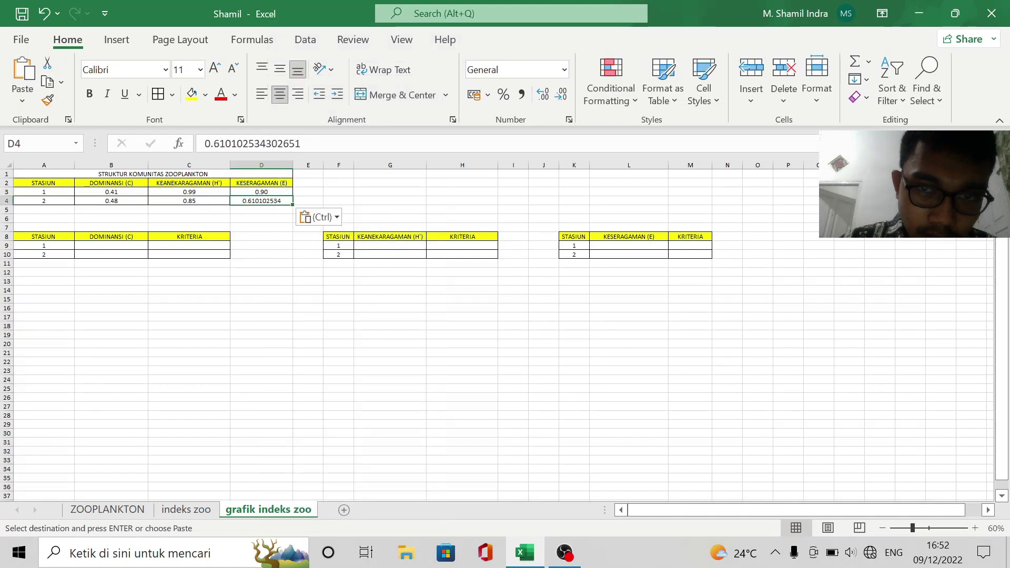
left_click(560, 95)
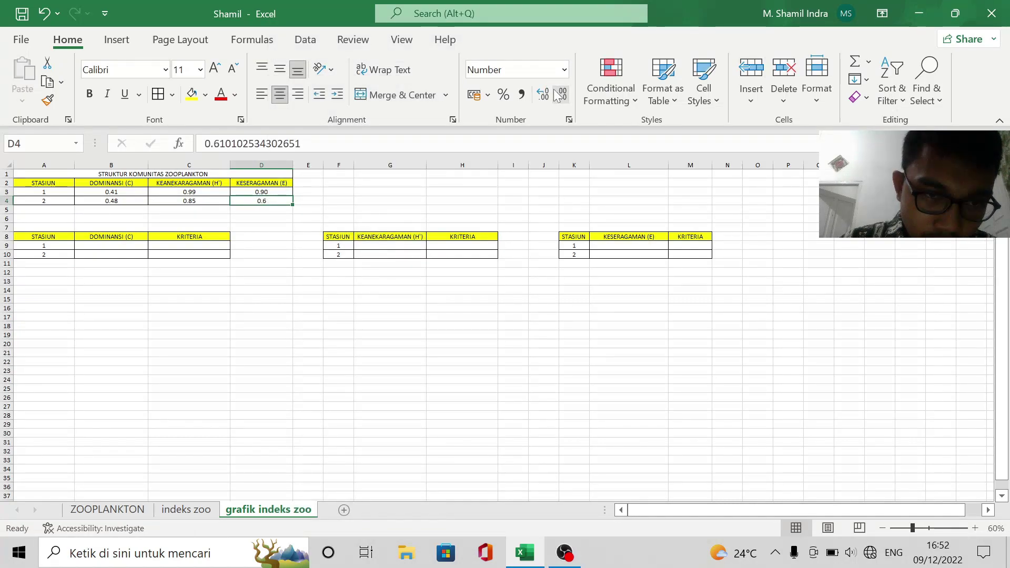
left_click(178, 495)
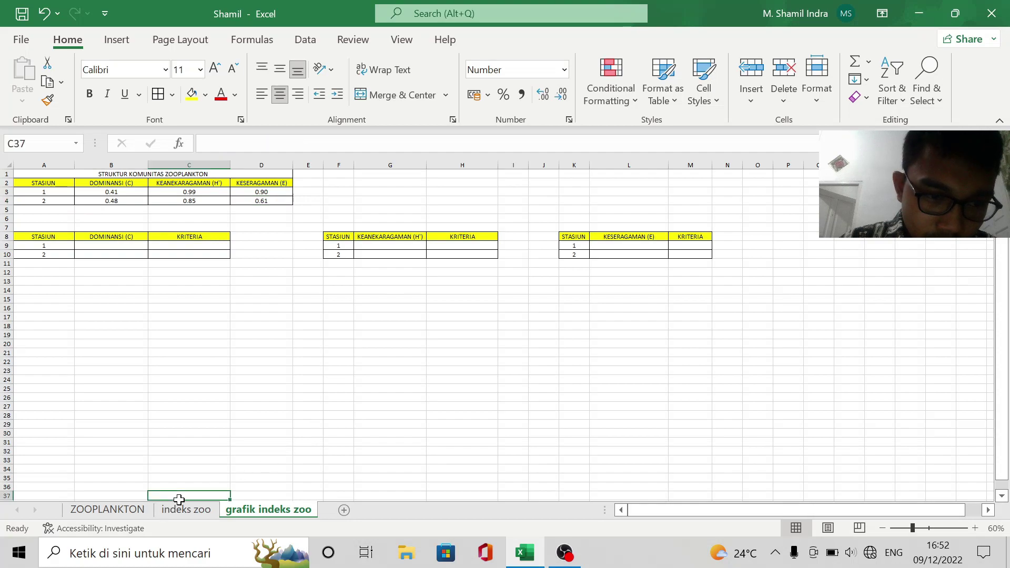
left_click(182, 510)
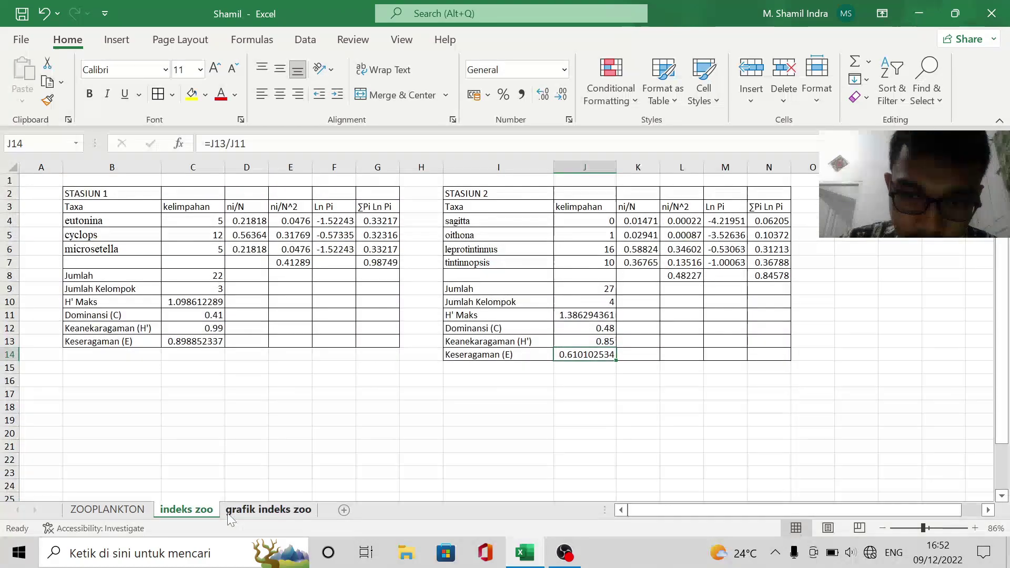
left_click(248, 513)
left_click(286, 290)
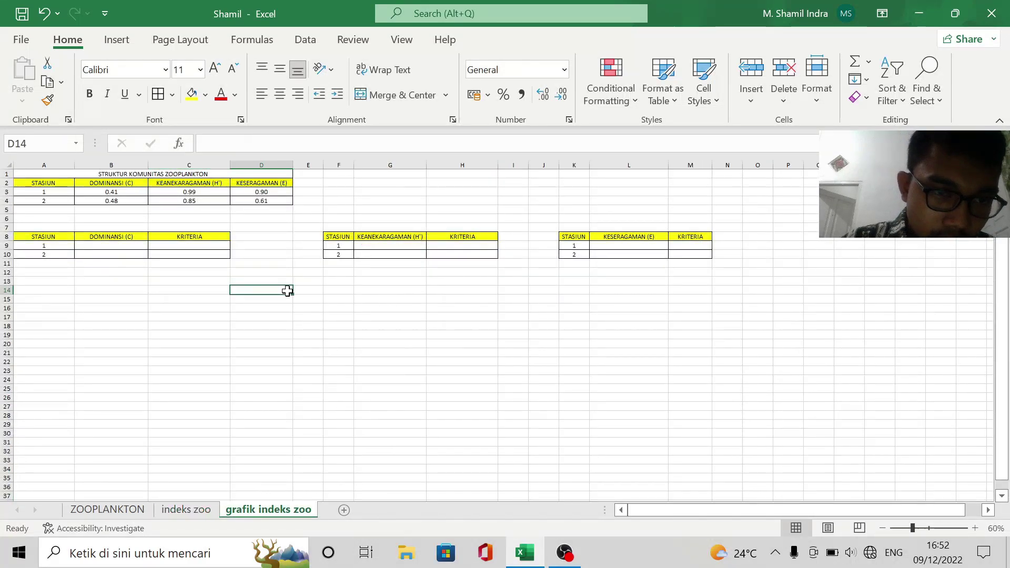
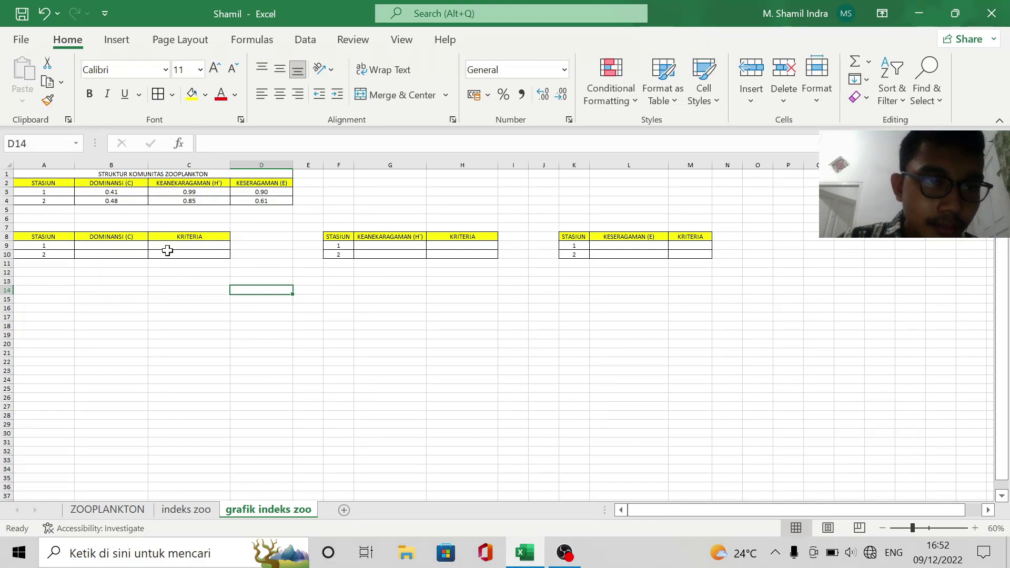
Insert a 2-D clustered column chart of the Dominansi (C) values in B3:B4 and place it below the Dominansi criteria table
left_click(119, 203)
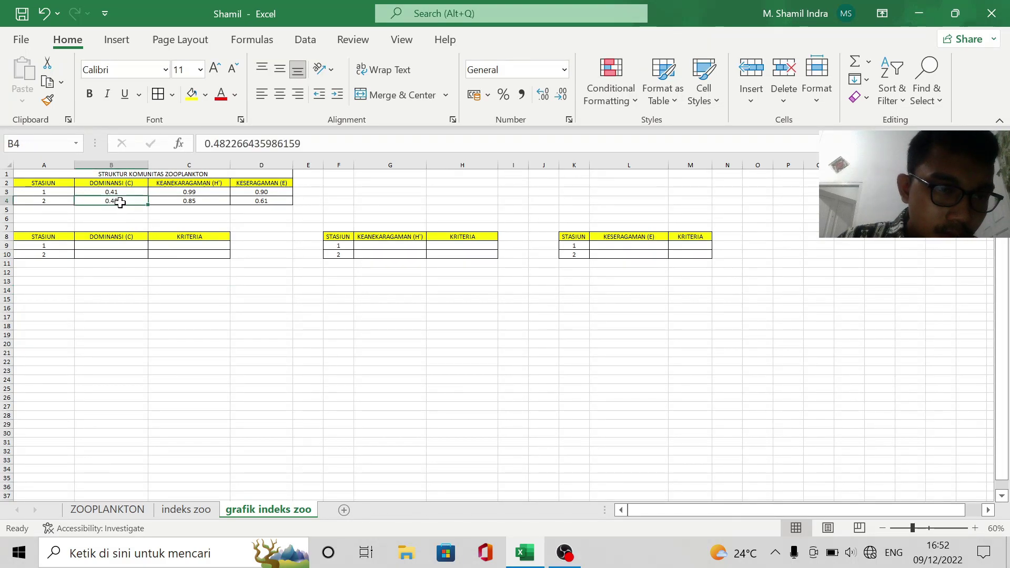
left_click_drag(120, 198, 117, 191)
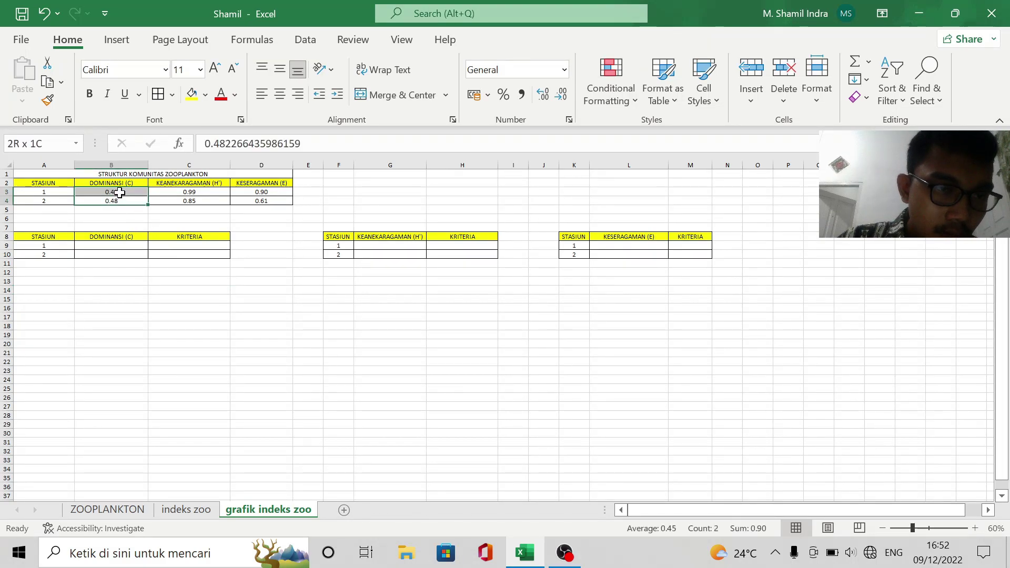
left_click(122, 40)
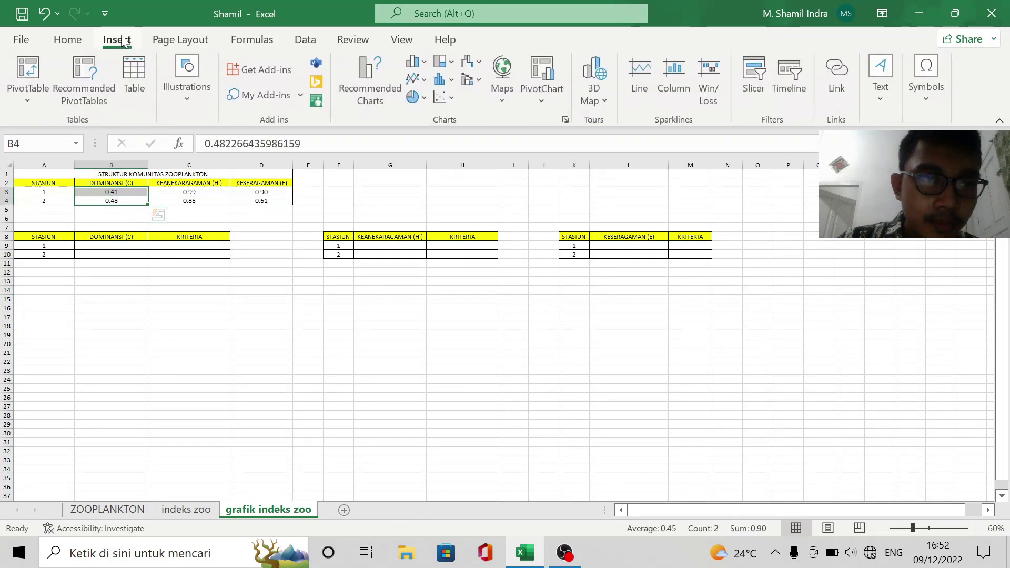
left_click(420, 63)
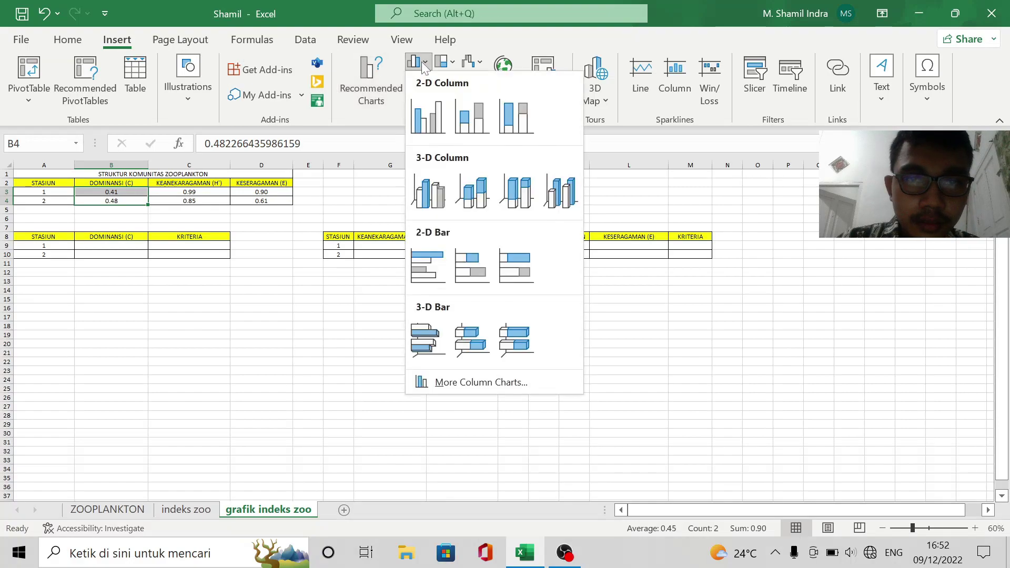
left_click(422, 114)
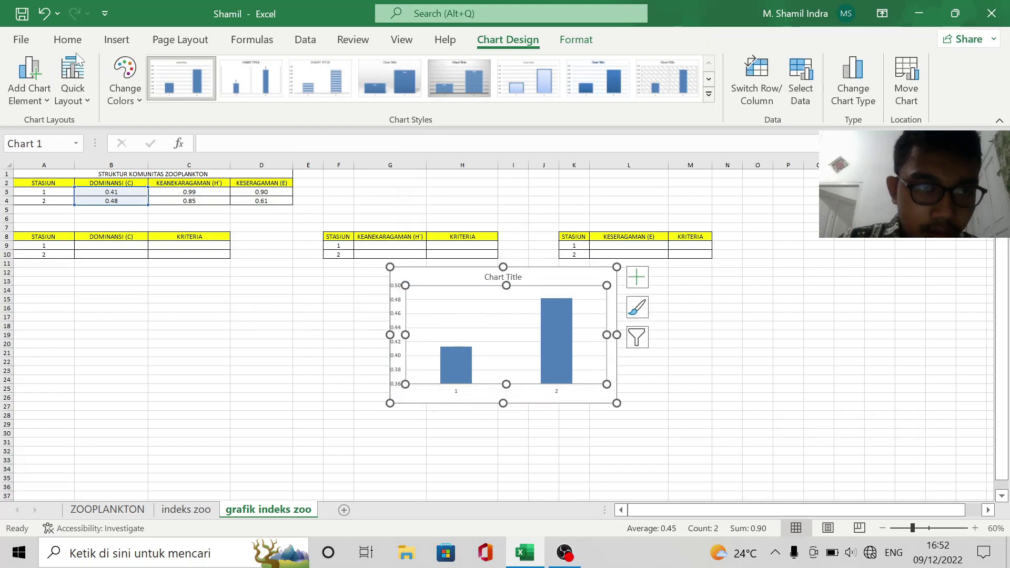
left_click(44, 14)
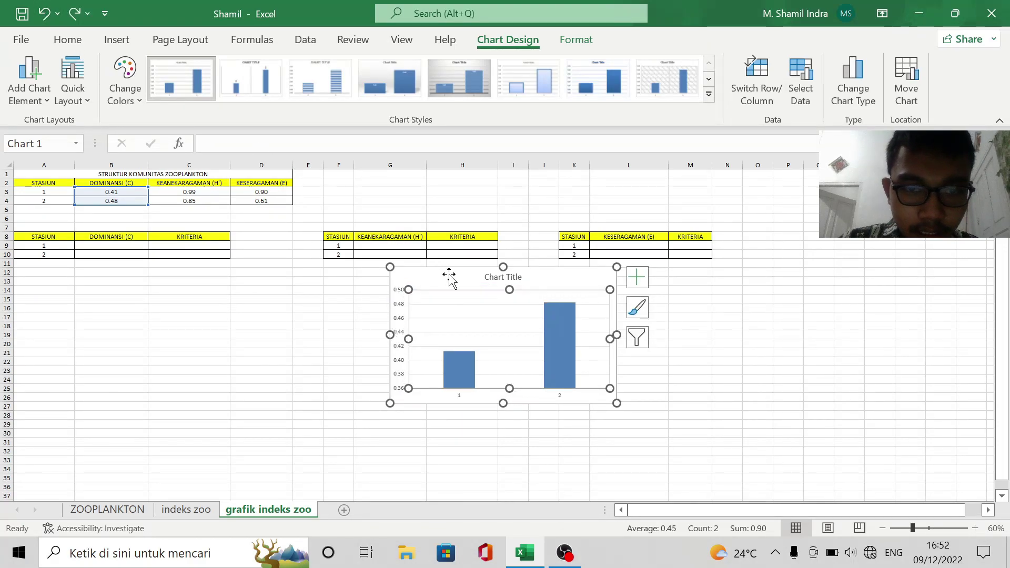
left_click_drag(449, 273, 81, 279)
Replace the column chart's placeholder title with INDEKS DOMINANSI
left_click(138, 279)
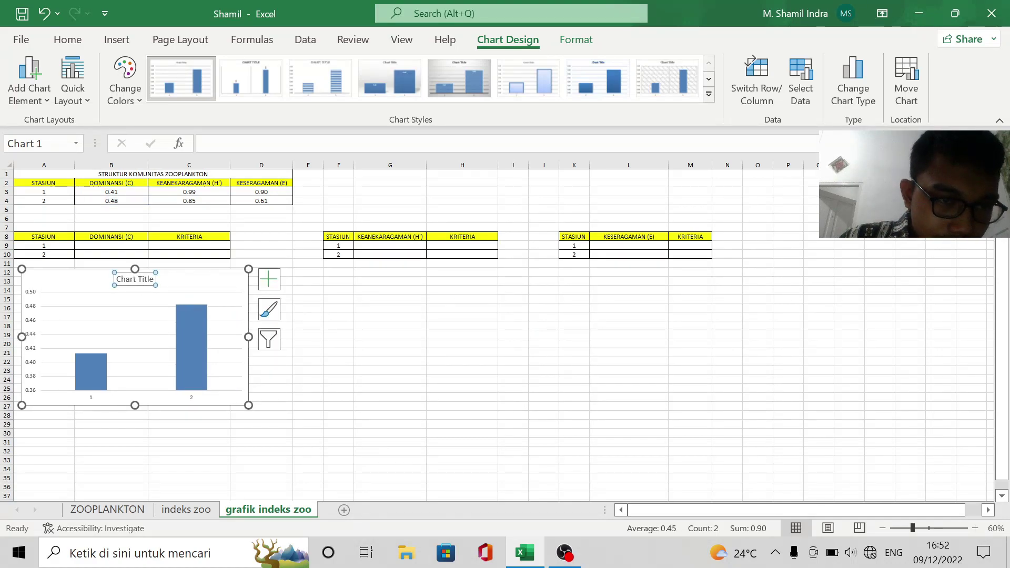
left_click(154, 280)
key("BackSpace")
key("BackSpace")
key("BackSpace")
key("BackSpace")
key("BackSpace")
key("BackSpace")
key("BackSpace")
key("BackSpace")
key("BackSpace")
key("BackSpace")
key("BackSpace")
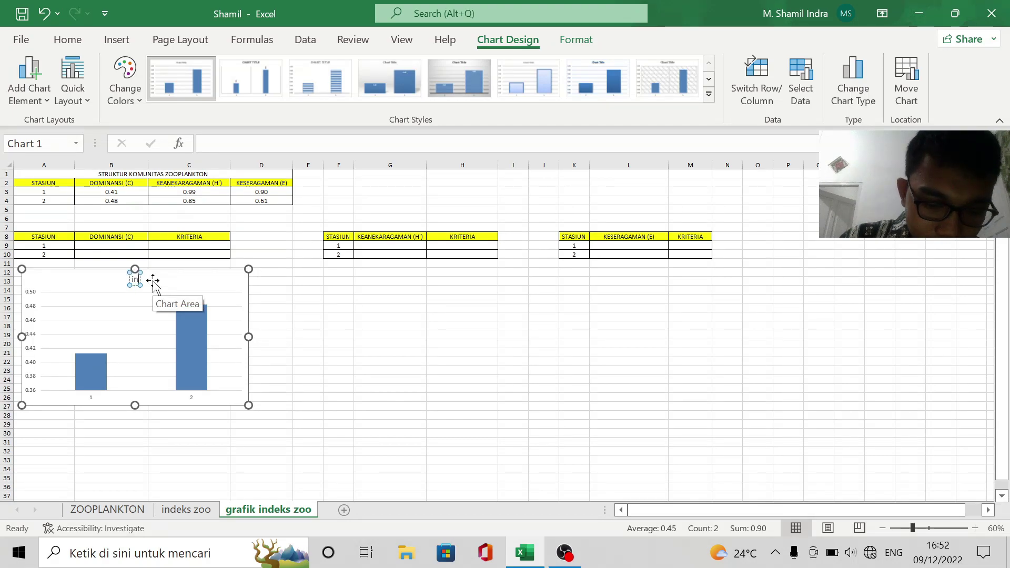
key("BackSpace")
key("BackSpace")
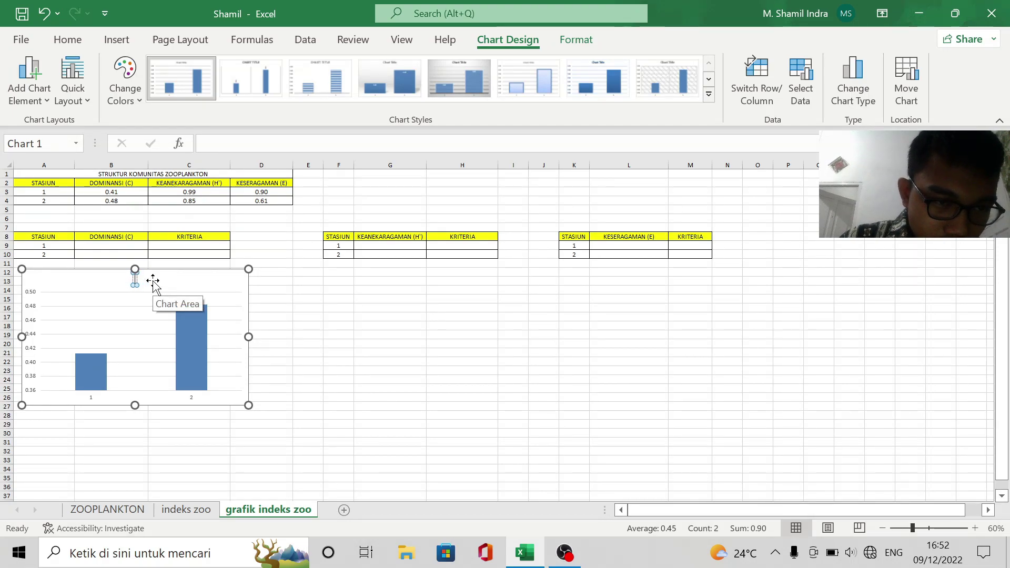
type("INDE")
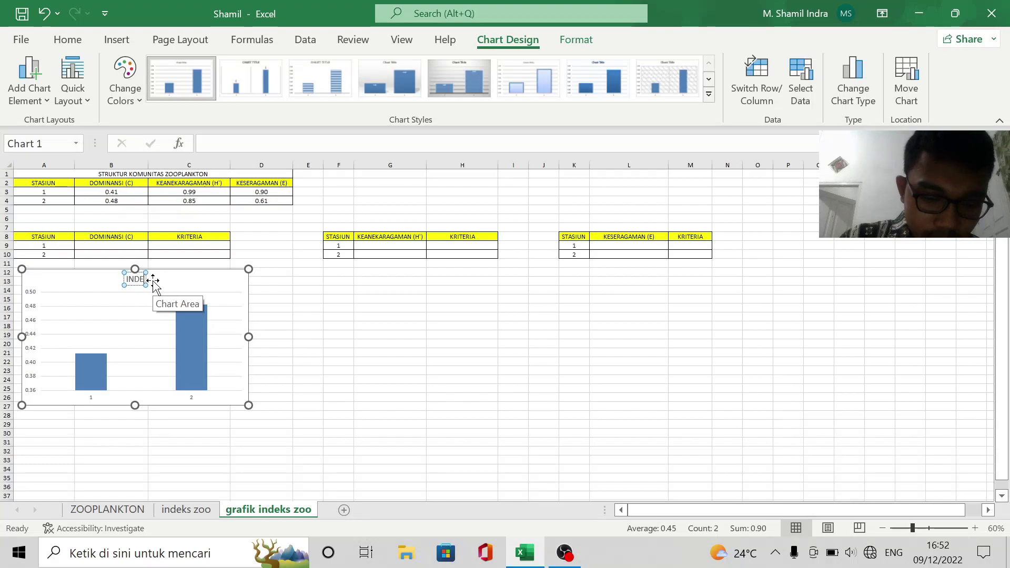
type("OMINN")
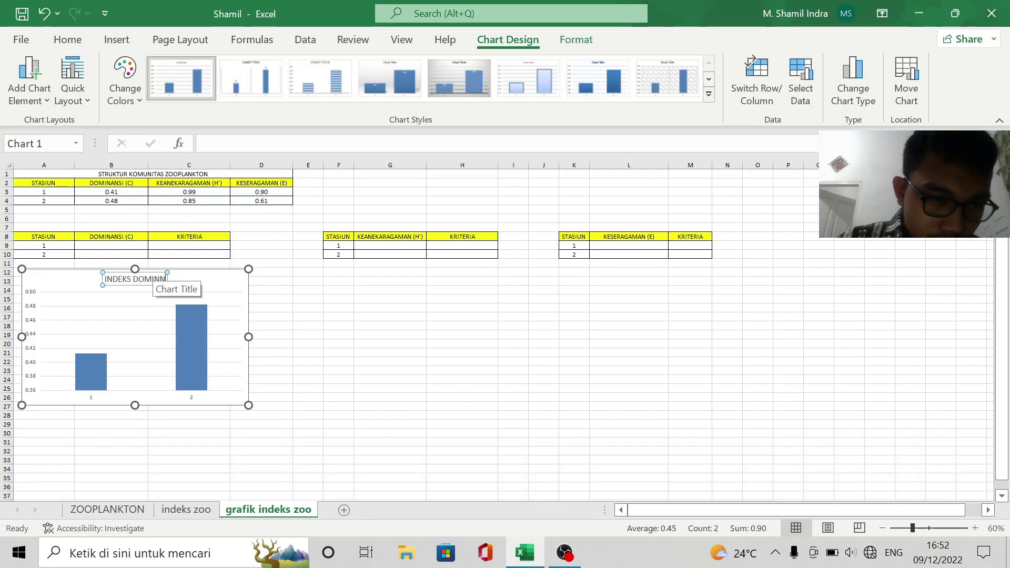
key("BackSpace")
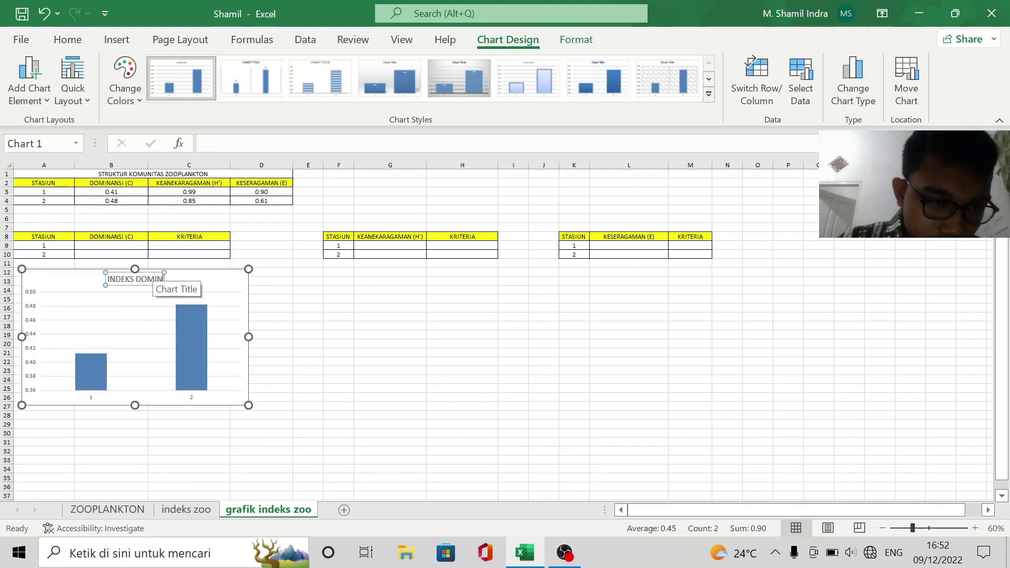
type("ANSI")
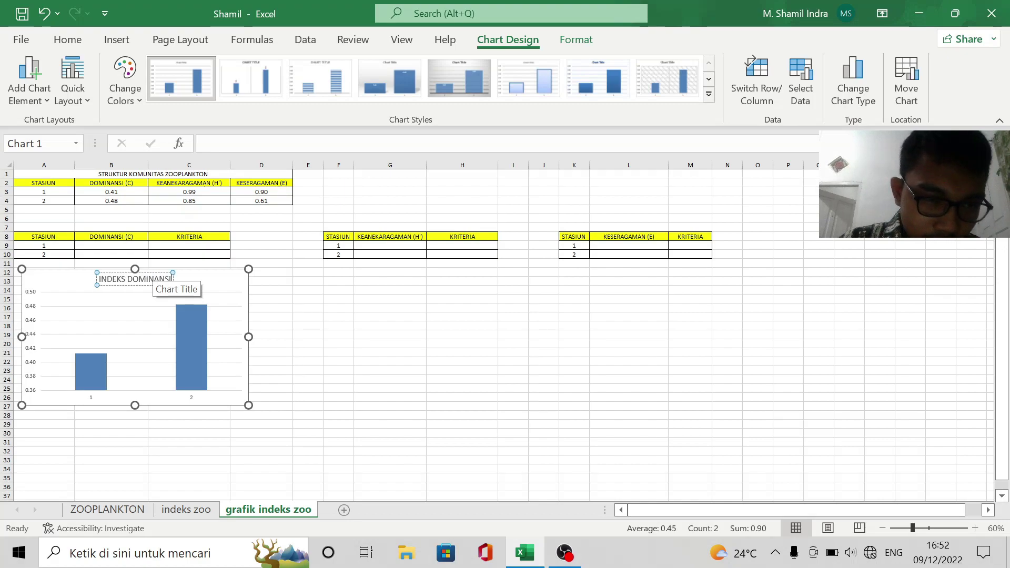
left_click(335, 349)
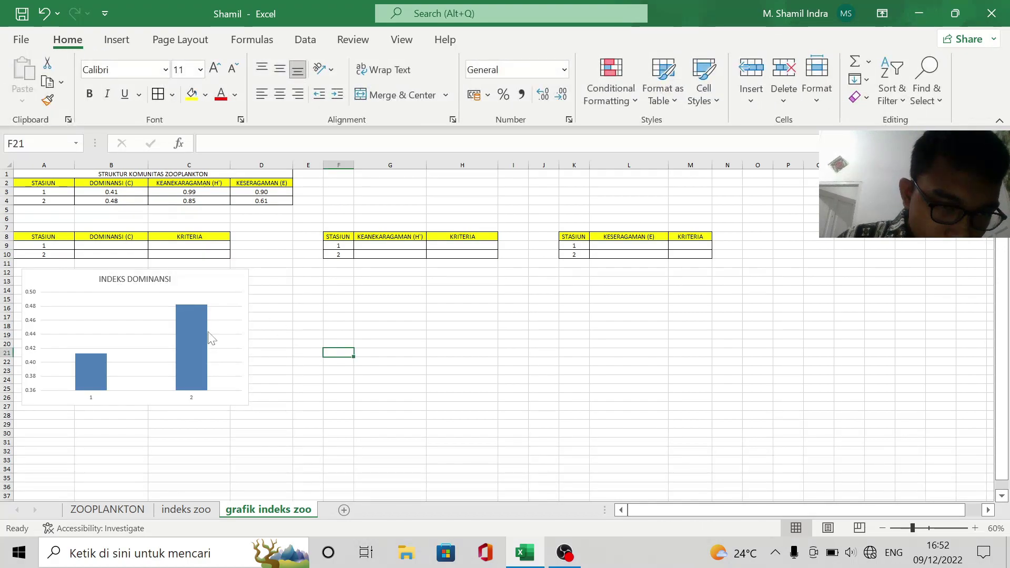
Add axis titles to the INDEKS DOMINANSI chart
left_click(192, 289)
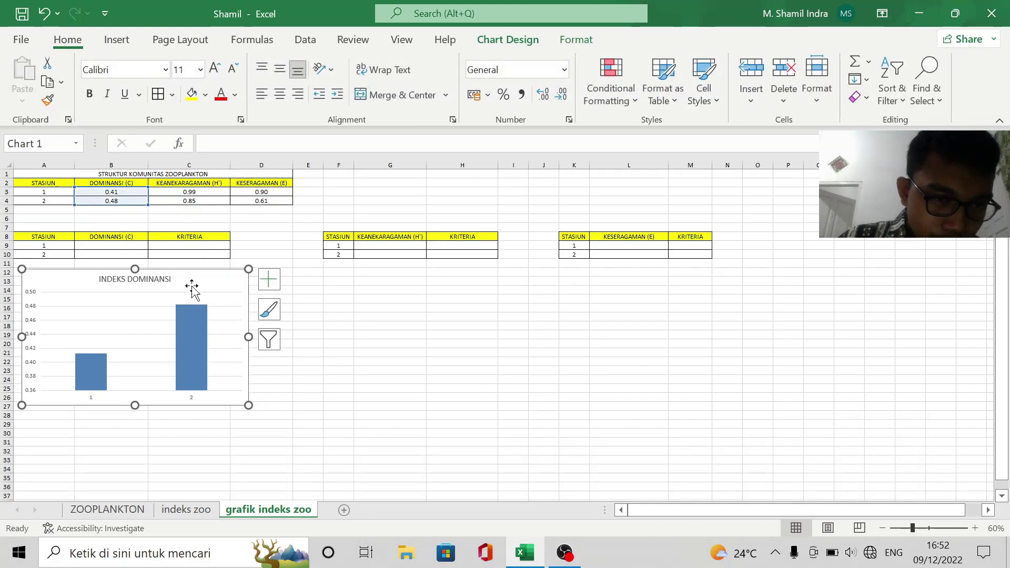
left_click(269, 279)
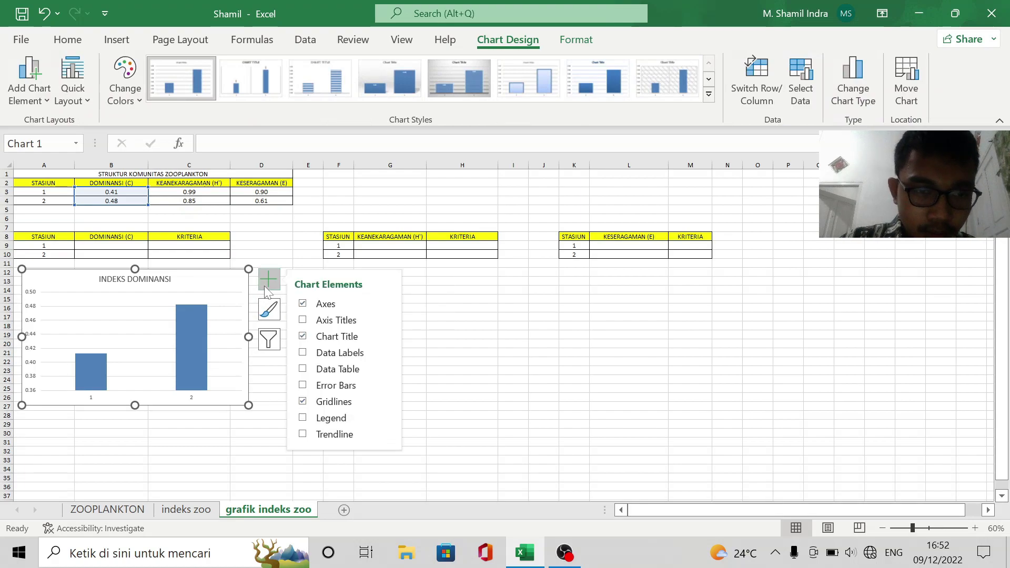
left_click(333, 321)
left_click(440, 360)
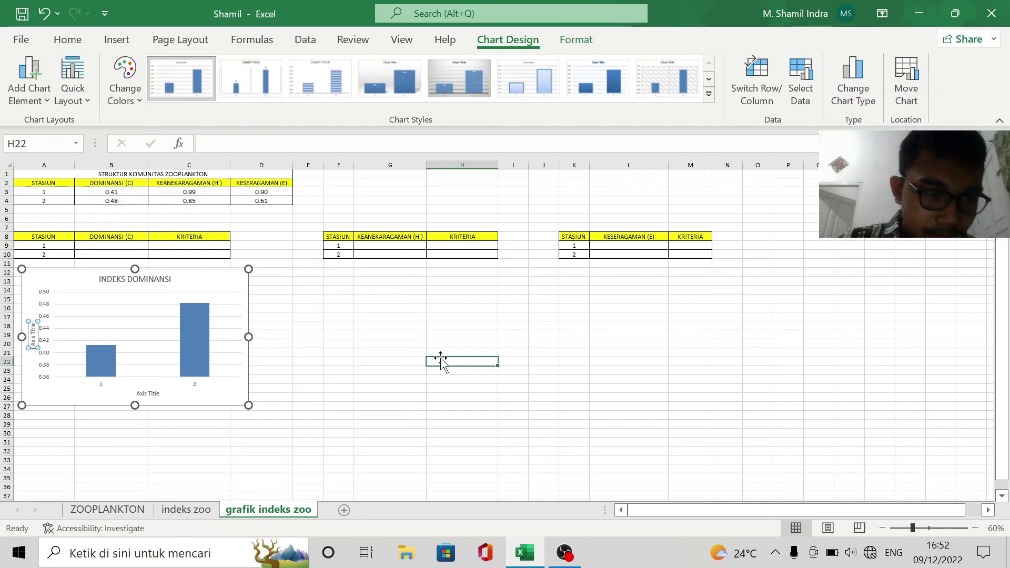
Set the horizontal axis title of the INDEKS DOMINANSI chart to Stasiun
left_click(149, 394)
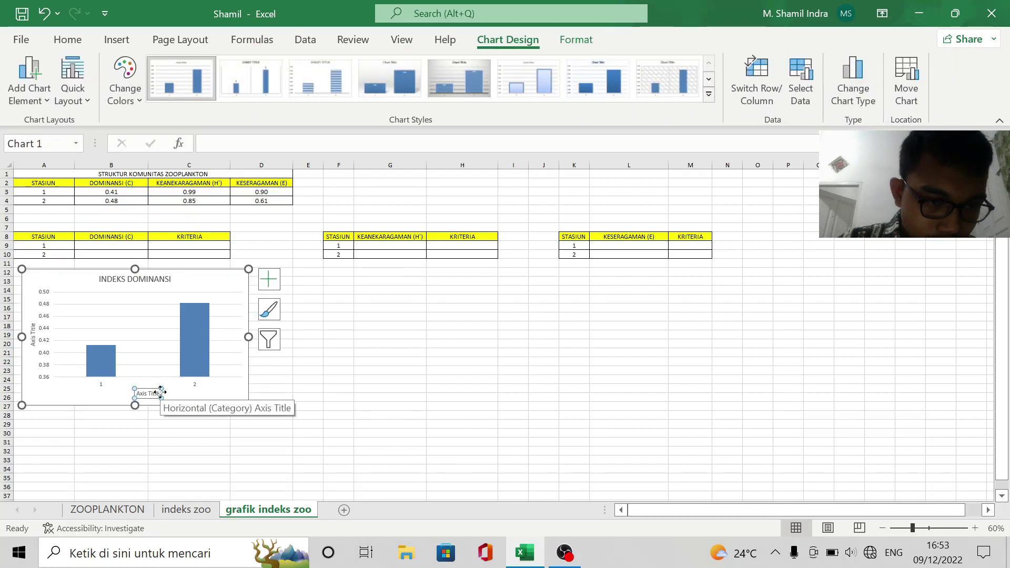
left_click(158, 393)
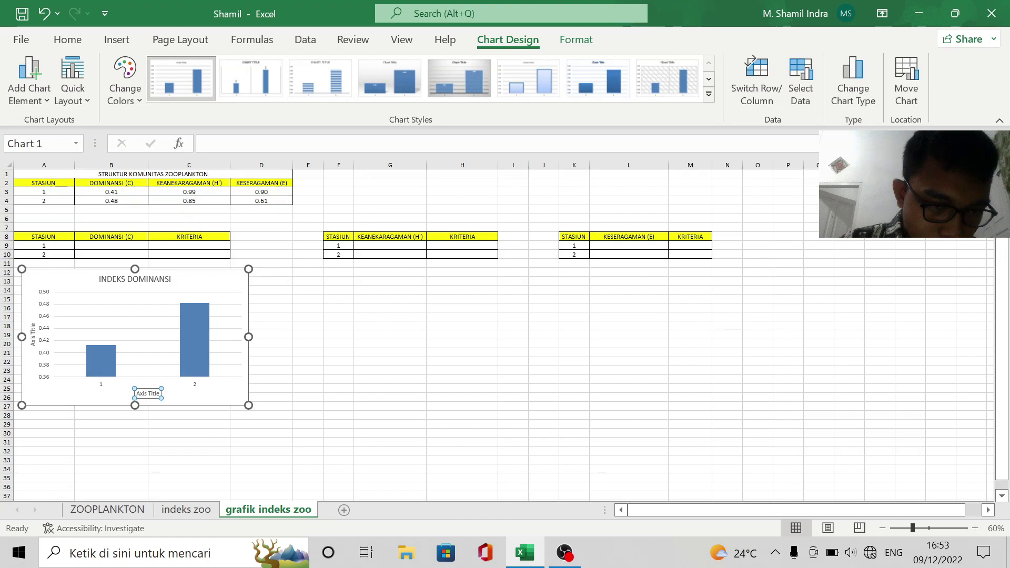
key("BackSpace")
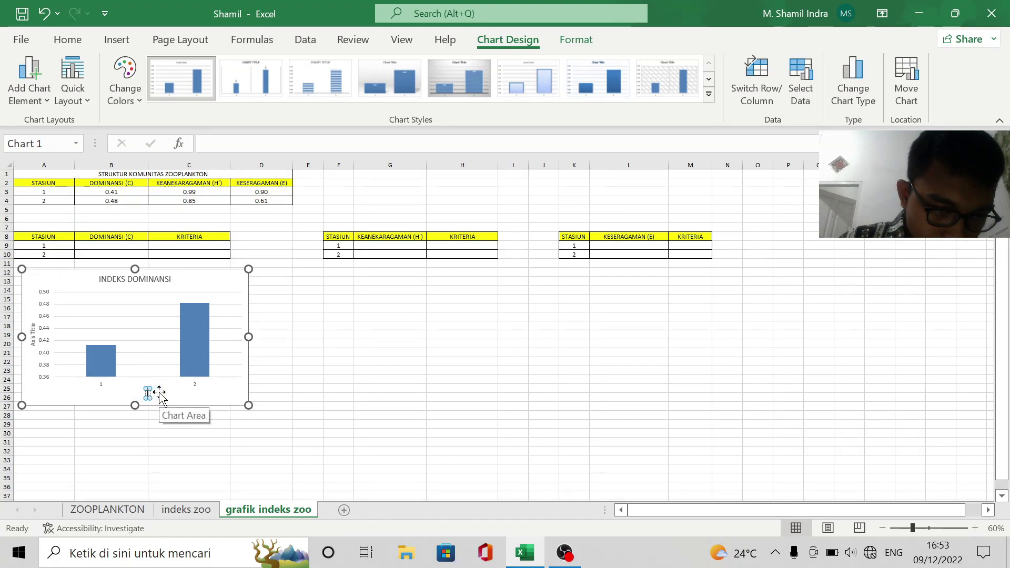
type("STASI")
key("BackSpace")
key("BackSpace")
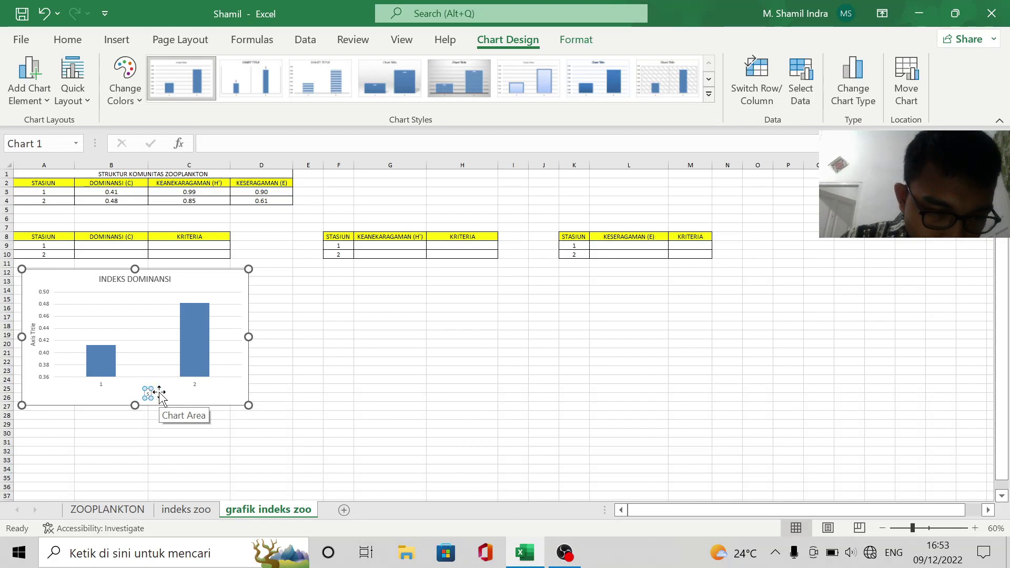
key("BackSpace")
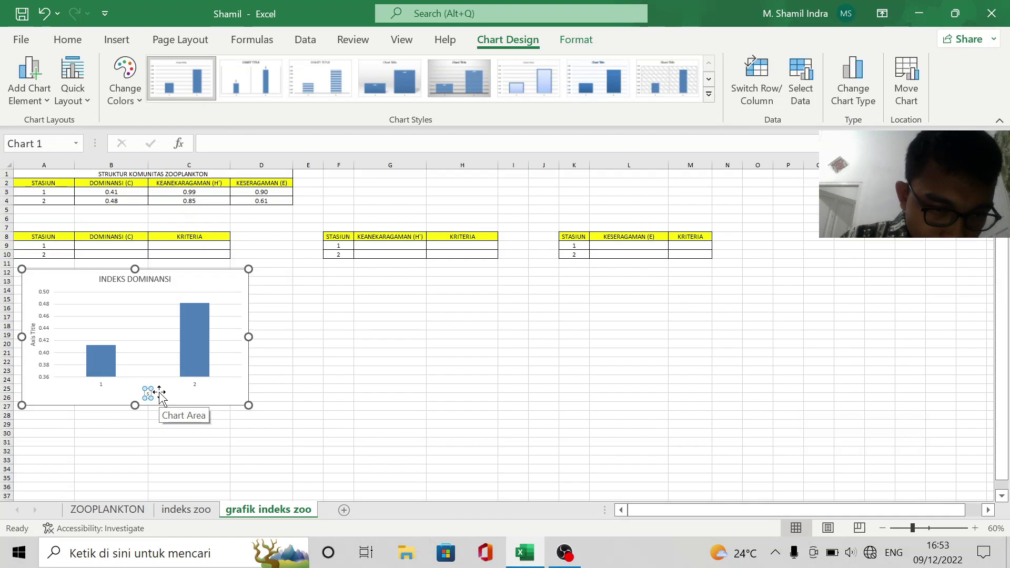
type("Stasiun")
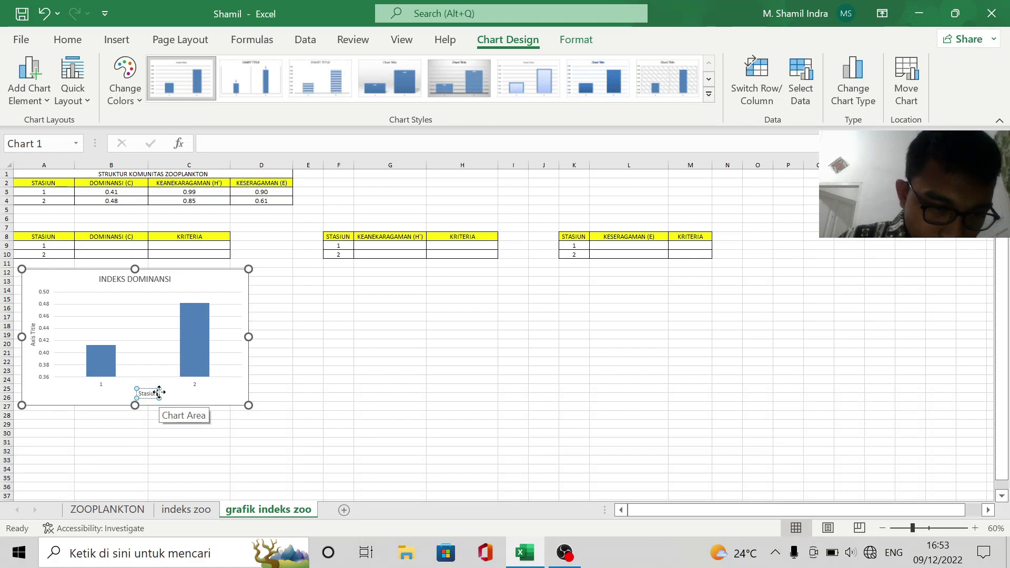
left_click(309, 387)
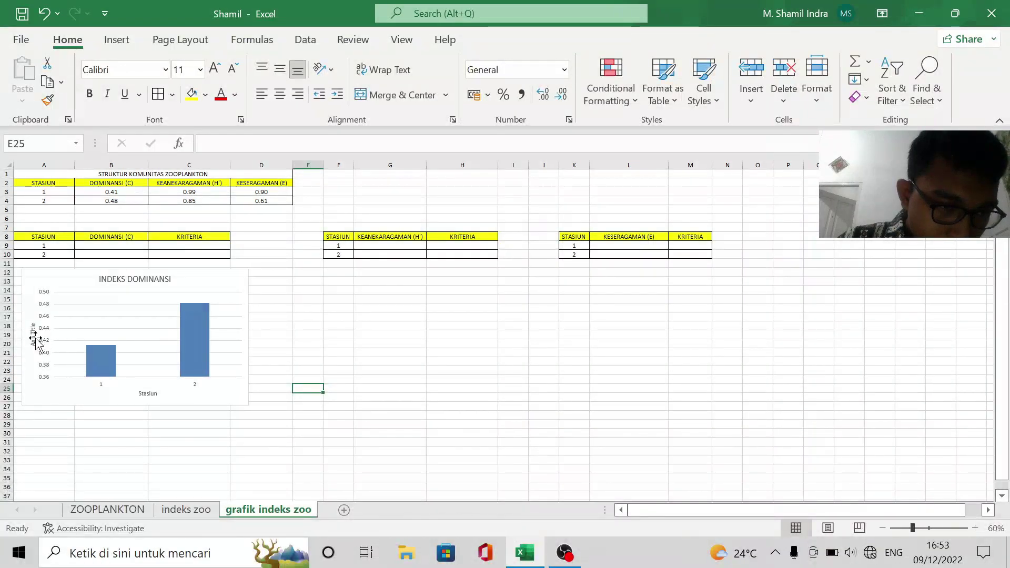
Set the vertical axis title of the INDEKS DOMINANSI chart to INDEKS DOMINANSI (C)
left_click(35, 336)
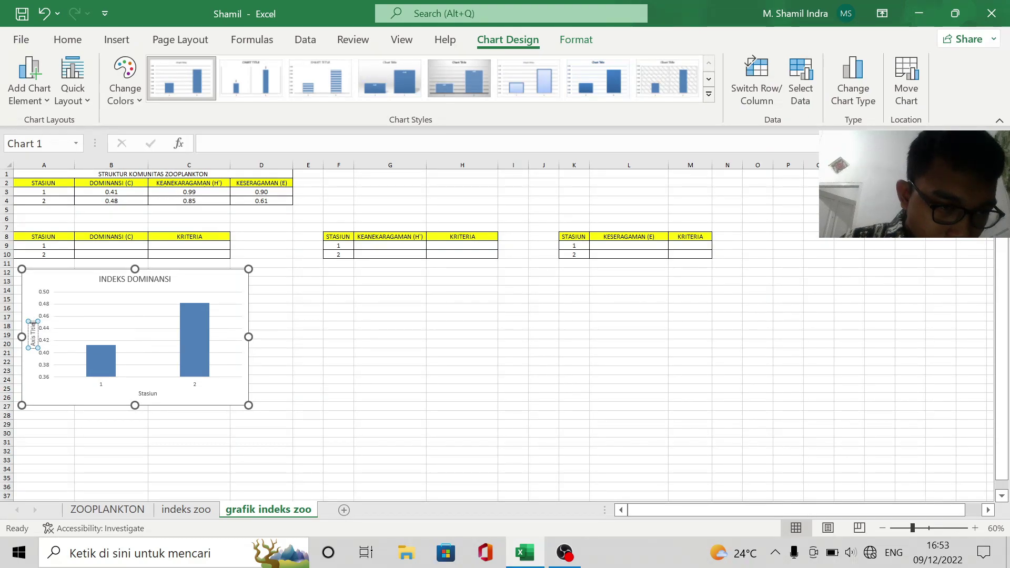
key("BackSpace")
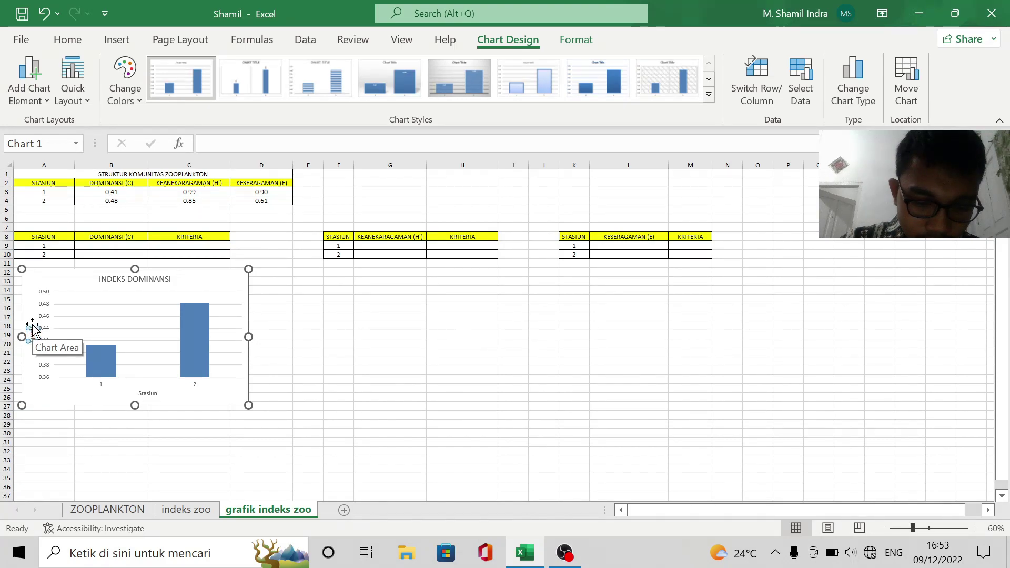
type("INDEKS DOMINA")
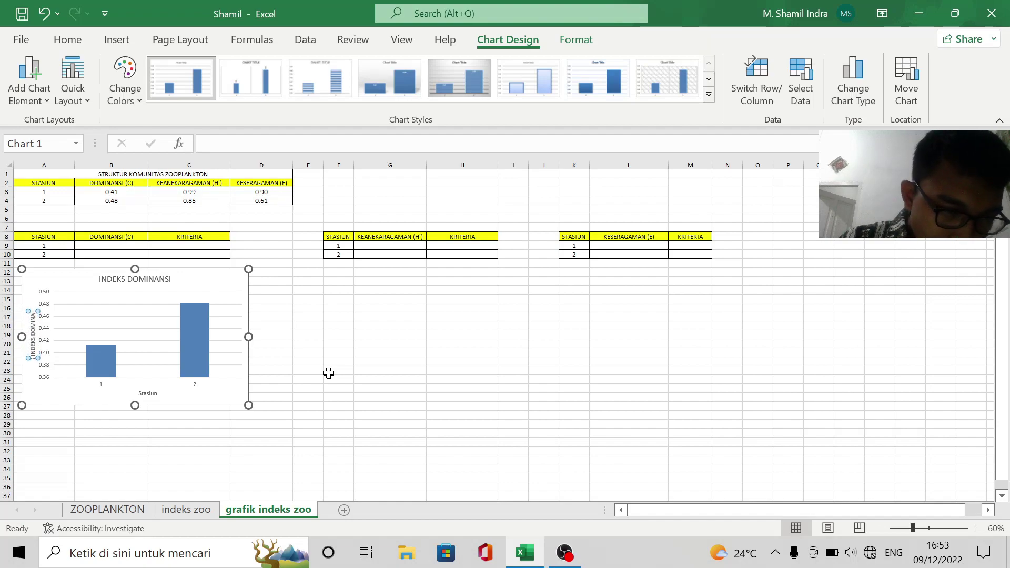
type("NSI")
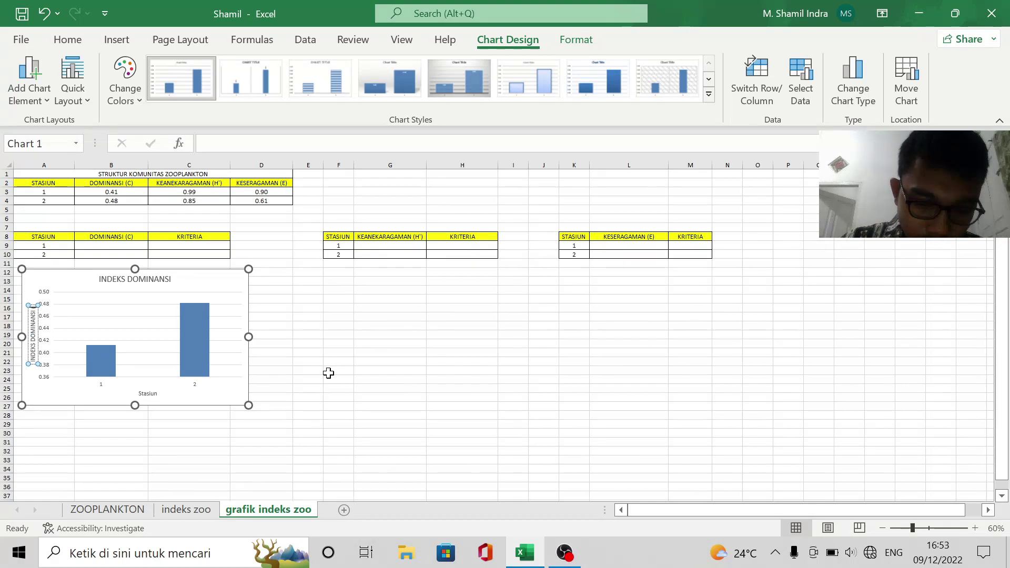
type(" (C")
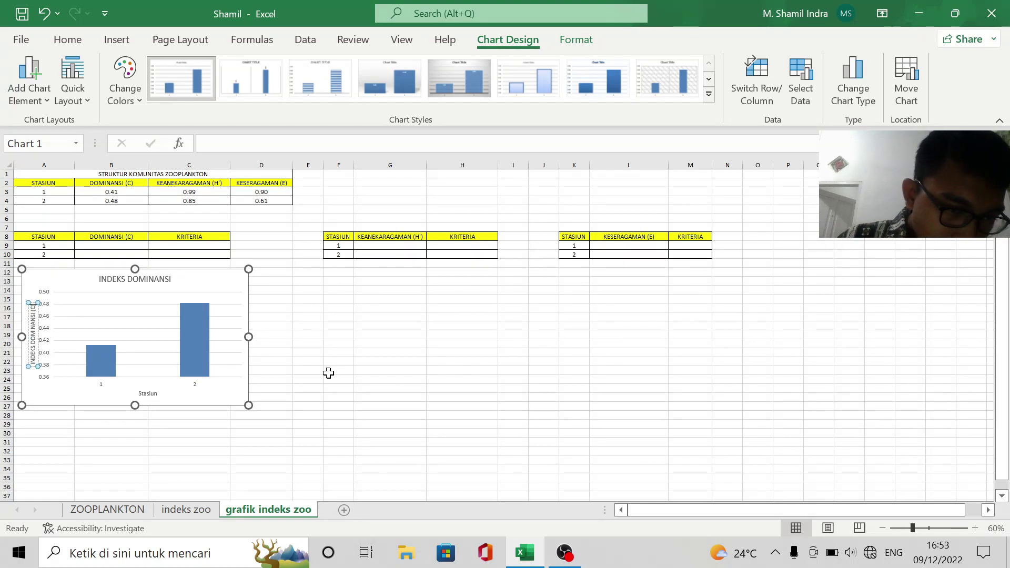
left_click(451, 361)
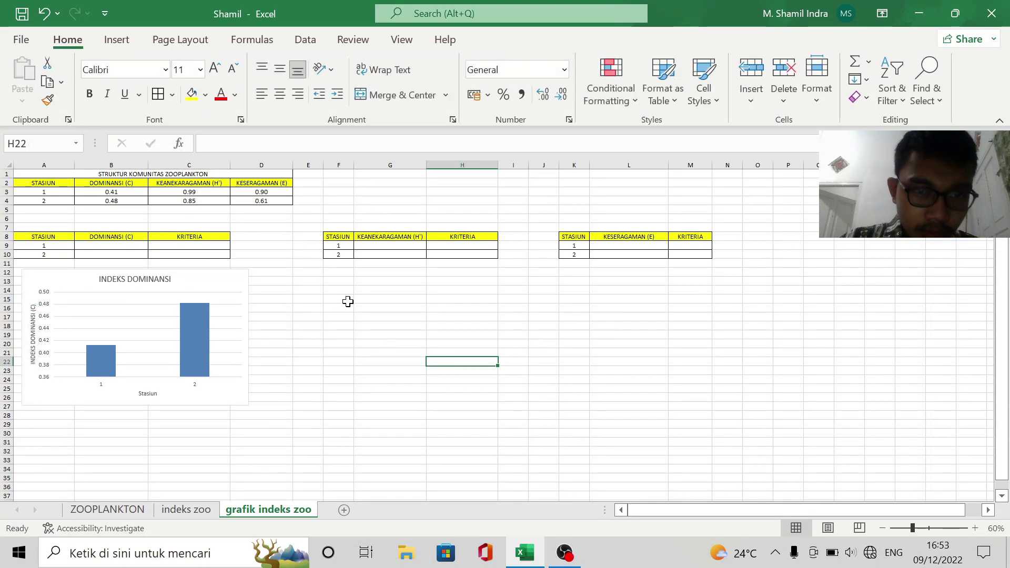
Insert a 2-D clustered column chart of the Keanekaragaman (H') values in C3:C4 and place it below the Keanekaragaman criteria table
left_click(336, 273)
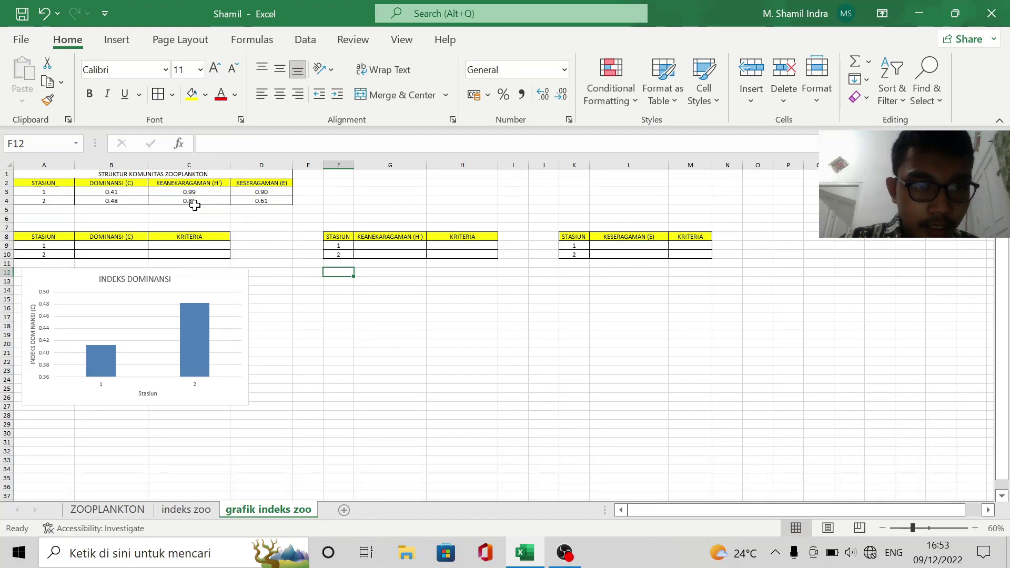
left_click_drag(196, 204, 196, 193)
type("0.99 0.85")
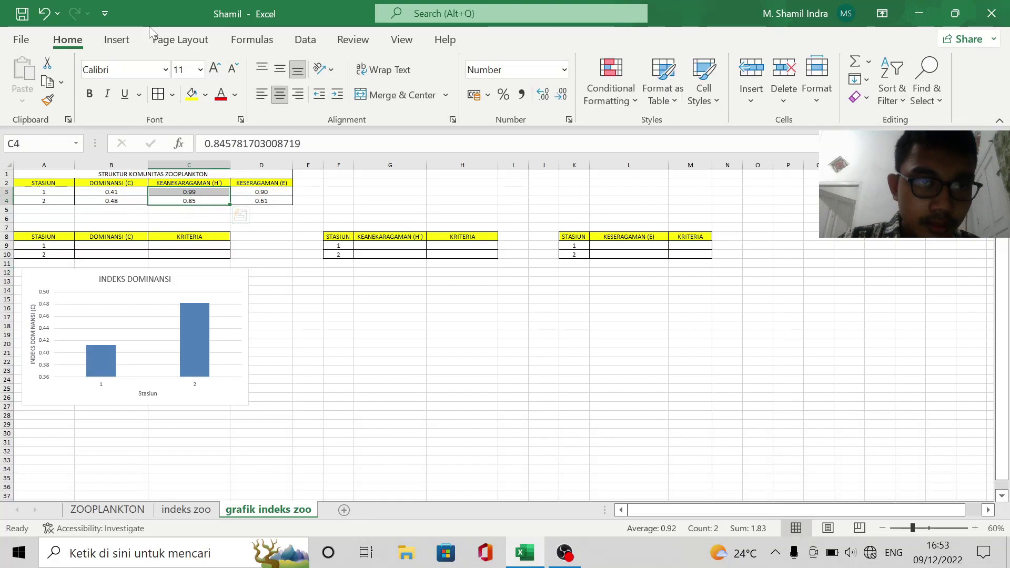
left_click(117, 40)
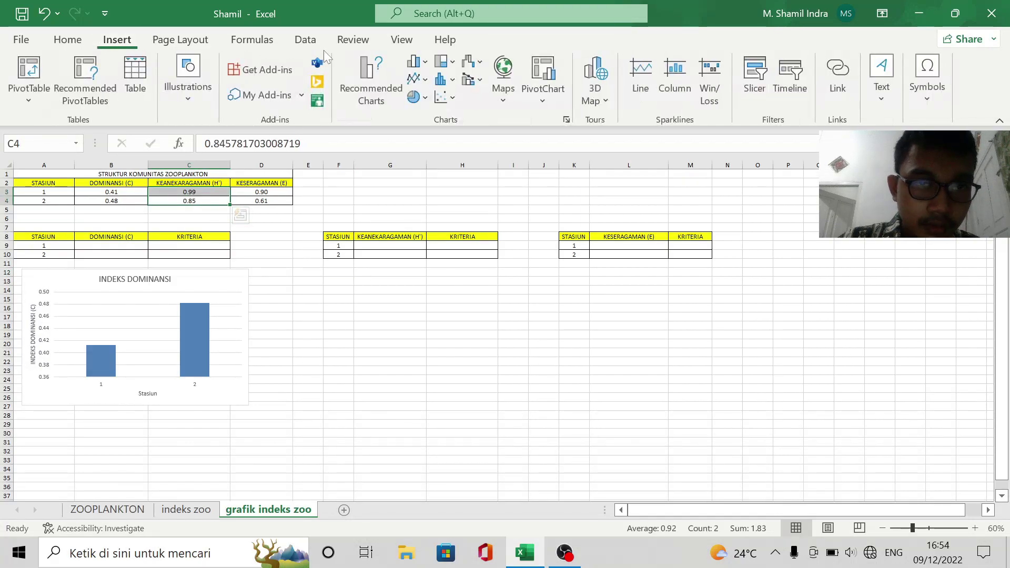
left_click(418, 67)
left_click(423, 116)
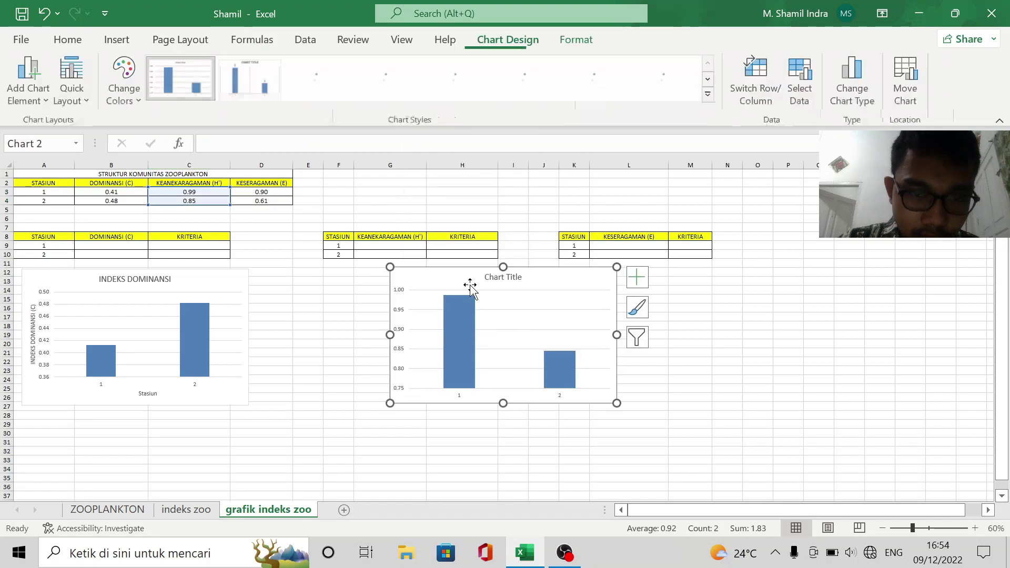
left_click(520, 302)
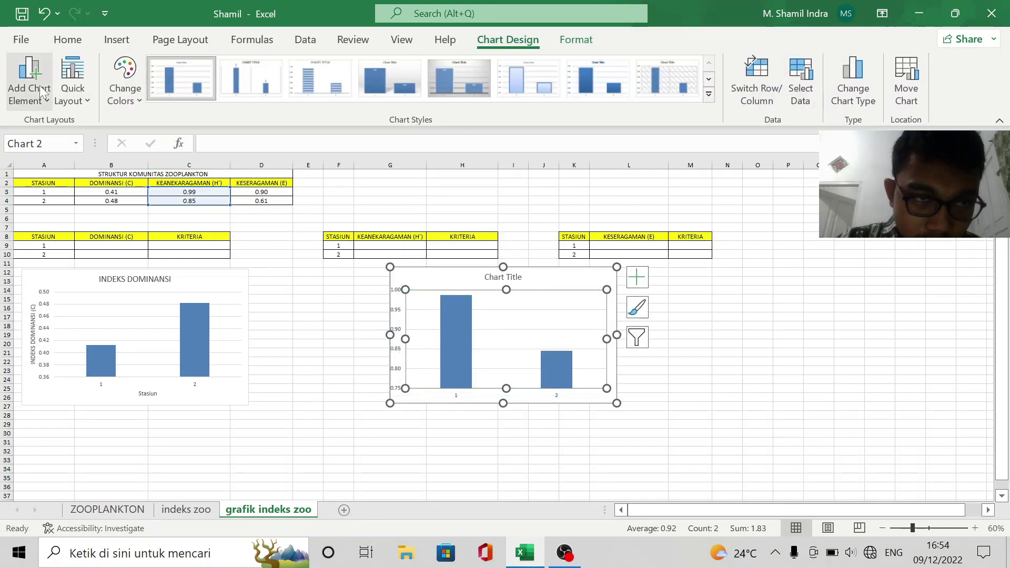
left_click(44, 14)
left_click_drag(454, 278, 372, 279)
Add axis titles to the Keanekaragaman column chart
left_click(431, 277)
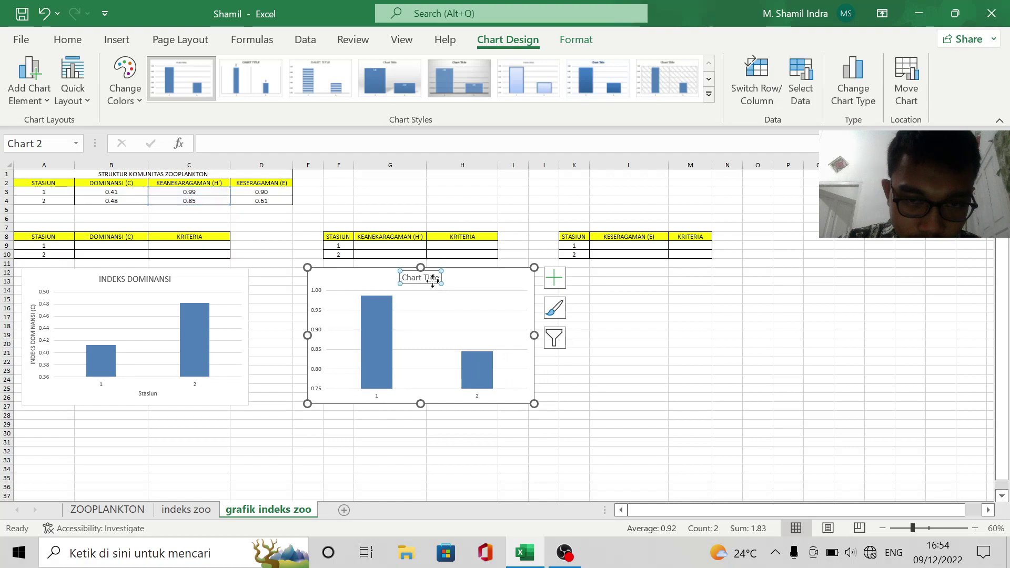
left_click(555, 277)
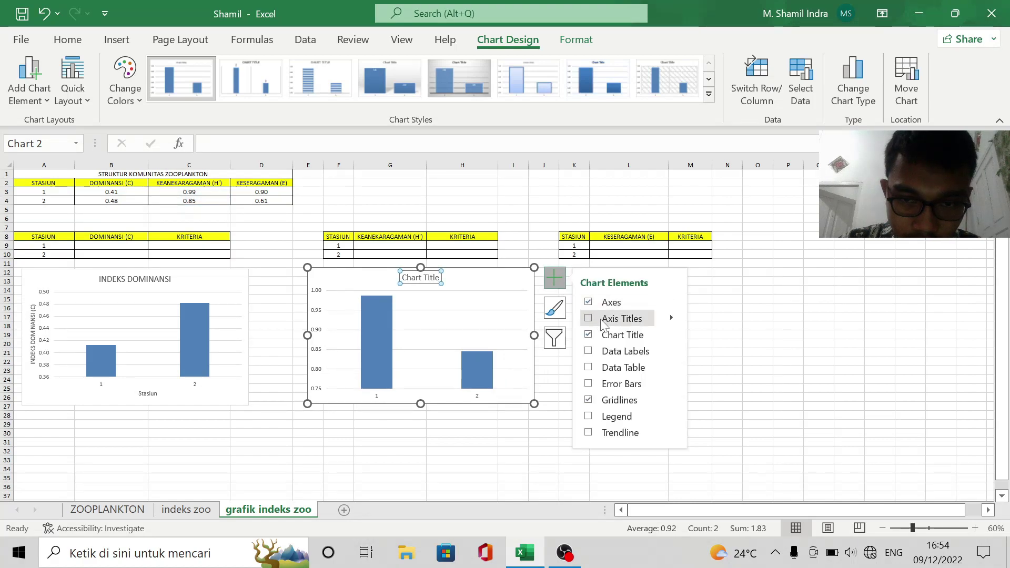
left_click(603, 319)
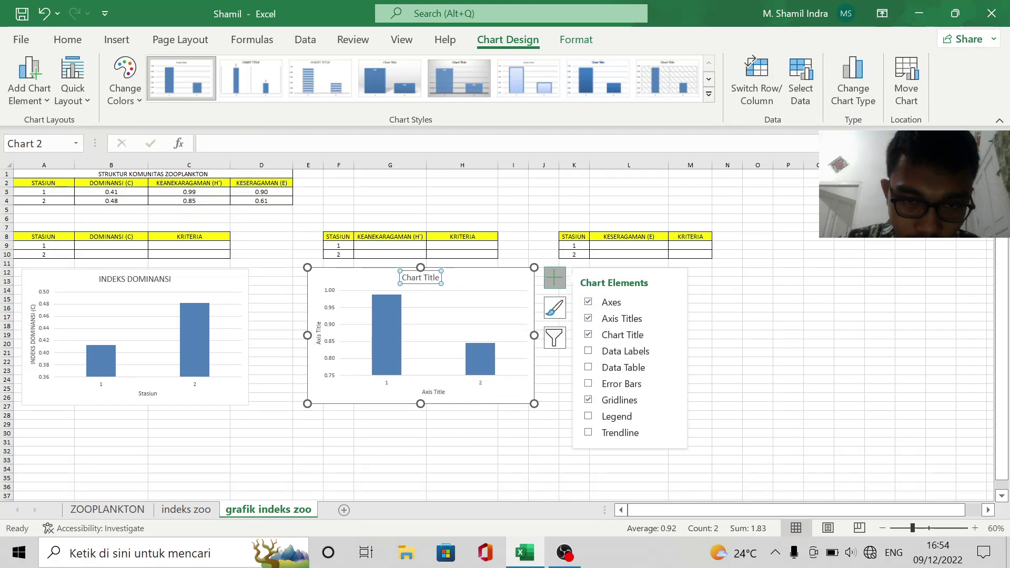
Replace the Keanekaragaman chart's placeholder title with INDEKS KEANEKARAGAMAN
left_click(420, 277)
key("ctrl+a")
type("I")
key("BackSpace")
type("INDEKS")
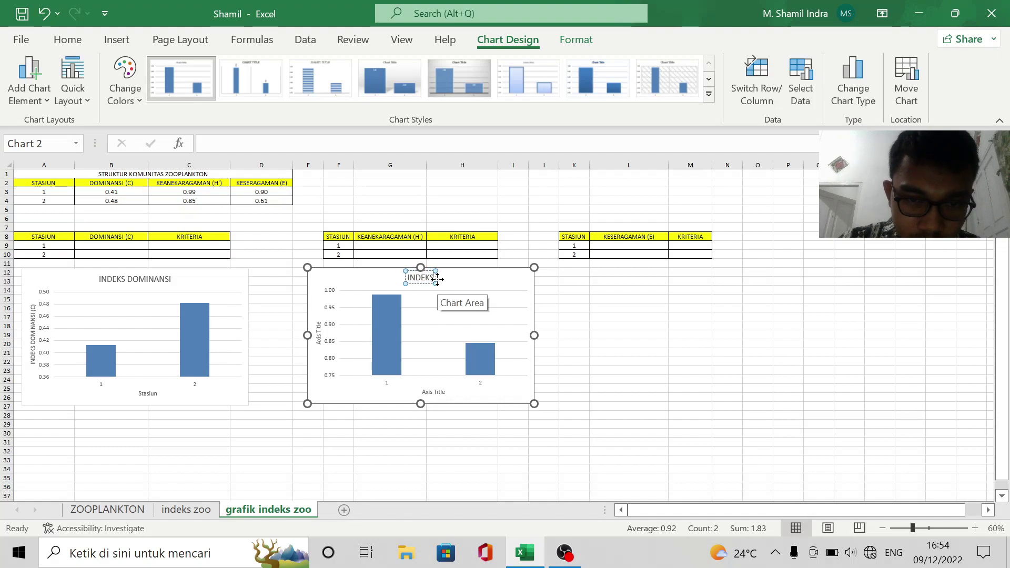
type(" KEANEKARAGAMAN")
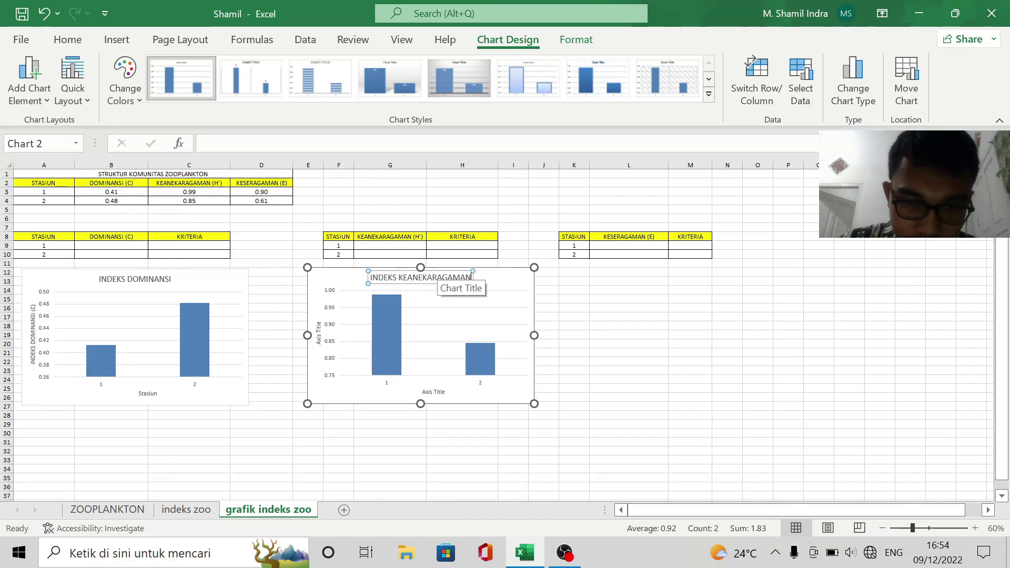
left_click(647, 333)
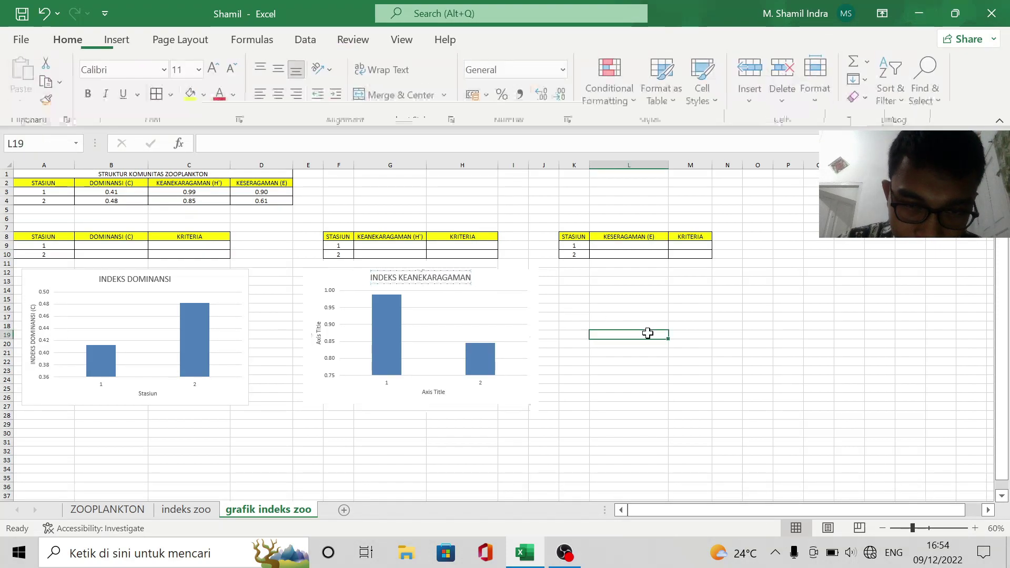
Set the horizontal axis title of the INDEKS KEANEKARAGAMAN chart to Stasiun
left_click(438, 389)
left_click(443, 392)
key("ctrl+a")
key("BackSpace")
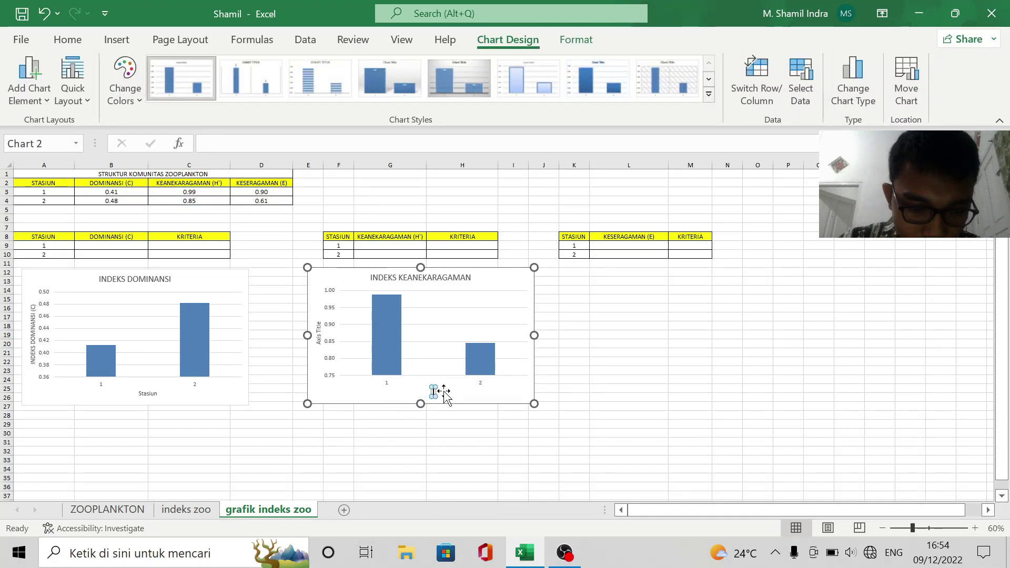
type("Sta")
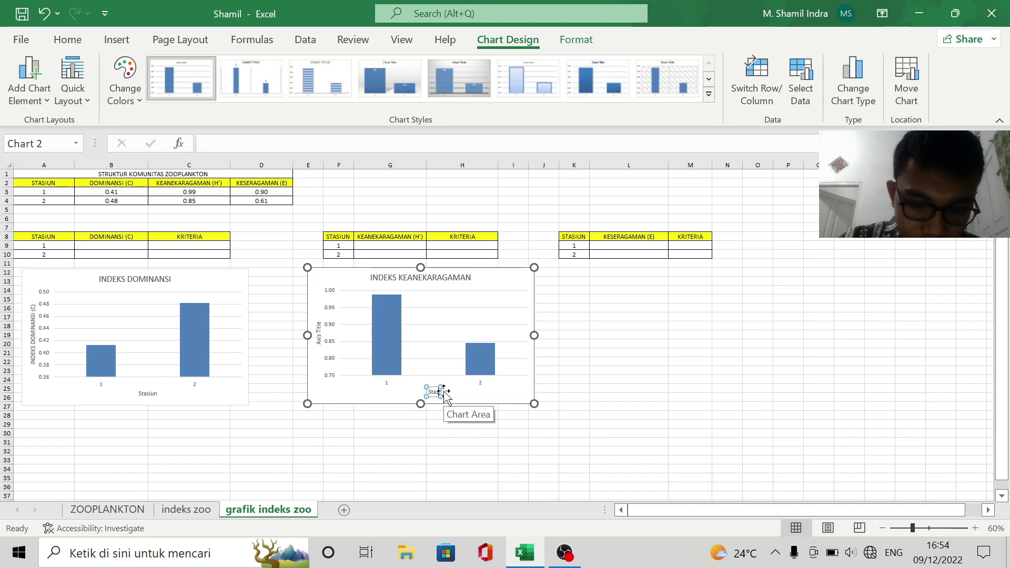
type("siun")
left_click(561, 397)
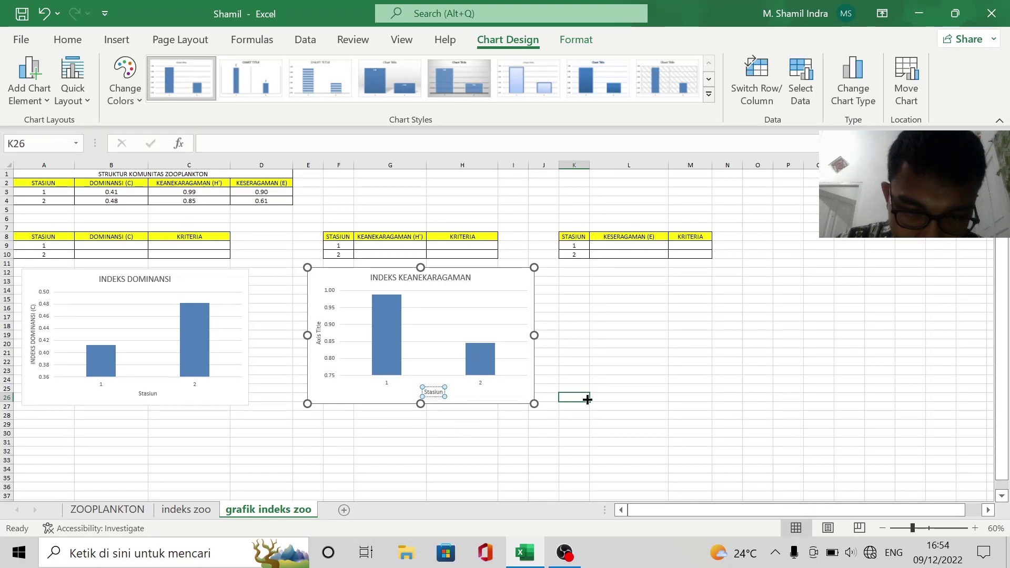
Set the vertical axis title of the INDEKS KEANEKARAGAMAN chart to INDEKS KEANEKARAGAMAN (H')
left_click(317, 334)
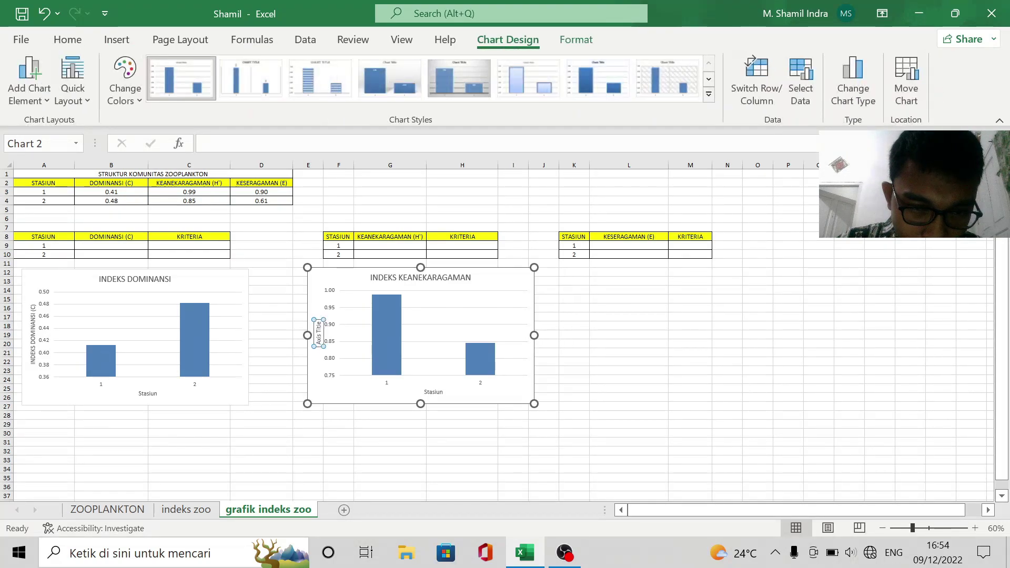
left_click(320, 325)
key("BackSpace")
key("BackSpace")
key("BackSpace")
key("BackSpace")
key("BackSpace")
key("BackSpace")
key("BackSpace")
key("BackSpace")
key("BackSpace")
key("BackSpace")
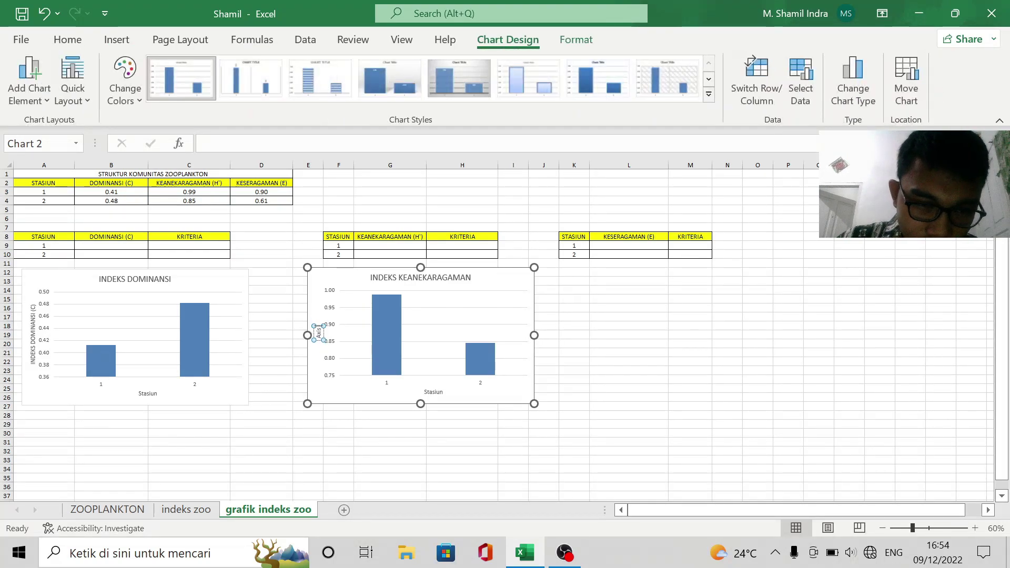
type("INDEKS K")
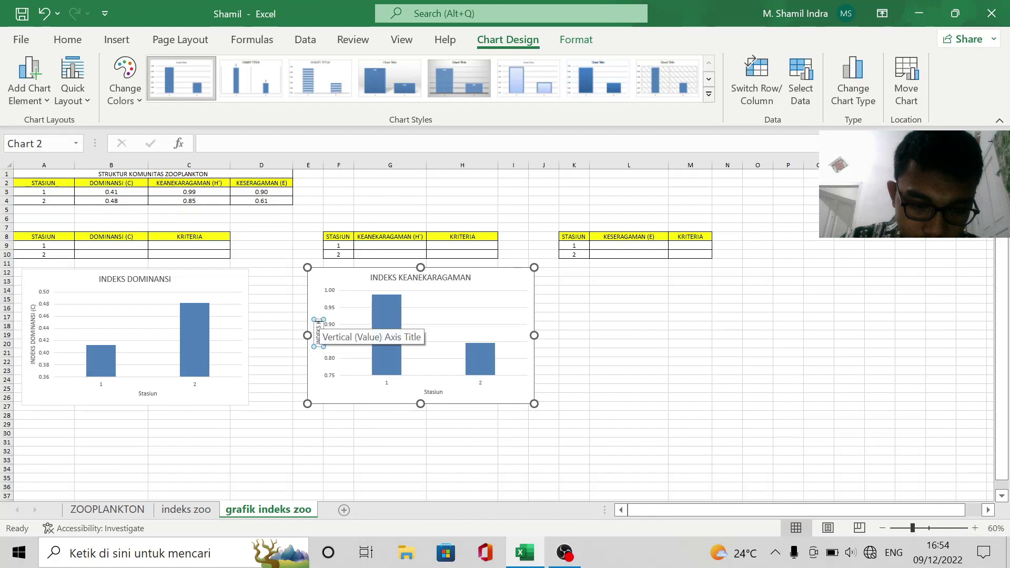
type("EANEKARAGAMA")
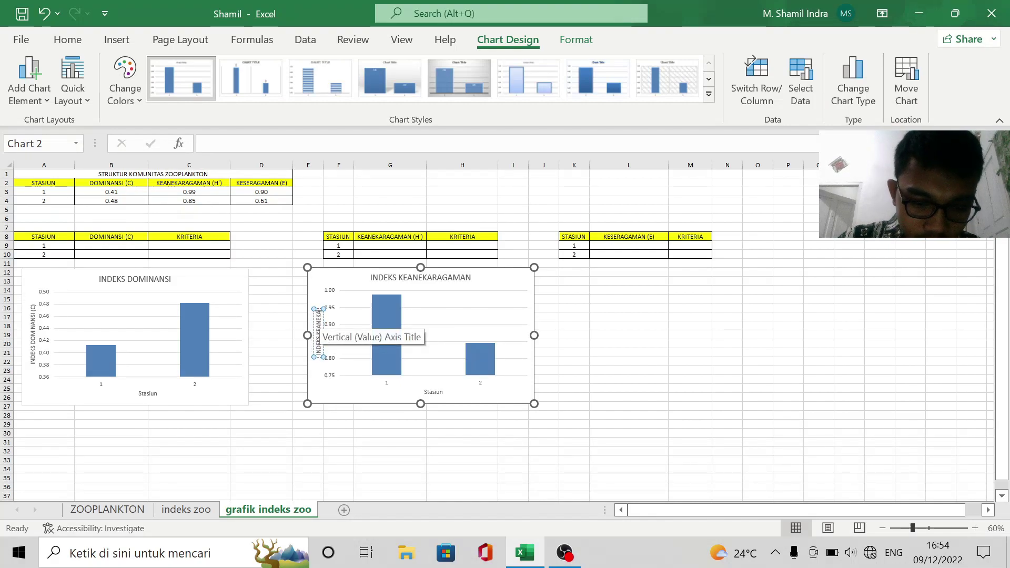
type("N")
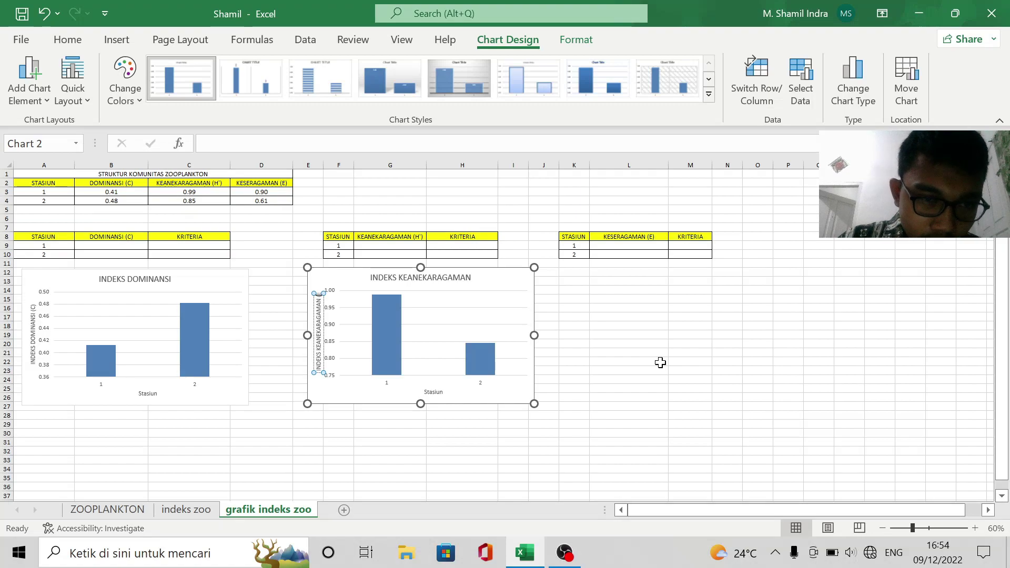
type(" (H")
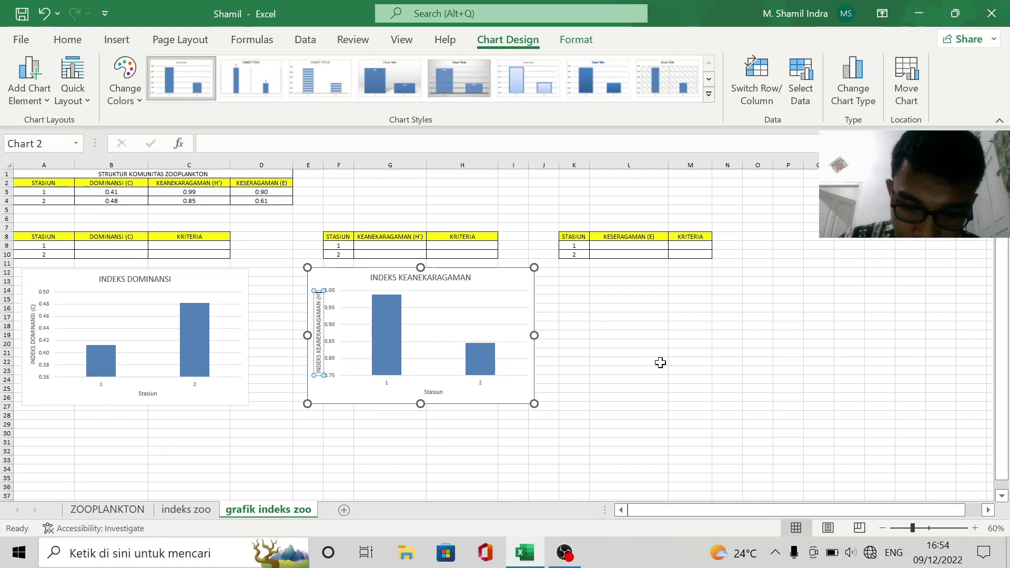
type("')")
left_click(711, 367)
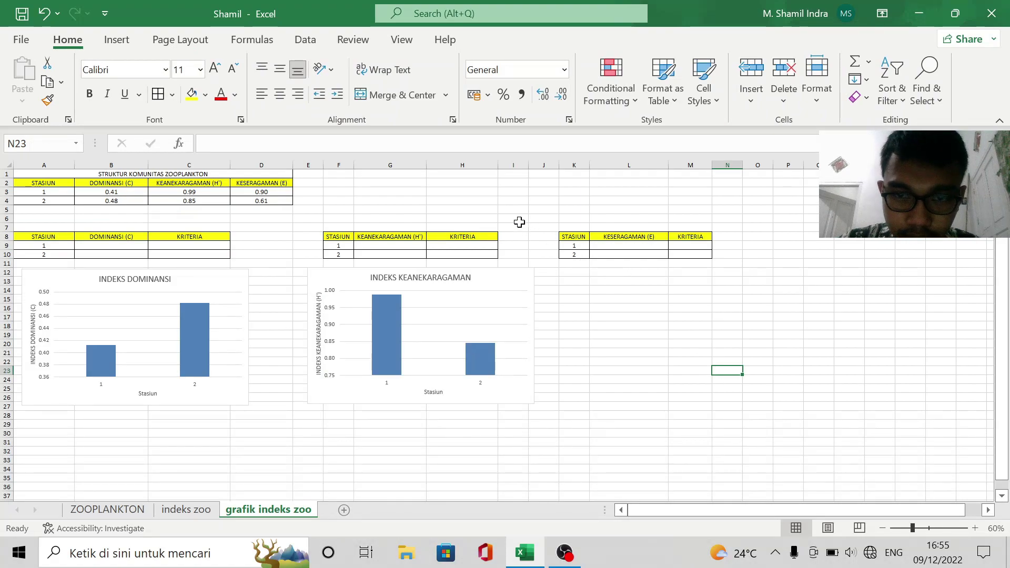
Insert a 2-D clustered column chart of D3:D4 below the Keseragaman criteria table and space it evenly with the INDEKS KEANEKARAGAMAN chart
left_click_drag(259, 202, 260, 192)
left_click(123, 38)
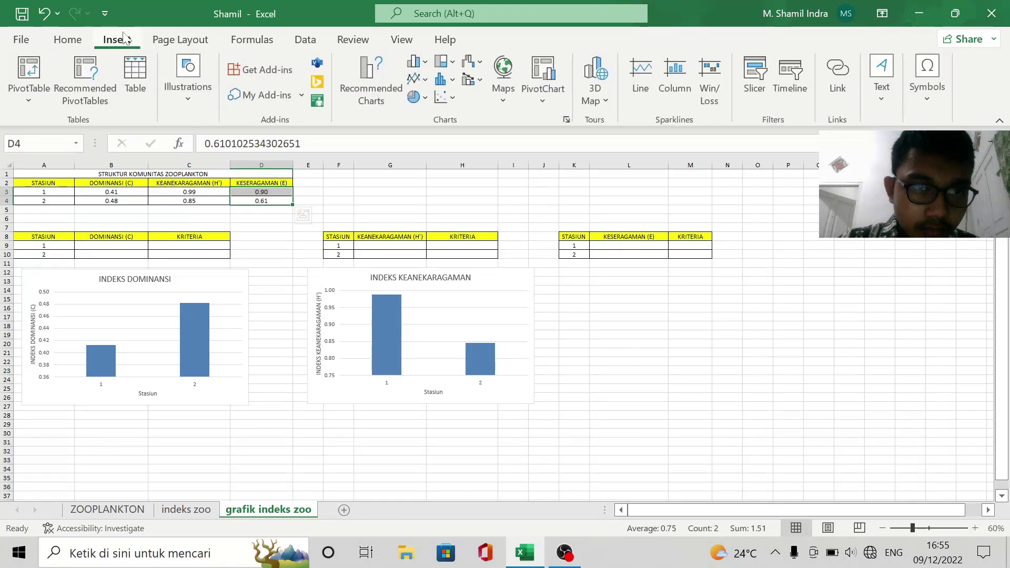
left_click(419, 62)
left_click(428, 114)
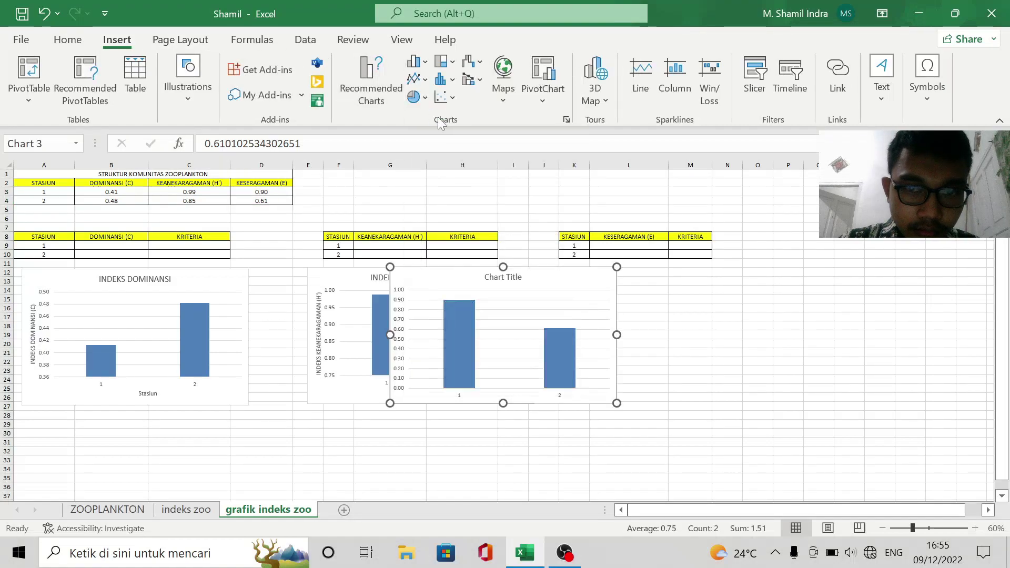
left_click_drag(535, 277, 710, 274)
left_click_drag(494, 277, 480, 279)
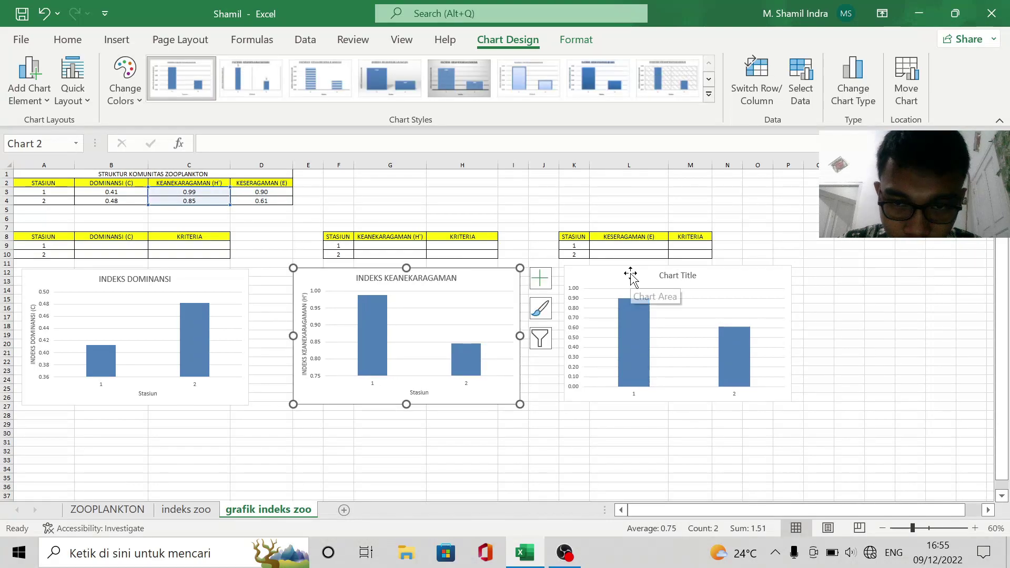
left_click_drag(629, 273, 610, 275)
Add axis titles to the Keseragaman column chart
left_click(665, 278)
left_click(801, 278)
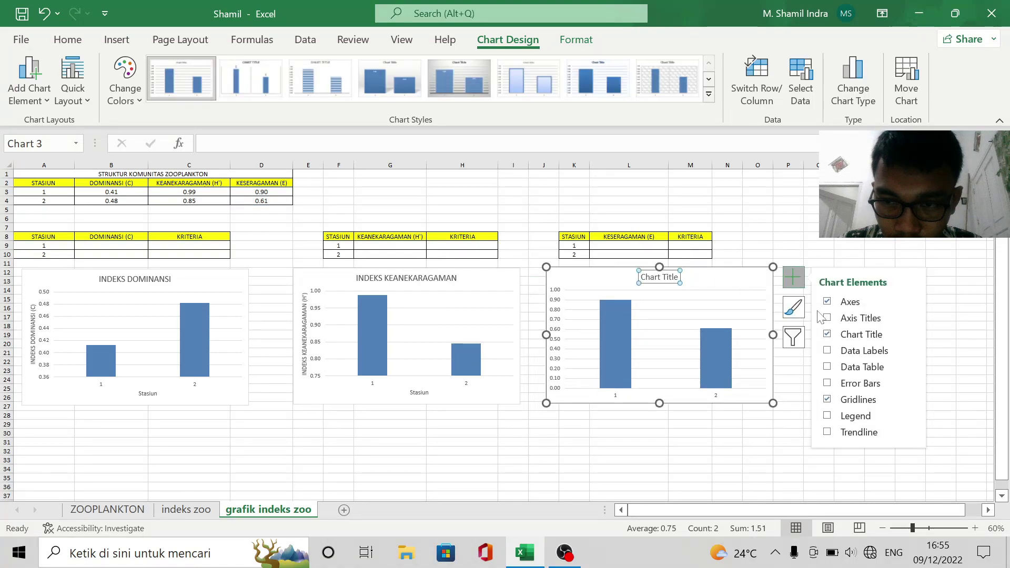
left_click(841, 318)
Set the title of the Keseragaman column chart to INDEKS KESERAGAMAN
left_click(666, 279)
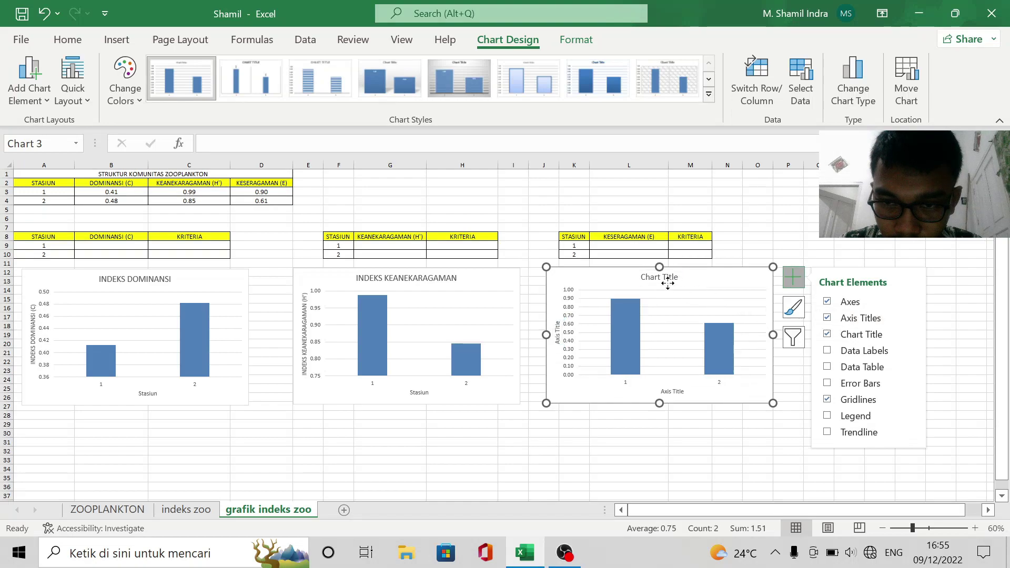
left_click(664, 277)
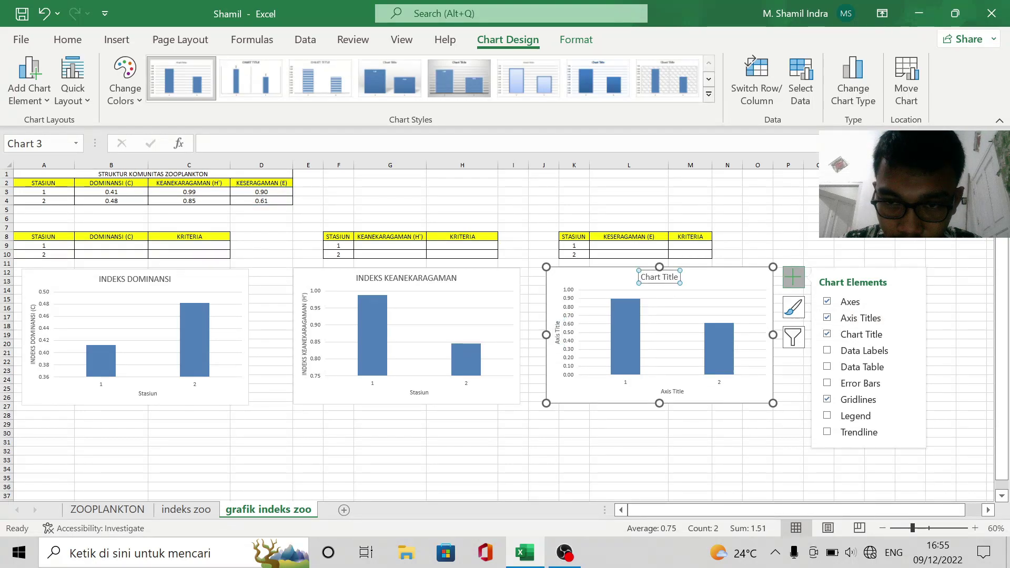
left_click(678, 277)
key("BackSpace")
key("BackSpace")
key("BackSpace")
key("BackSpace")
key("BackSpace")
key("BackSpace")
key("BackSpace")
key("BackSpace")
key("BackSpace")
key("BackSpace")
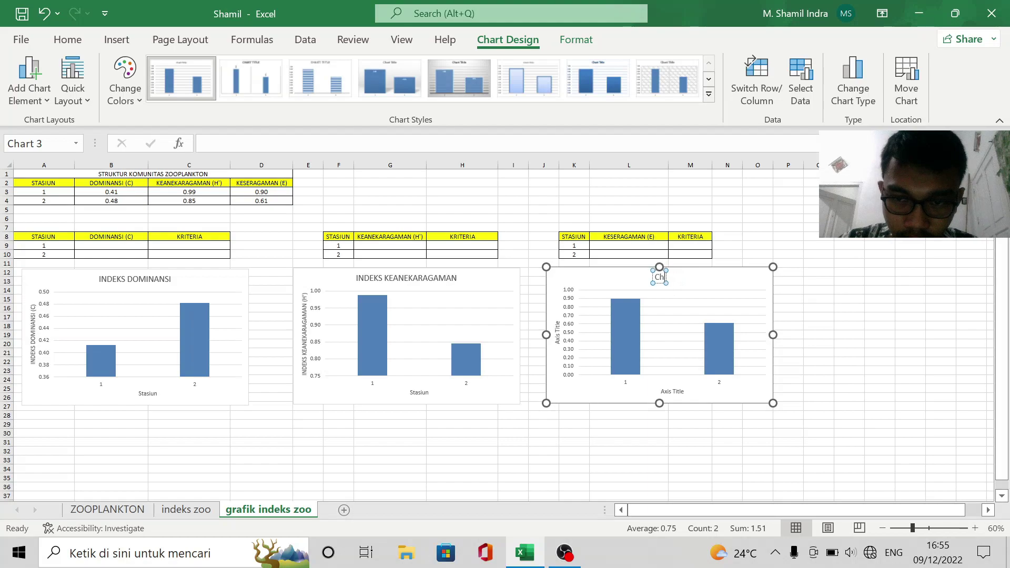
type("INDEKS")
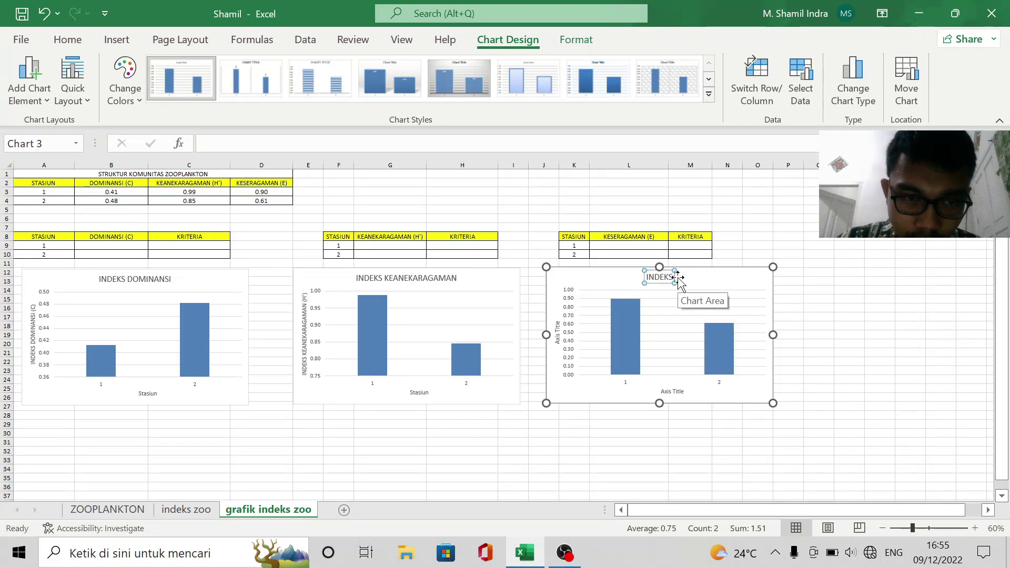
type(" KES")
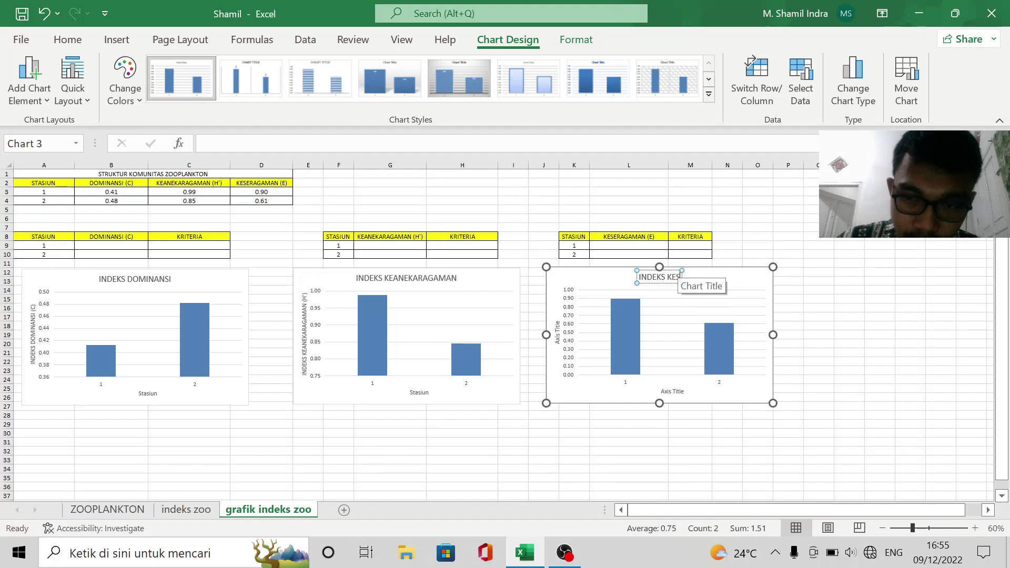
type("E")
key("BackSpace")
type("ERAGAMAN")
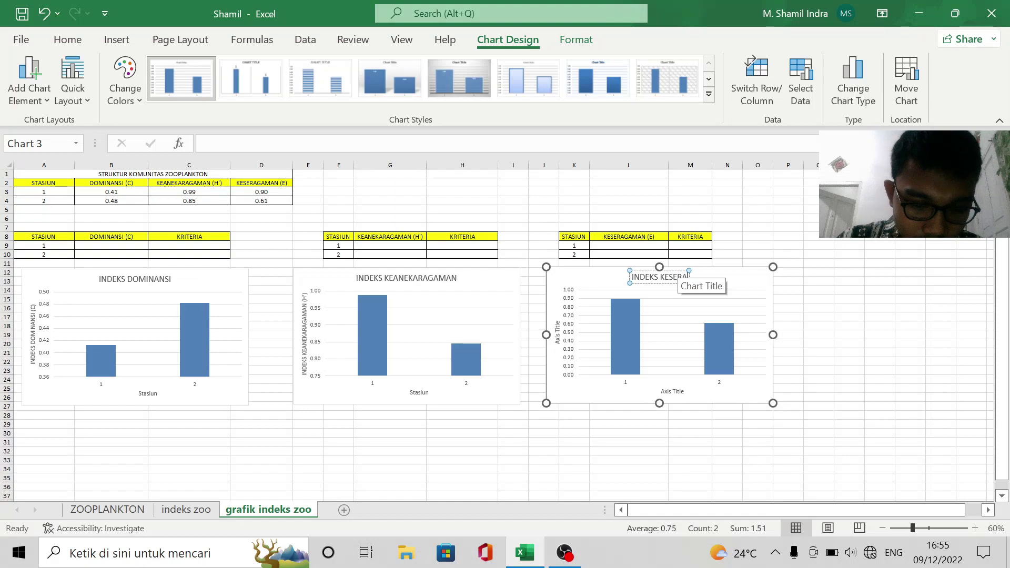
left_click(940, 305)
Set the horizontal axis title of the INDEKS KESERAGAMAN chart to Stasiun
left_click(681, 390)
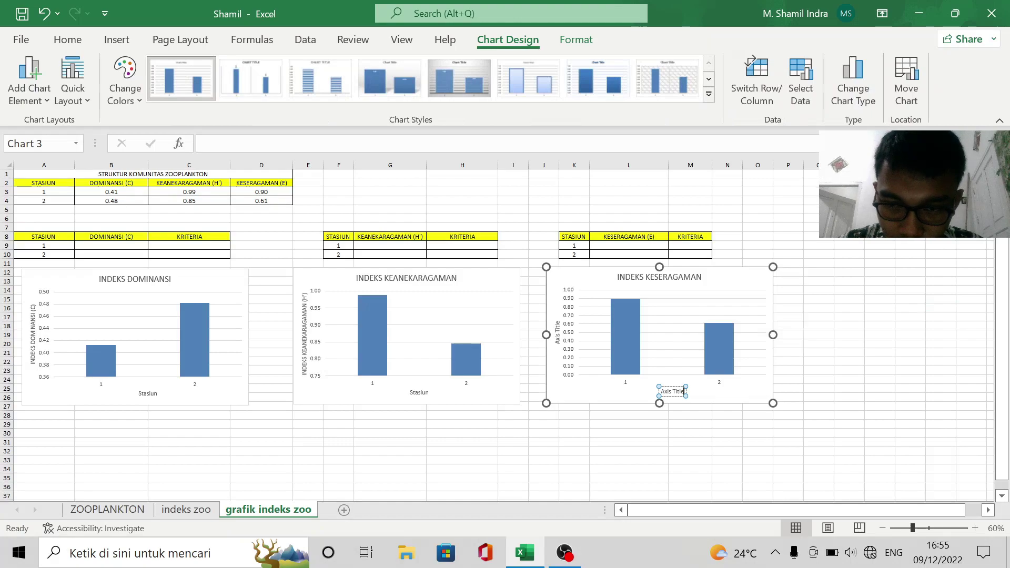
key("BackSpace")
key("BackSpace")
key("BackSpace")
key("BackSpace")
key("BackSpace")
key("BackSpace")
key("BackSpace")
key("BackSpace")
key("BackSpace")
key("BackSpace")
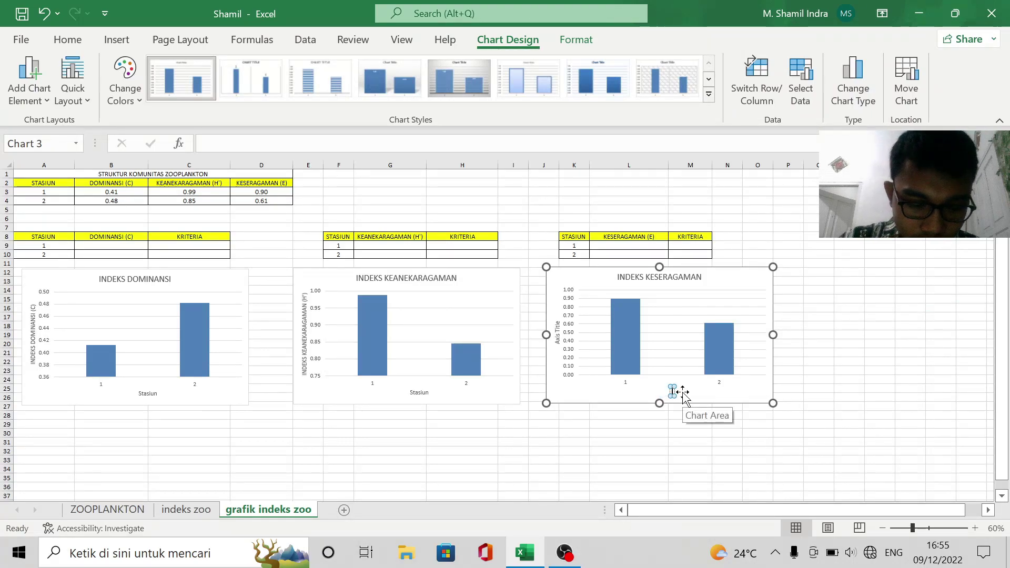
type("Stas")
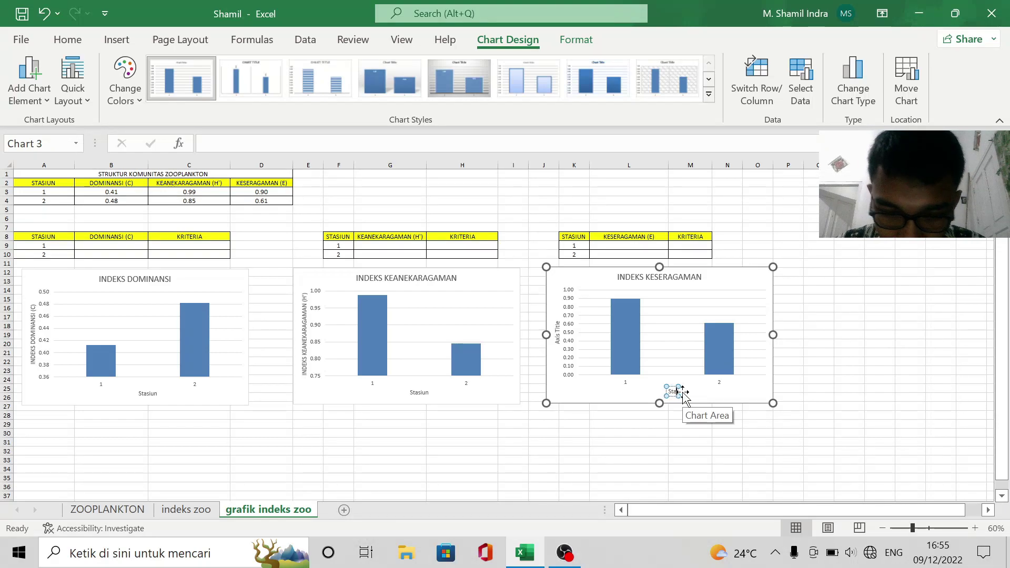
type("iun")
left_click(910, 361)
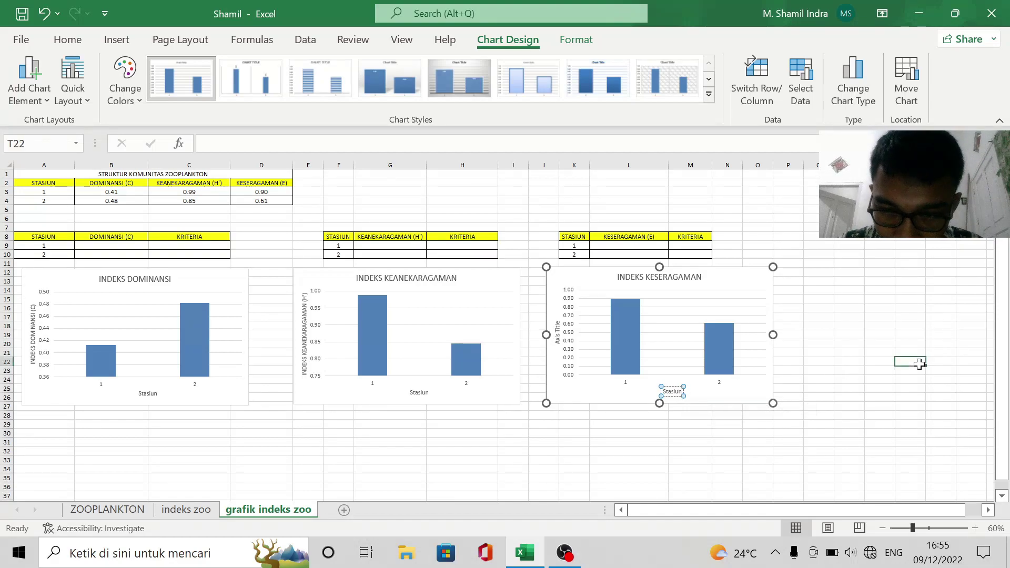
Set the vertical axis title of the INDEKS KESERAGAMAN chart to INDEKS KESERAGAMAN (E)
left_click(557, 333)
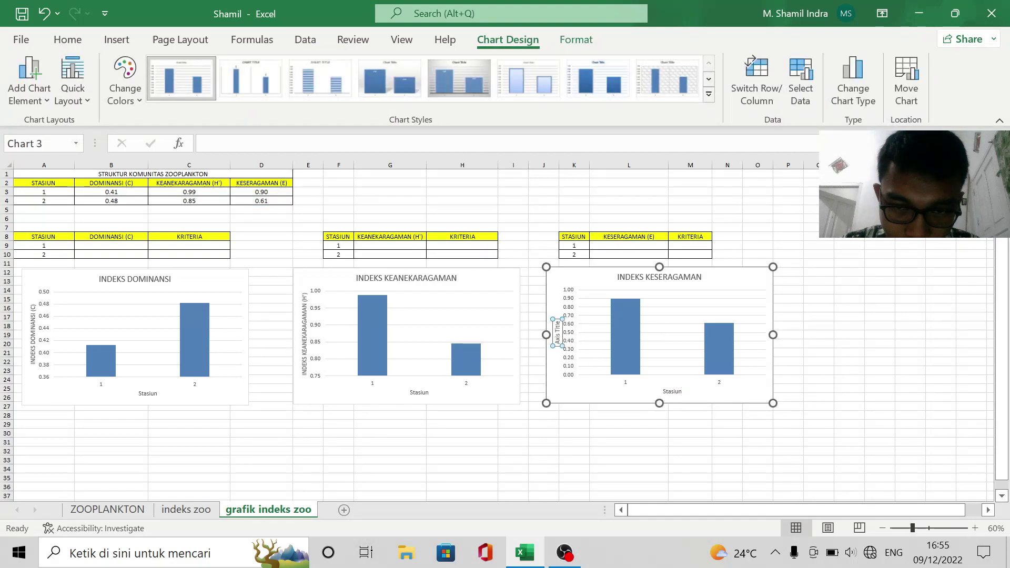
key("BackSpace")
key("BackSpace")
key("BackSpace")
key("BackSpace")
key("BackSpace")
key("BackSpace")
key("BackSpace")
key("BackSpace")
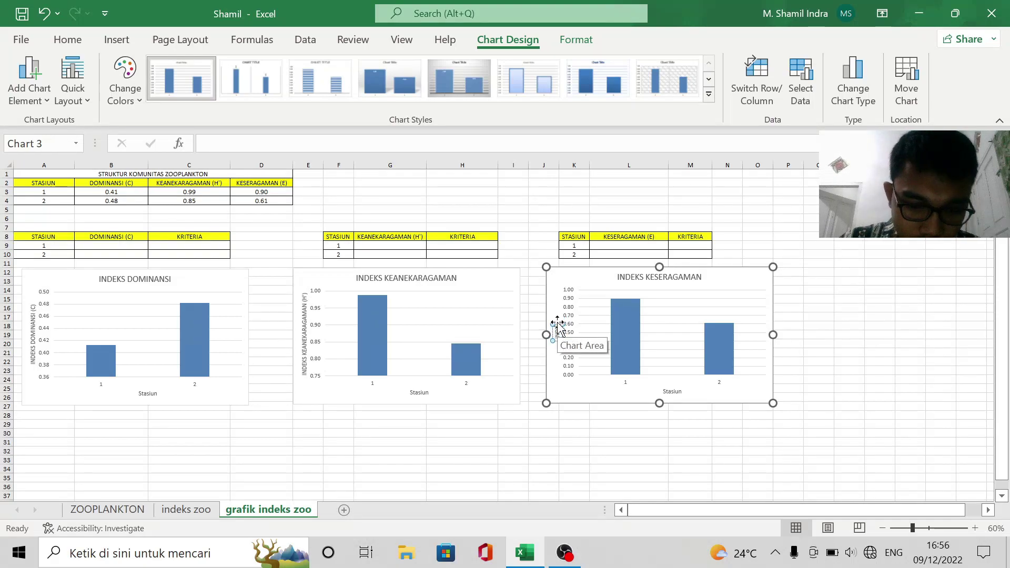
type("KESERAGAMAN")
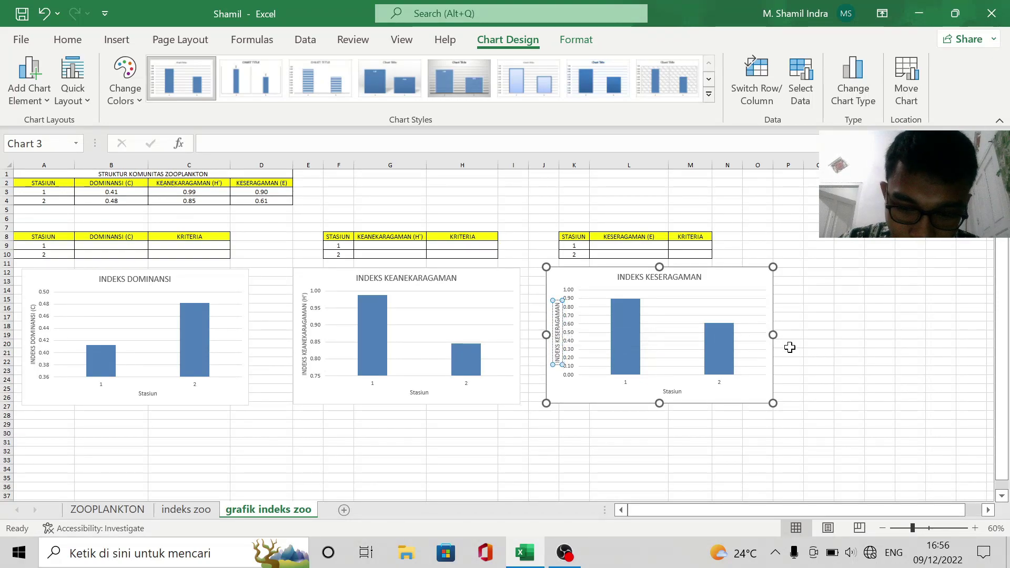
type("(E)")
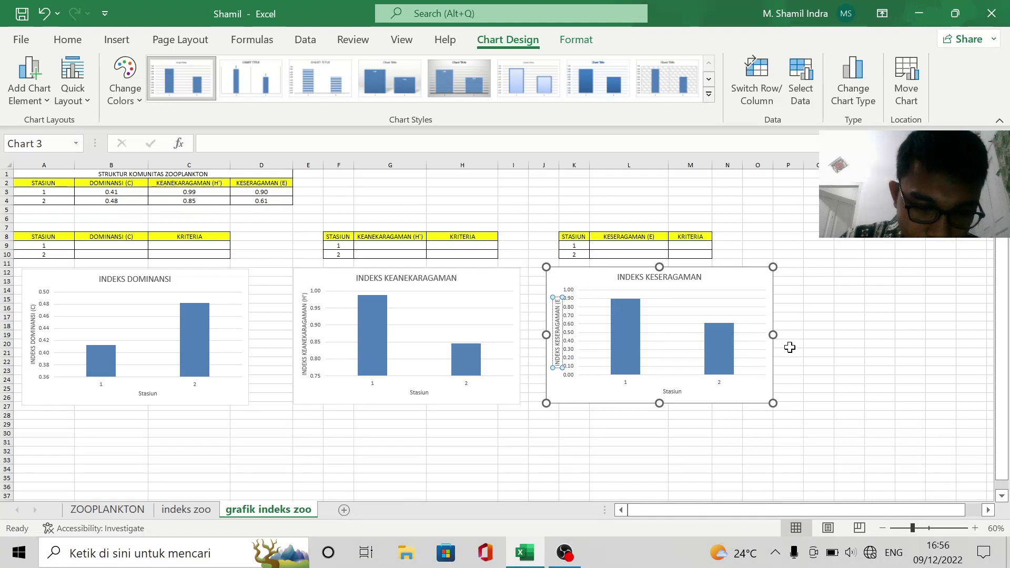
left_click(866, 353)
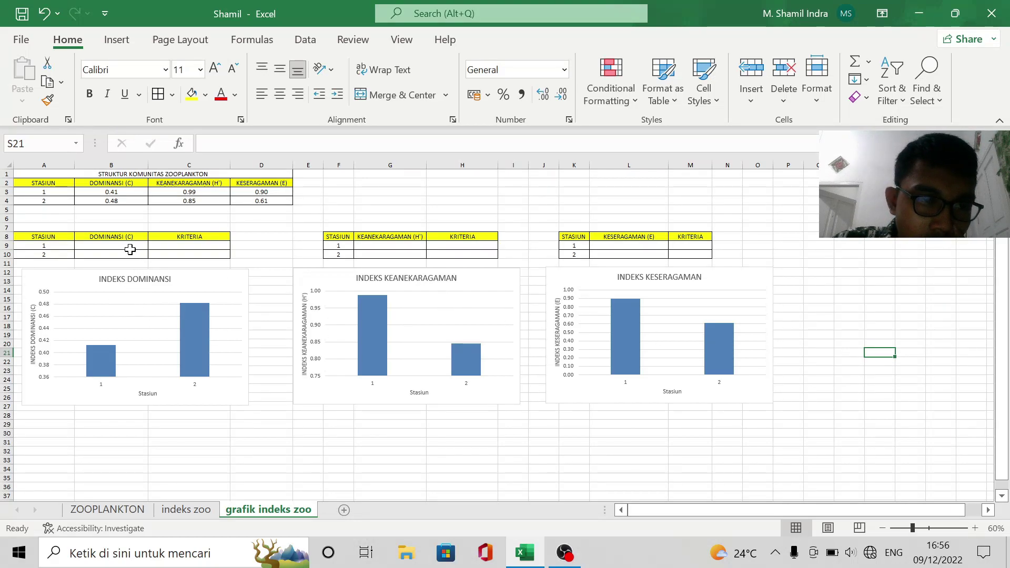
Copy station 1's dominance index from B3 into B9 of the Dominansi criteria table, pasting values only
left_click(122, 245)
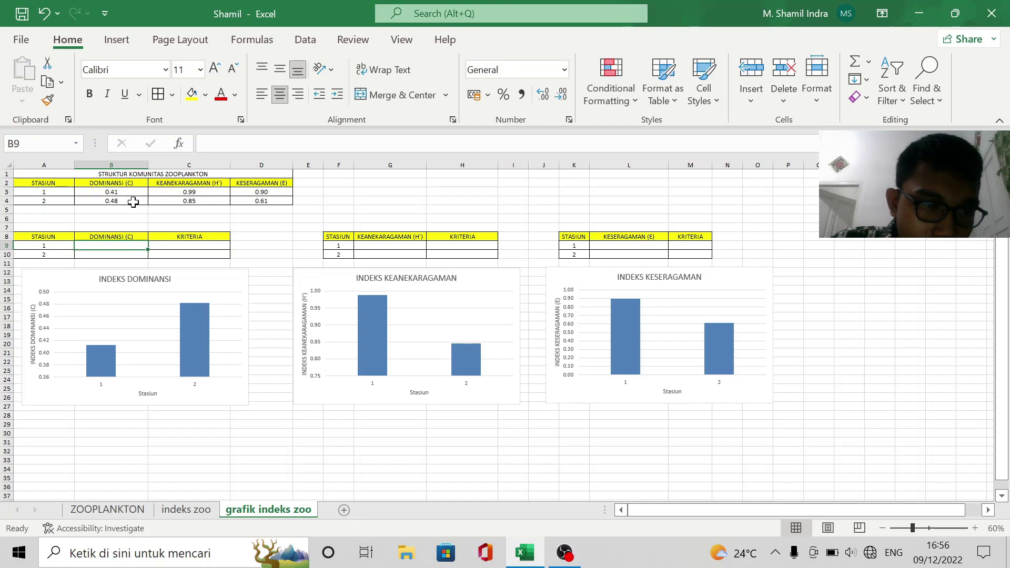
left_click(117, 192)
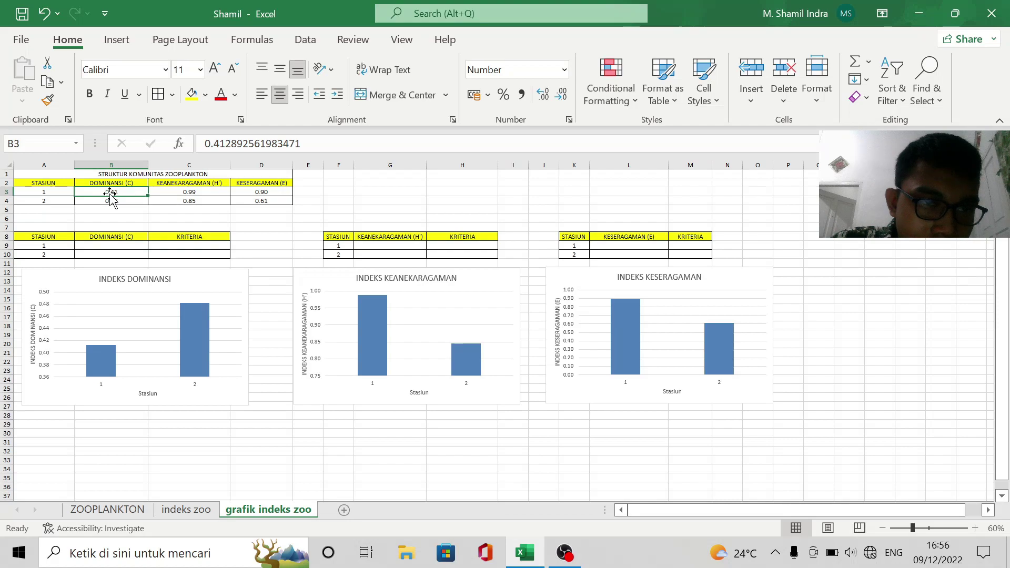
left_click(49, 82)
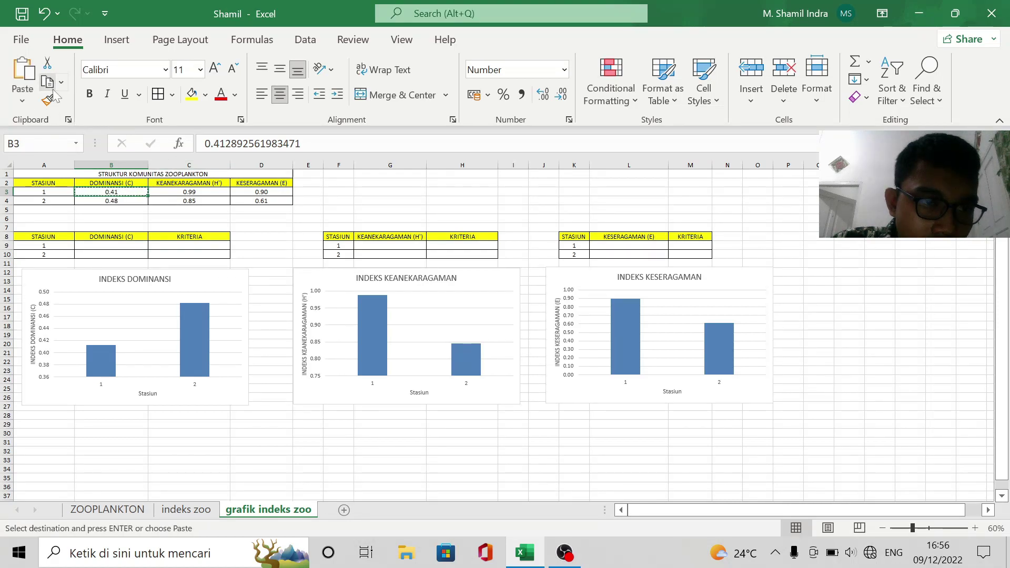
left_click(107, 246)
right_click(106, 246)
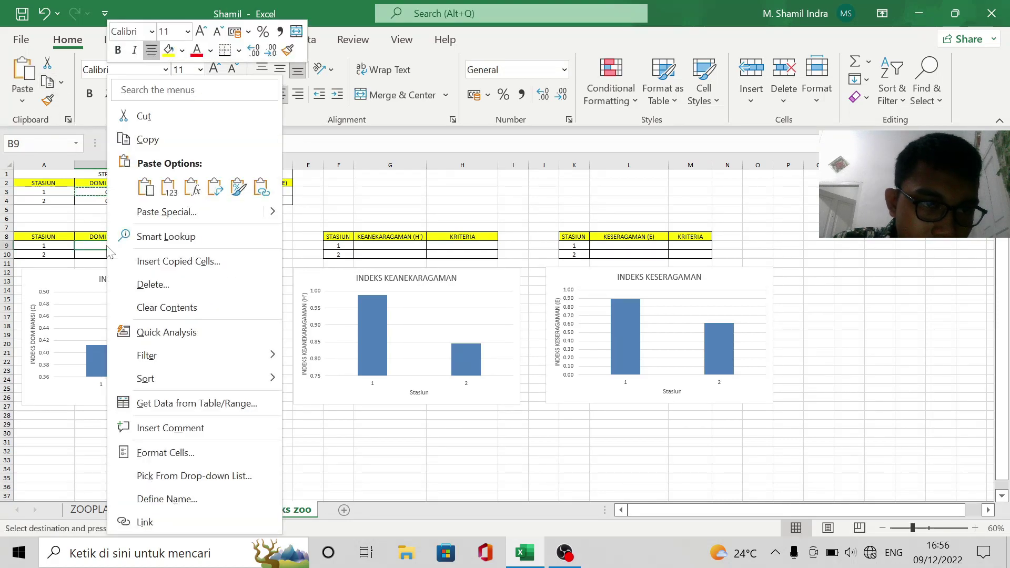
left_click(167, 188)
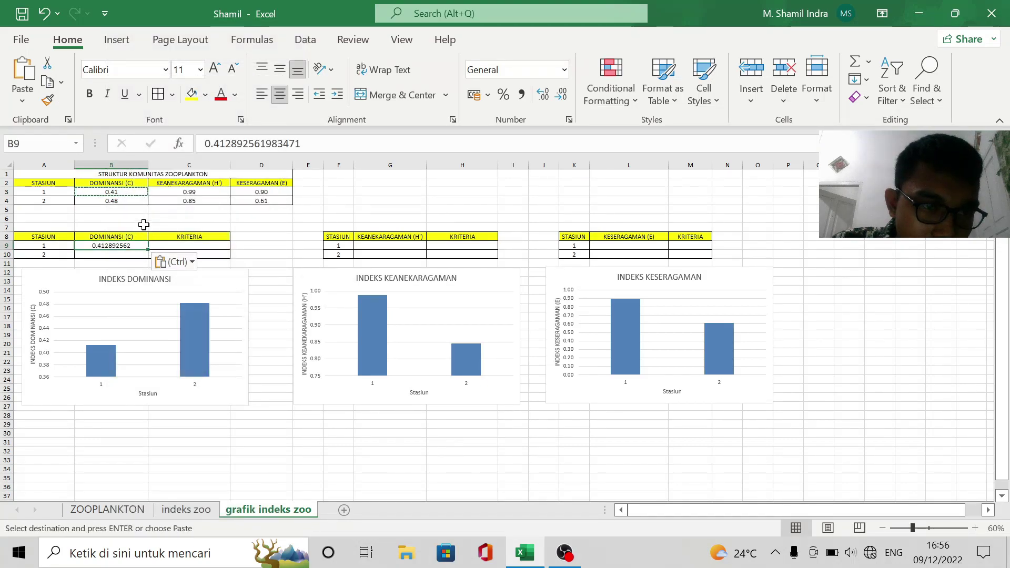
Format the station 1 dominance value in B9 to two decimal places
left_click(561, 97)
left_click(561, 97)
left_click(561, 97)
left_click(561, 97)
left_click(560, 97)
left_click(561, 97)
left_click(559, 100)
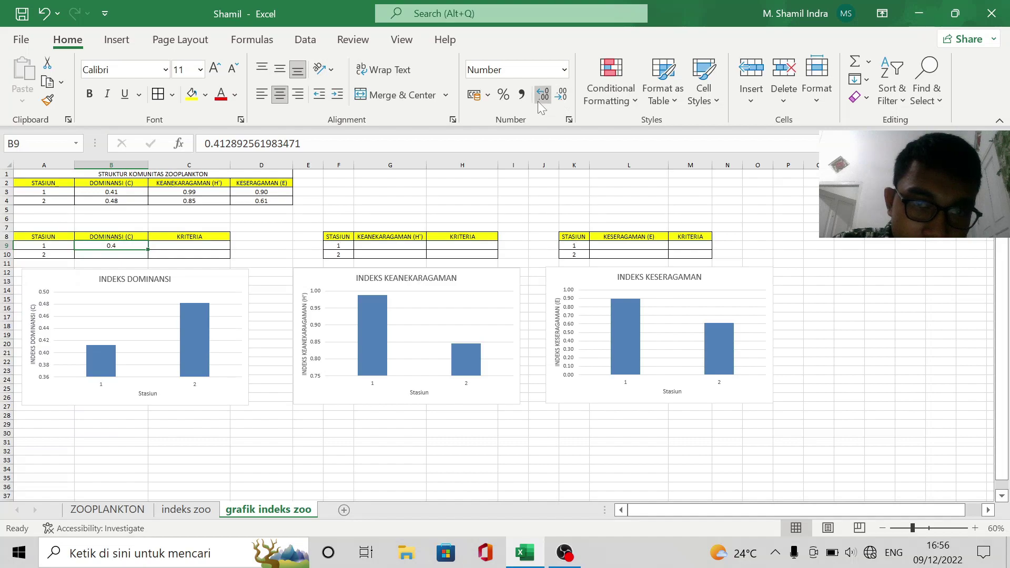
Copy station 2's dominance index from B4 into B10 of the Dominansi criteria table
left_click(105, 255)
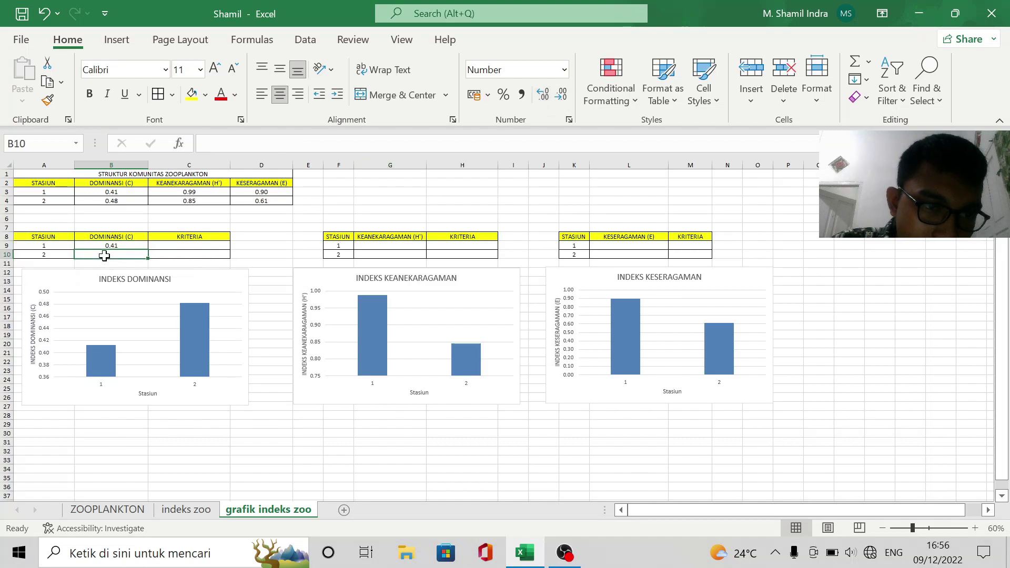
left_click(123, 206)
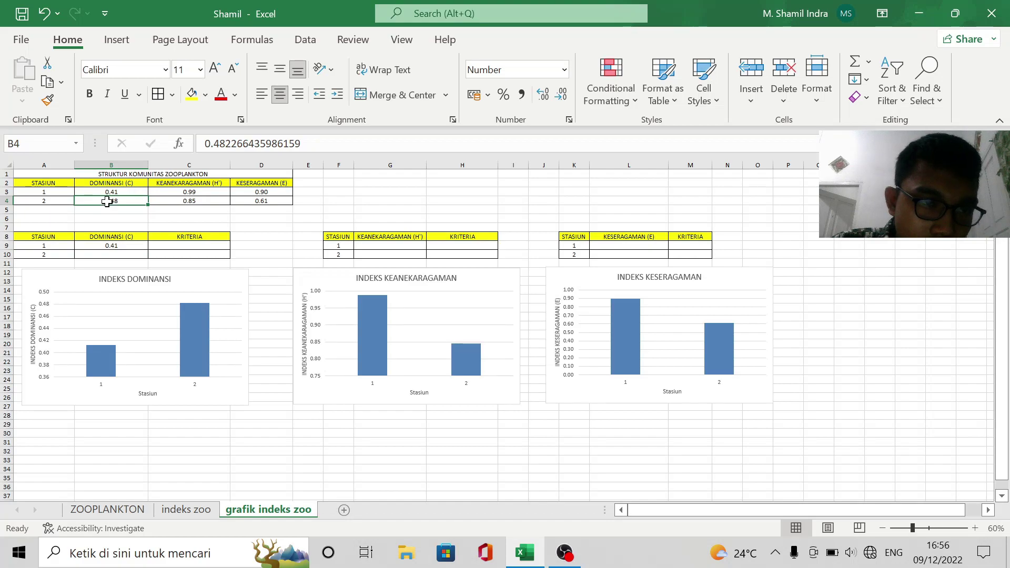
right_click(107, 202)
left_click(153, 141)
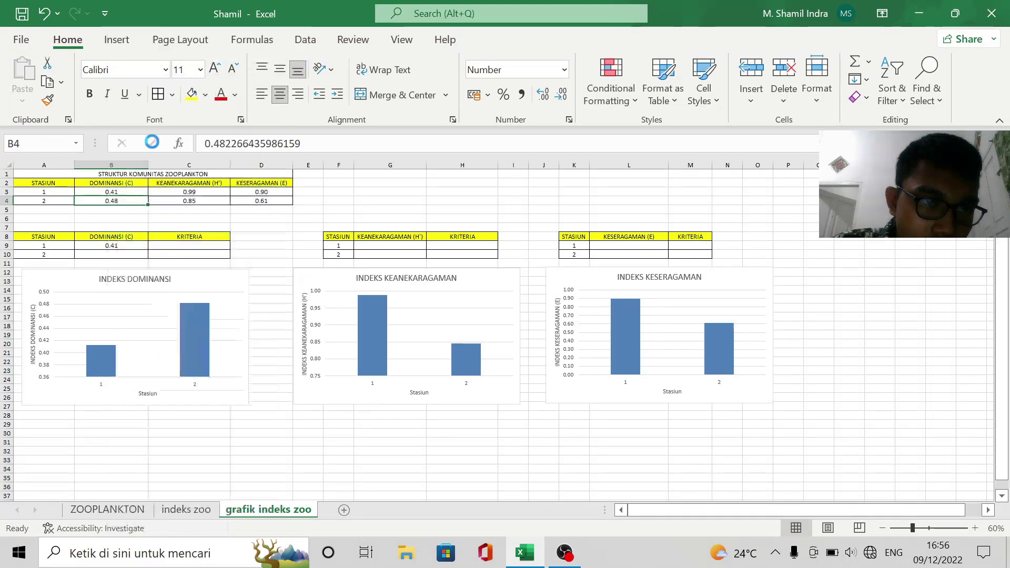
right_click(106, 254)
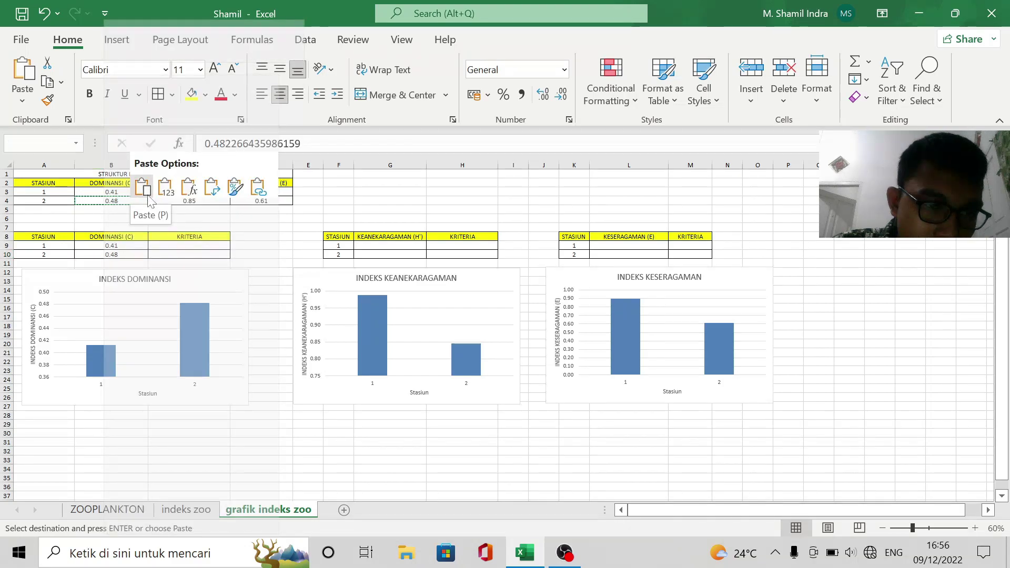
left_click(162, 191)
left_click(260, 306)
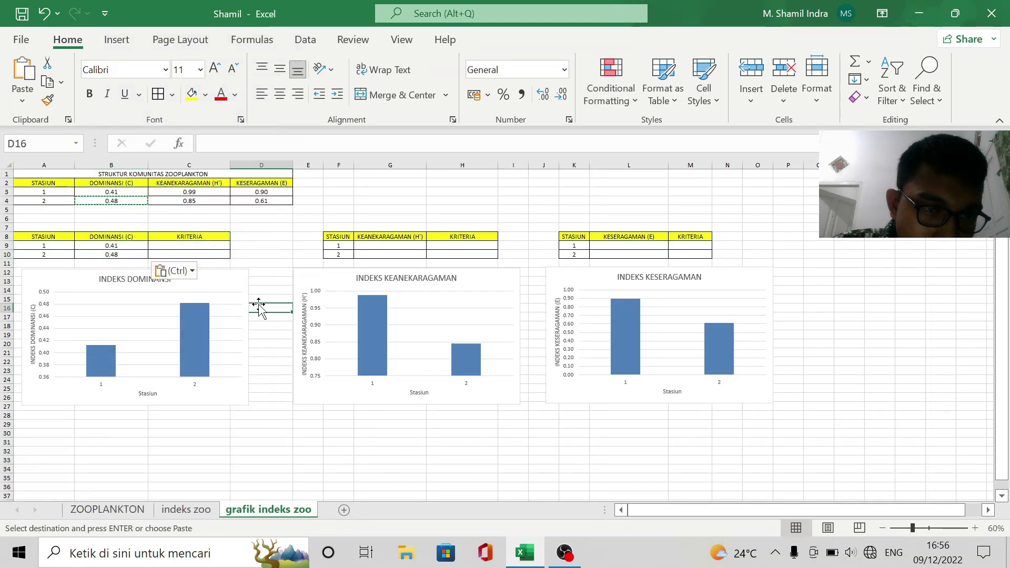
Enter KECIL as the dominance KRITERIA for both stations in C9 and C10
left_click(187, 242)
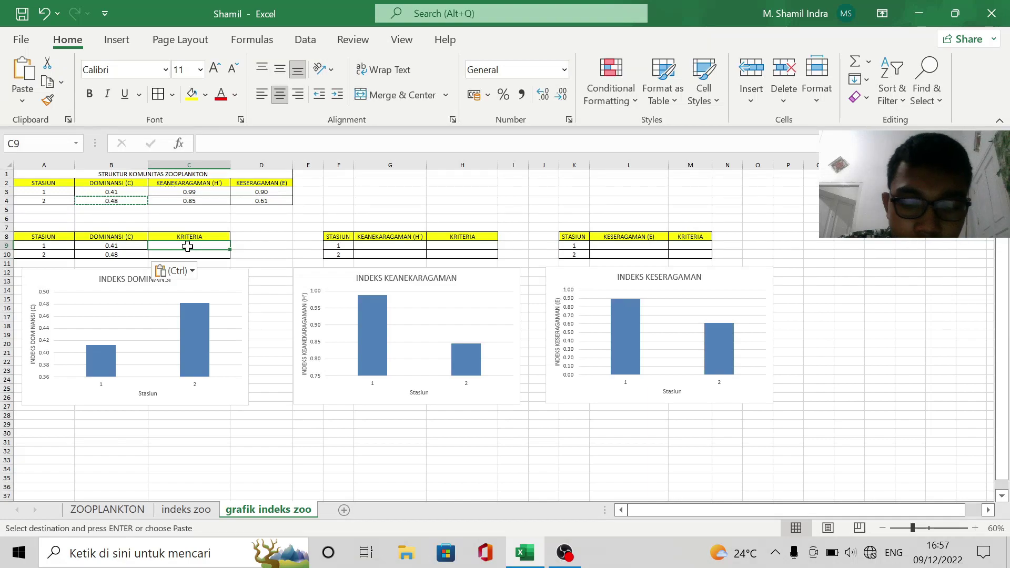
type("KE")
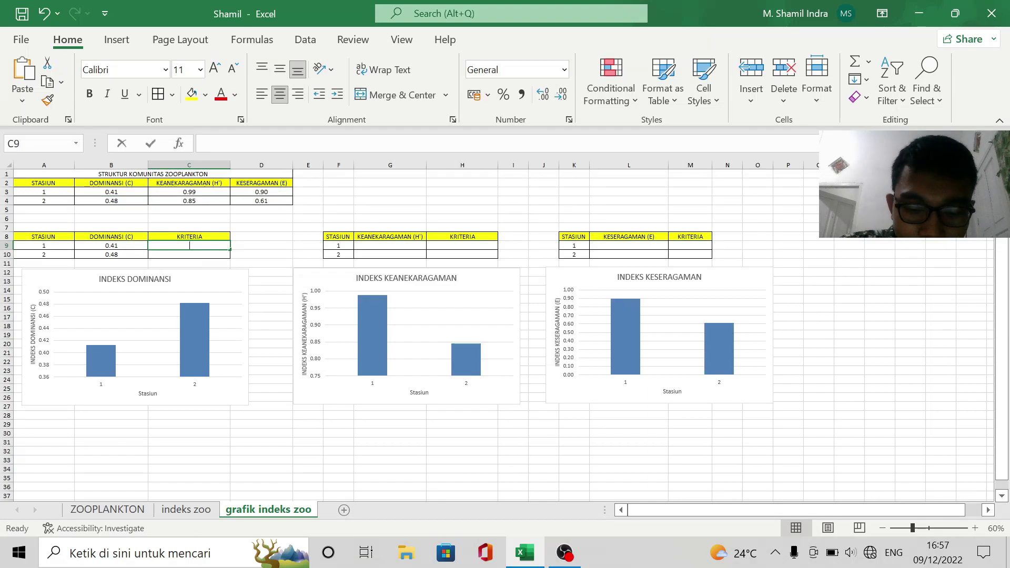
type("CIL")
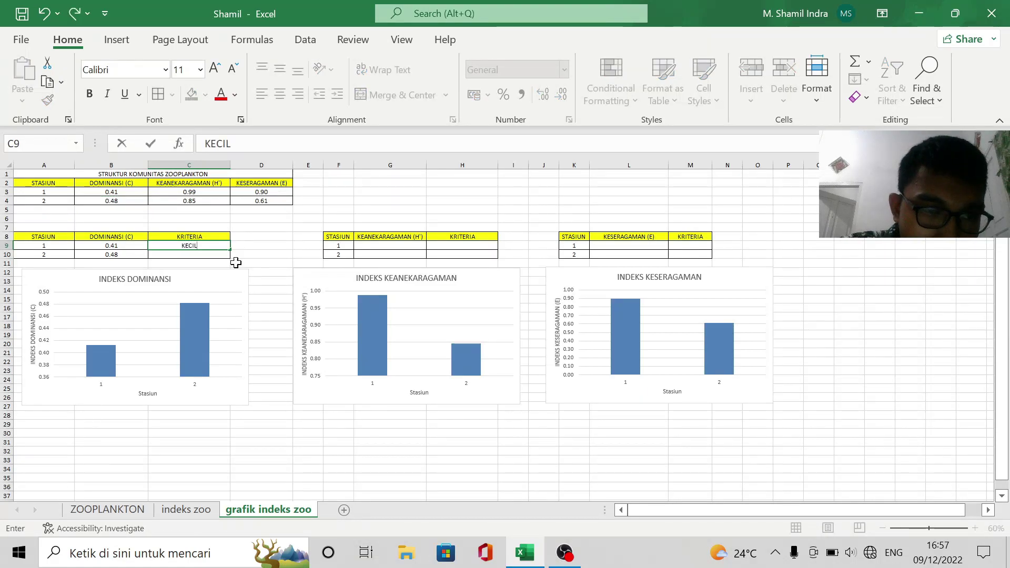
left_click(197, 255)
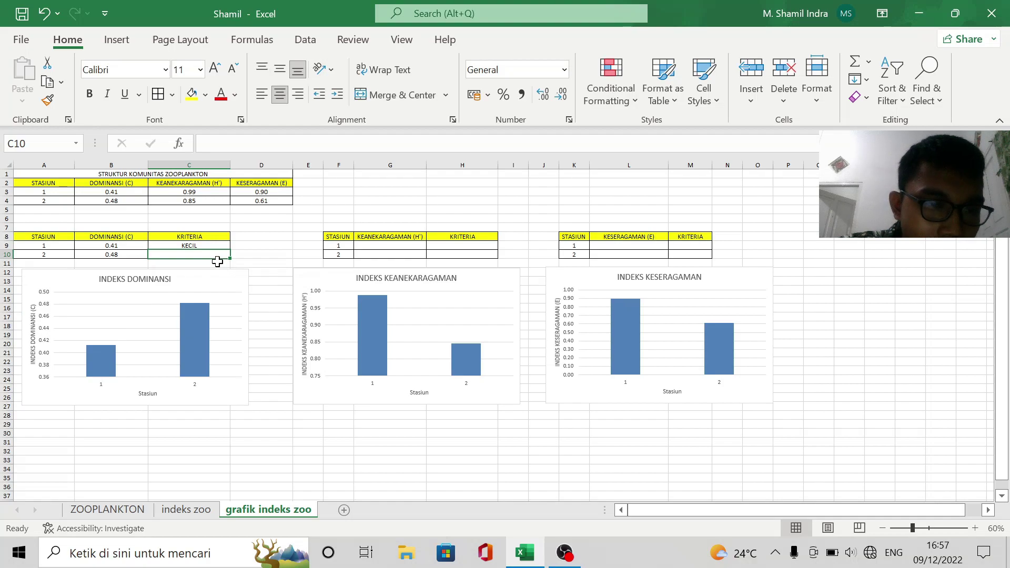
type("KECIL")
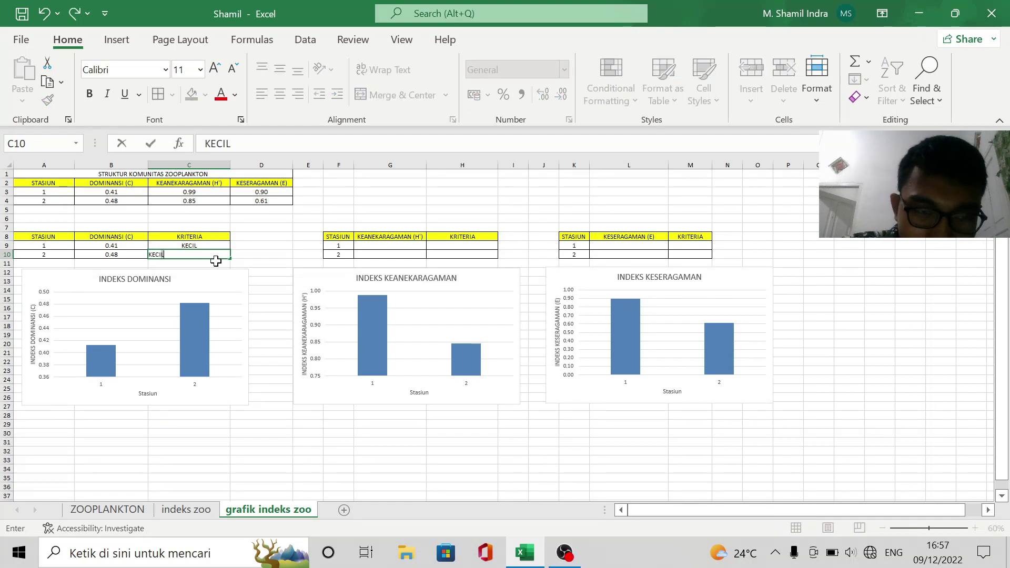
left_click(263, 246)
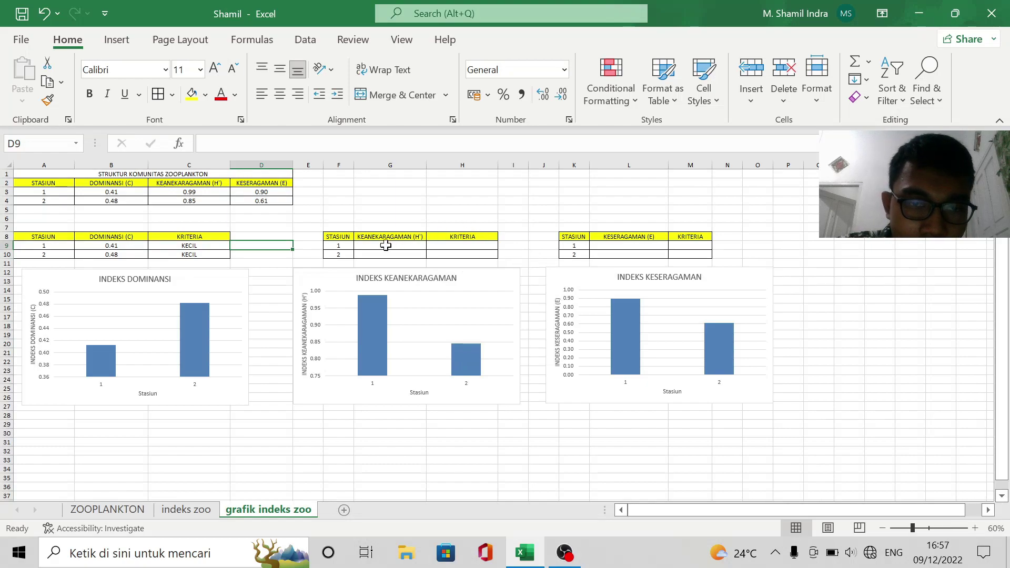
Copy station 1's diversity index from C3 into G9 of the Keanekaragaman criteria table
left_click(172, 193)
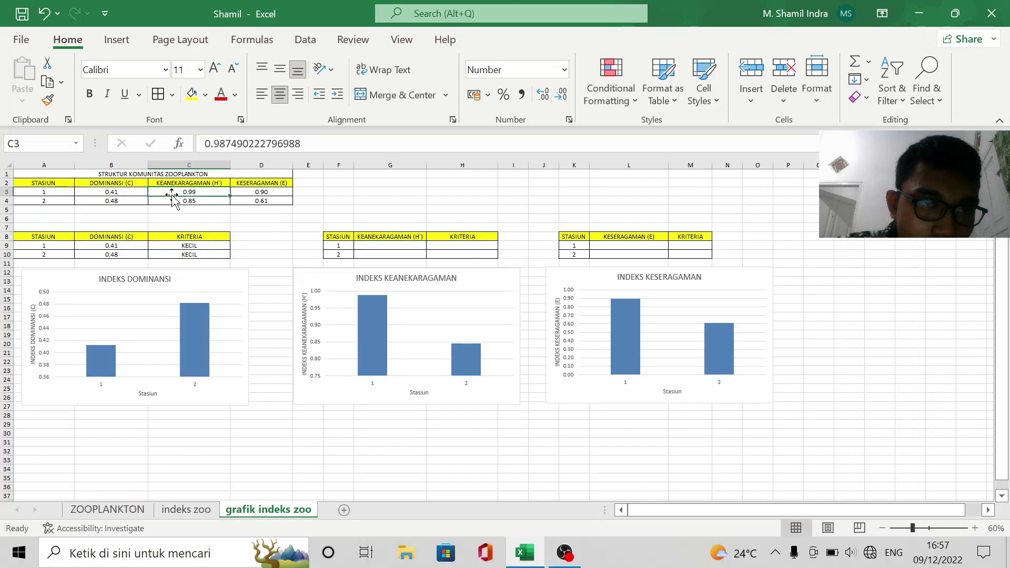
left_click(47, 81)
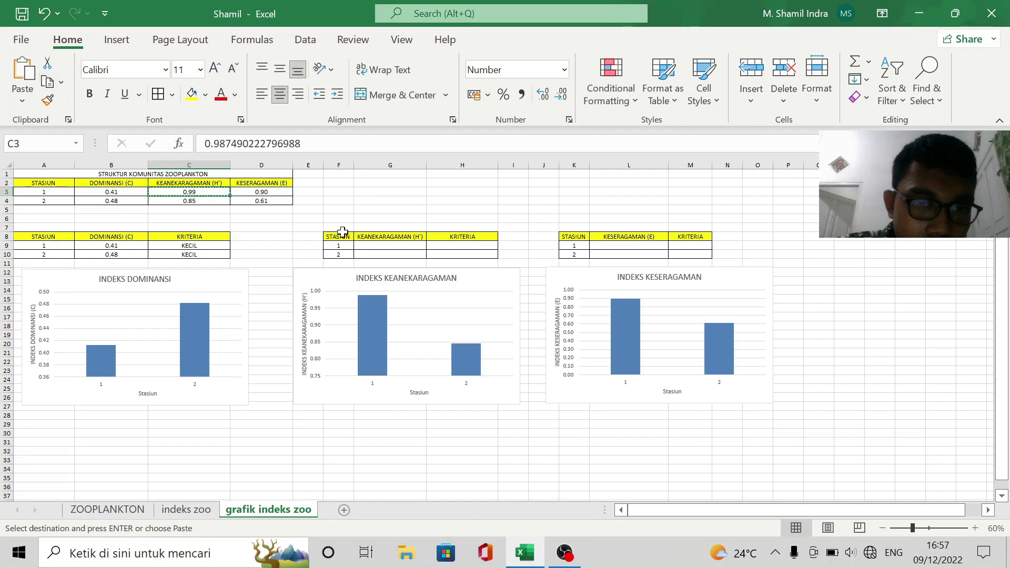
left_click(391, 245)
right_click(393, 245)
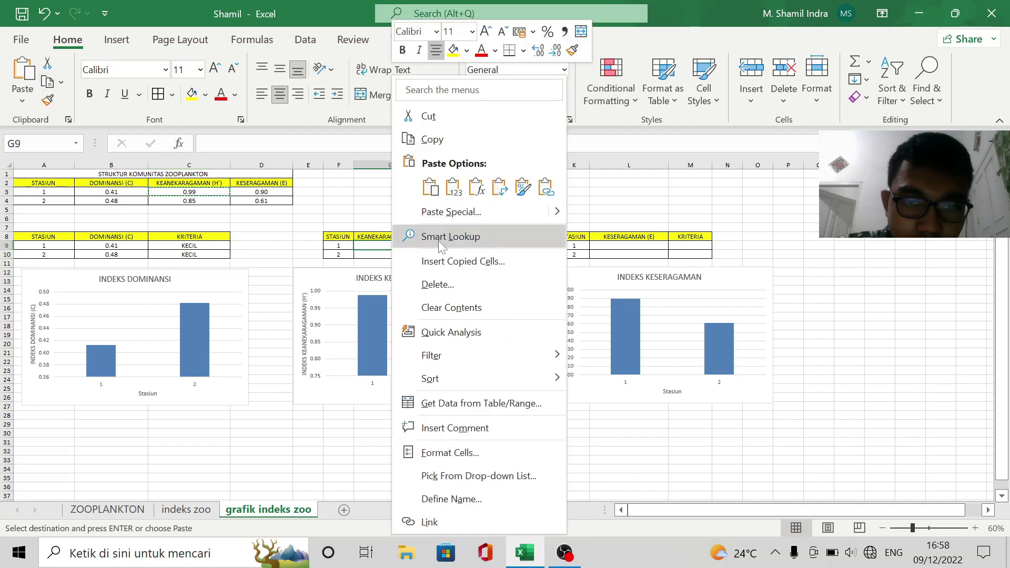
left_click(430, 186)
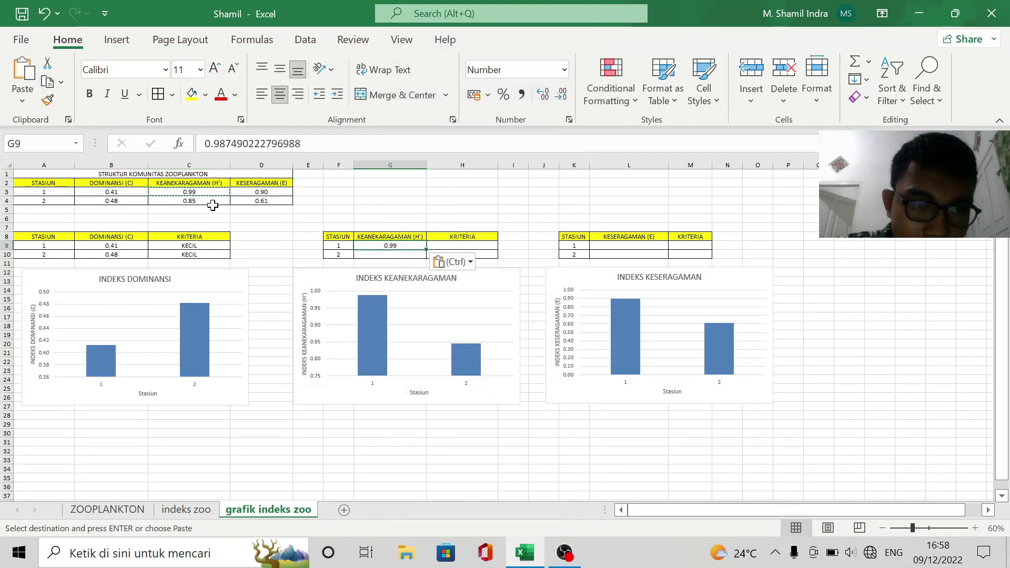
Copy station 2's diversity index from C4 into G10 of the Keanekaragaman criteria table
left_click(202, 201)
right_click(202, 200)
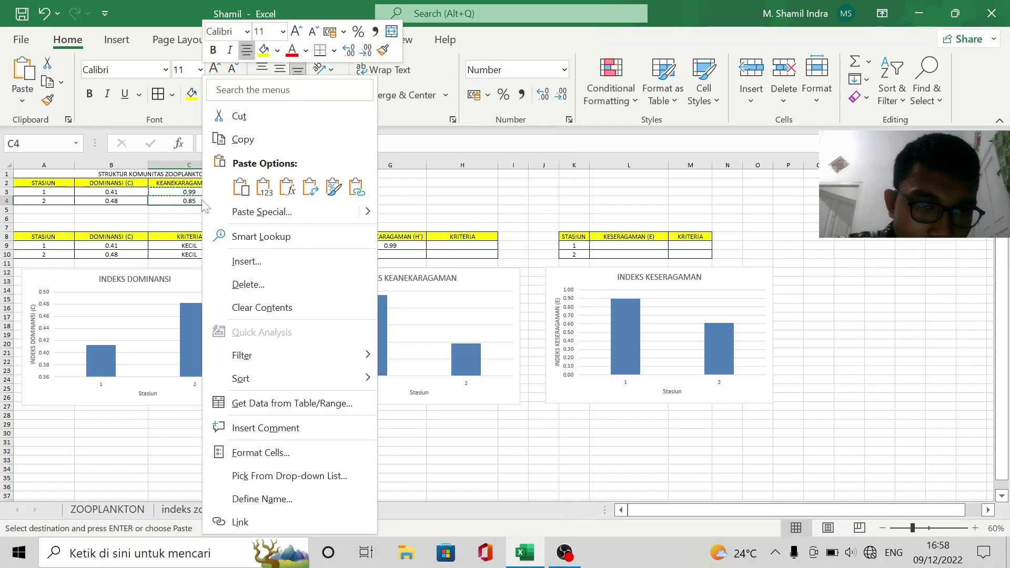
left_click(234, 141)
left_click(396, 255)
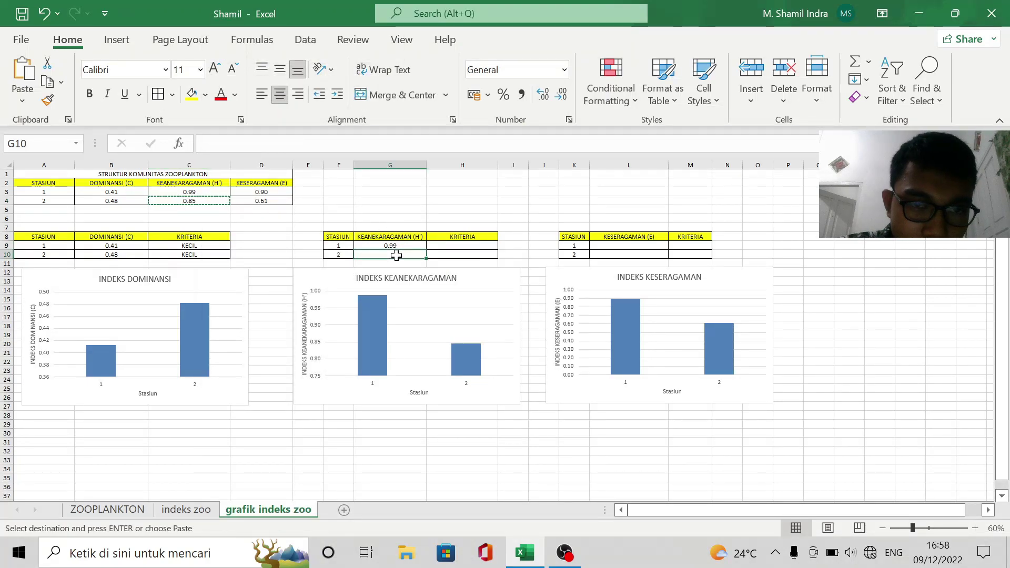
right_click(396, 254)
left_click(430, 187)
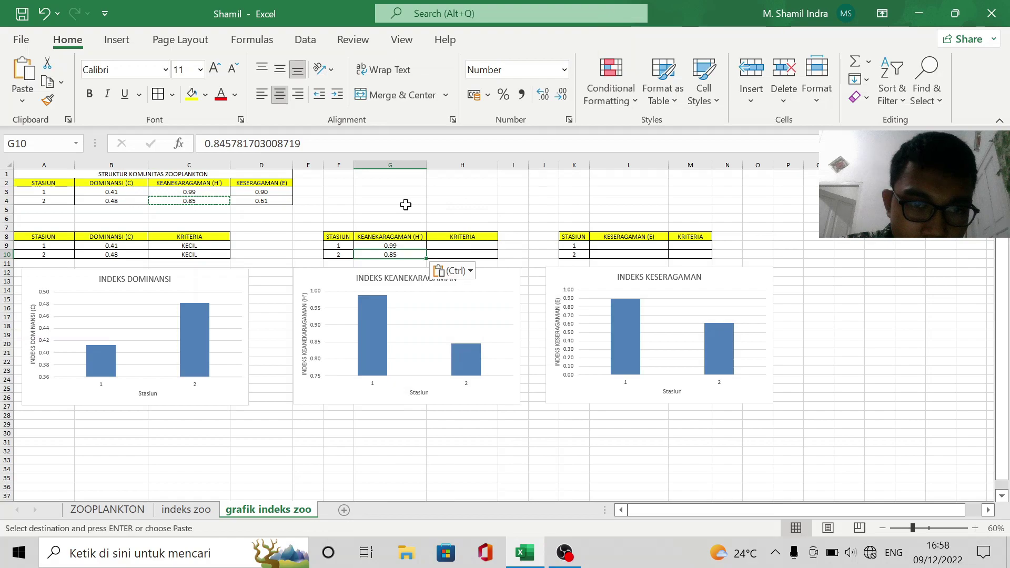
Enter RENDAH as the diversity KRITERIA for both stations in H9 and H10
left_click(468, 244)
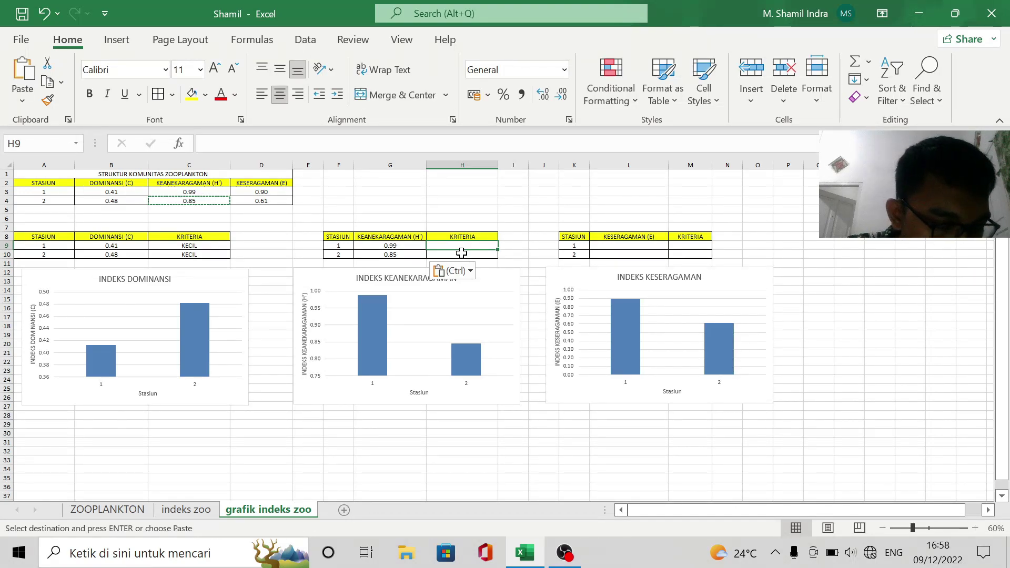
type("RE")
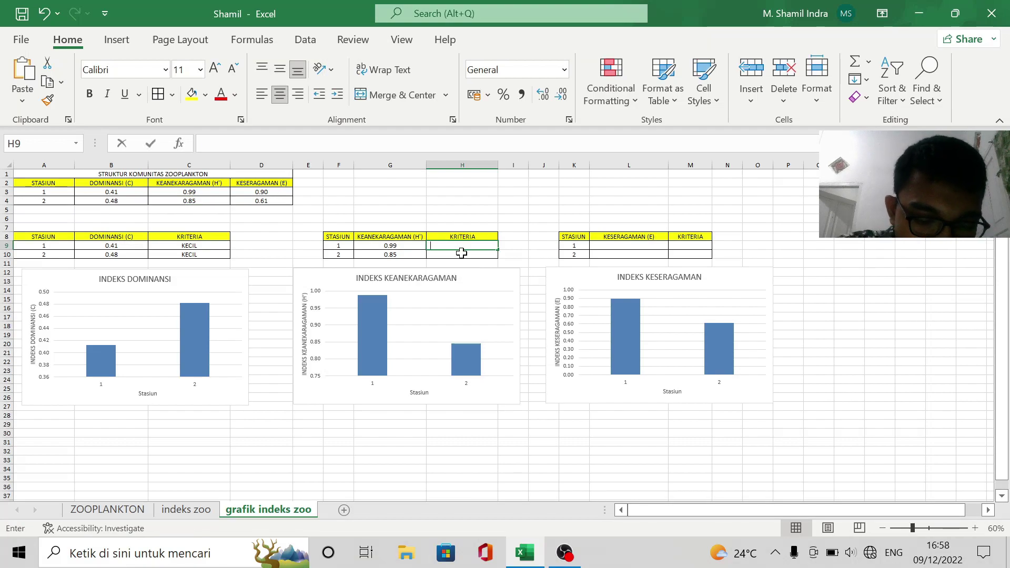
type("NDAH")
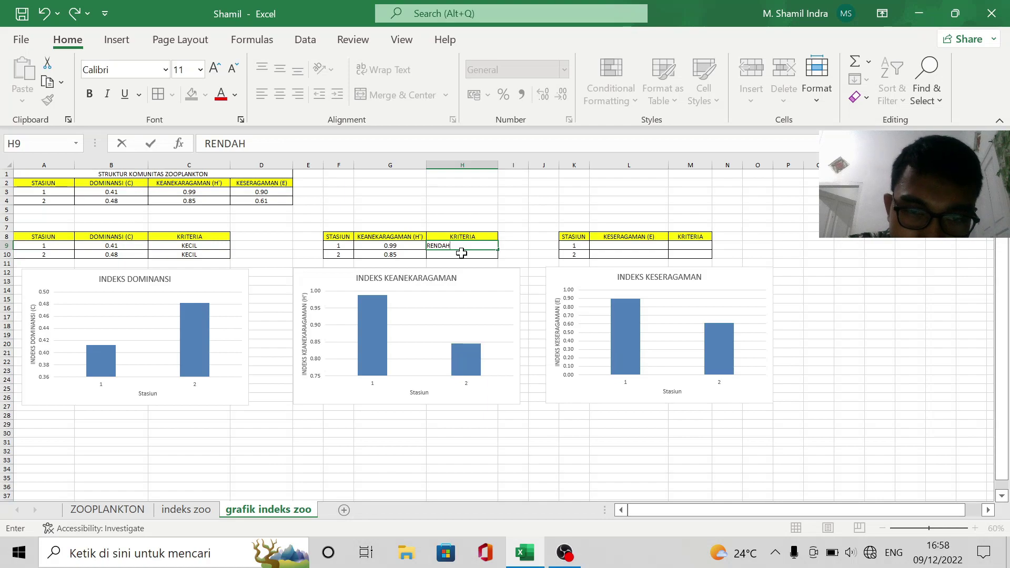
key("Return")
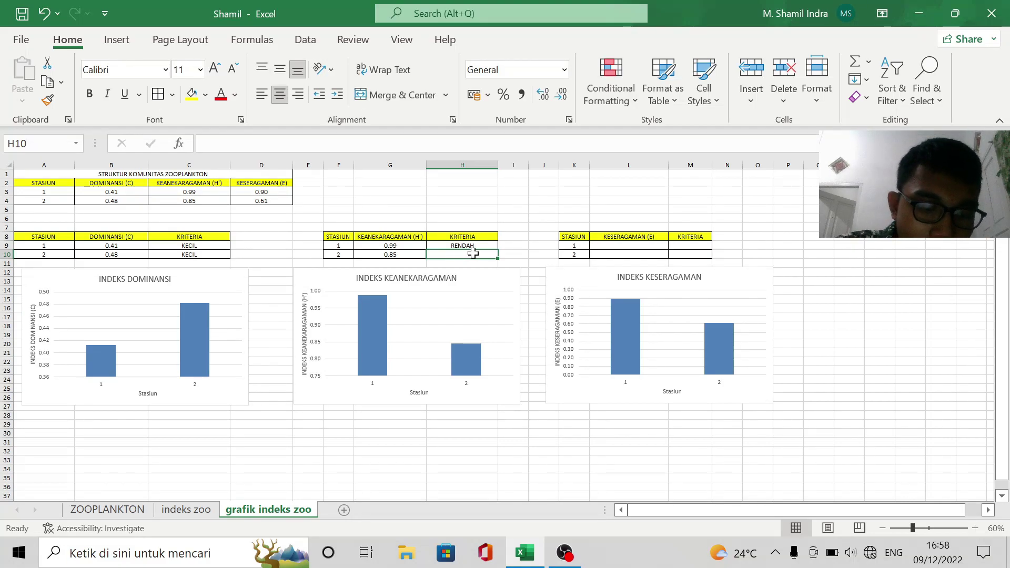
type("RENDAH")
key("Return")
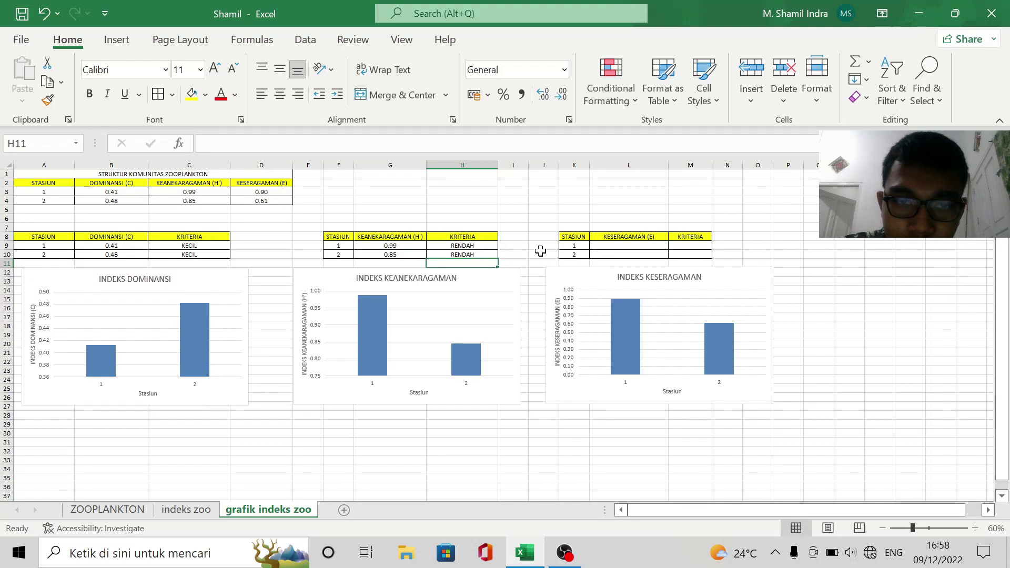
left_click(612, 242)
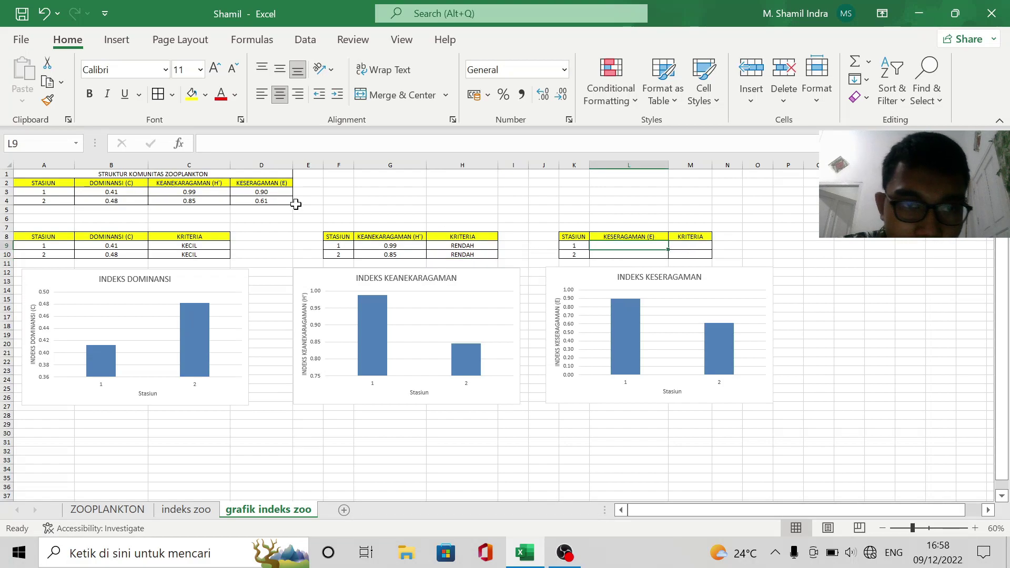
left_click(263, 192)
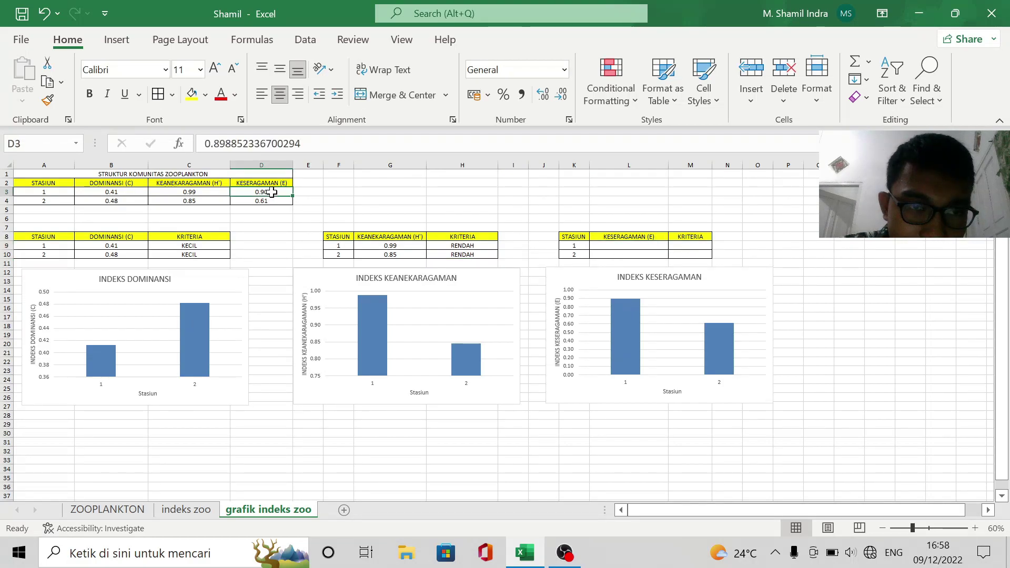
left_click(47, 82)
left_click(621, 246)
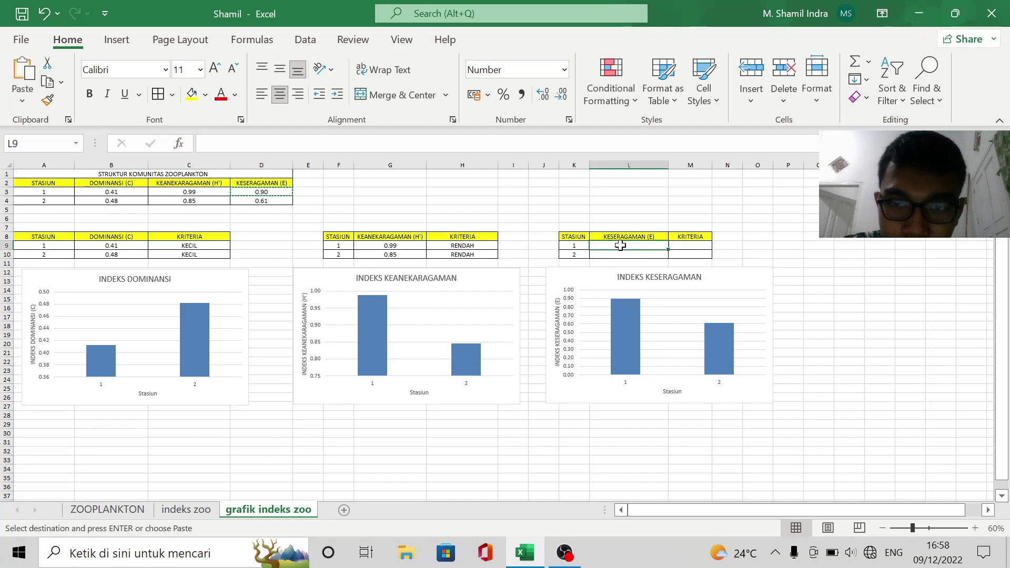
left_click(53, 84)
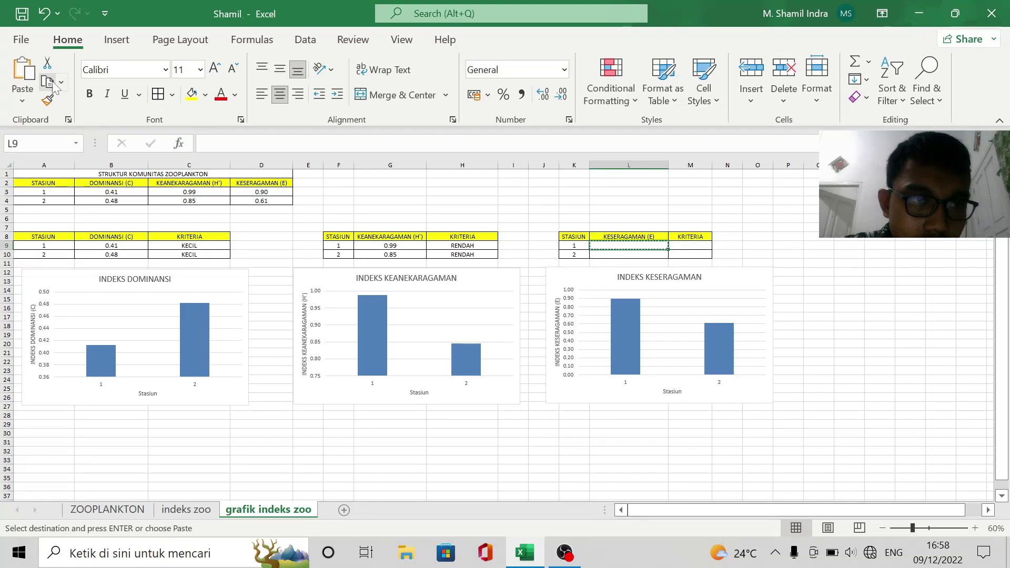
left_click(31, 81)
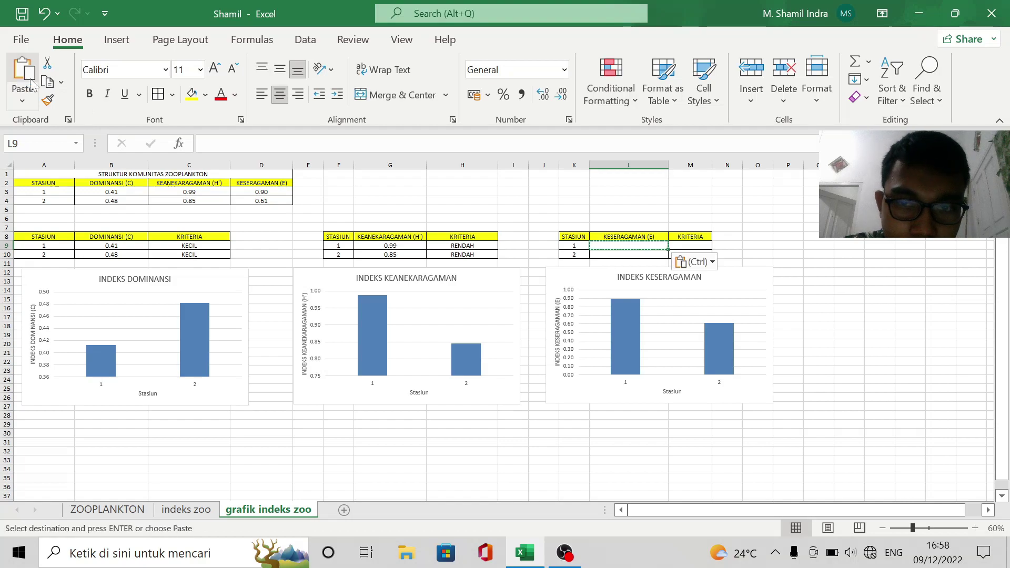
Copy station 1's evenness index from D3 into L9 of the Keseragaman criteria table
left_click(269, 193)
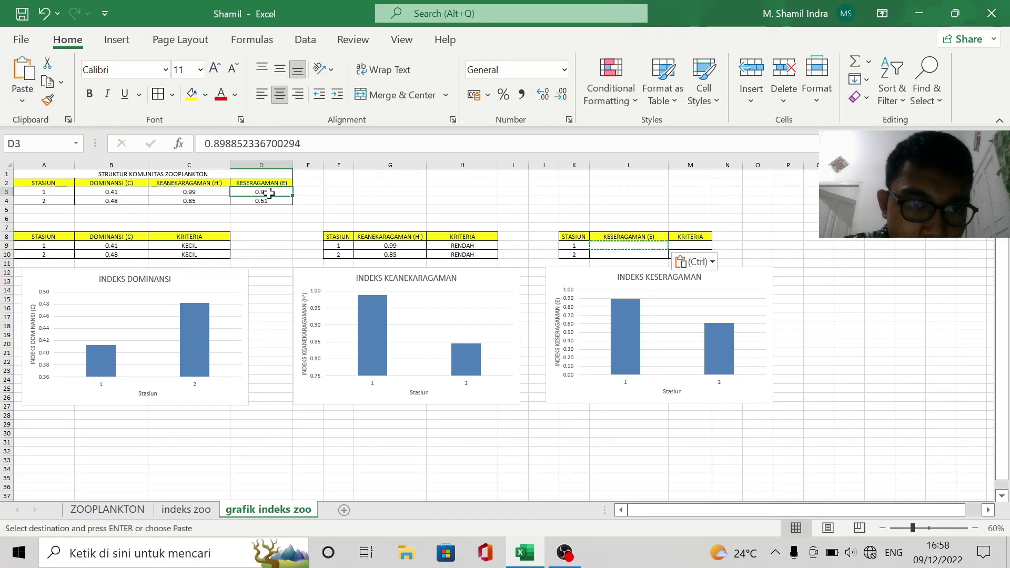
key("ctrl+c")
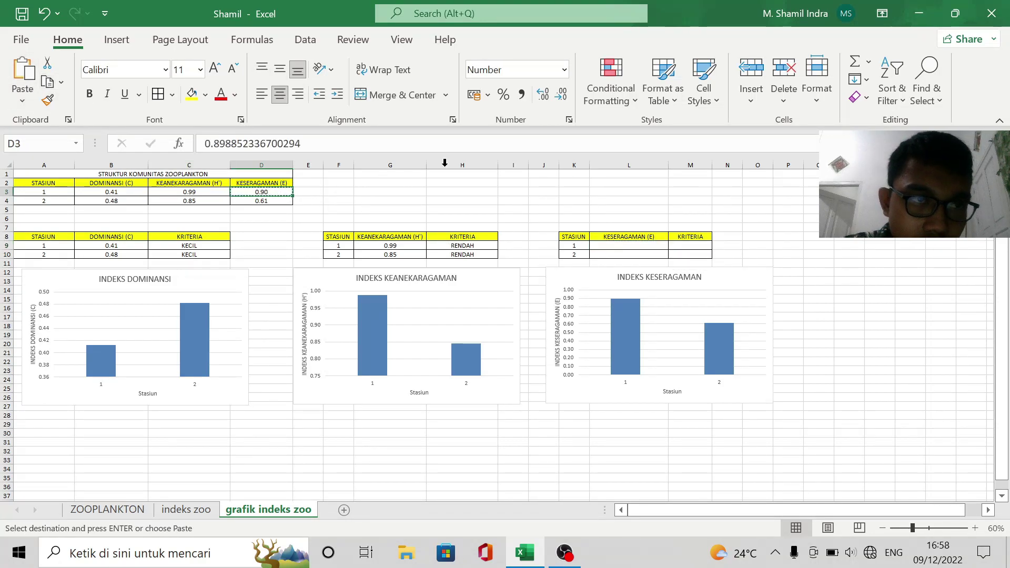
left_click(605, 245)
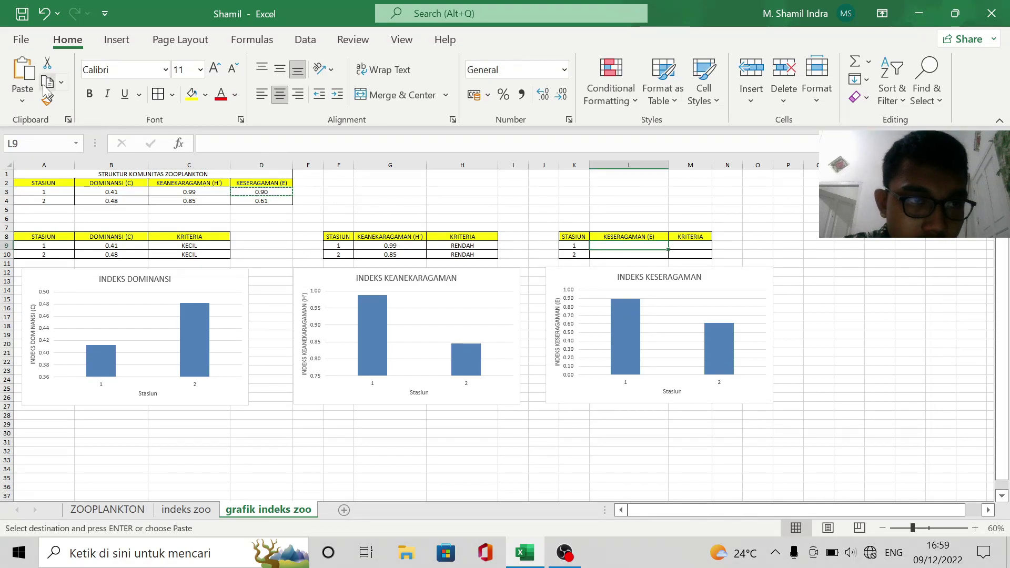
left_click(23, 71)
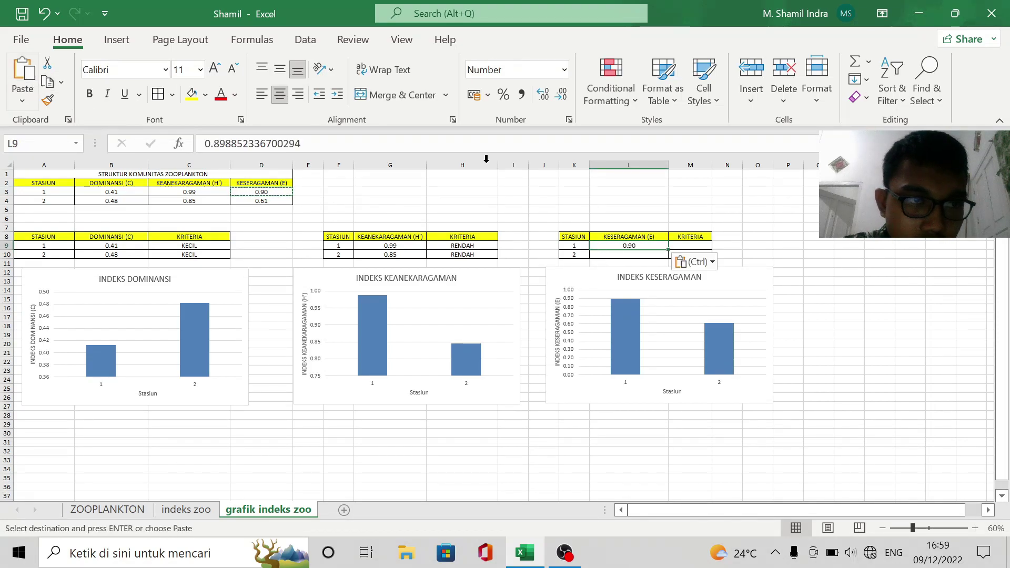
Copy station 2's evenness index from D4 into L10 of the Keseragaman criteria table
left_click(631, 254)
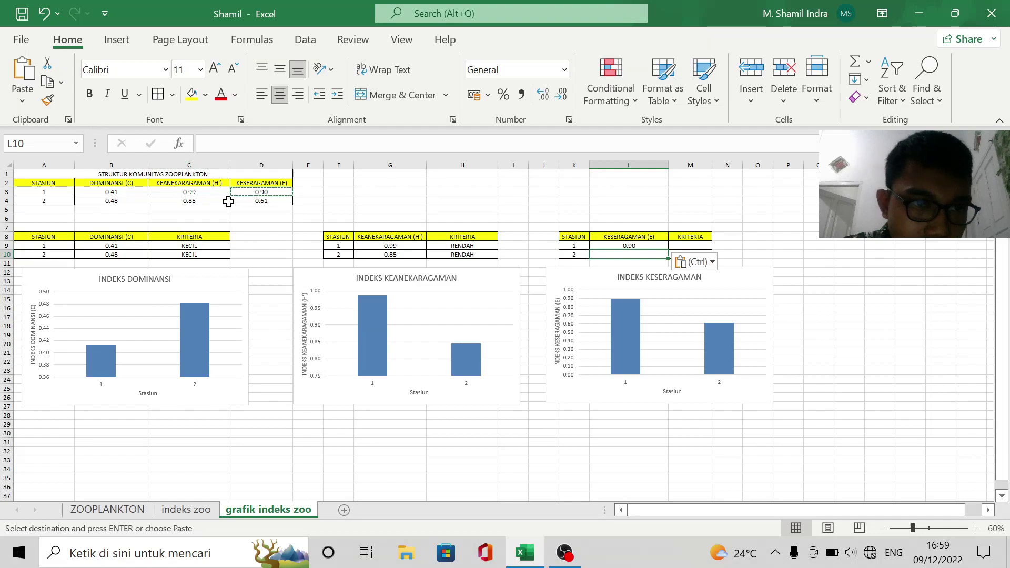
left_click(247, 203)
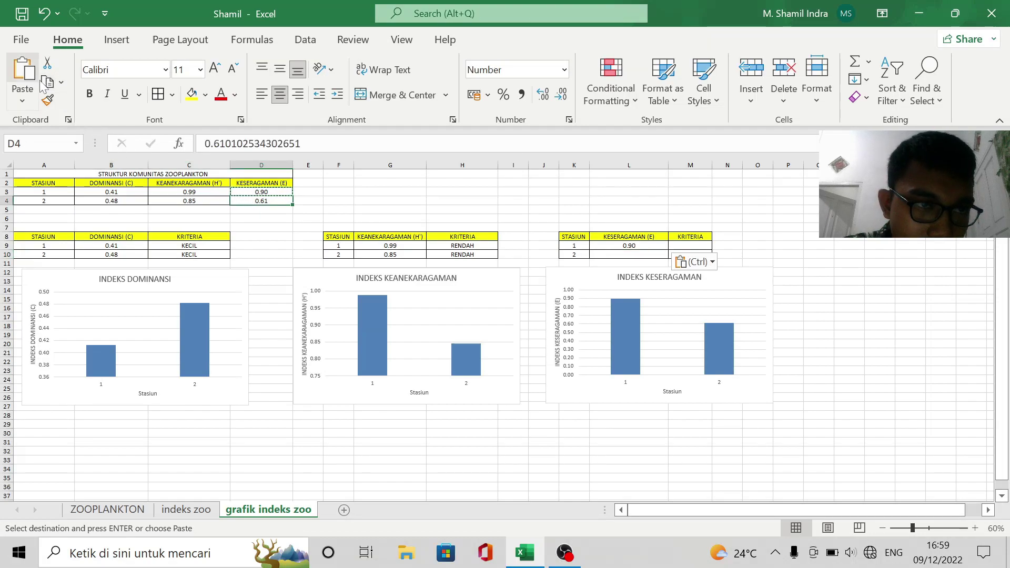
key("ctrl+c")
left_click(655, 254)
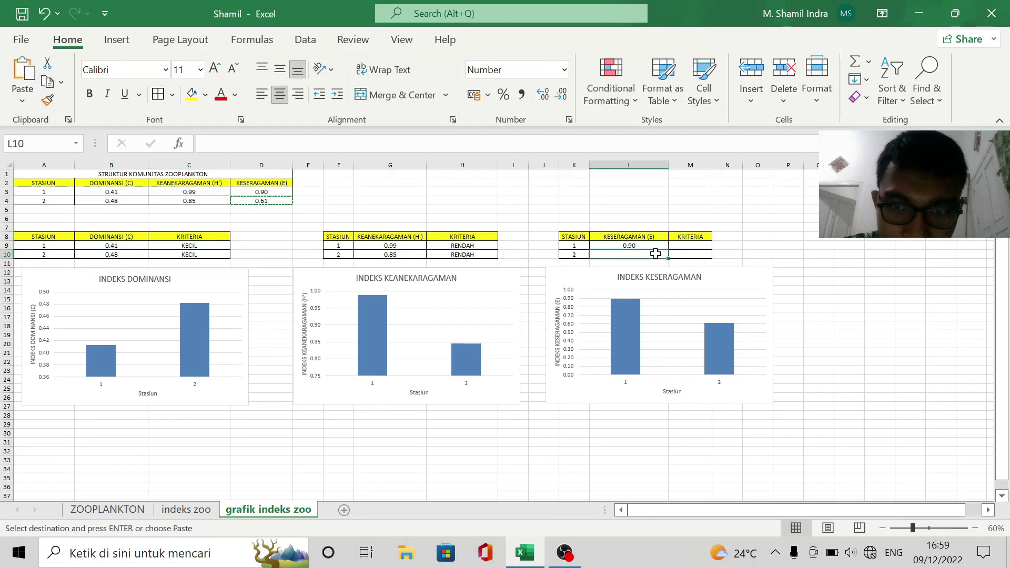
left_click(23, 71)
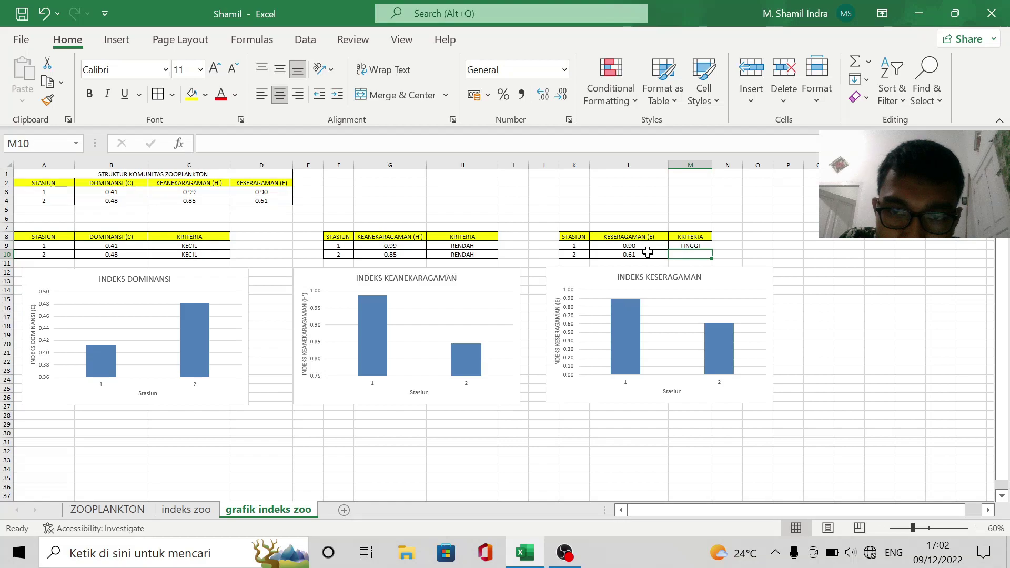
Replace station 1's evenness KRITERIA in M9 with TIDAK MERATA
left_click(705, 246)
key("BackSpace")
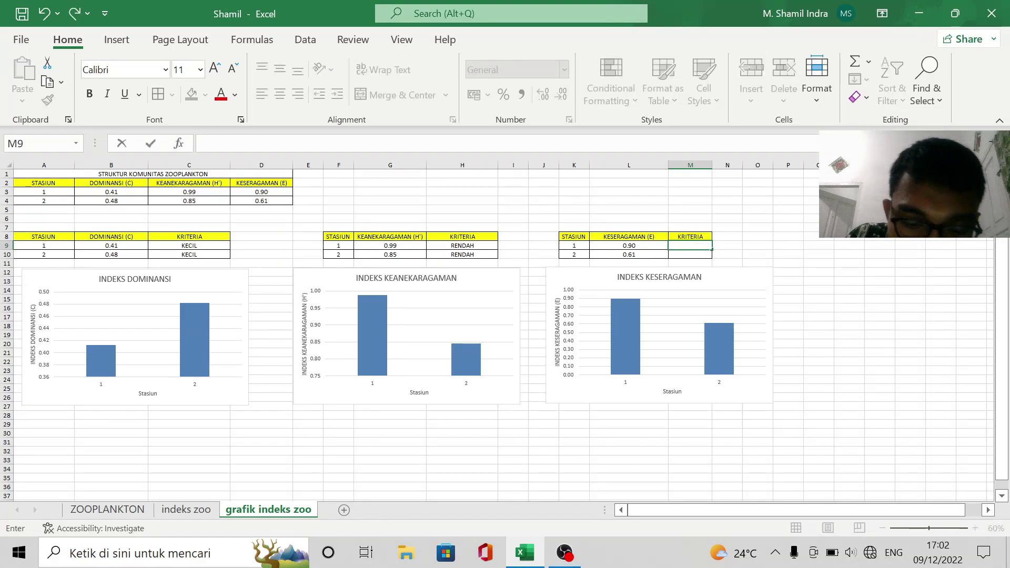
type("TIDAK MERTA")
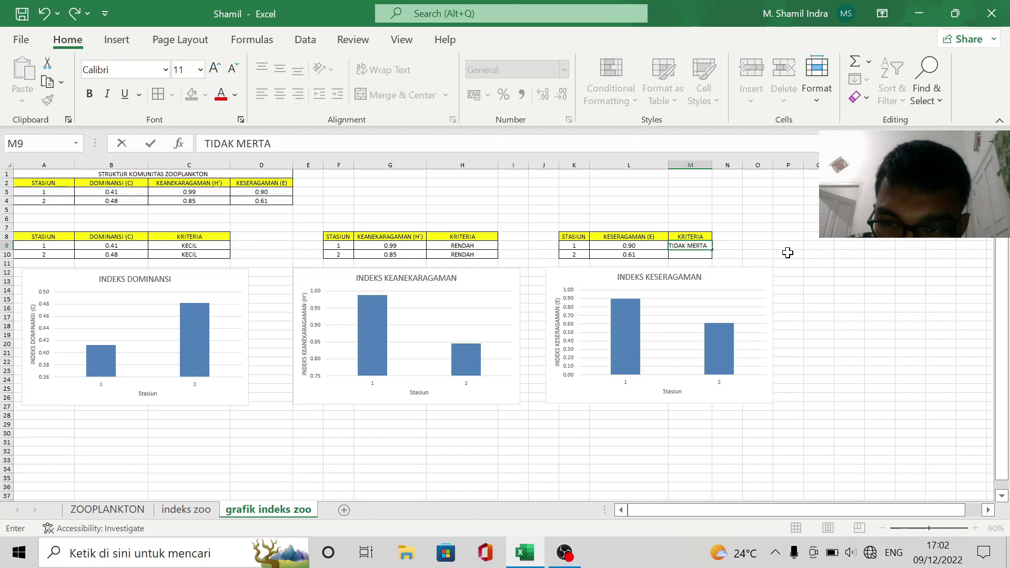
type("TA")
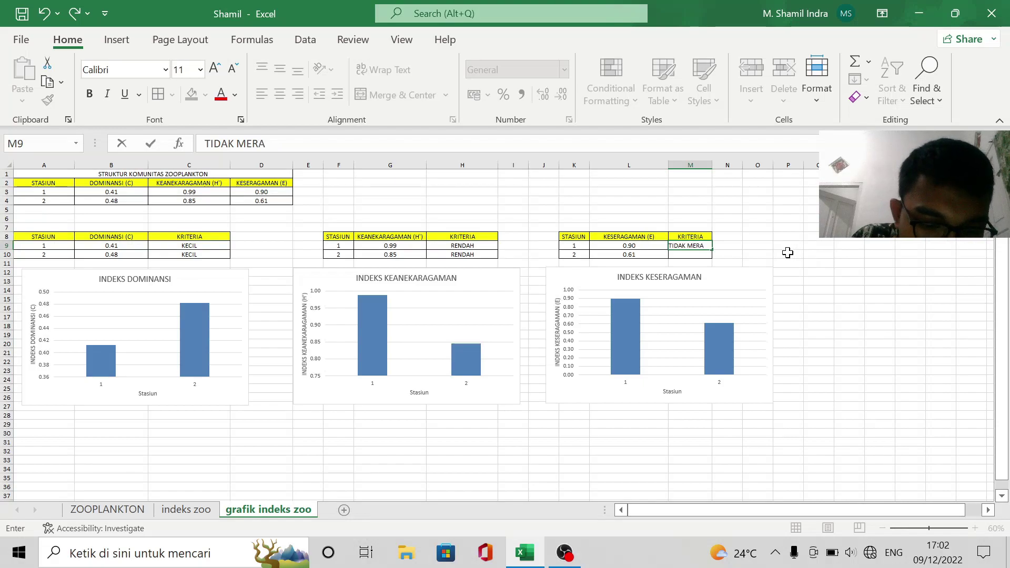
left_click(792, 244)
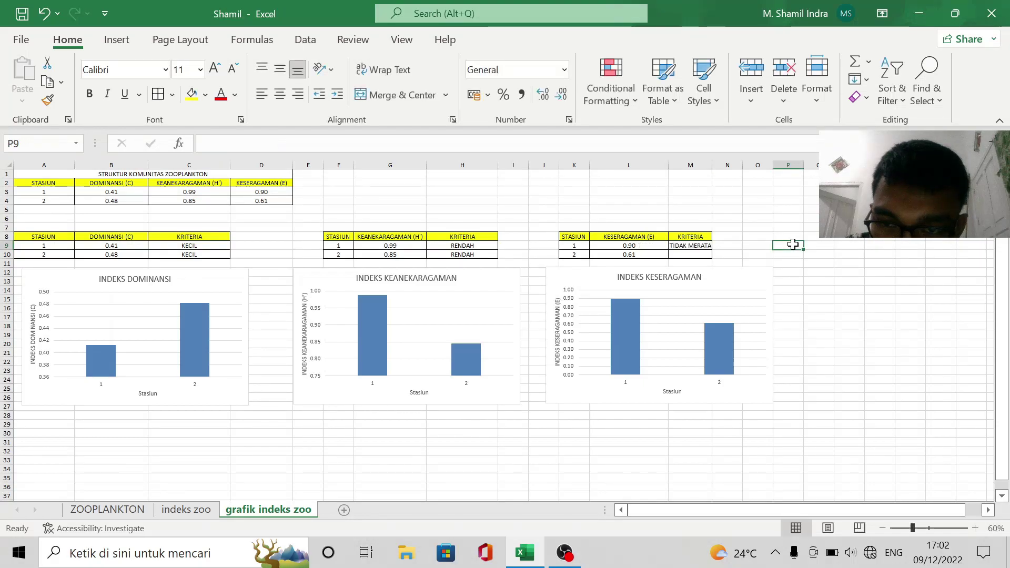
Enter TIDAK MERATA as station 2's evenness KRITERIA in M10
left_click(699, 254)
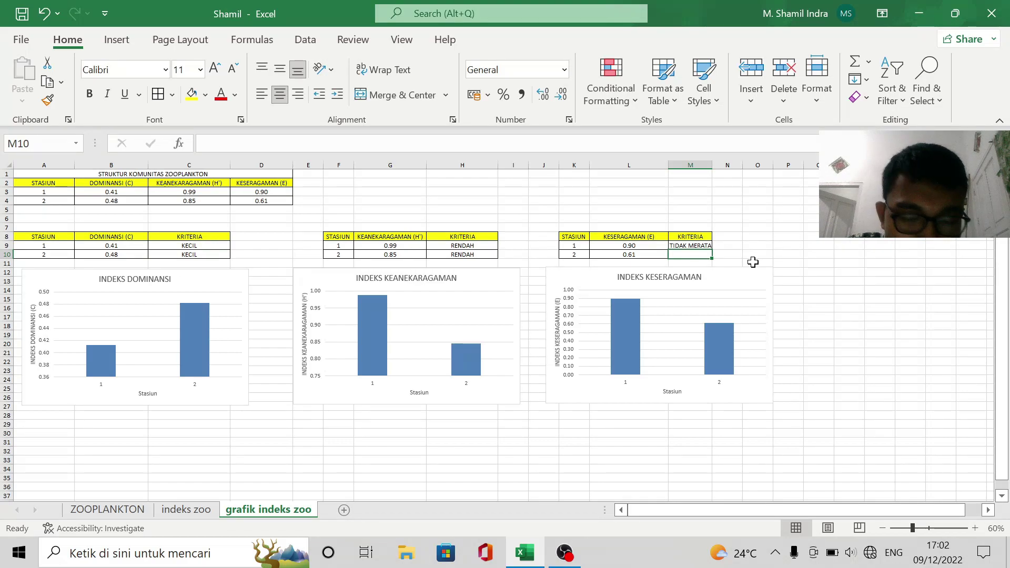
type("TIDAK M")
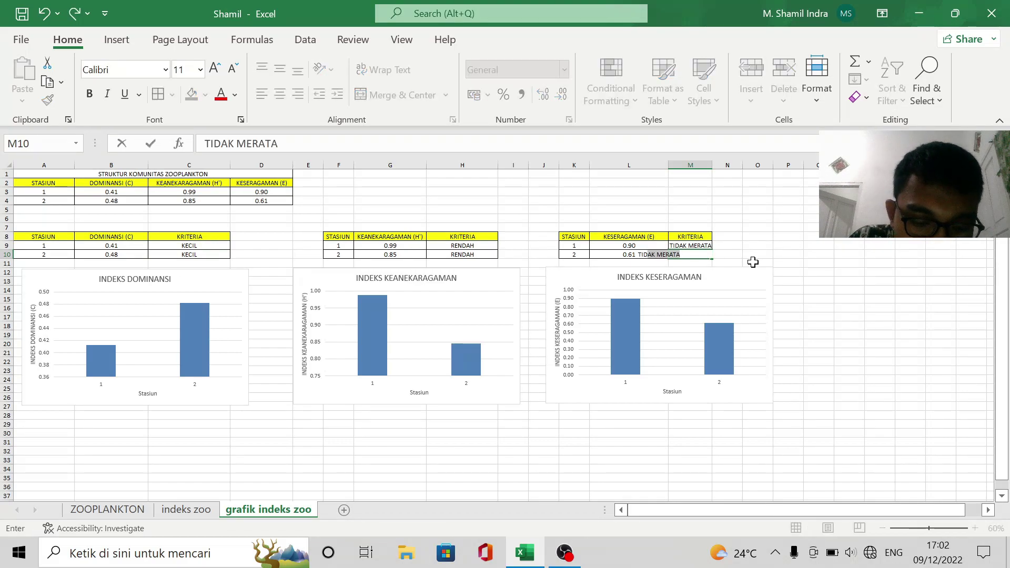
type("ERAT")
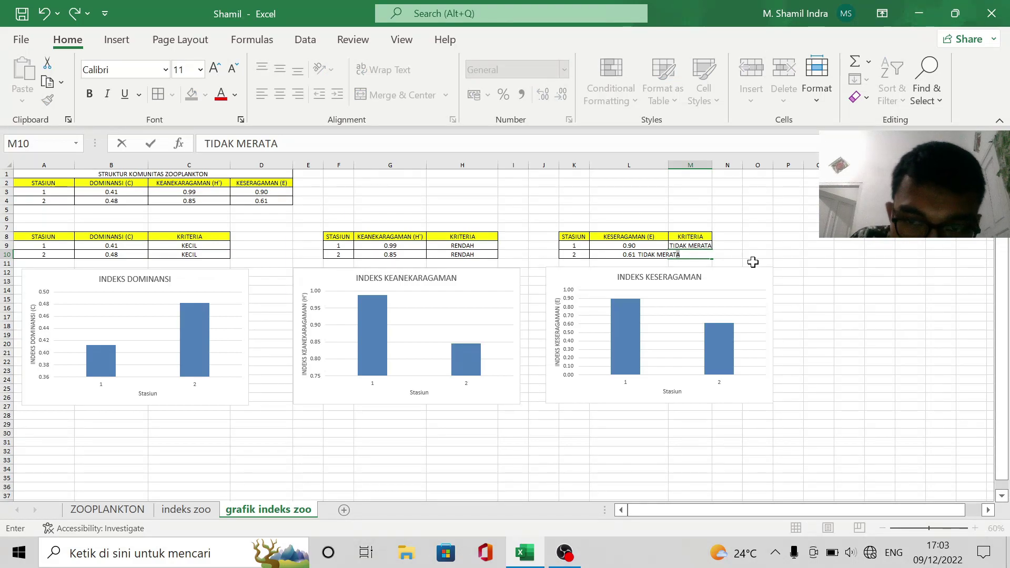
type("A")
key("Return")
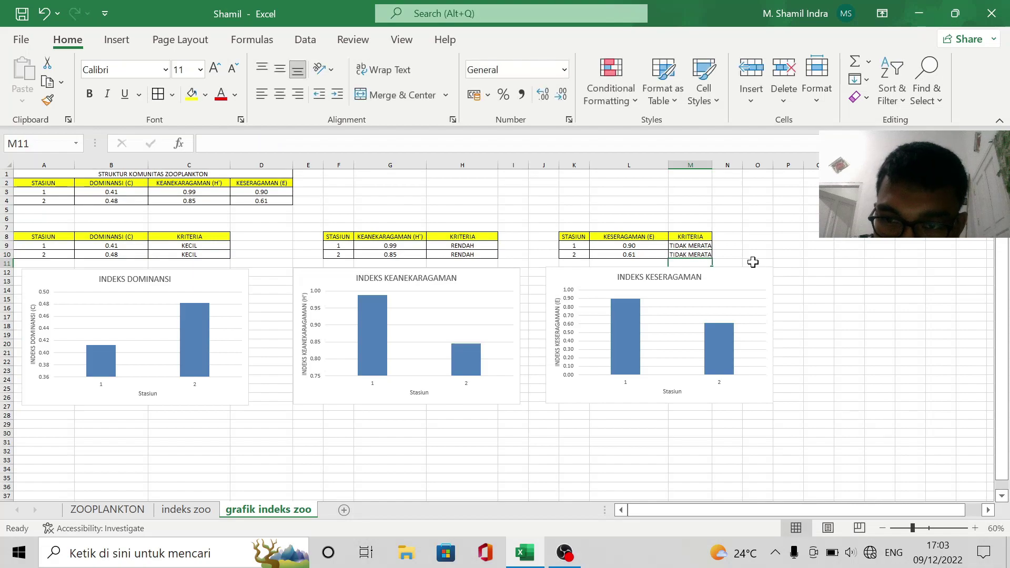
left_click(737, 253)
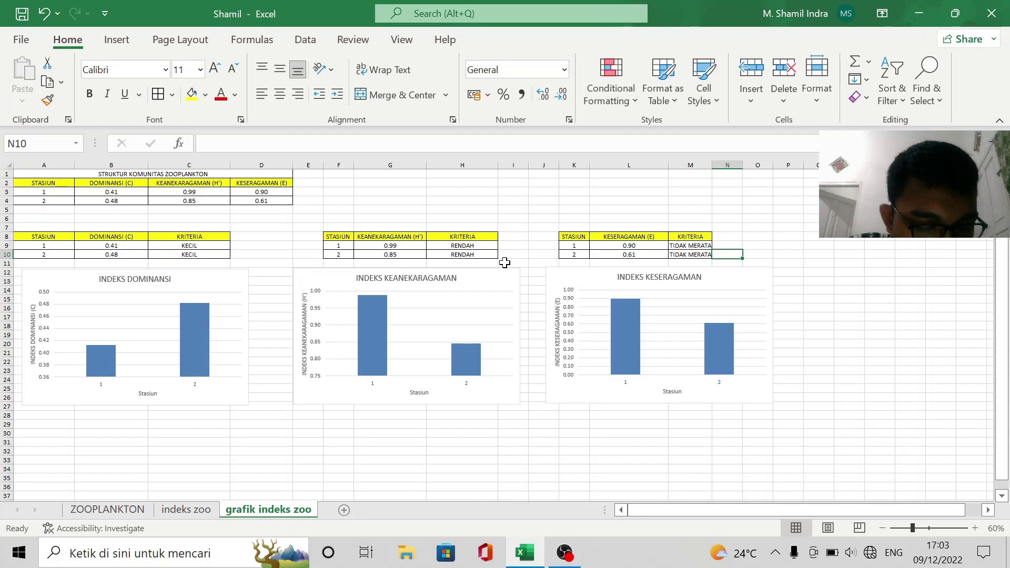
left_click(849, 218)
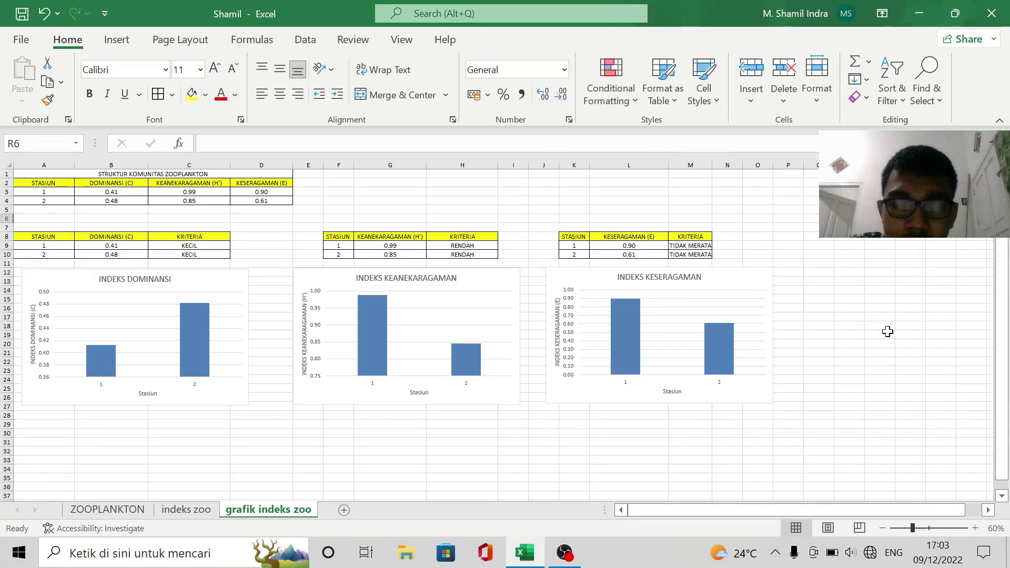